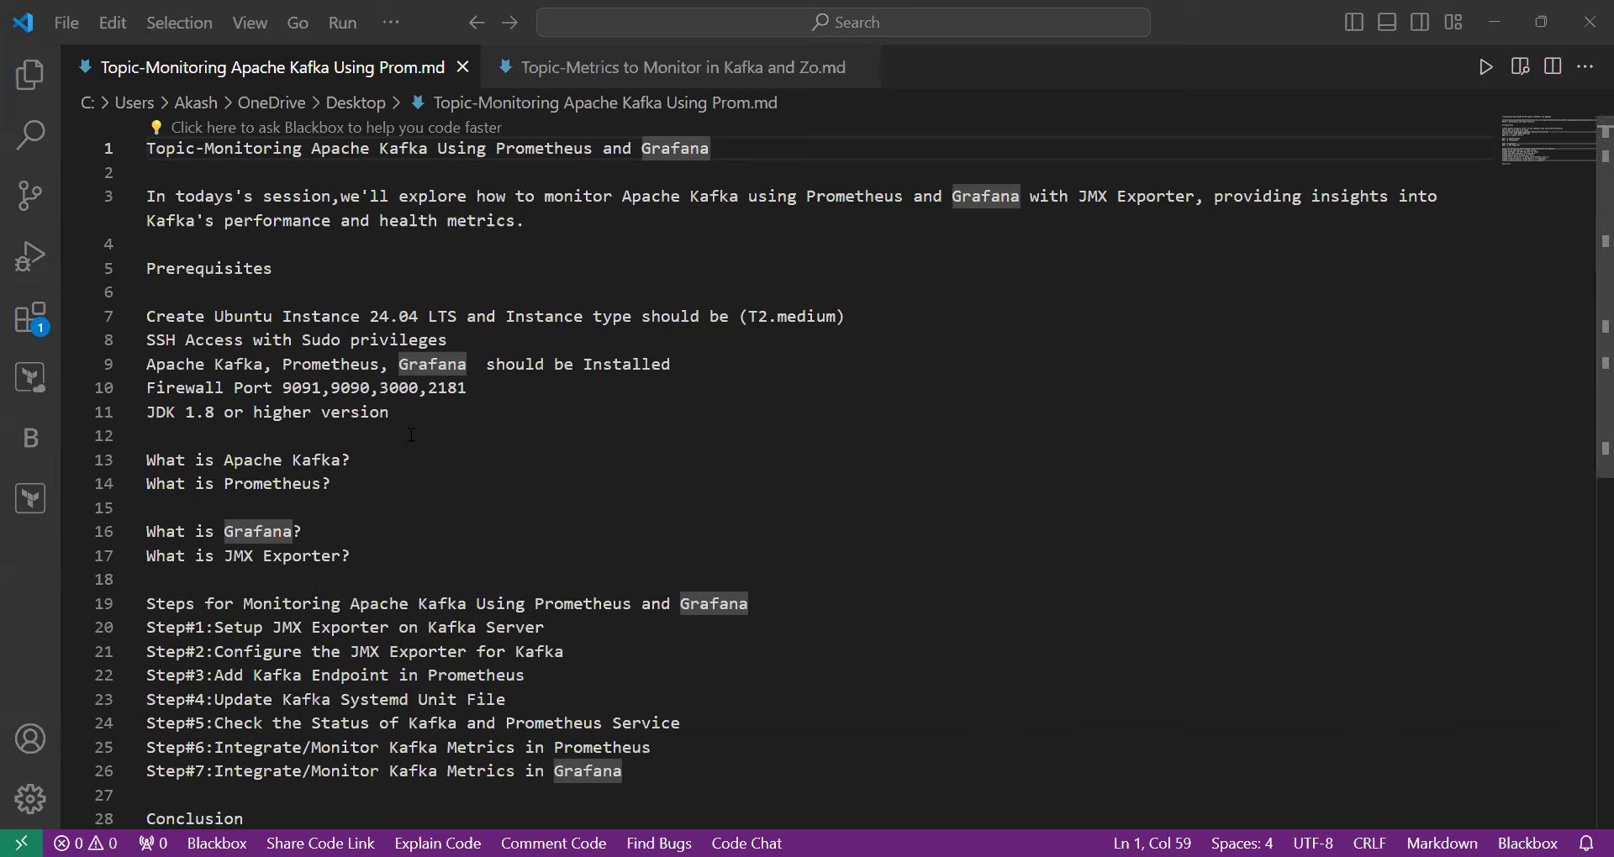
Step: Review the notes' prerequisites: Ubuntu instance type, Prometheus/Grafana installs, ports 3000 and 9091, JDK 1.8
{"action": "left_click_drag", "start_coordinate": [148, 259], "coordinate": [389, 412]}
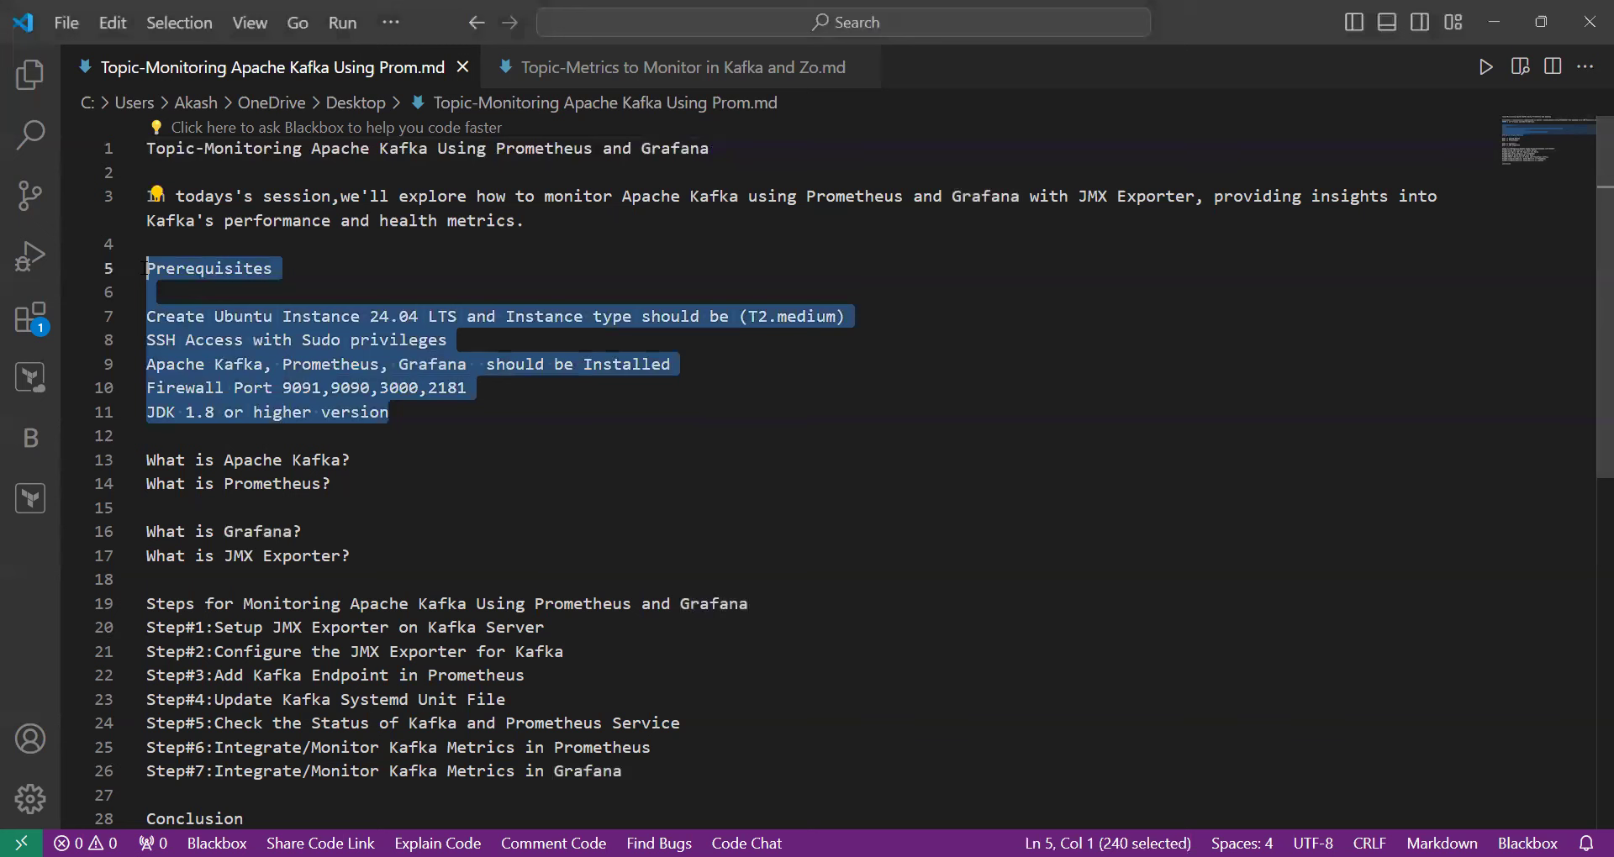
{"action": "left_click", "coordinate": [273, 268]}
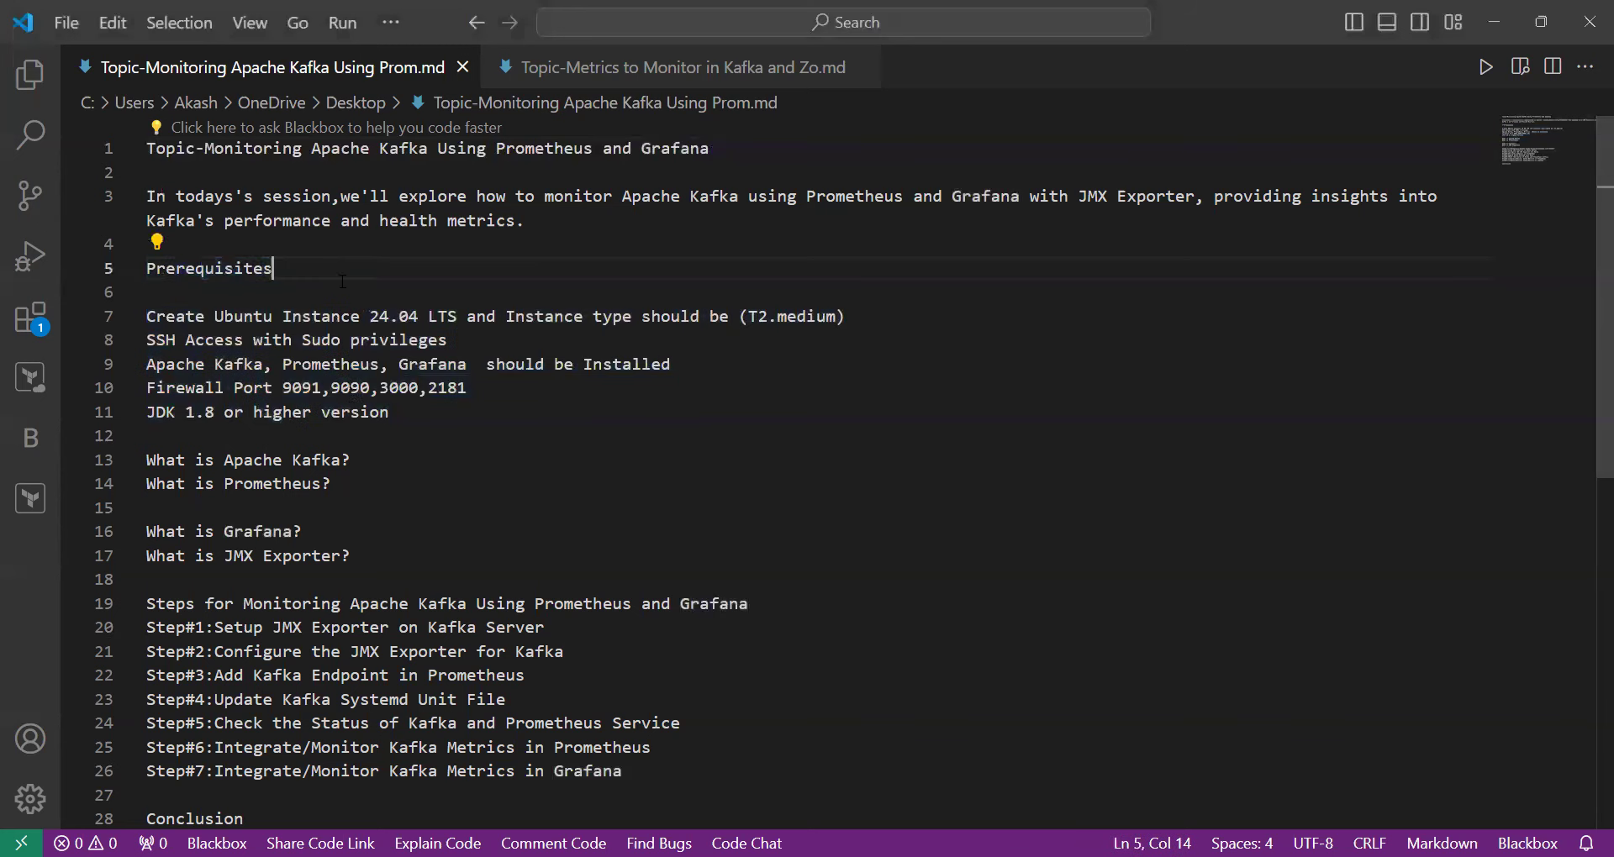
{"action": "left_click", "coordinate": [392, 412]}
{"action": "left_click_drag", "start_coordinate": [272, 316], "coordinate": [351, 316]}
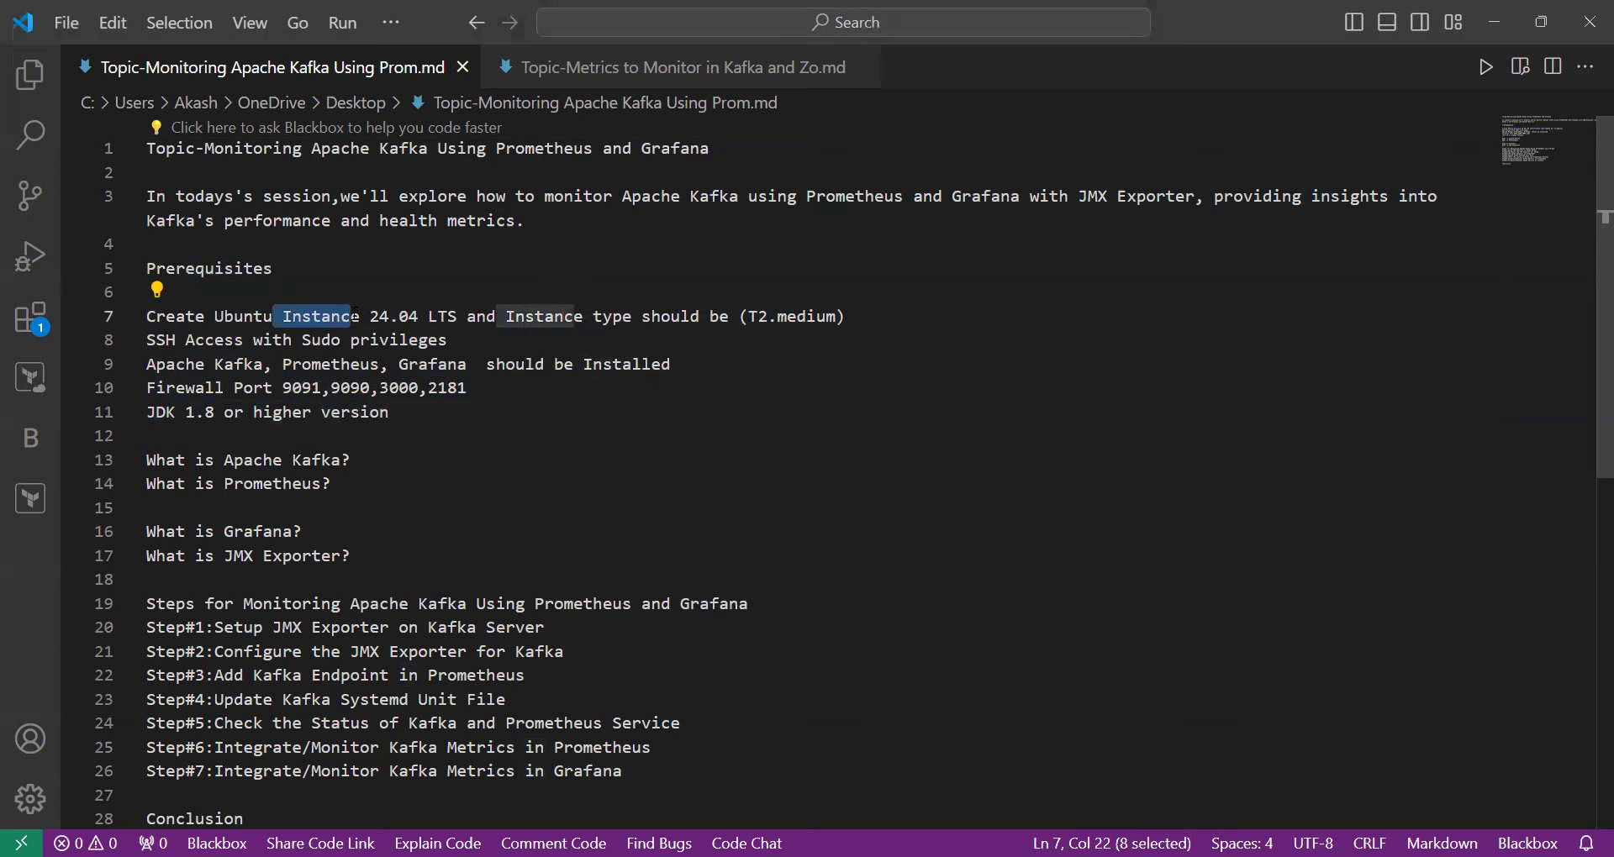
{"action": "left_click_drag", "start_coordinate": [351, 316], "coordinate": [389, 316]}
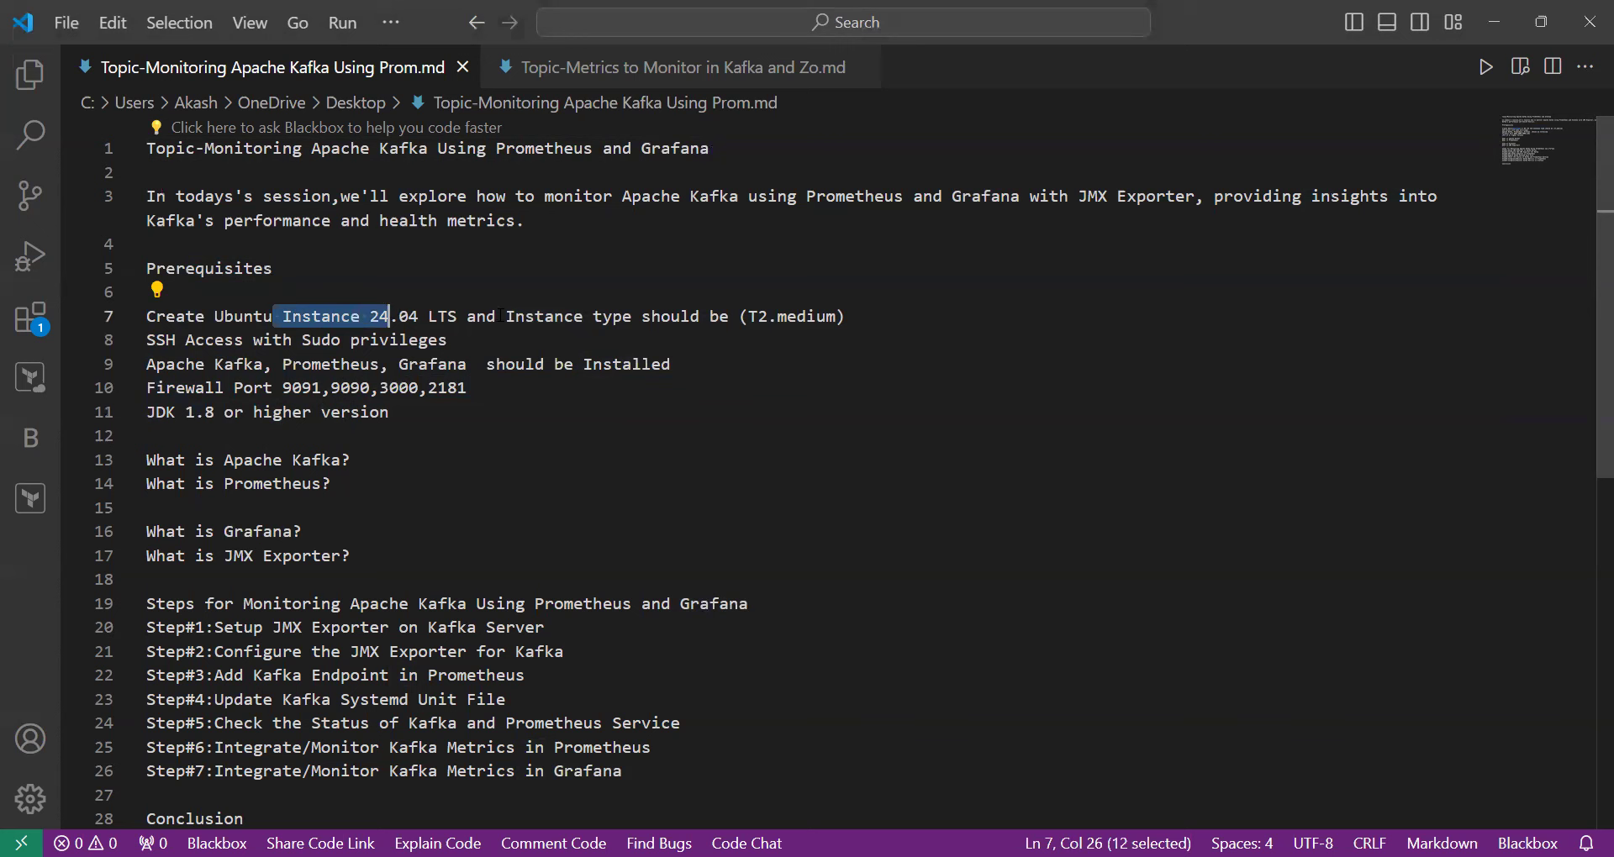
{"action": "left_click_drag", "start_coordinate": [506, 316], "coordinate": [835, 316]}
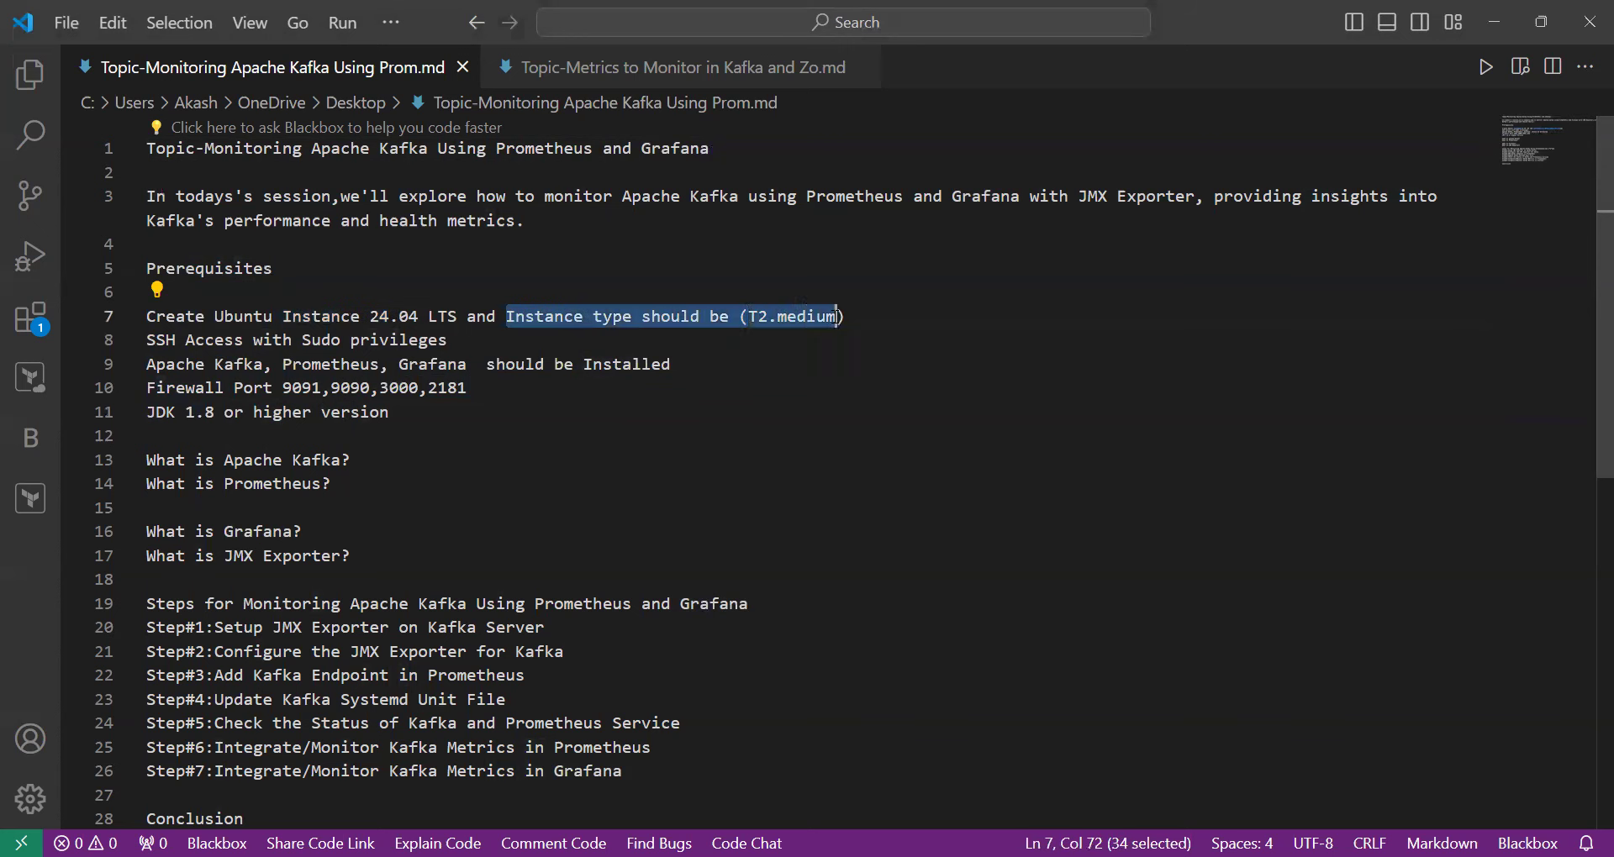
{"action": "left_click", "coordinate": [454, 345]}
{"action": "left_click_drag", "start_coordinate": [671, 364], "coordinate": [141, 364]}
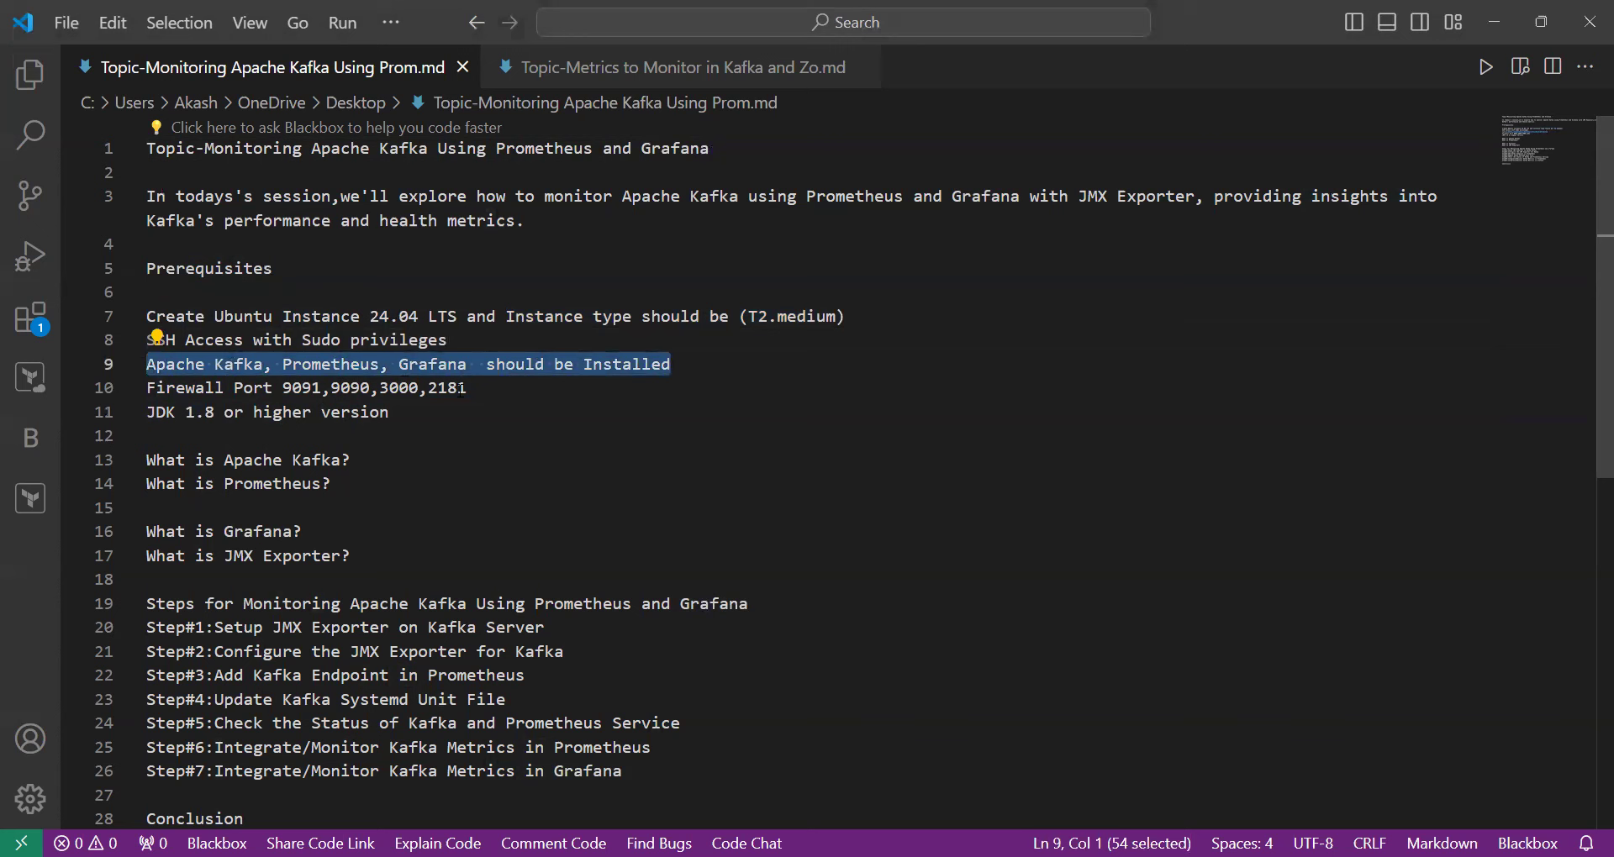
{"action": "left_click_drag", "start_coordinate": [467, 389], "coordinate": [164, 387]}
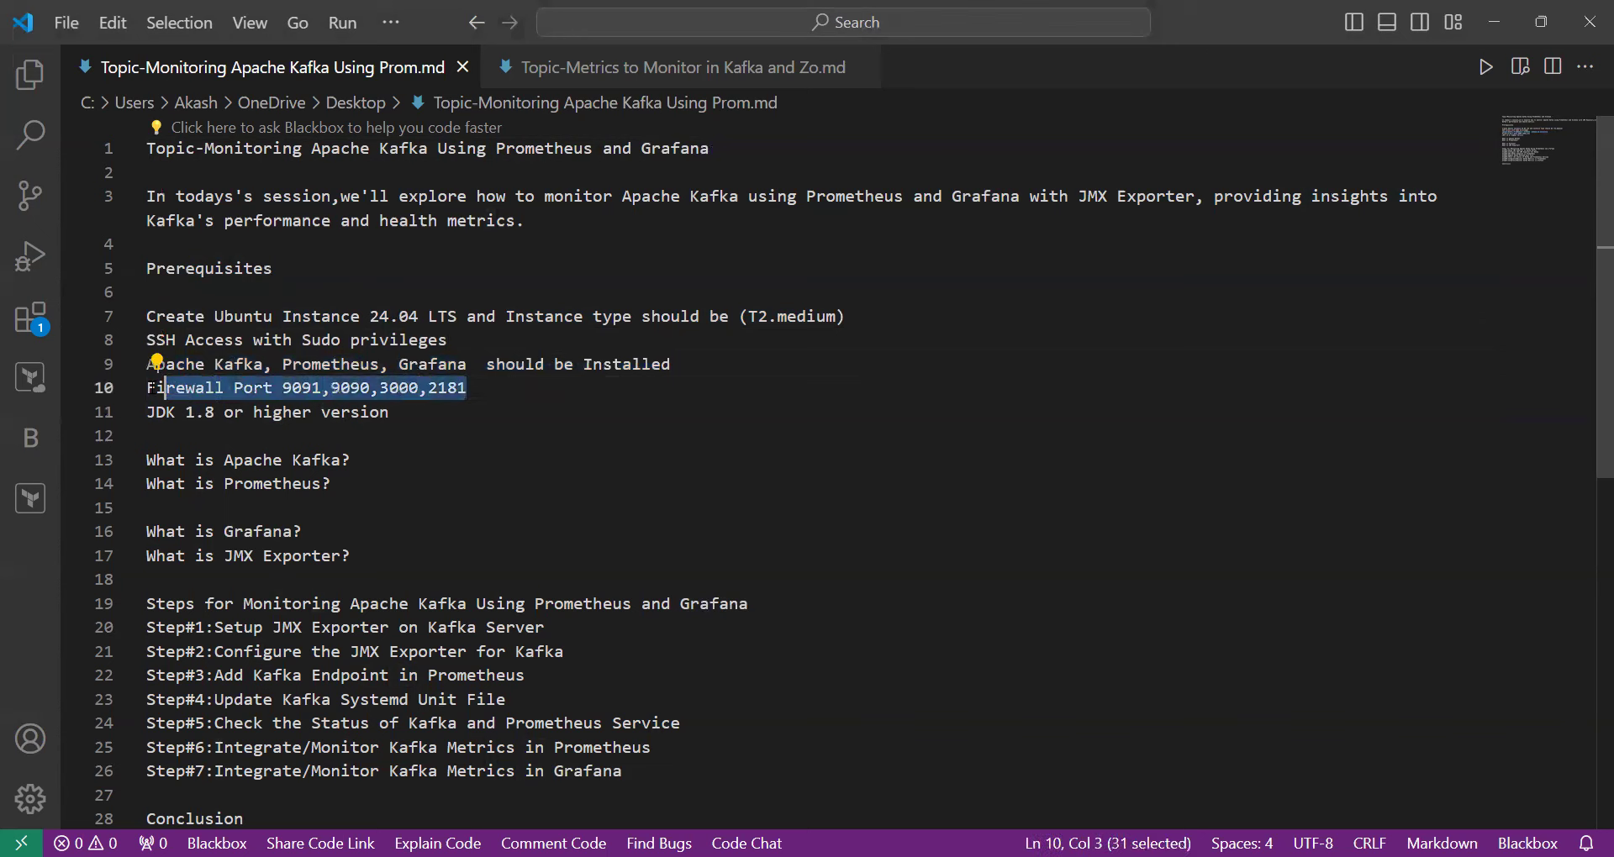
{"action": "left_click", "coordinate": [323, 388]}
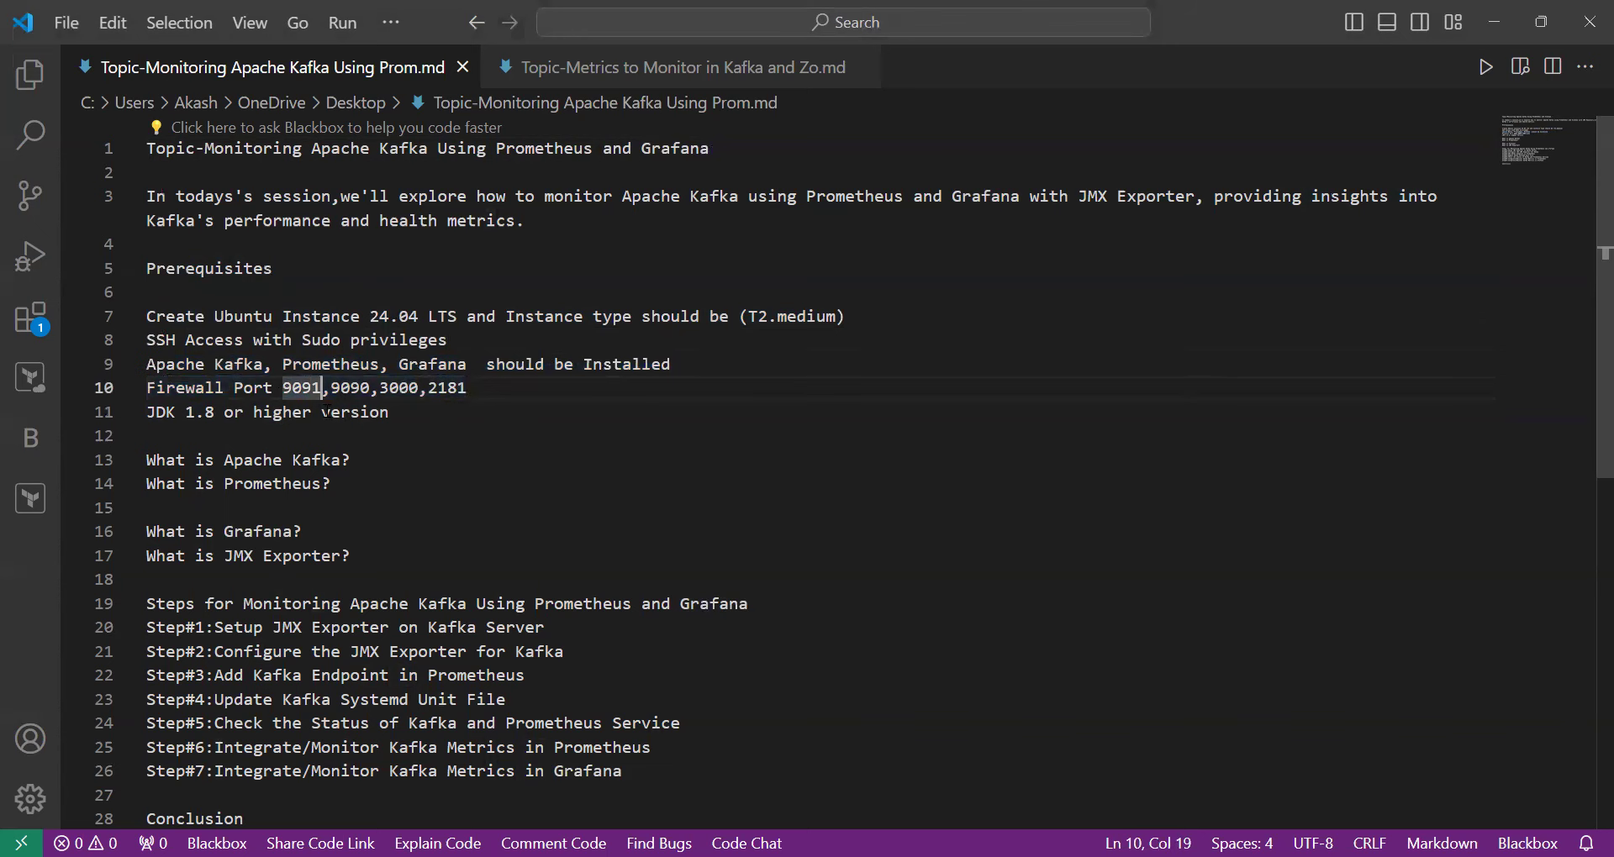
{"action": "left_click_drag", "start_coordinate": [293, 364], "coordinate": [468, 388]}
{"action": "double_click", "coordinate": [404, 364]}
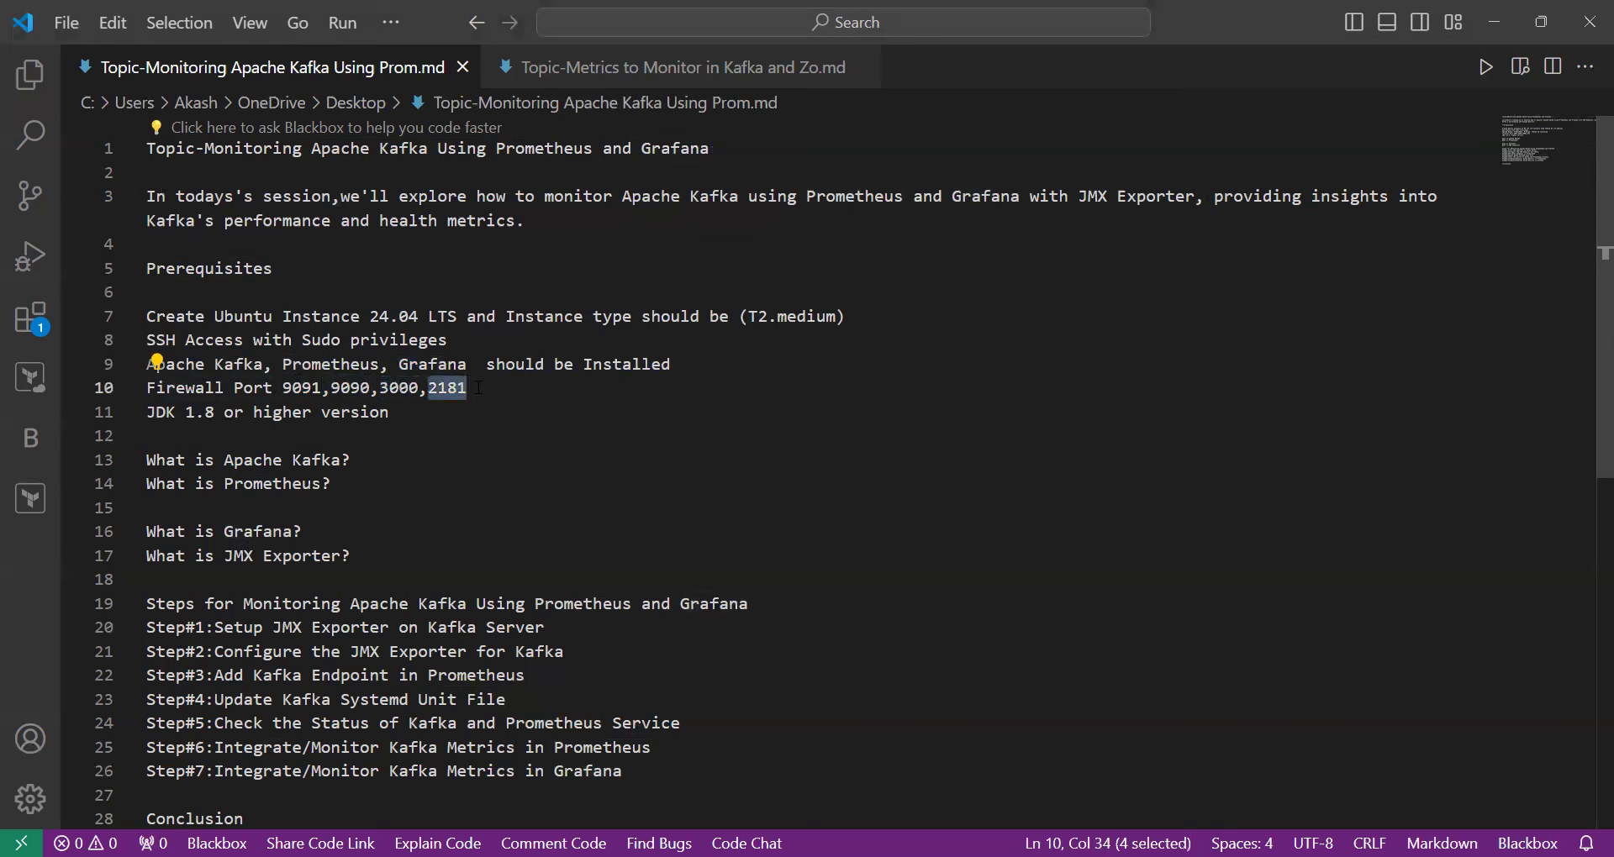
{"action": "left_click_drag", "start_coordinate": [322, 388], "coordinate": [282, 387]}
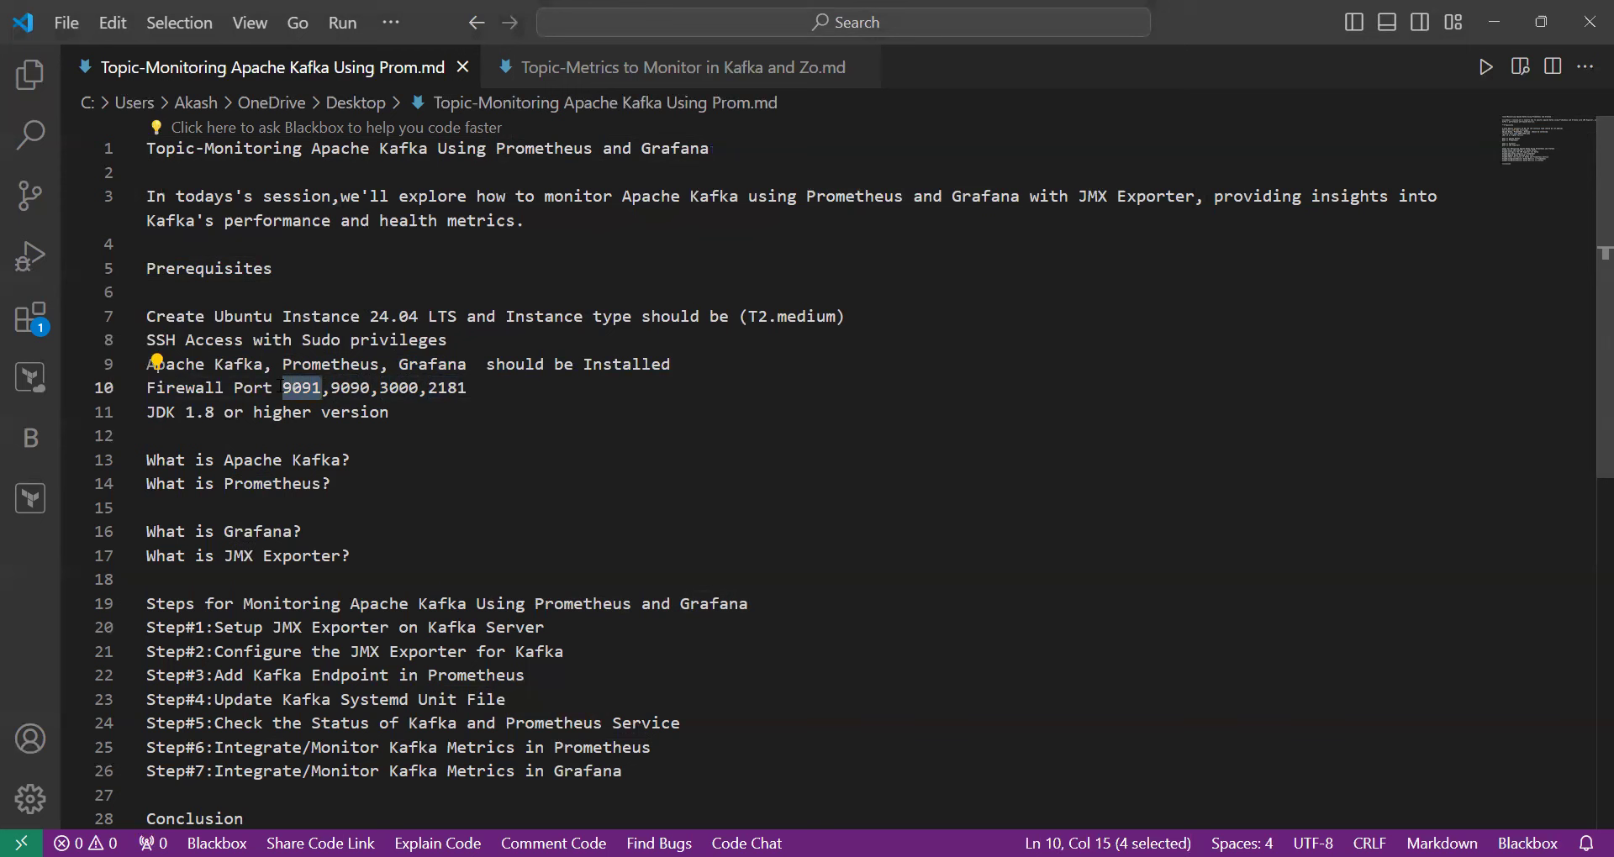
{"action": "left_click_drag", "start_coordinate": [468, 387], "coordinate": [166, 387]}
{"action": "key", "text": "End"}
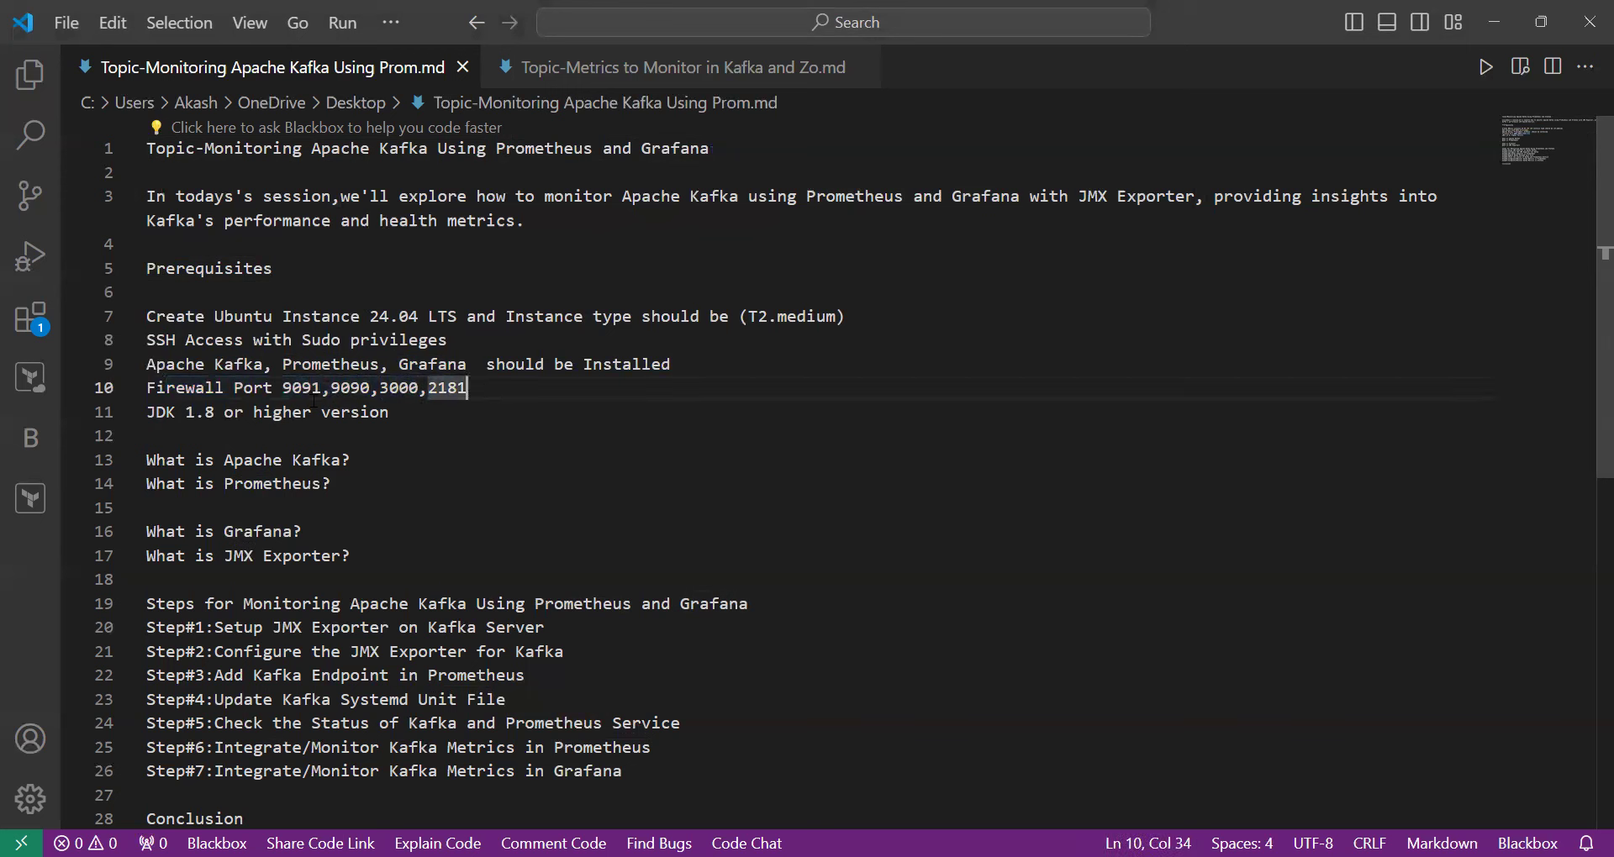
{"action": "left_click_drag", "start_coordinate": [391, 412], "coordinate": [126, 412]}
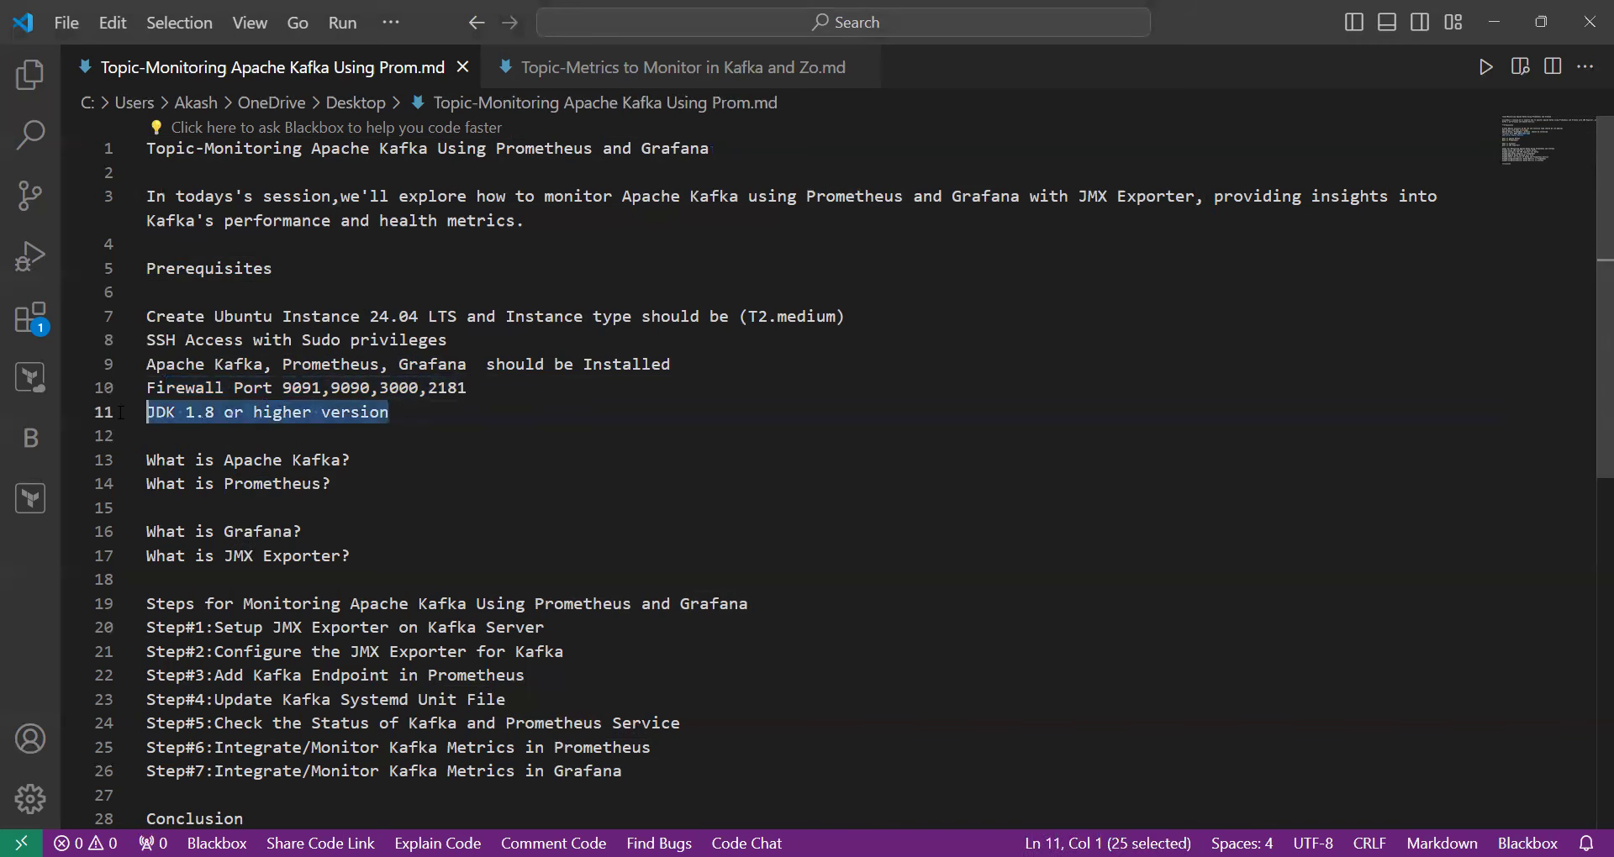
{"action": "left_click", "coordinate": [414, 410]}
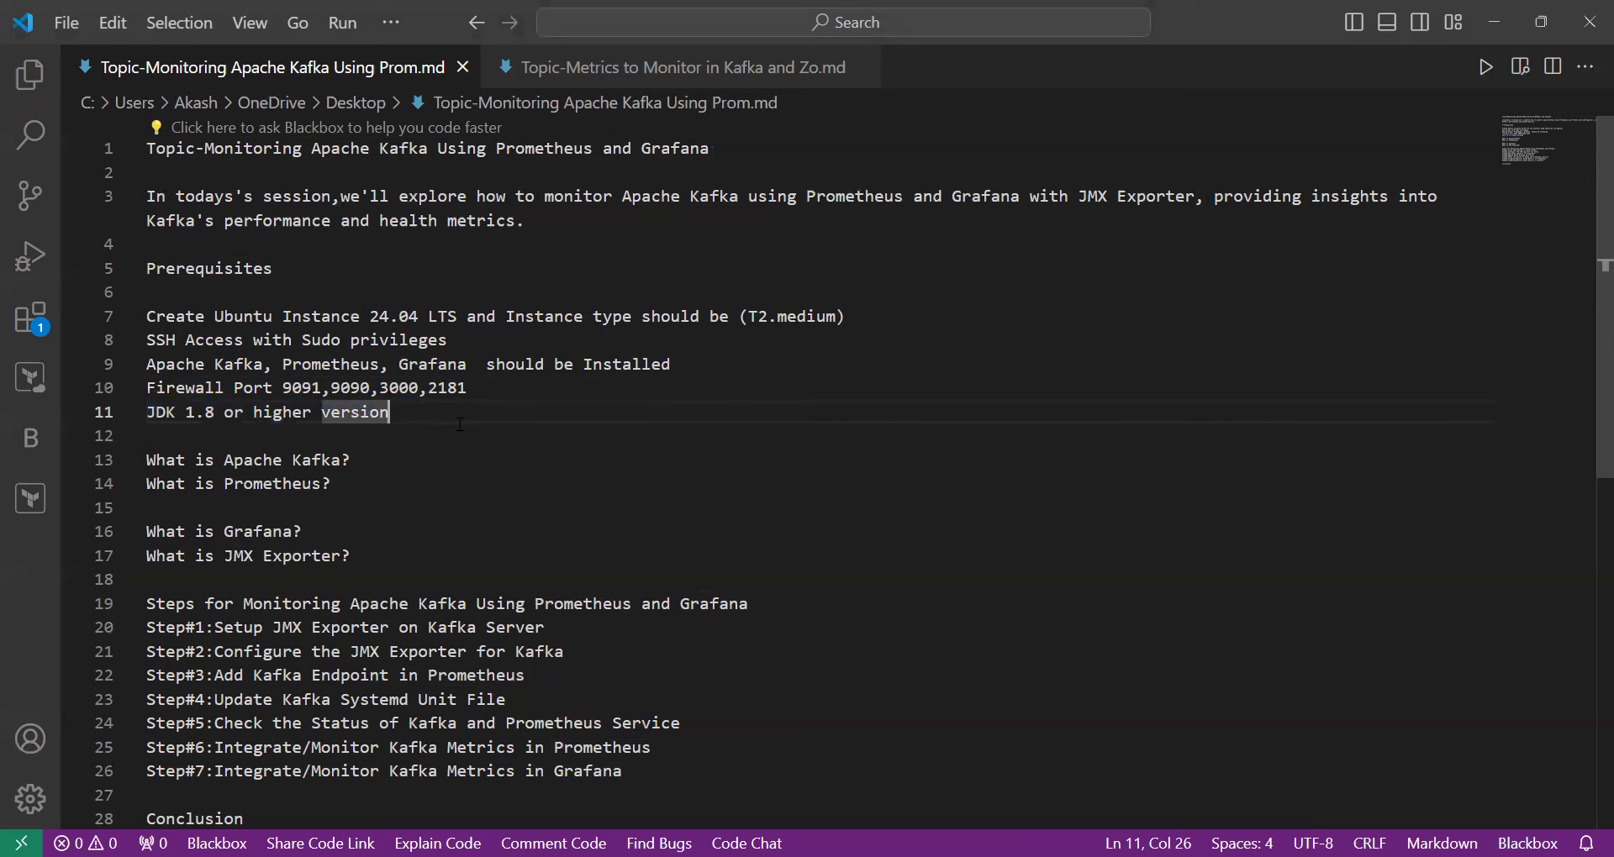
Step: Go over the notes' intro questions and the step list, from JMX Exporter to Kafka metrics in Grafana
{"action": "scroll", "coordinate": [461, 423], "scroll_direction": "down", "scroll_amount": 1}
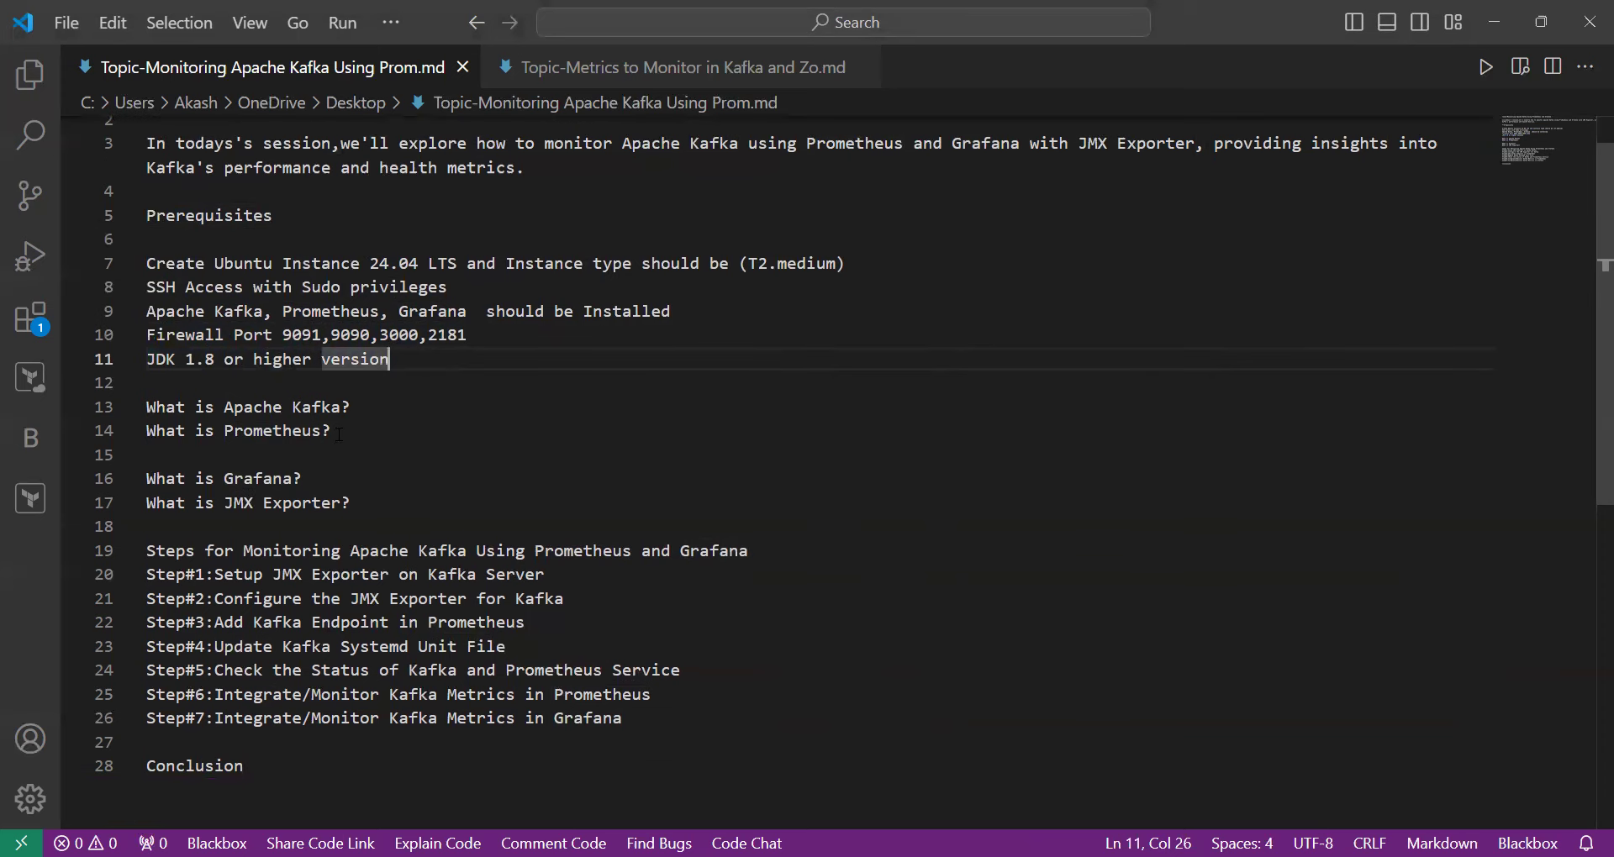
{"action": "left_click_drag", "start_coordinate": [334, 431], "coordinate": [147, 407]}
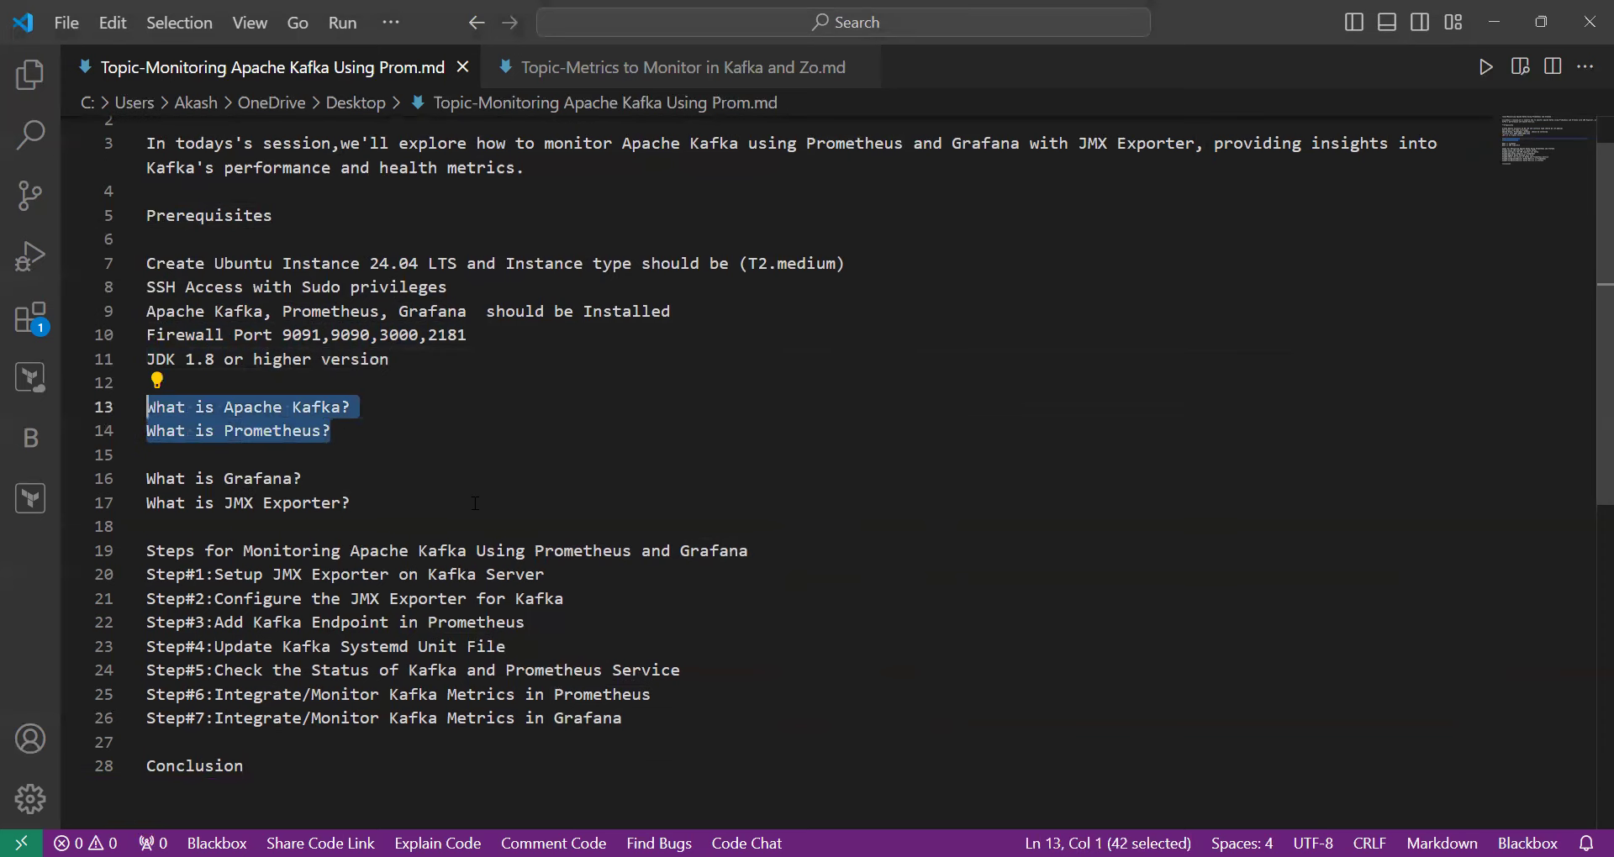
{"action": "left_click_drag", "start_coordinate": [387, 500], "coordinate": [148, 479]}
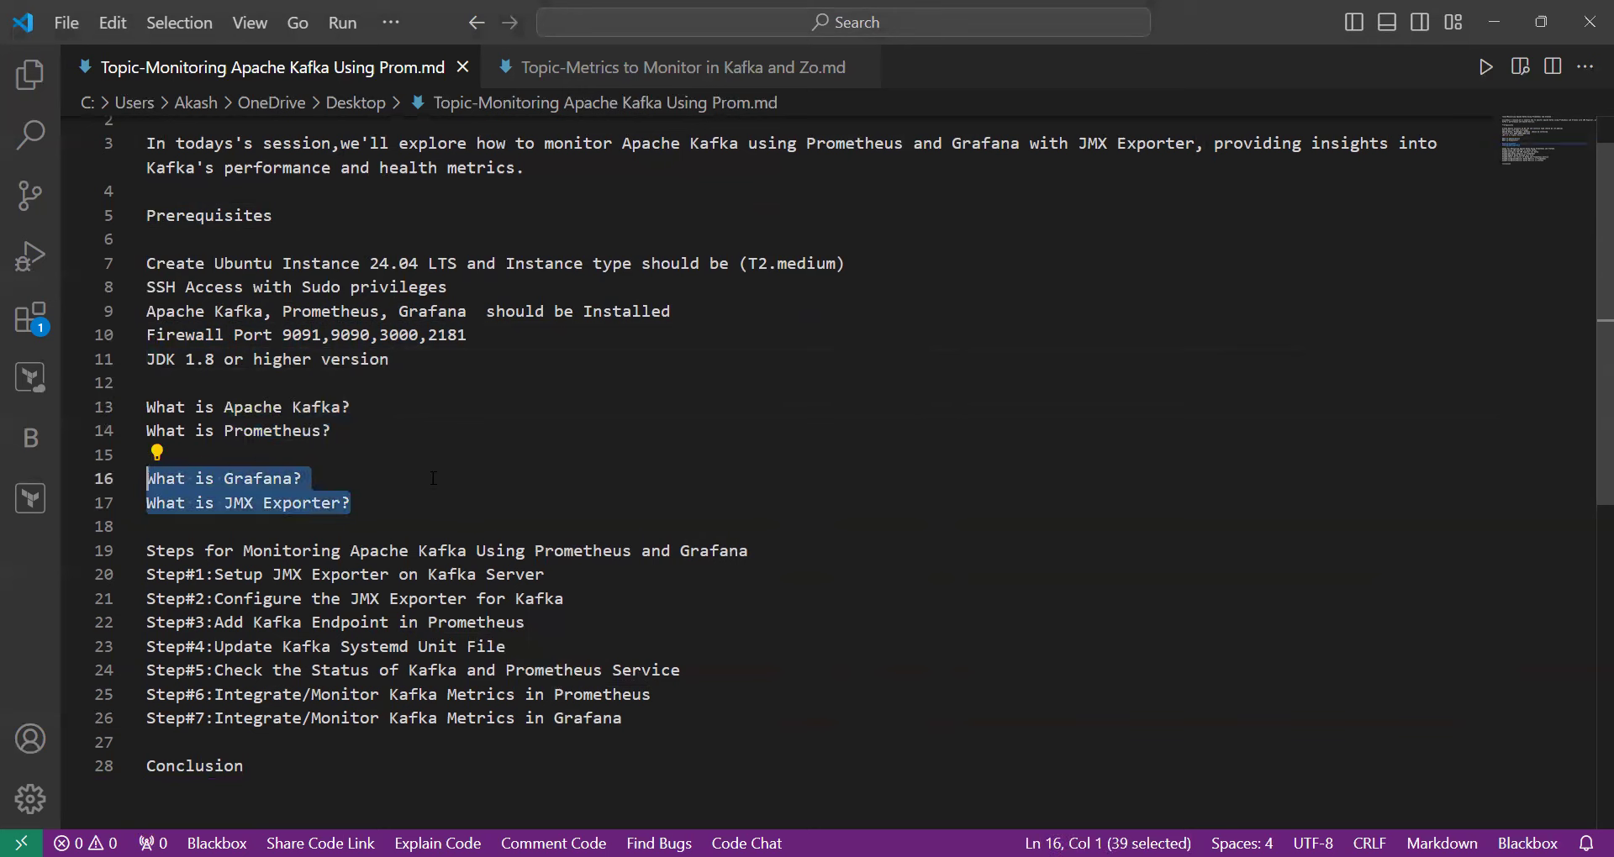
{"action": "left_click", "coordinate": [466, 489]}
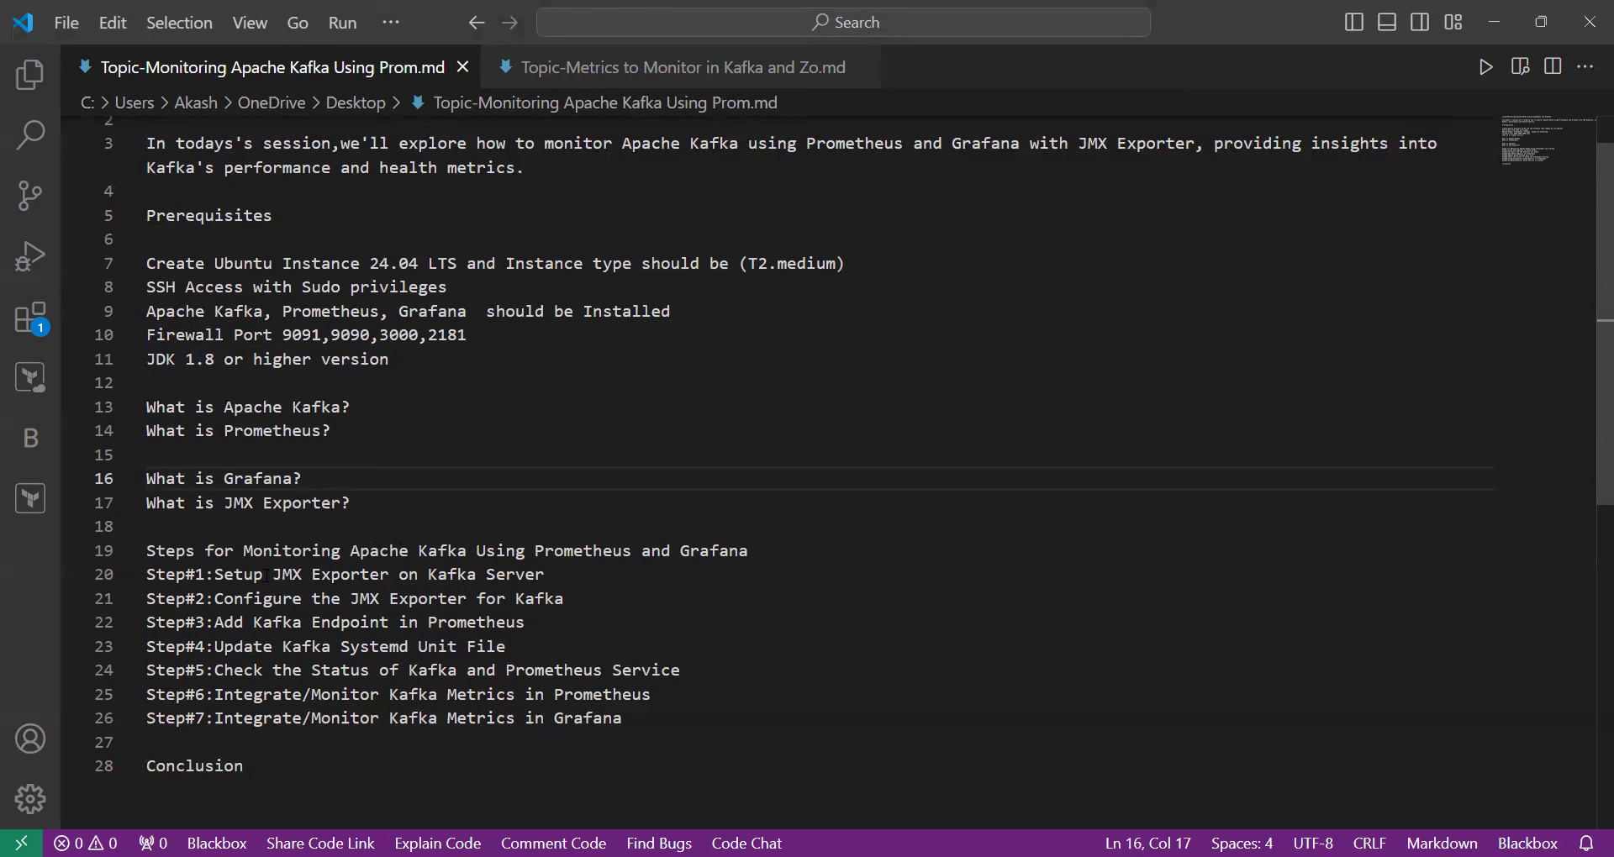
{"action": "left_click_drag", "start_coordinate": [272, 574], "coordinate": [458, 598]}
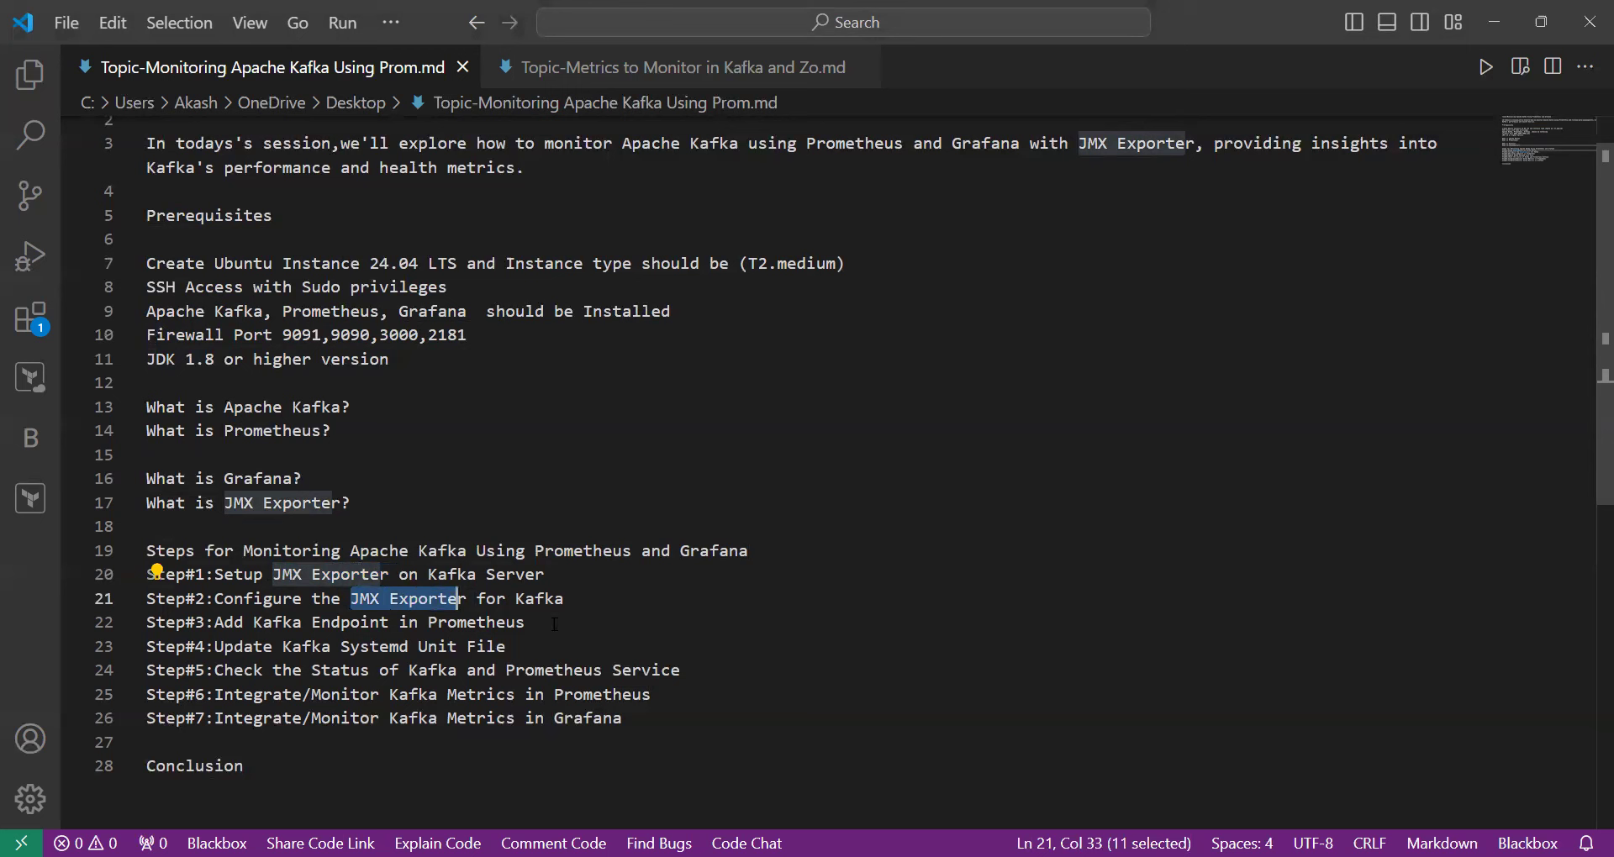
{"action": "left_click_drag", "start_coordinate": [554, 624], "coordinate": [265, 622]}
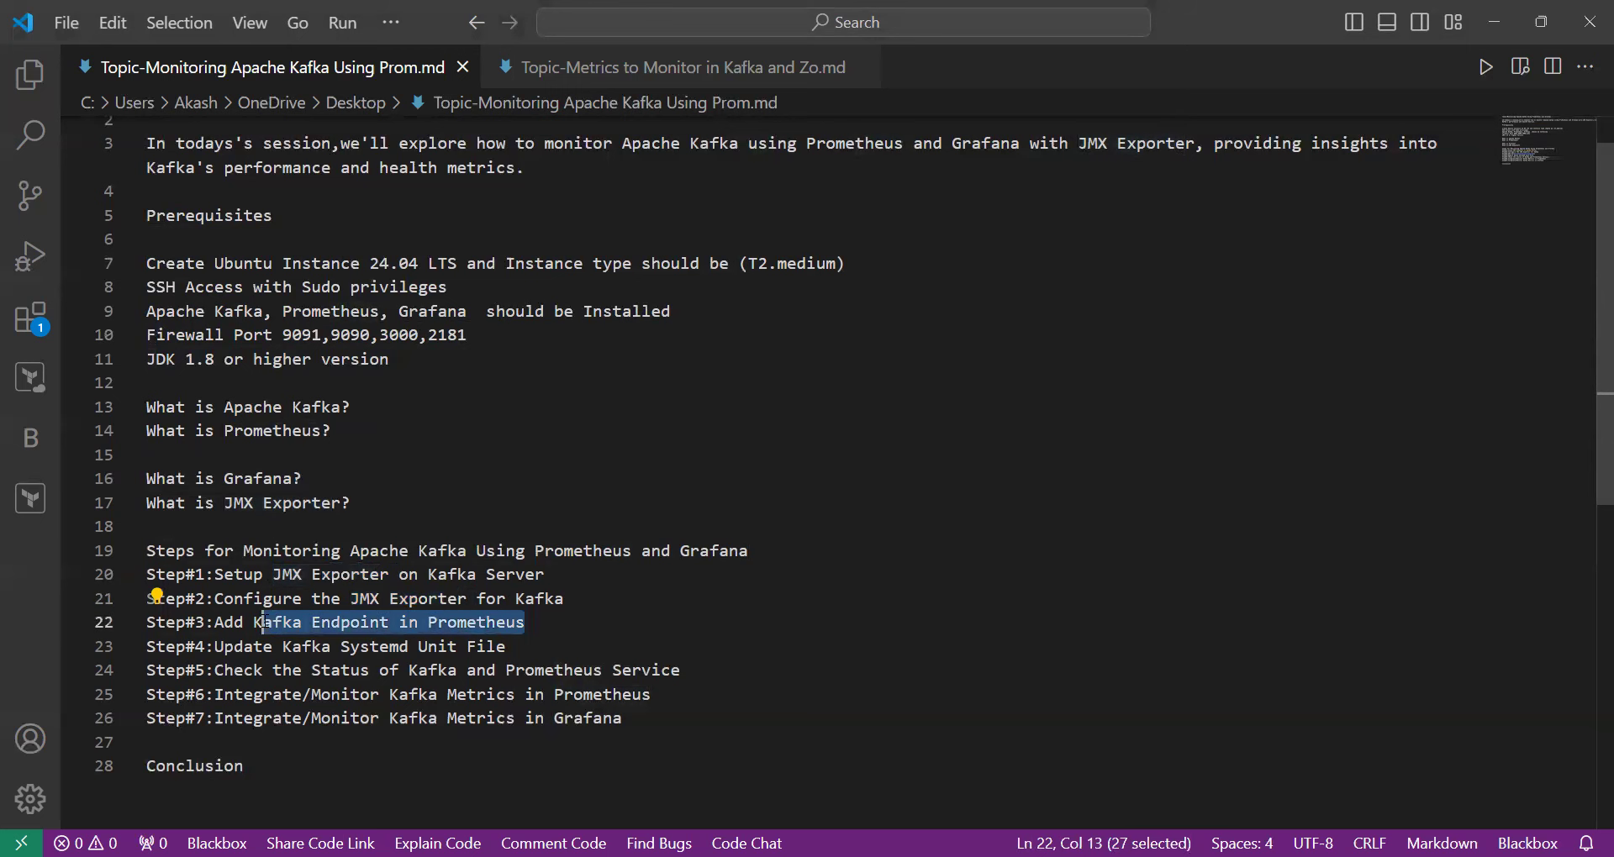
{"action": "left_click", "coordinate": [592, 626]}
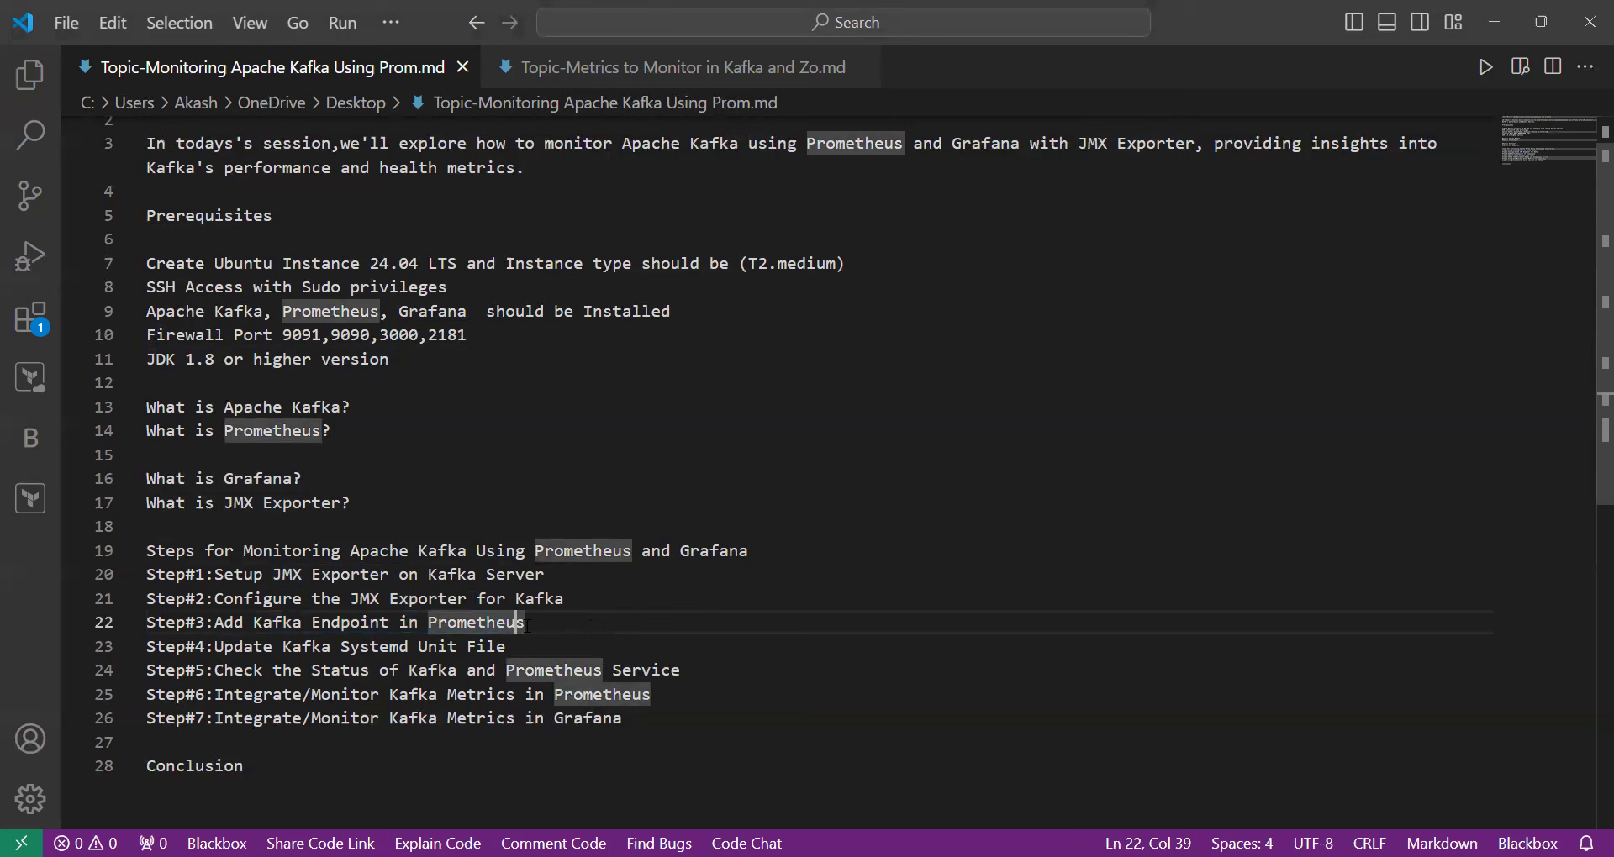
{"action": "left_click_drag", "start_coordinate": [507, 647], "coordinate": [274, 646]}
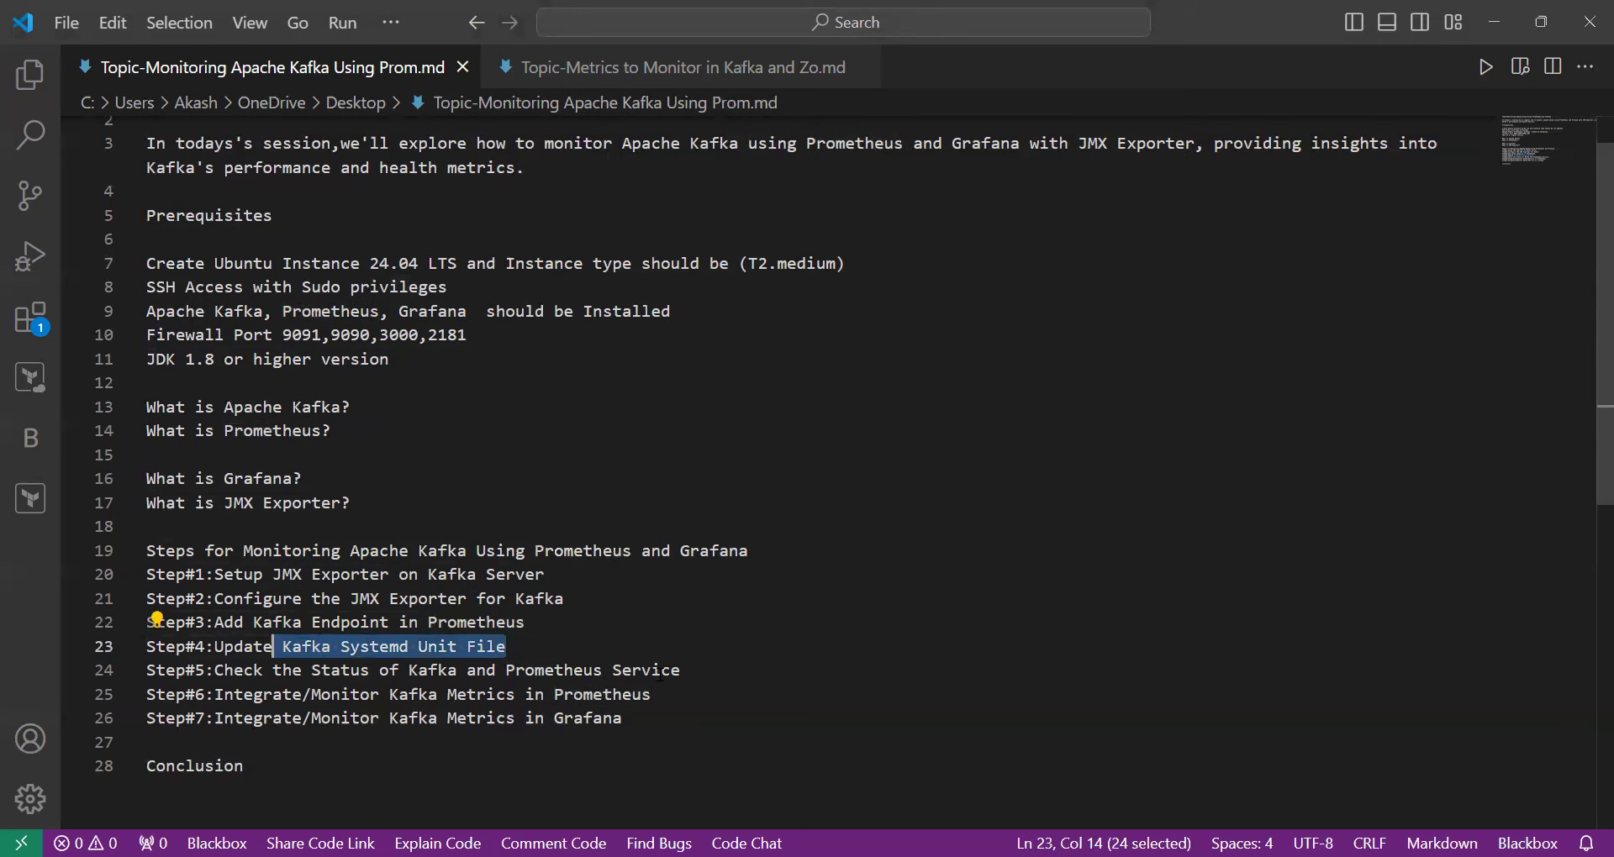
{"action": "left_click_drag", "start_coordinate": [679, 670], "coordinate": [292, 670]}
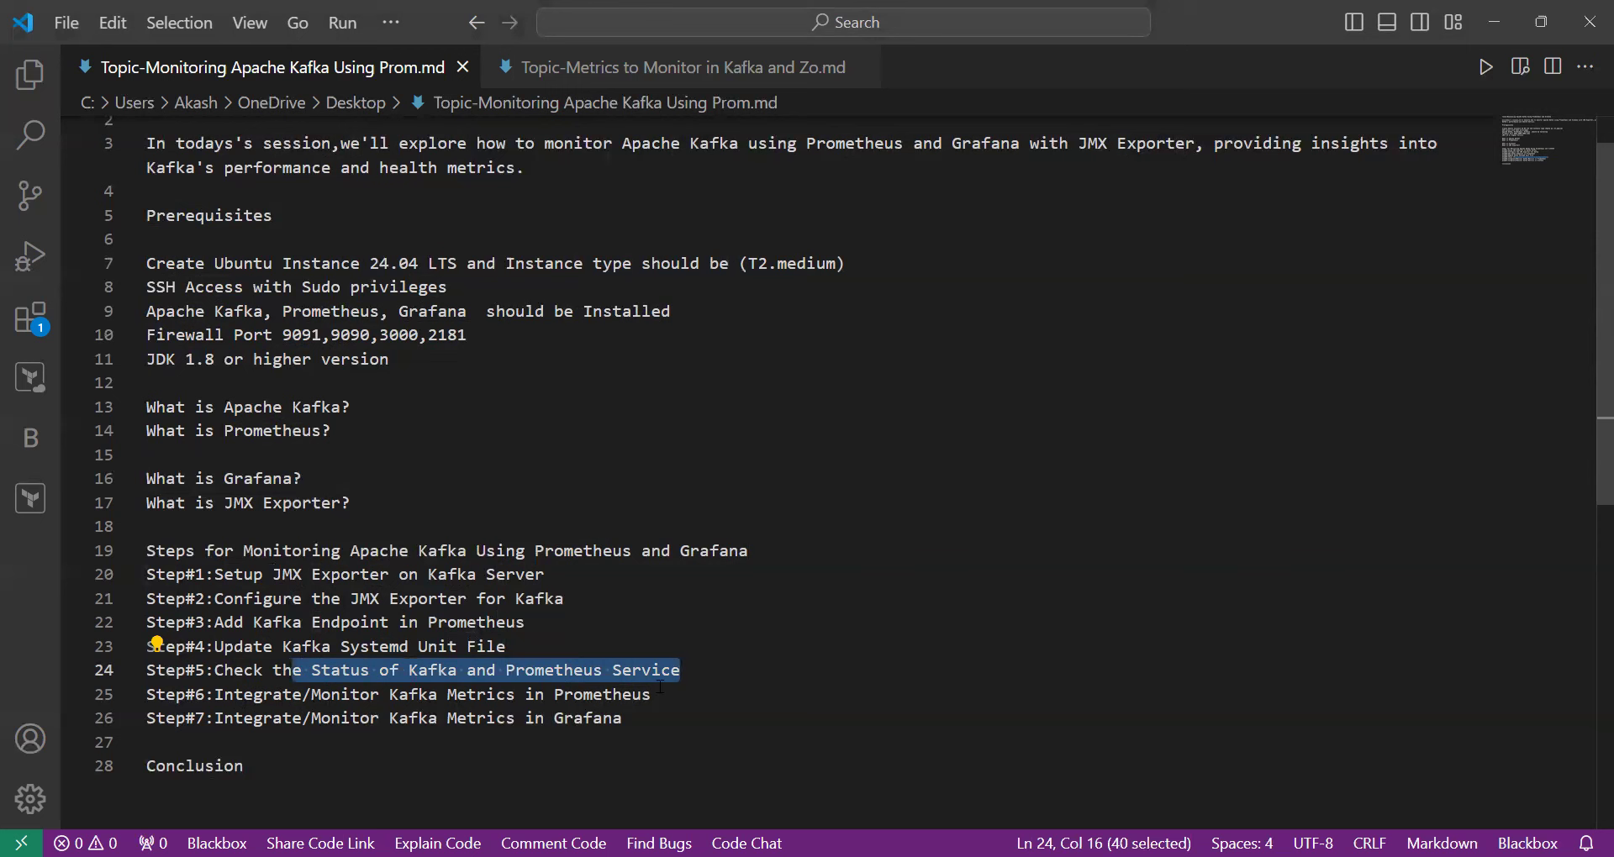
{"action": "left_click_drag", "start_coordinate": [660, 696], "coordinate": [429, 696]}
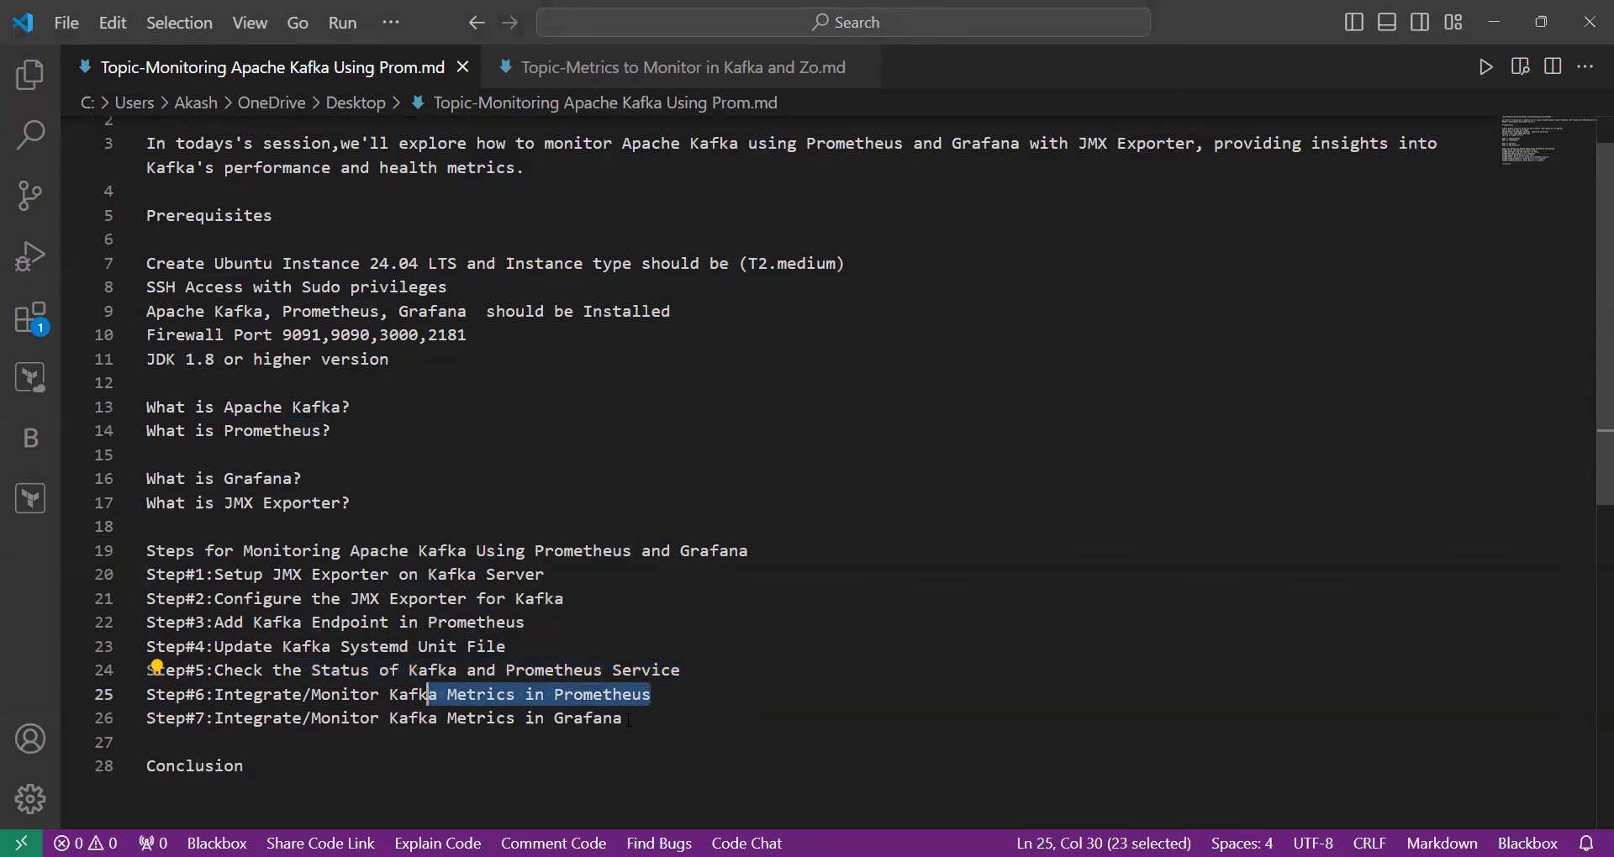
{"action": "left_click_drag", "start_coordinate": [629, 720], "coordinate": [455, 721]}
{"action": "left_click", "coordinate": [267, 763]}
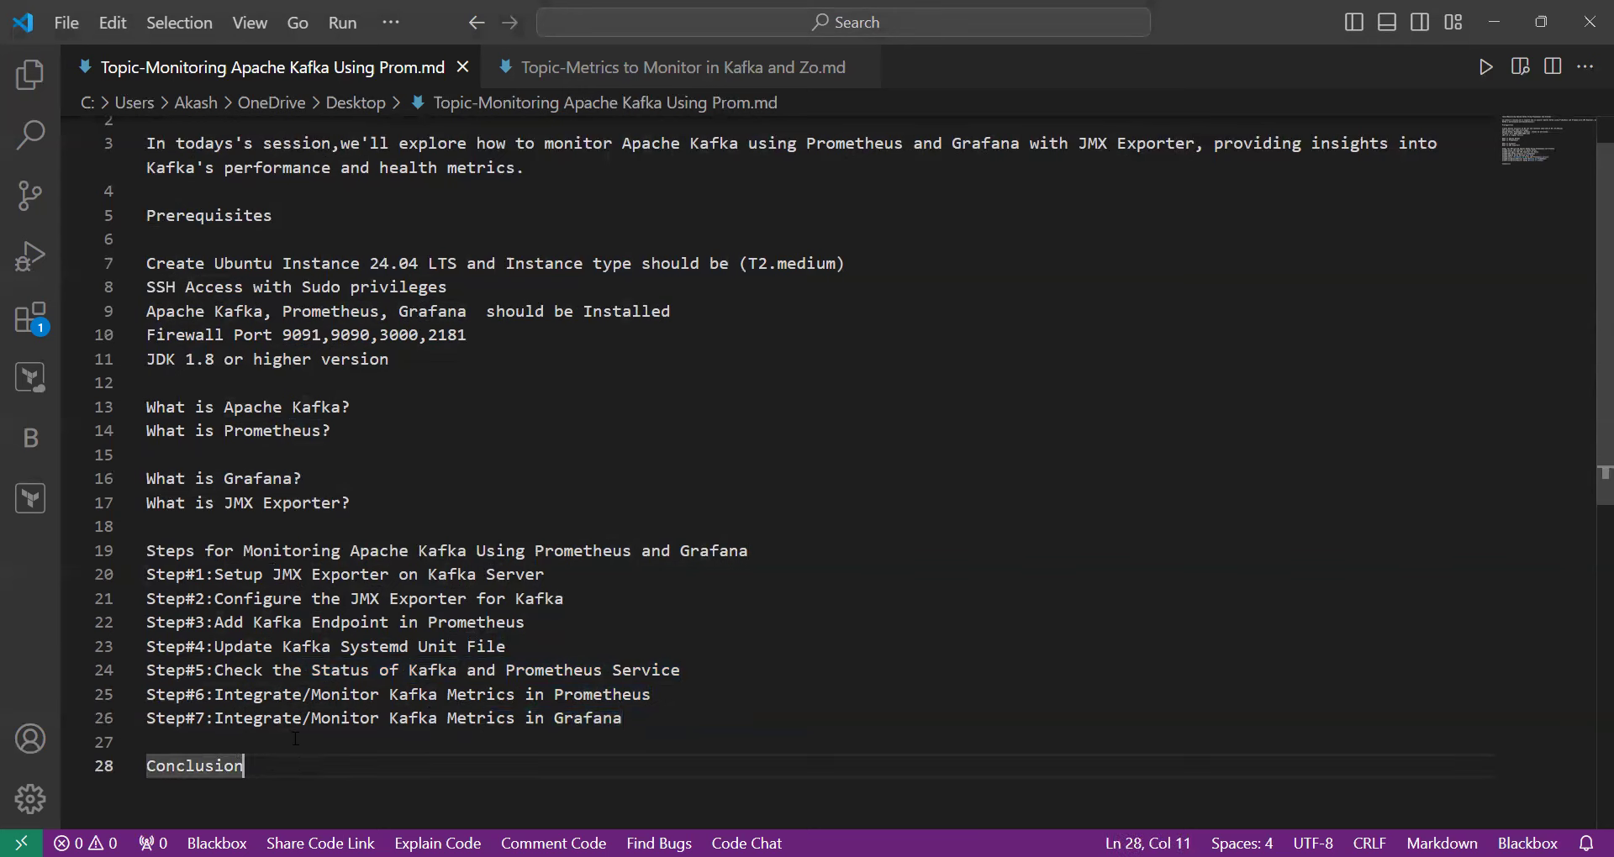
Step: Pick out the Apache Kafka, Prometheus, Grafana and JMX Exporter questions and the Prometheus, Grafana prerequisite
{"action": "scroll", "coordinate": [336, 603], "scroll_direction": "up", "scroll_amount": 1}
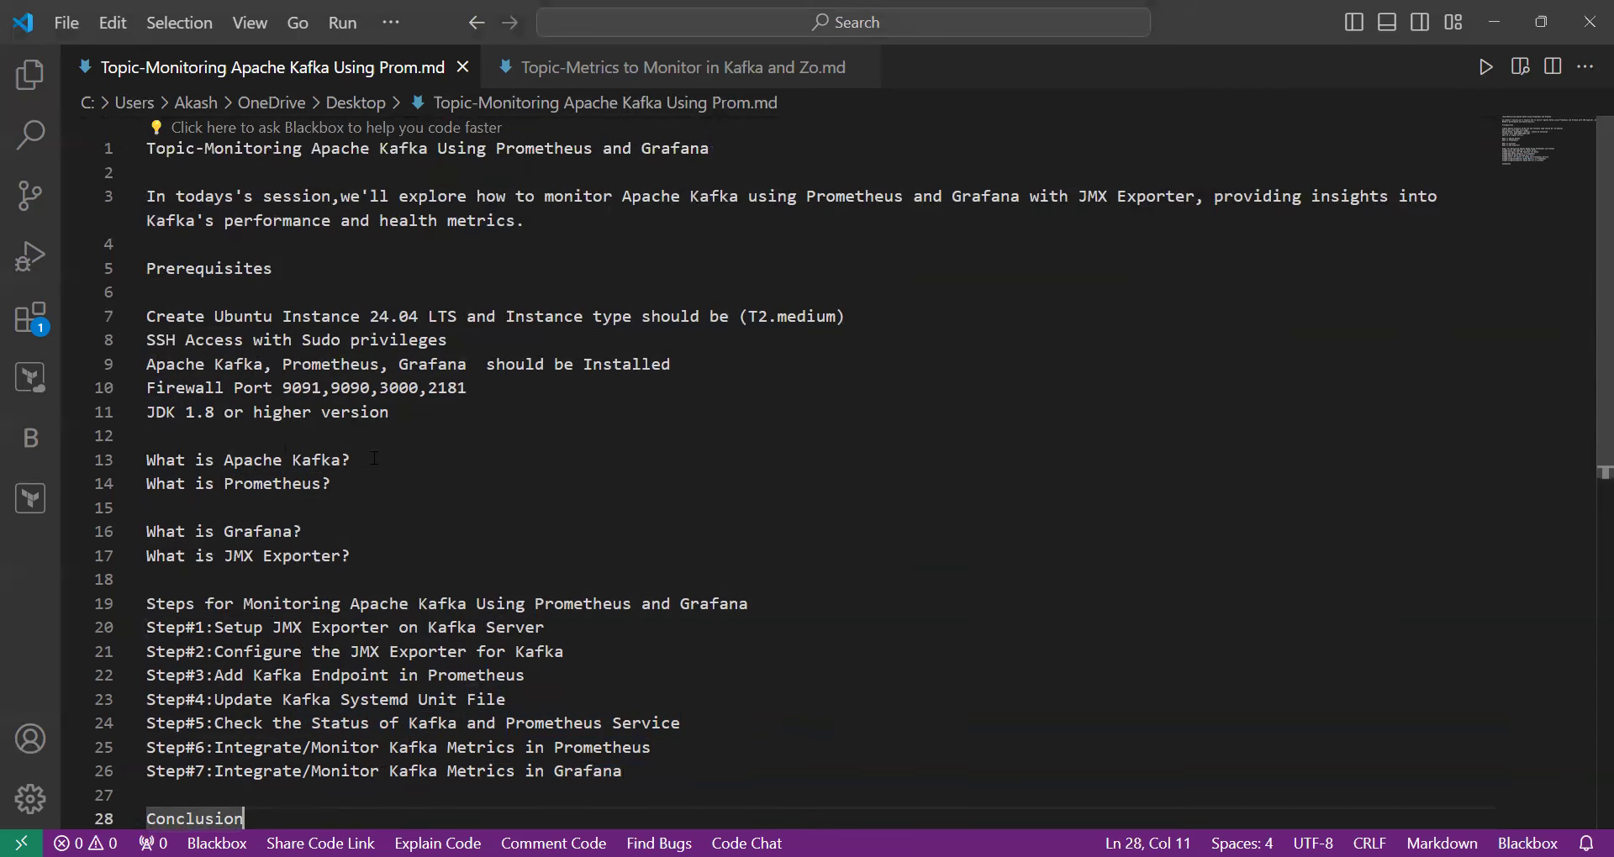
{"action": "left_click_drag", "start_coordinate": [374, 459], "coordinate": [194, 460]}
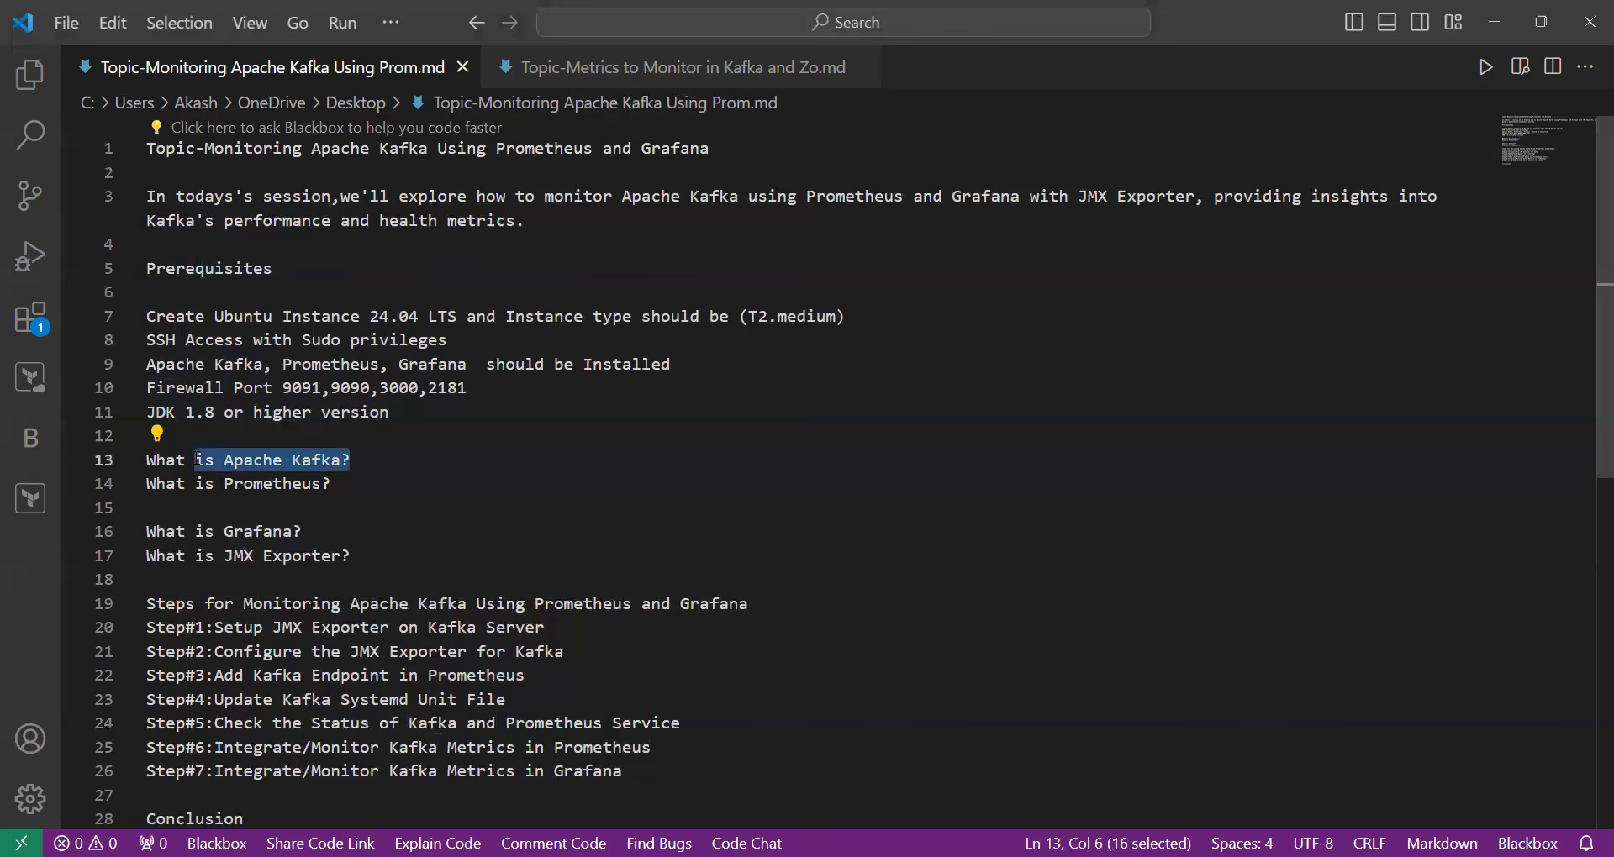
{"action": "left_click_drag", "start_coordinate": [333, 483], "coordinate": [226, 485]}
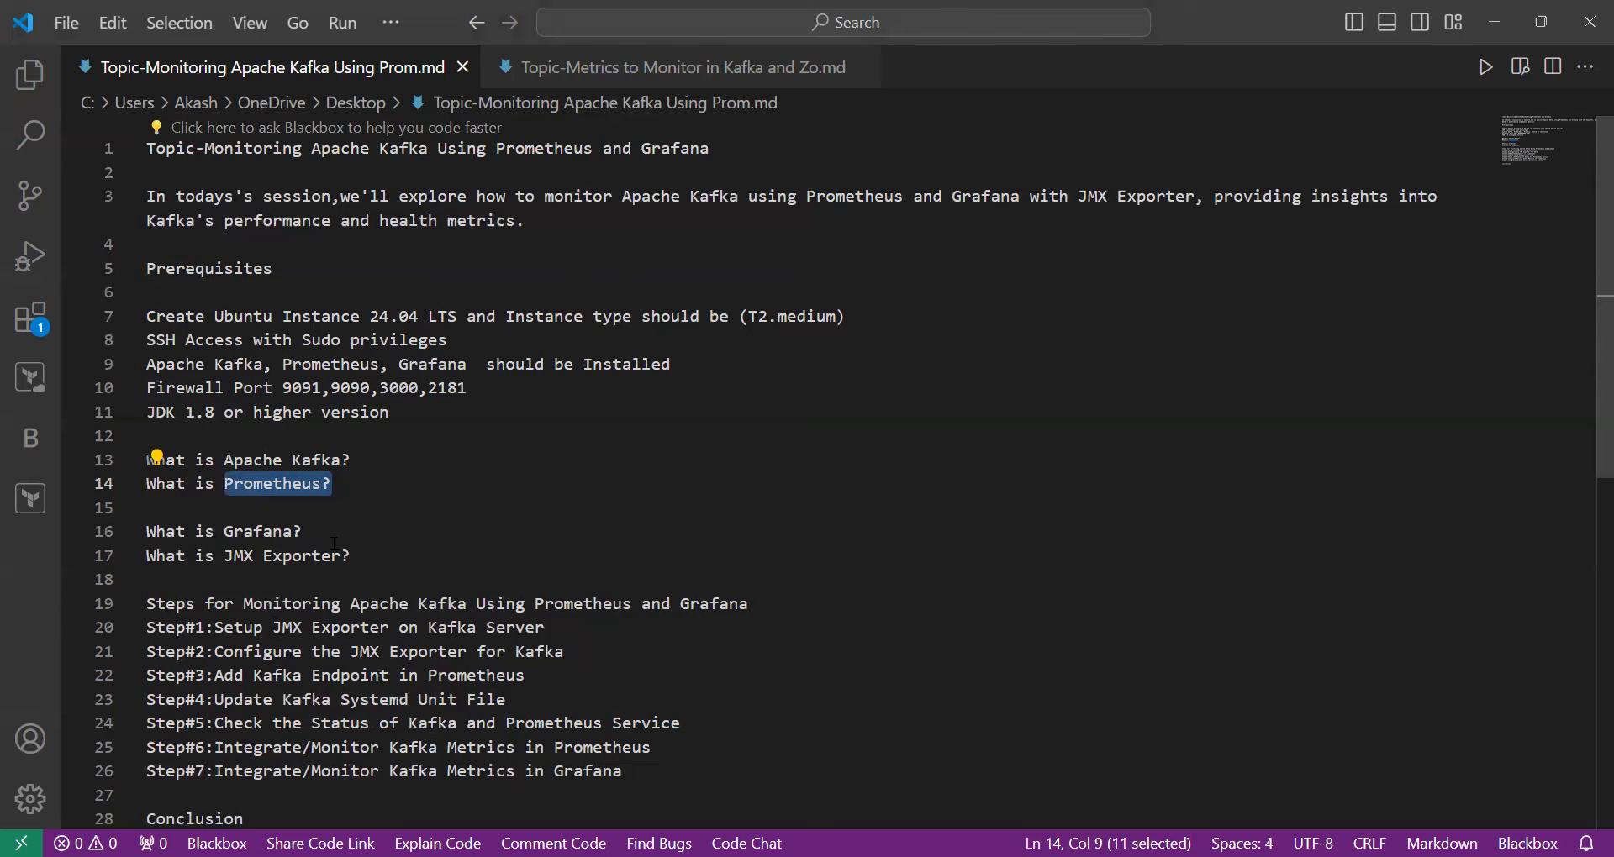
{"action": "left_click_drag", "start_coordinate": [302, 531], "coordinate": [186, 527]}
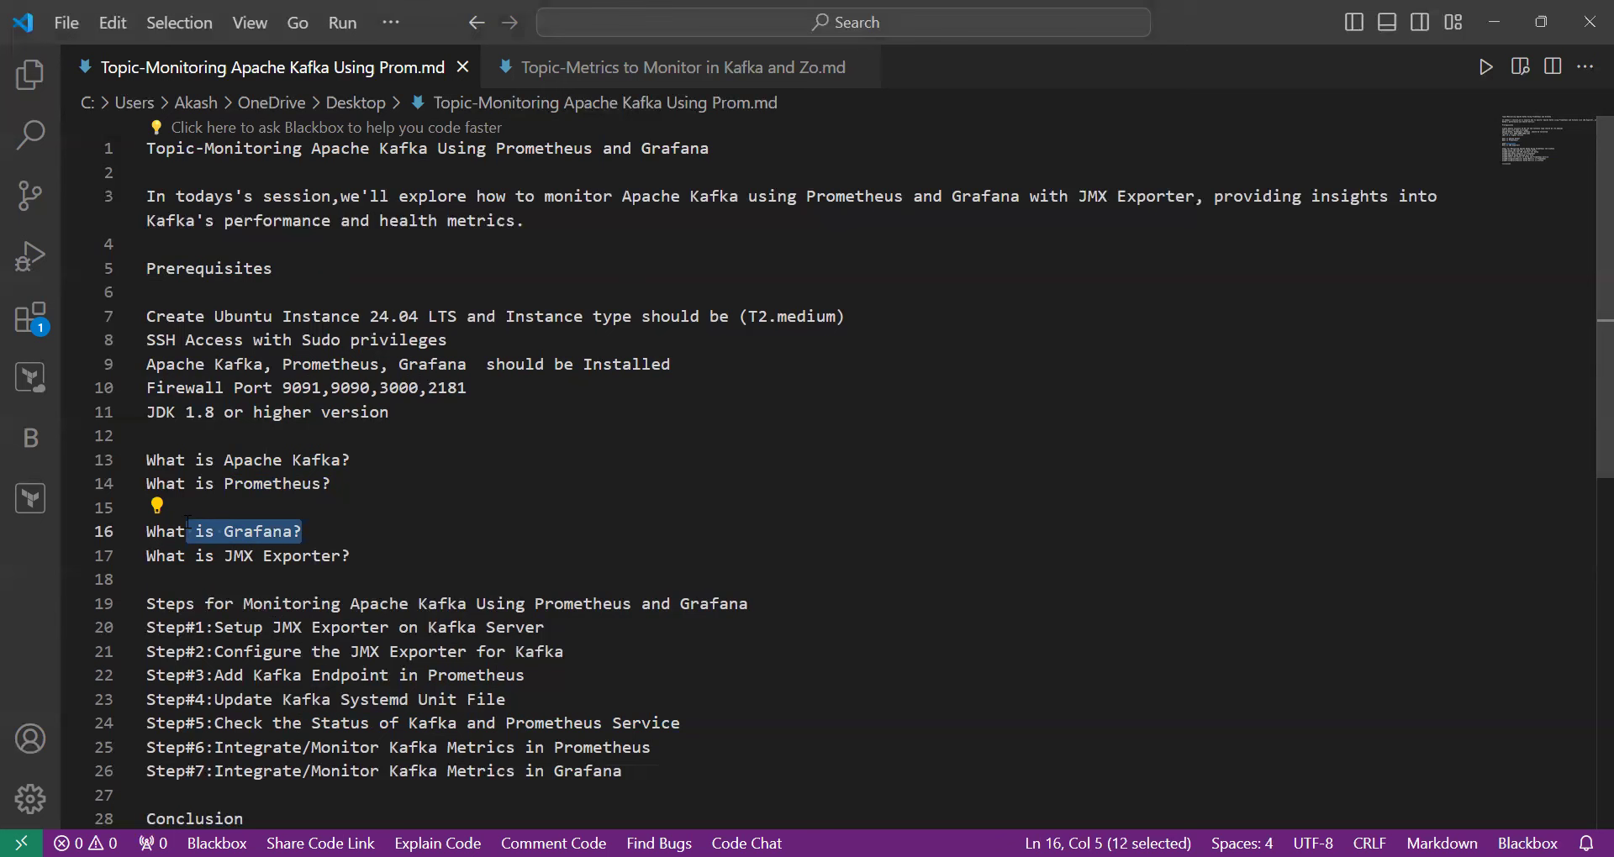
{"action": "left_click", "coordinate": [376, 555]}
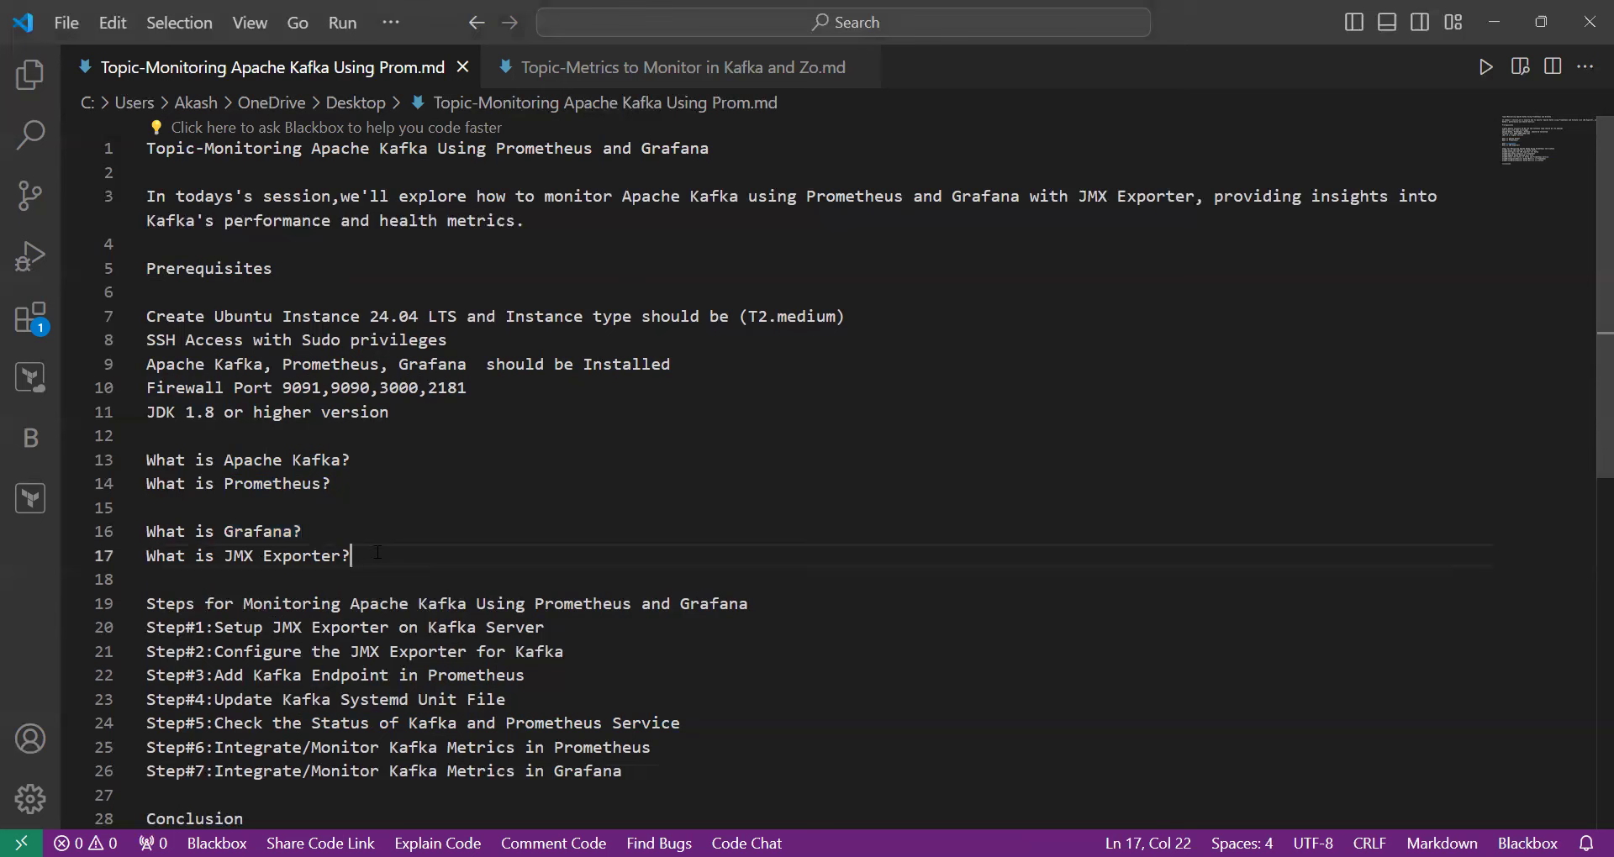
{"action": "left_click_drag", "start_coordinate": [376, 555], "coordinate": [188, 547]}
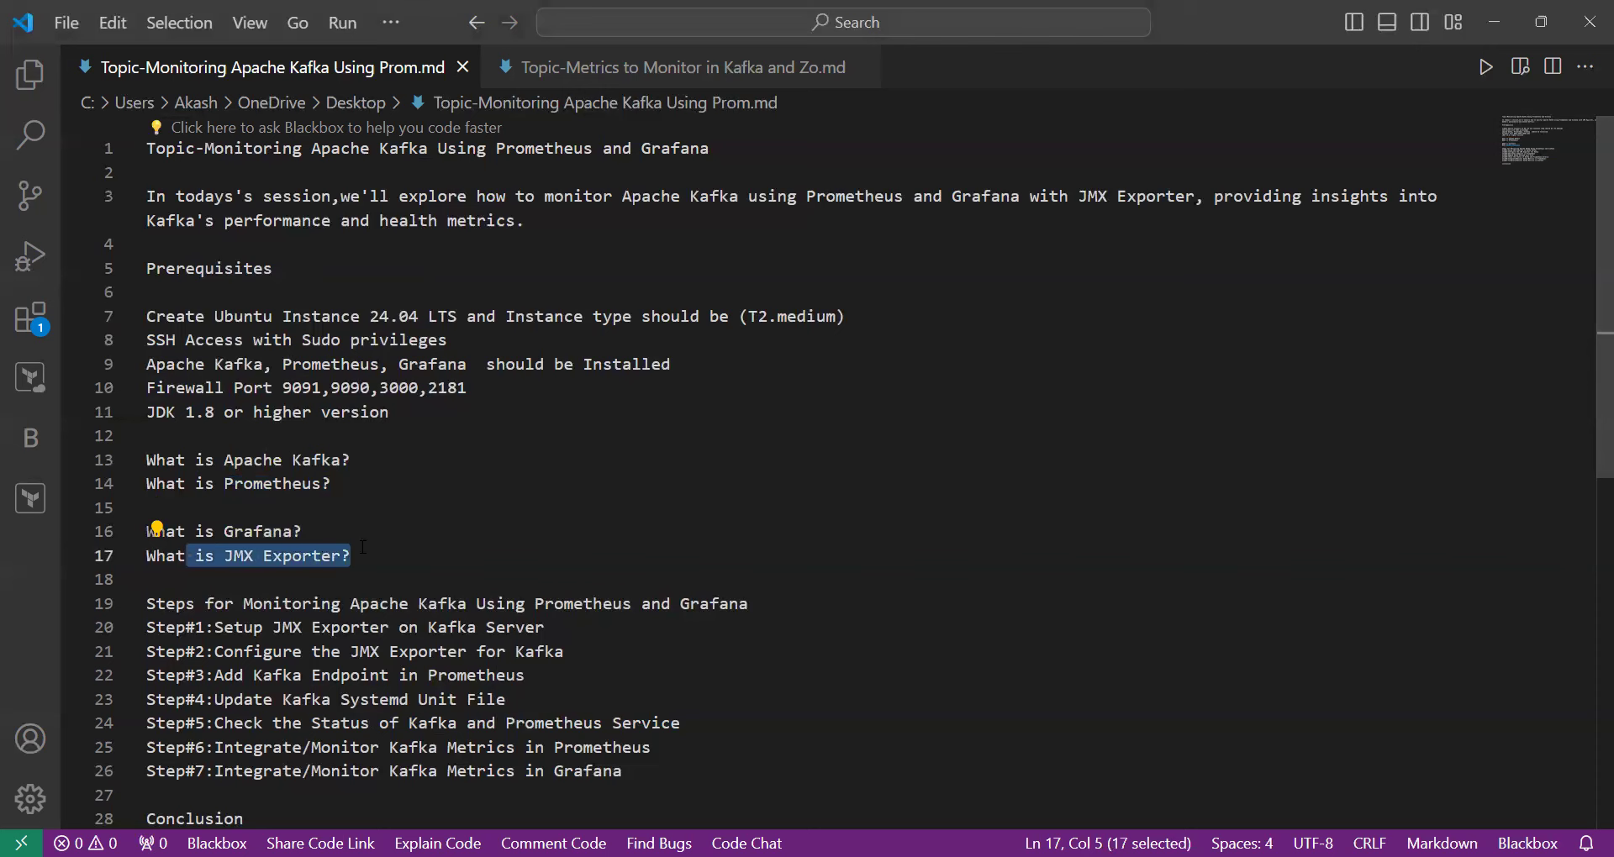
{"action": "left_click", "coordinate": [466, 560]}
{"action": "key", "text": "Down"}
{"action": "key", "text": "Down"}
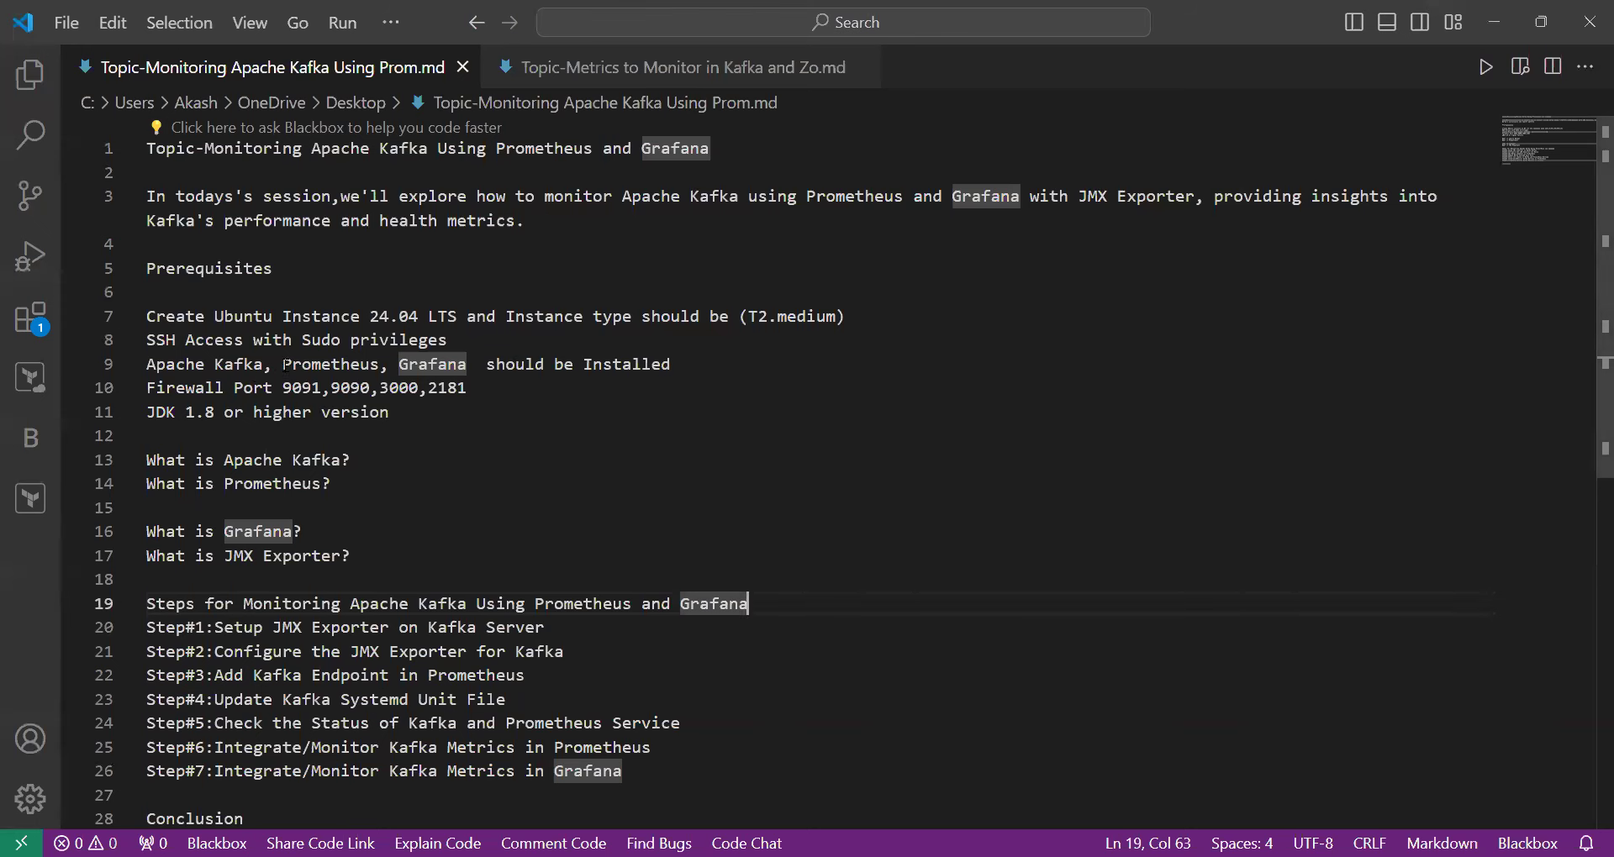
{"action": "left_click_drag", "start_coordinate": [283, 364], "coordinate": [467, 364]}
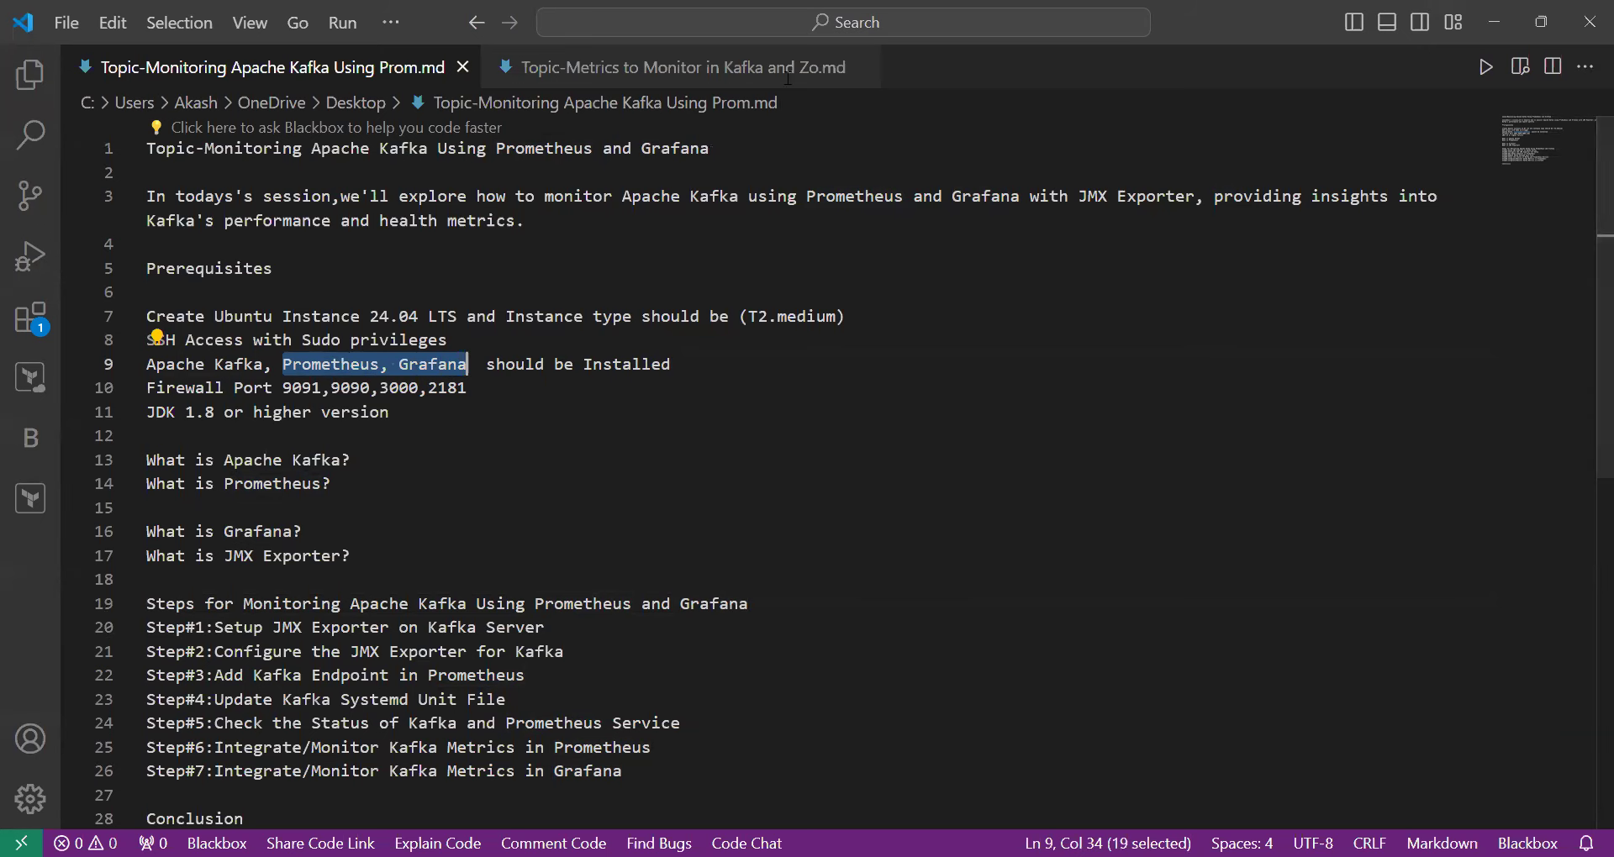
Step: Maximize the Chrome Kafka monitoring article and jump to its Prerequisites section
{"action": "key", "text": "alt+Tab"}
{"action": "key", "text": "super+Up"}
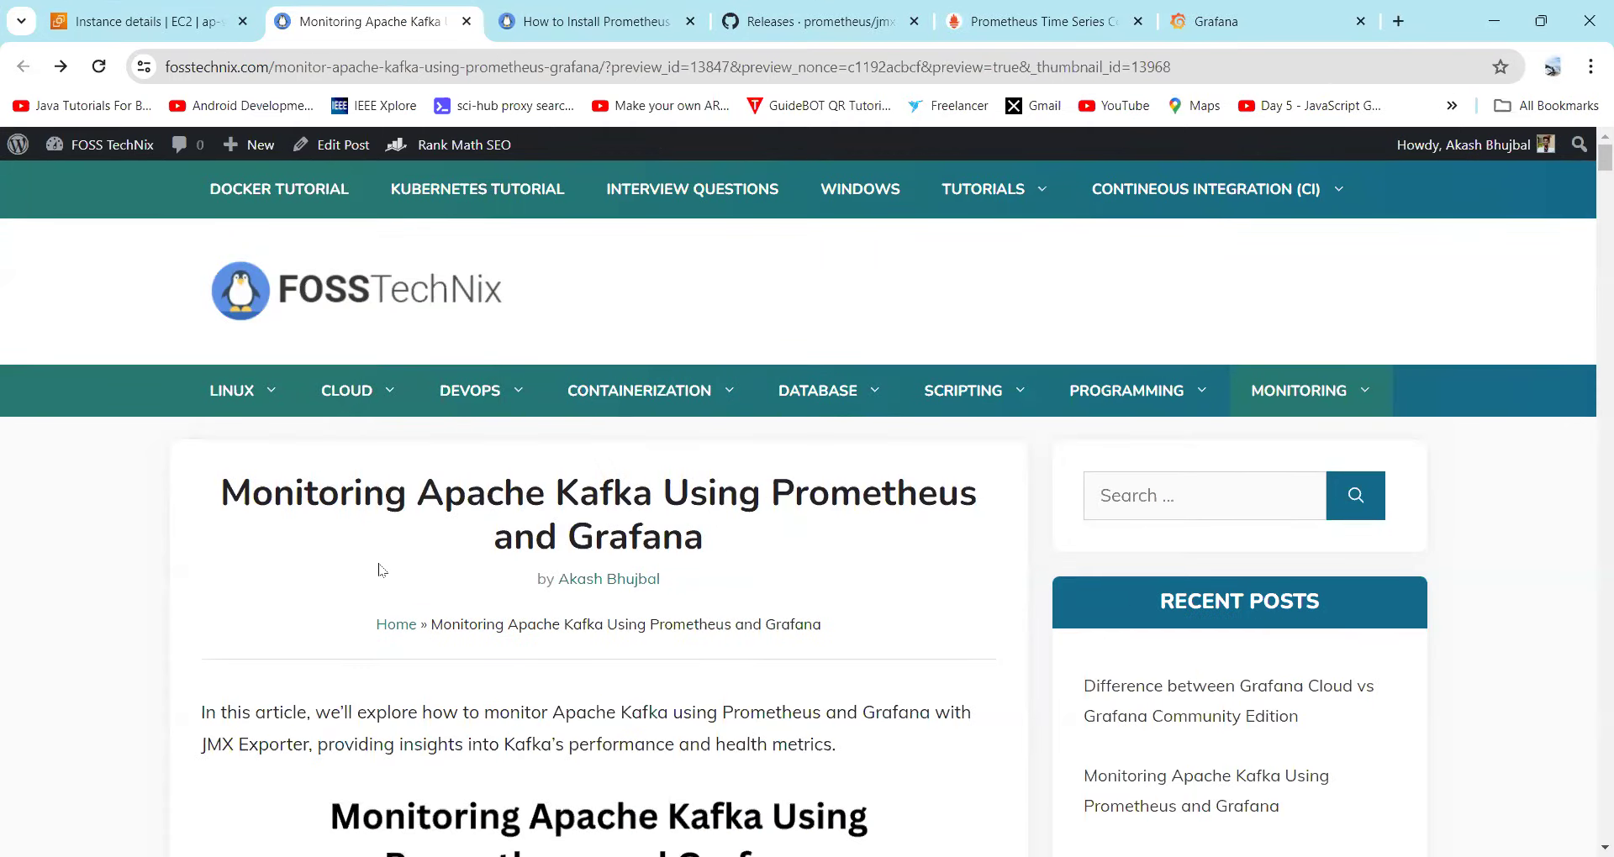
{"action": "scroll", "coordinate": [510, 669], "scroll_direction": "down", "scroll_amount": 1}
{"action": "scroll", "coordinate": [510, 669], "scroll_direction": "down", "scroll_amount": 2}
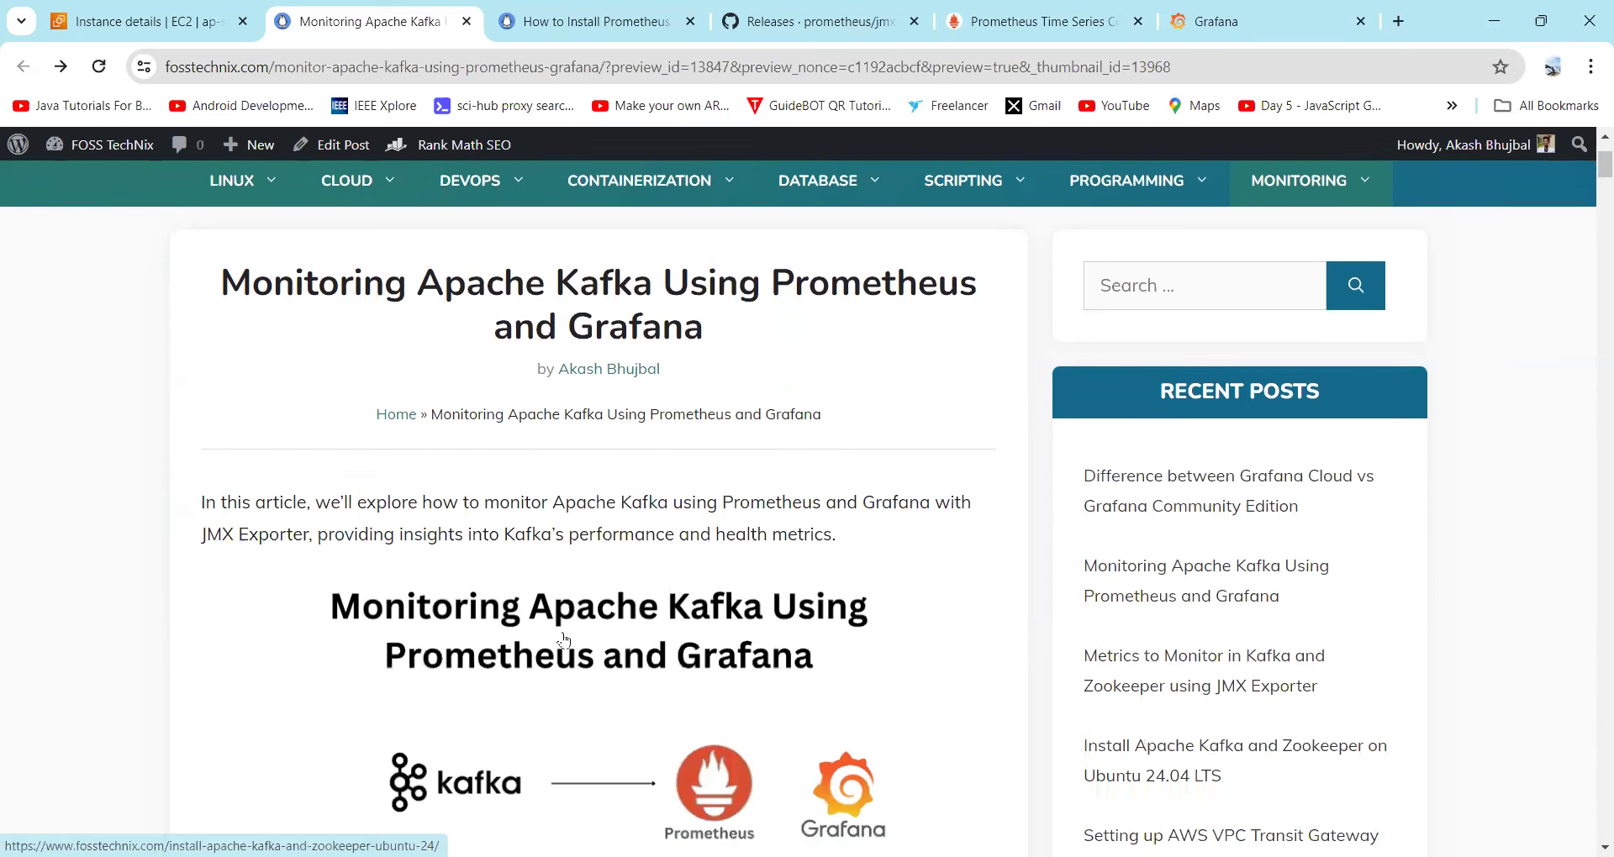
{"action": "scroll", "coordinate": [534, 614], "scroll_direction": "down", "scroll_amount": 8}
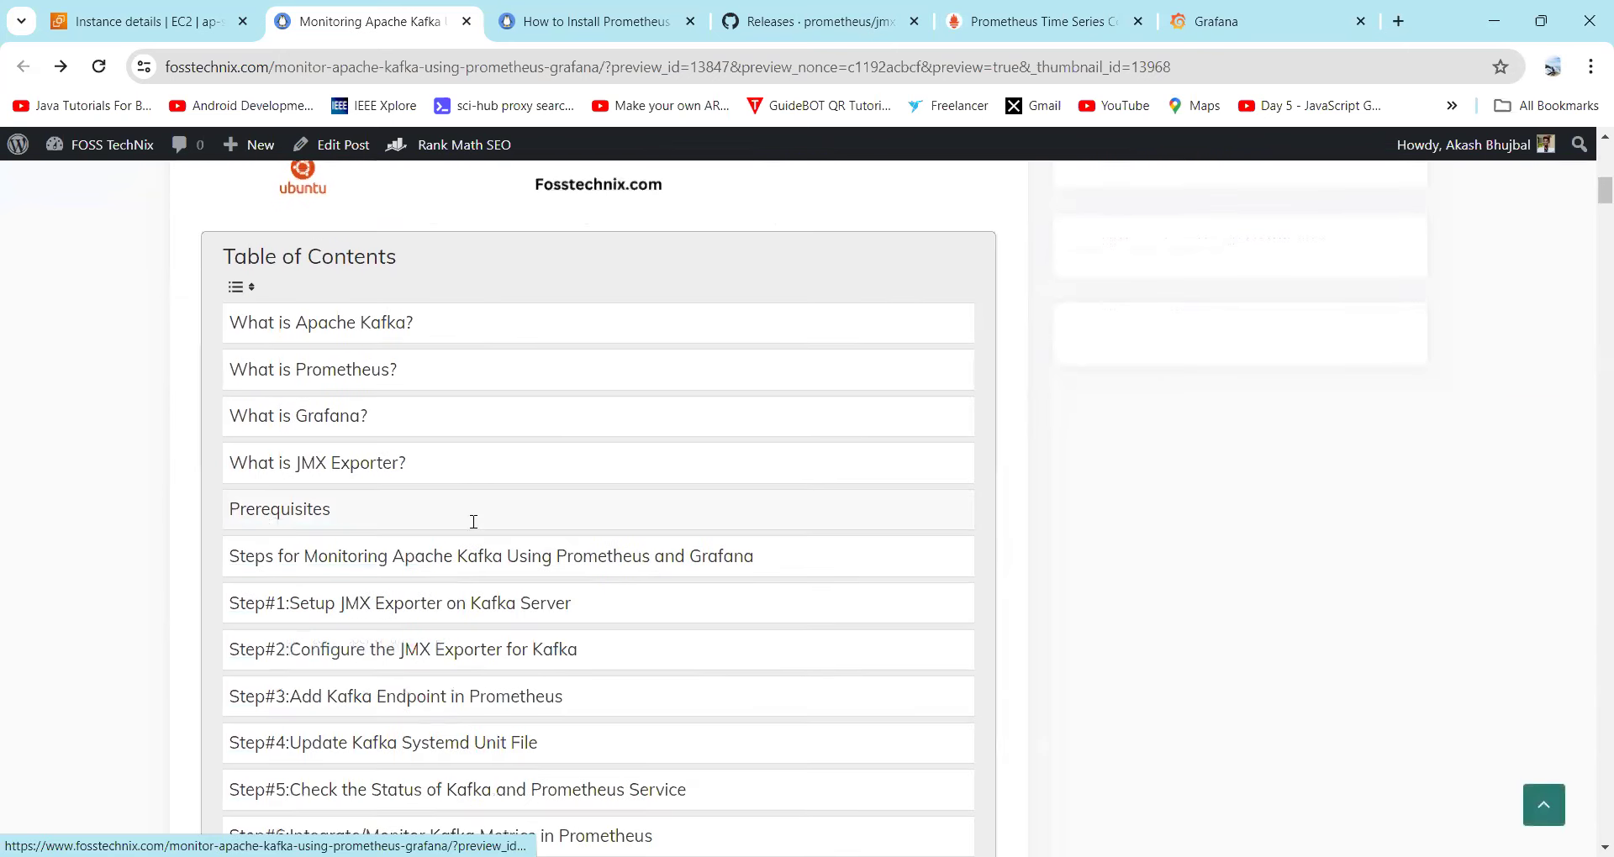
{"action": "left_click", "coordinate": [496, 522]}
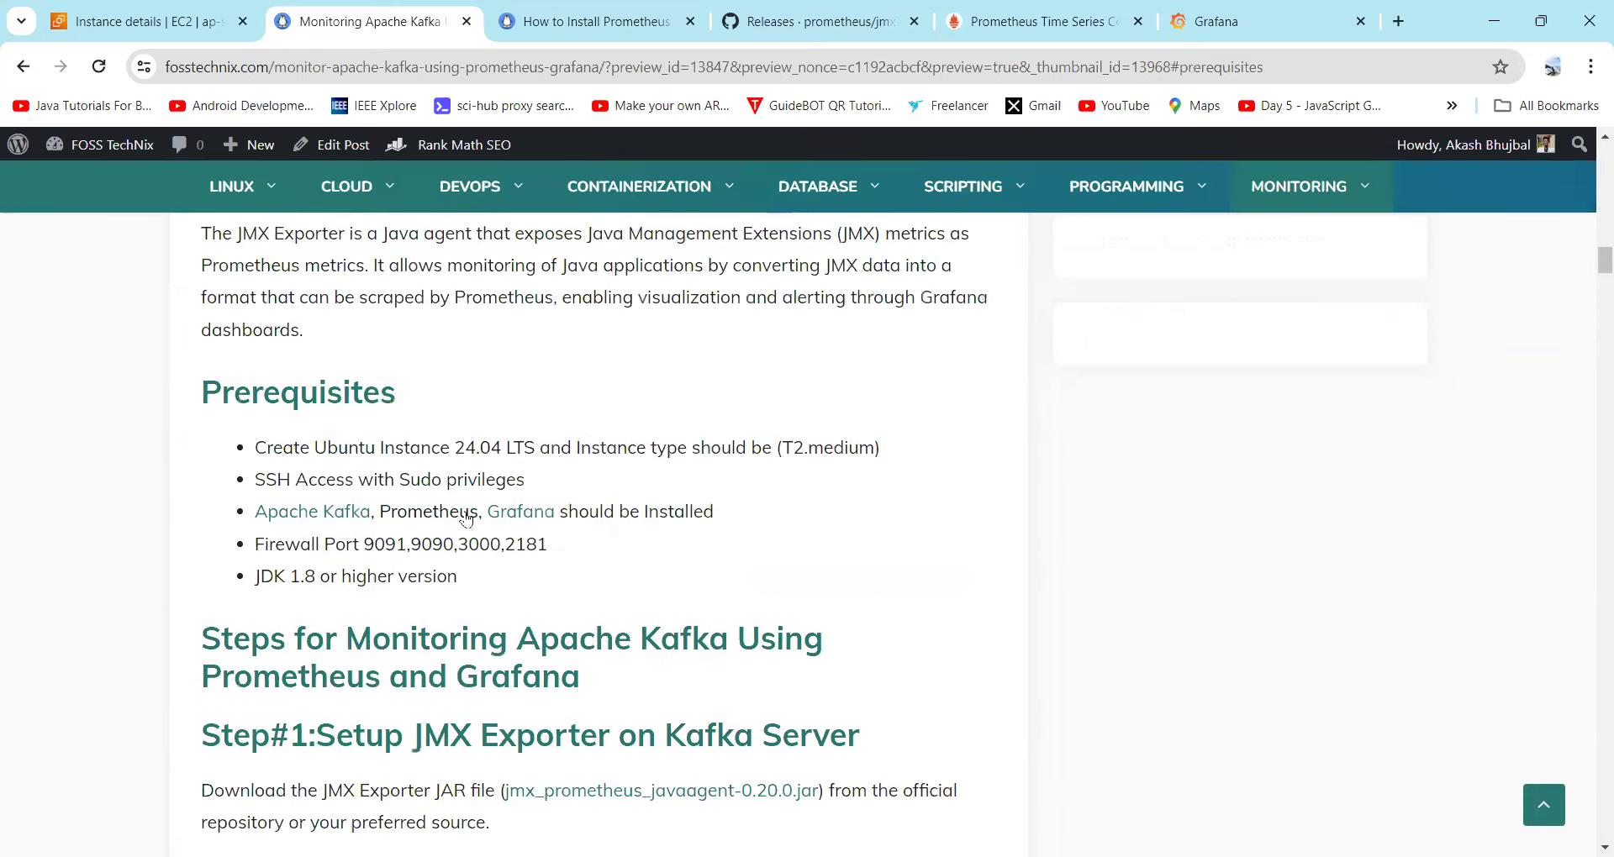
Step: Glance at the Prometheus and Grafana install guide, then return and scroll to Step#1
{"action": "left_click", "coordinate": [514, 514]}
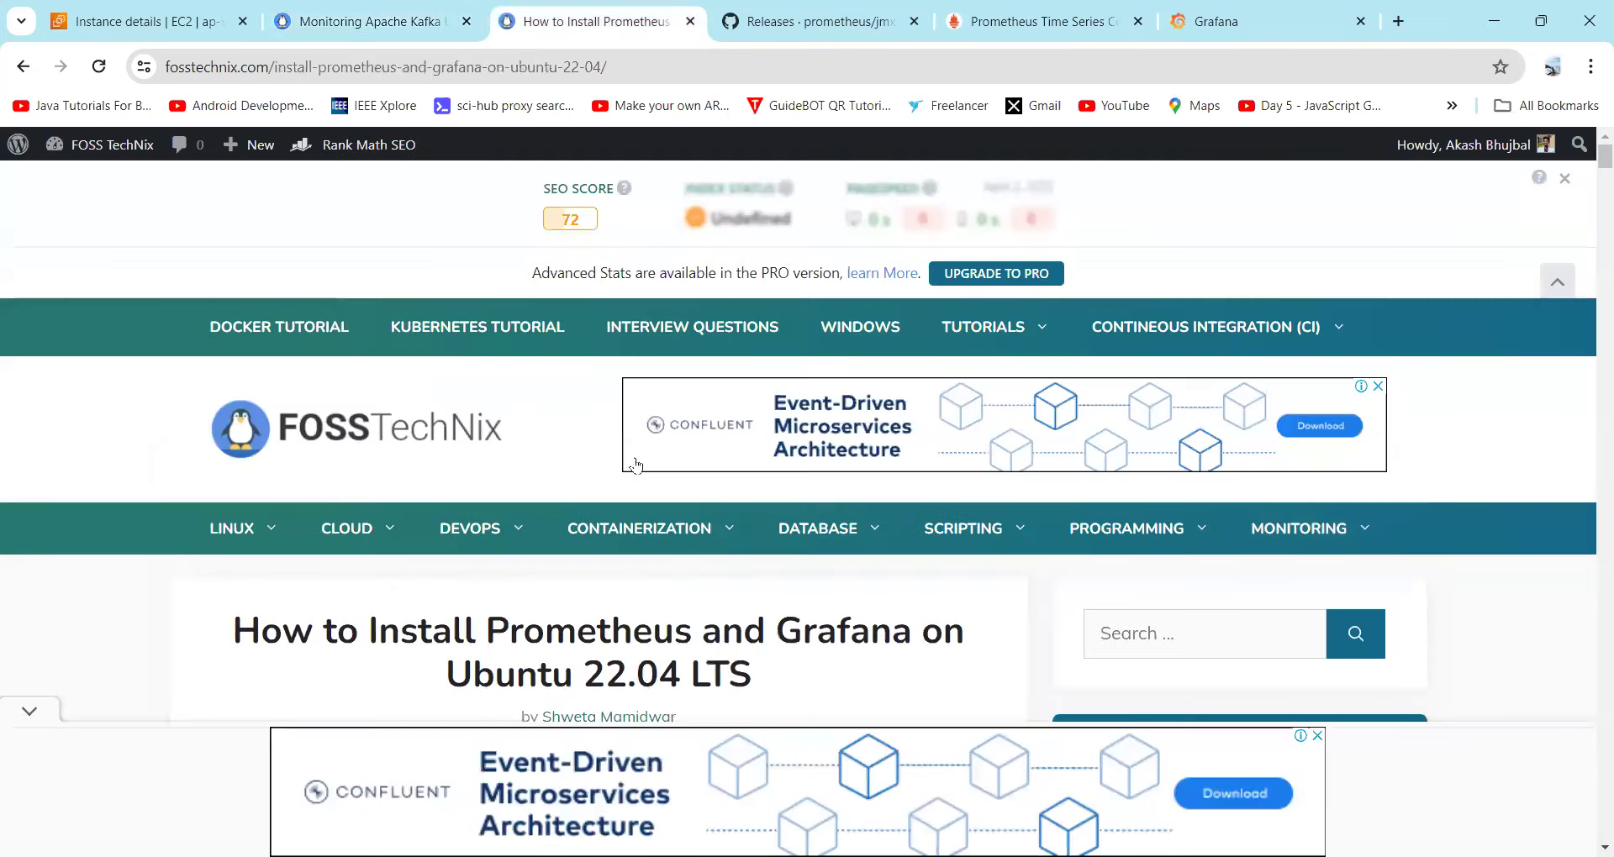
{"action": "scroll", "coordinate": [515, 554], "scroll_direction": "down", "scroll_amount": 5}
{"action": "scroll", "coordinate": [515, 555], "scroll_direction": "up", "scroll_amount": 3}
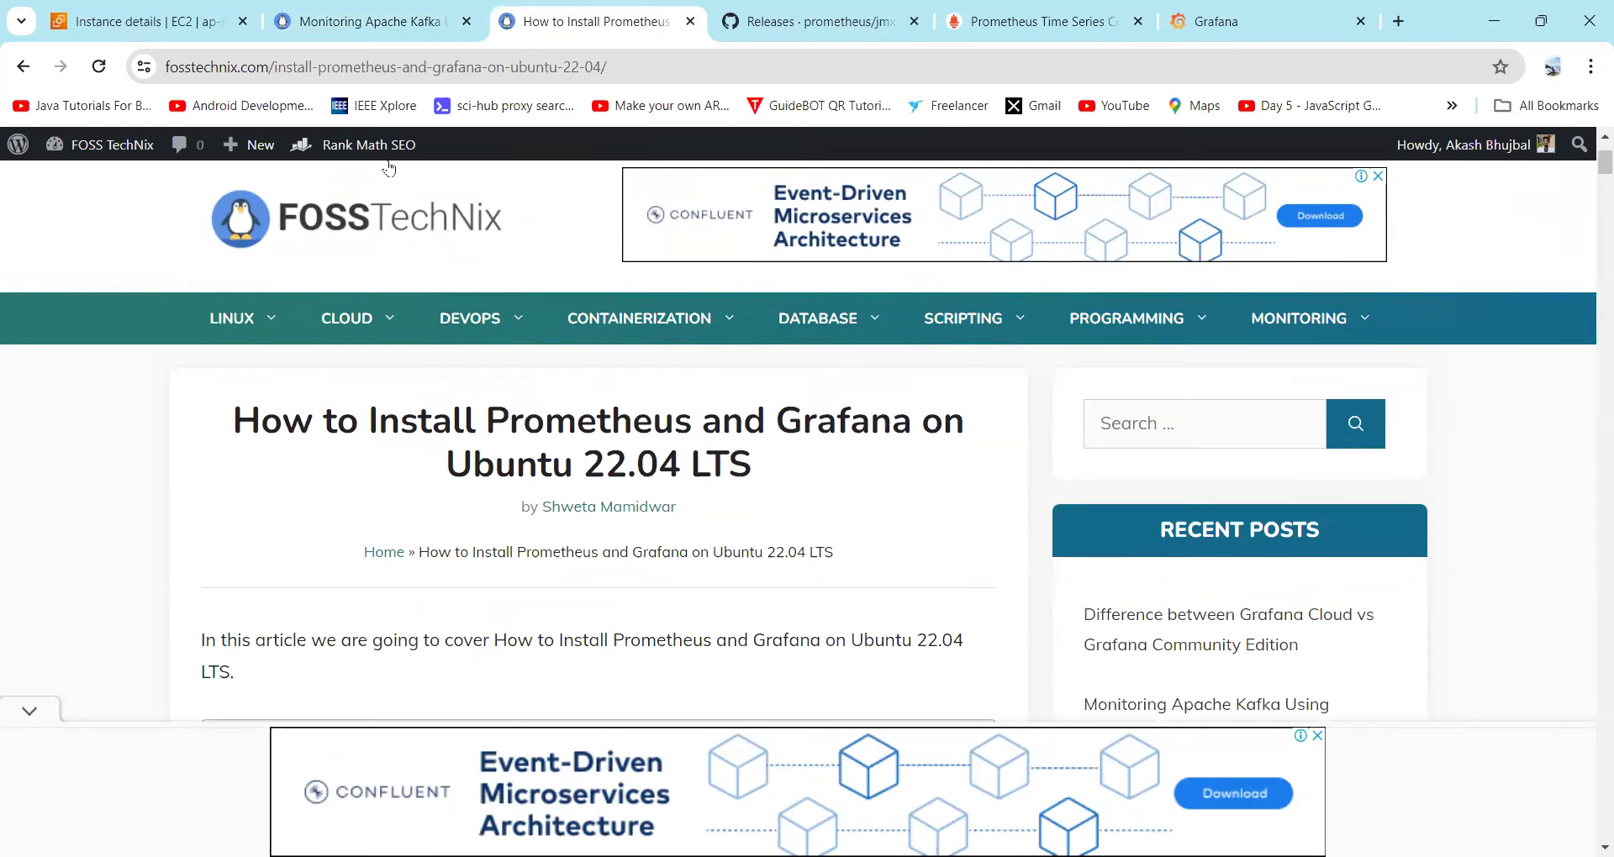
{"action": "left_click", "coordinate": [358, 21]}
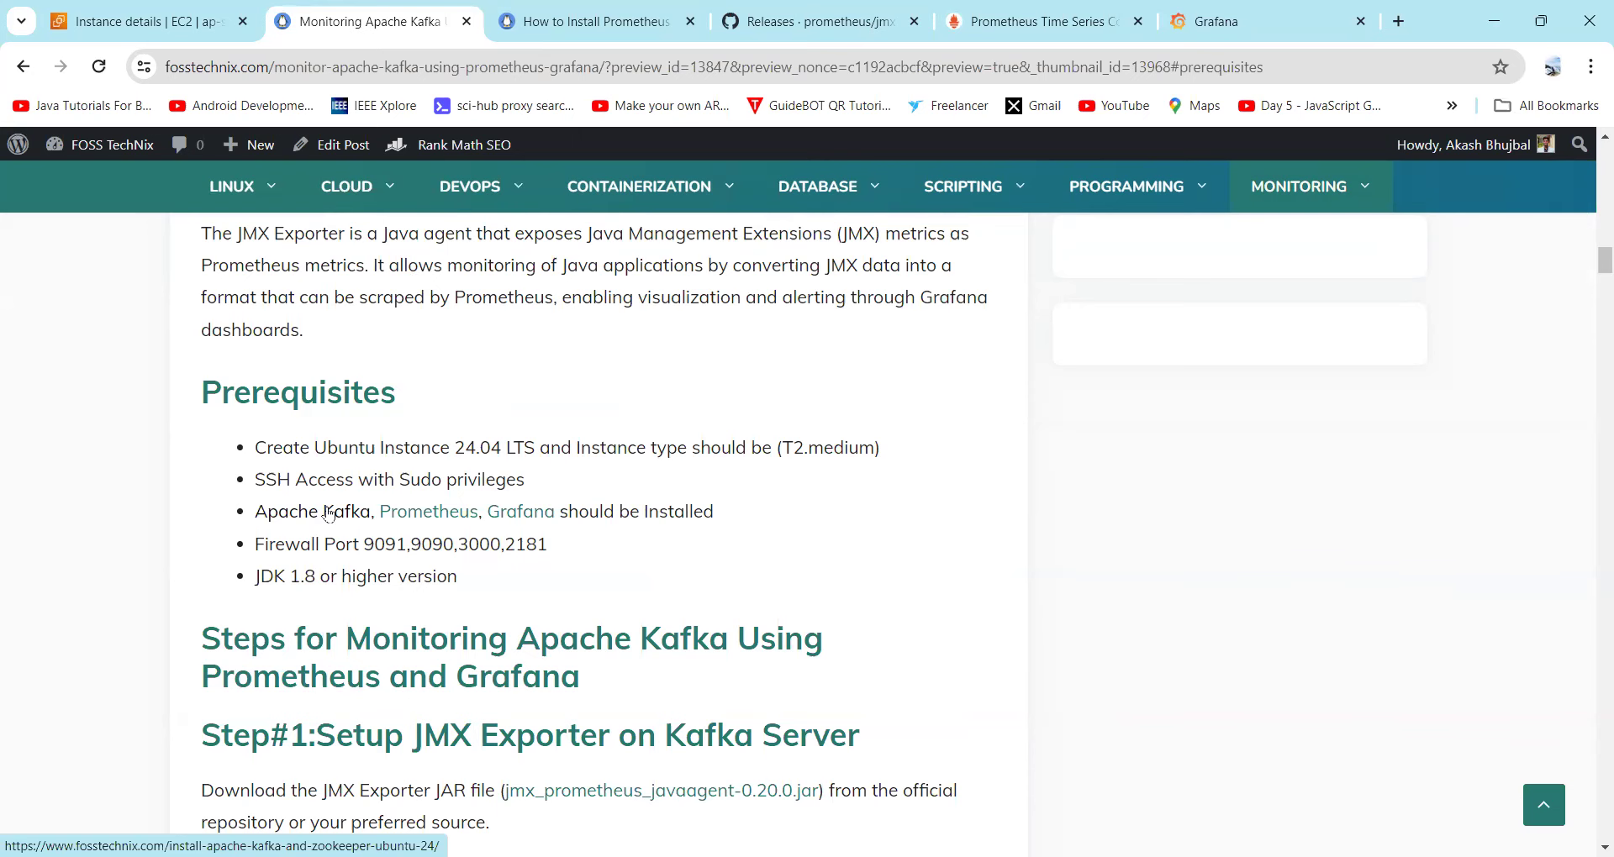
{"action": "scroll", "coordinate": [521, 523], "scroll_direction": "down", "scroll_amount": 5}
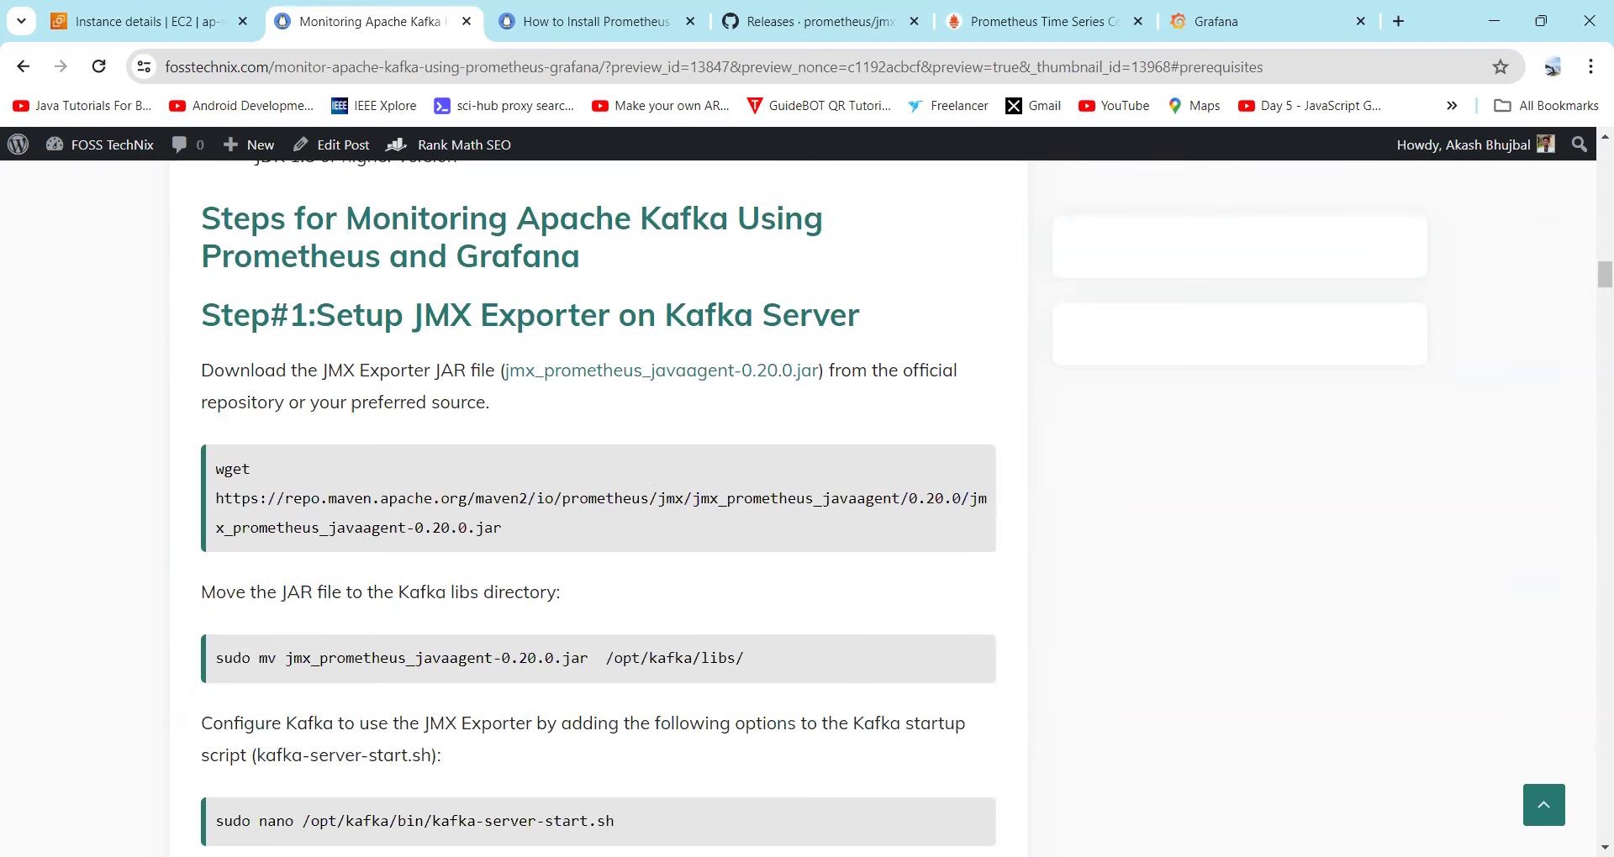
Step: In the VS Code notes, select the steps heading and the Step#1 JMX Exporter setup line
{"action": "key", "text": "alt+Tab"}
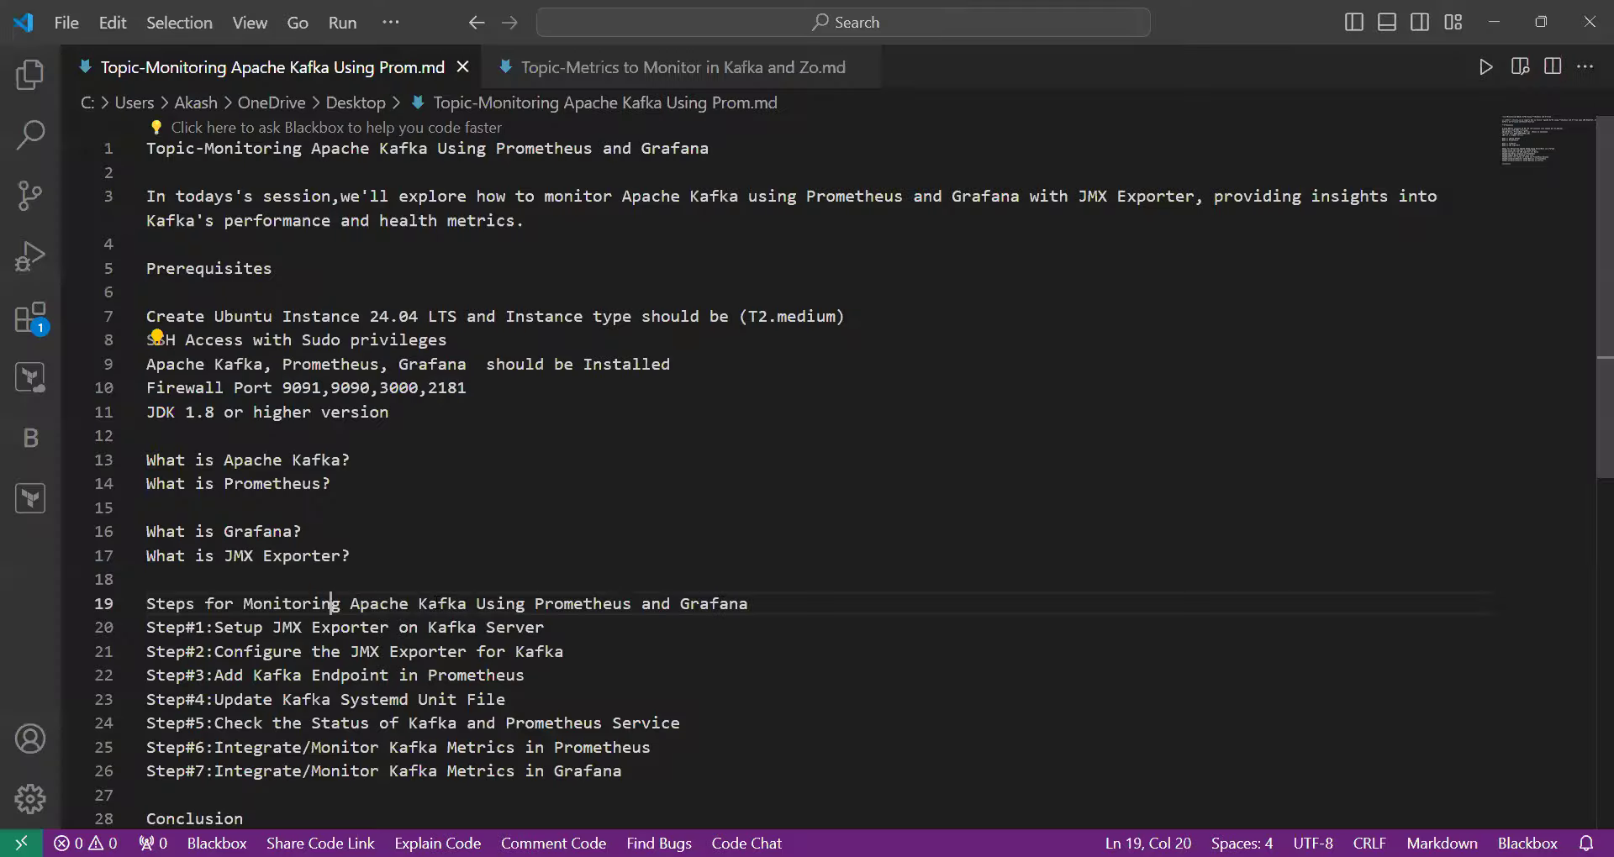
{"action": "left_click", "coordinate": [777, 607]}
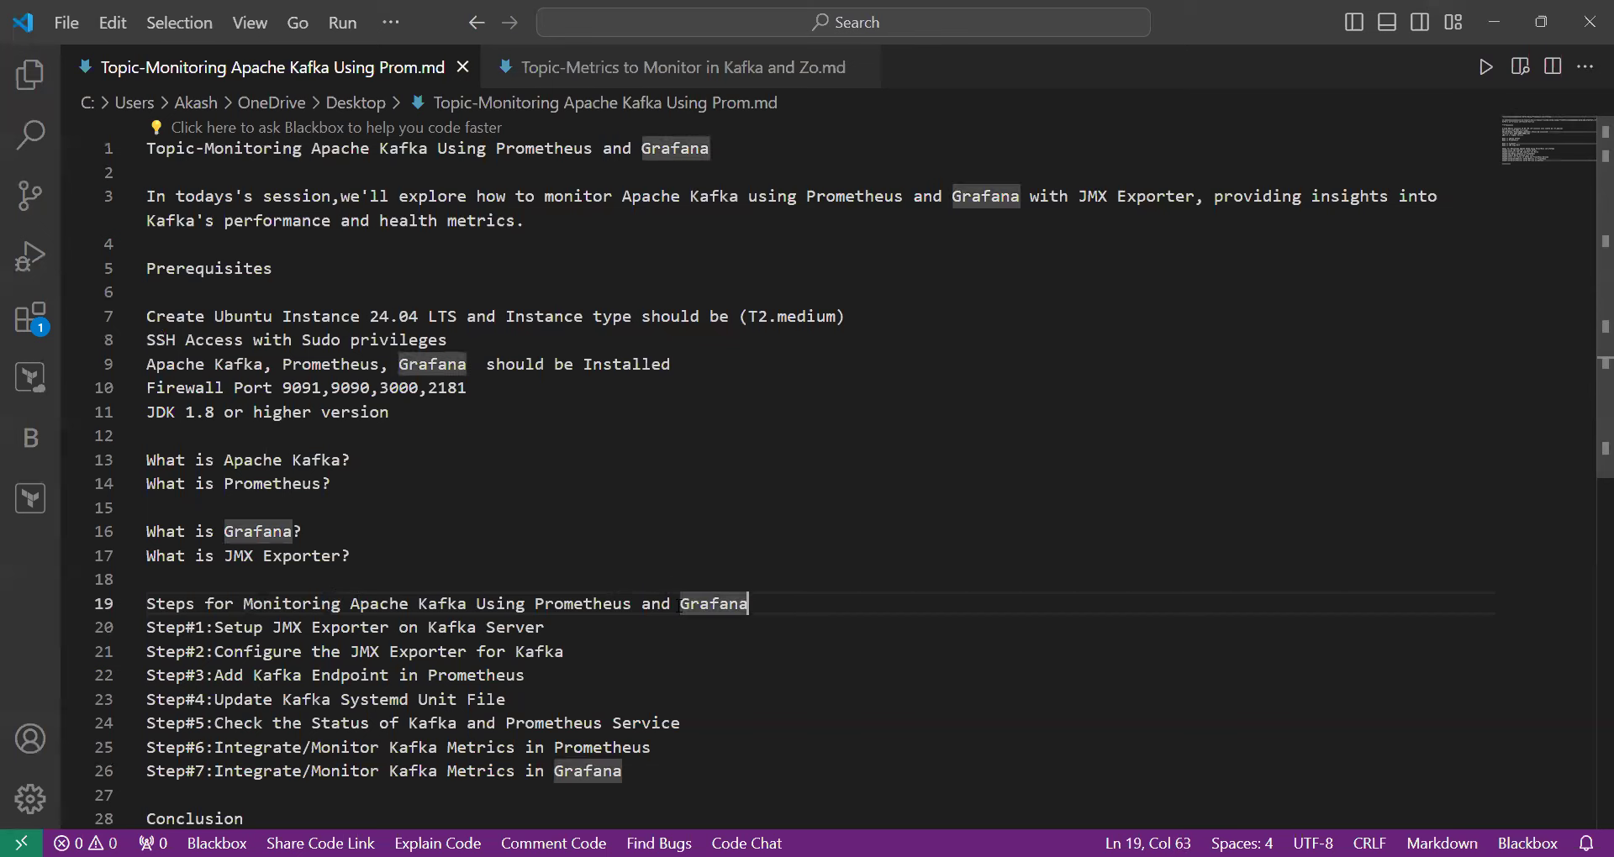
{"action": "left_click_drag", "start_coordinate": [750, 605], "coordinate": [197, 604]}
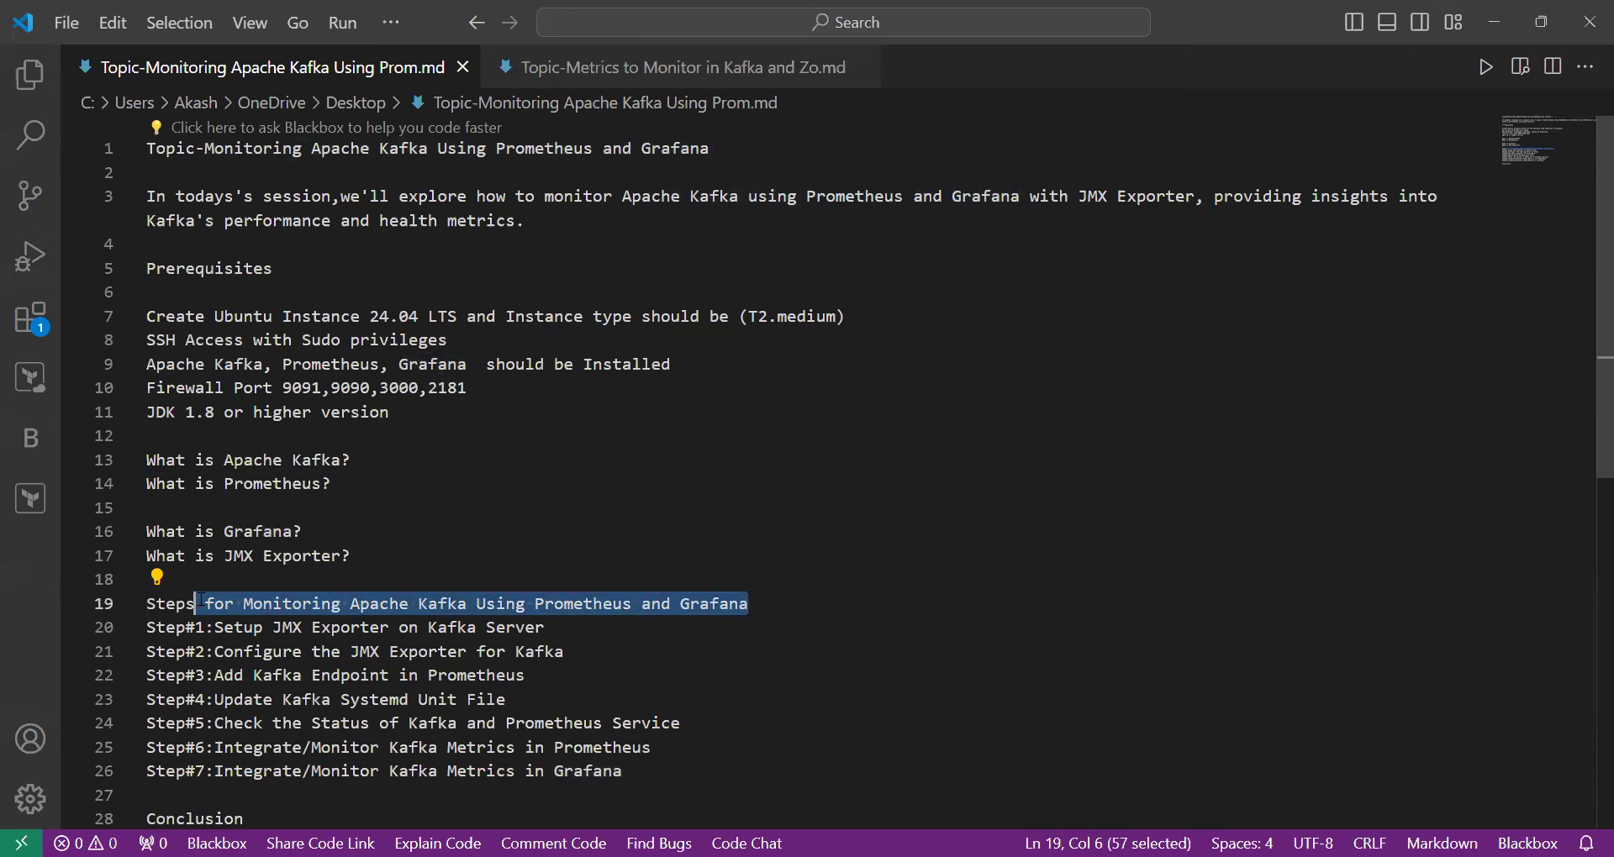
{"action": "key", "text": "End"}
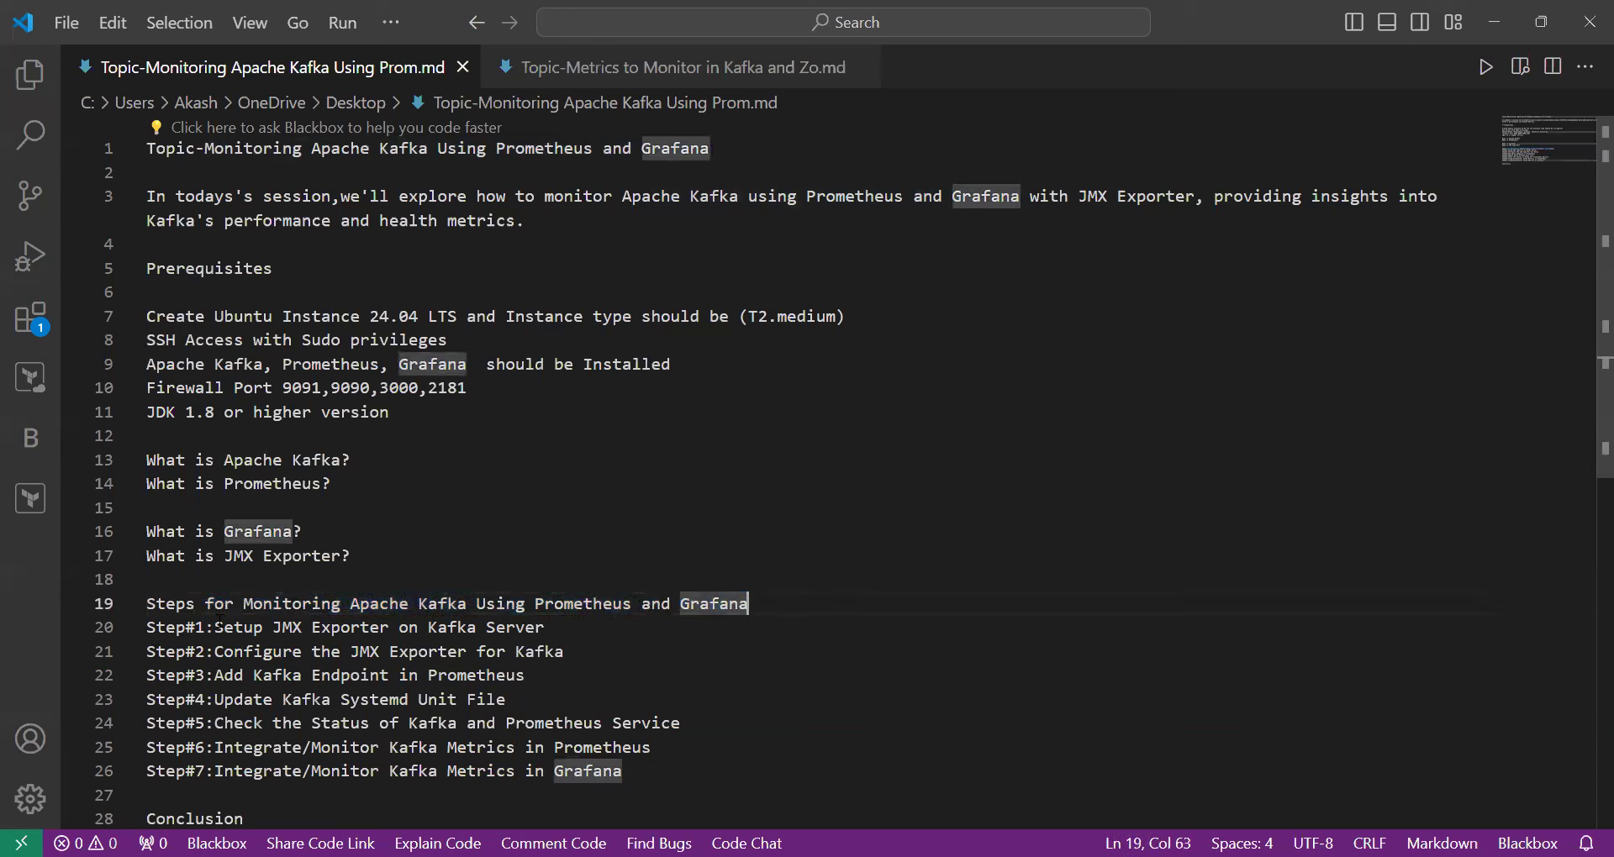
{"action": "left_click_drag", "start_coordinate": [215, 627], "coordinate": [545, 627]}
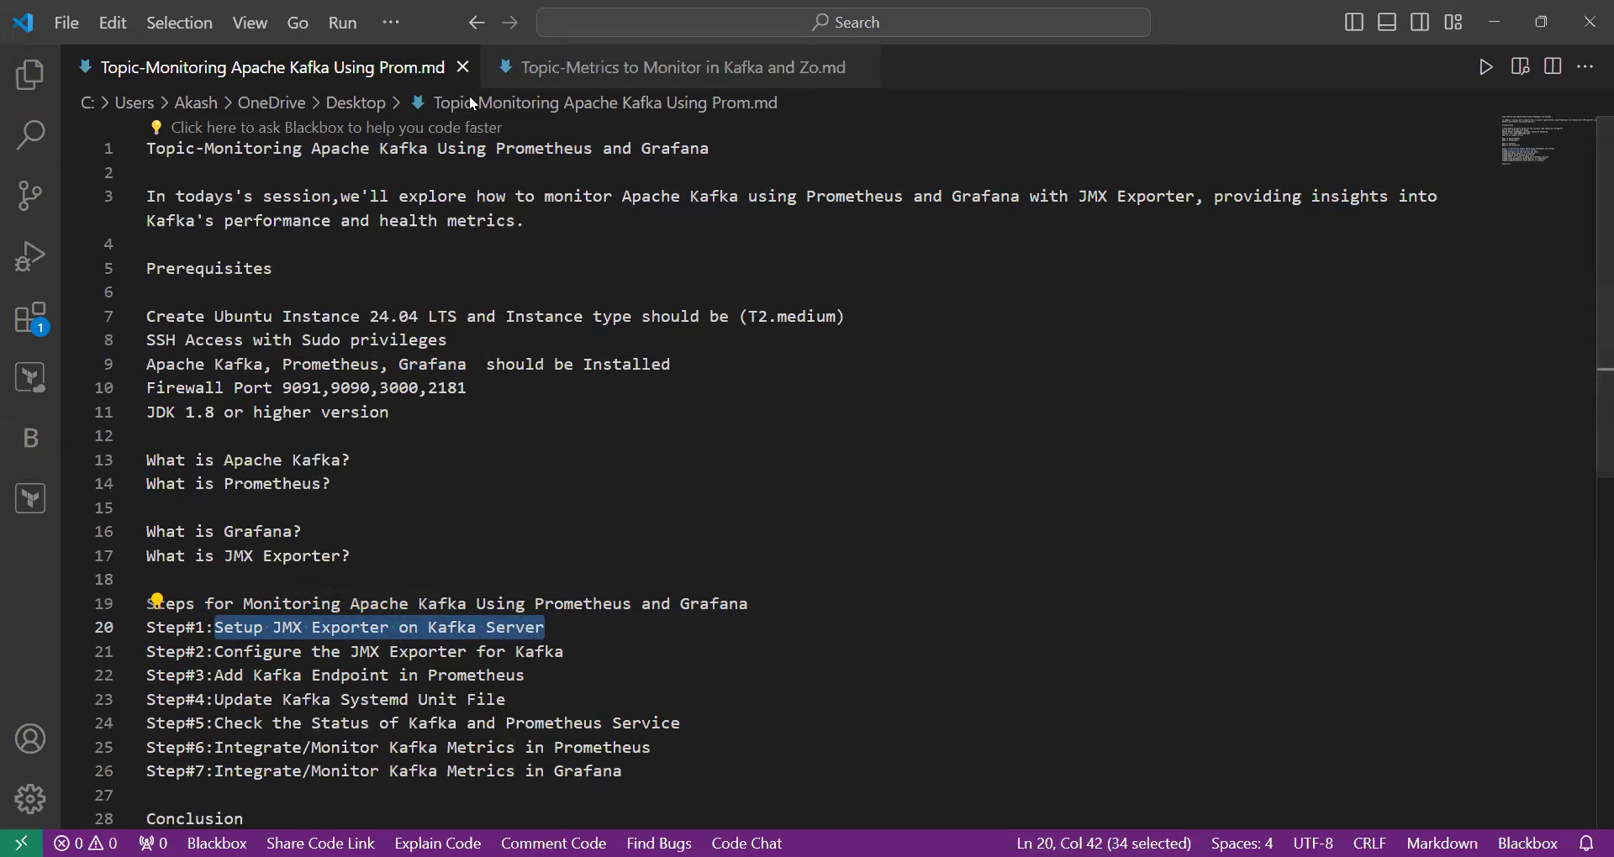
{"action": "key", "text": "alt+Tab"}
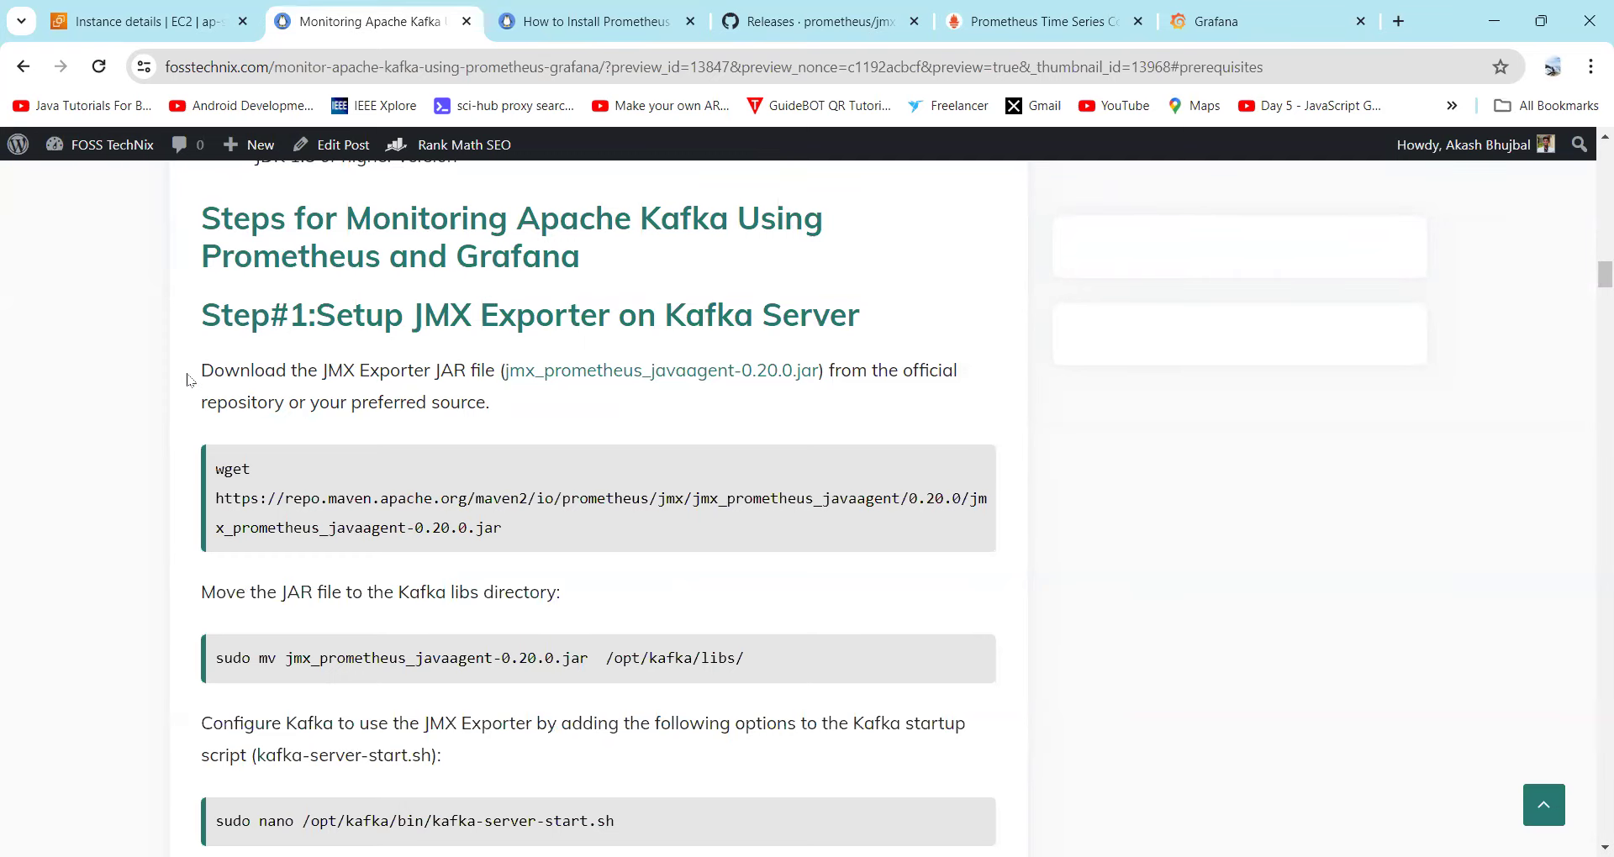
Step: Check the JMX exporter JAR releases page, then select the article's Step#1 wget download command
{"action": "left_click_drag", "start_coordinate": [188, 374], "coordinate": [450, 374]}
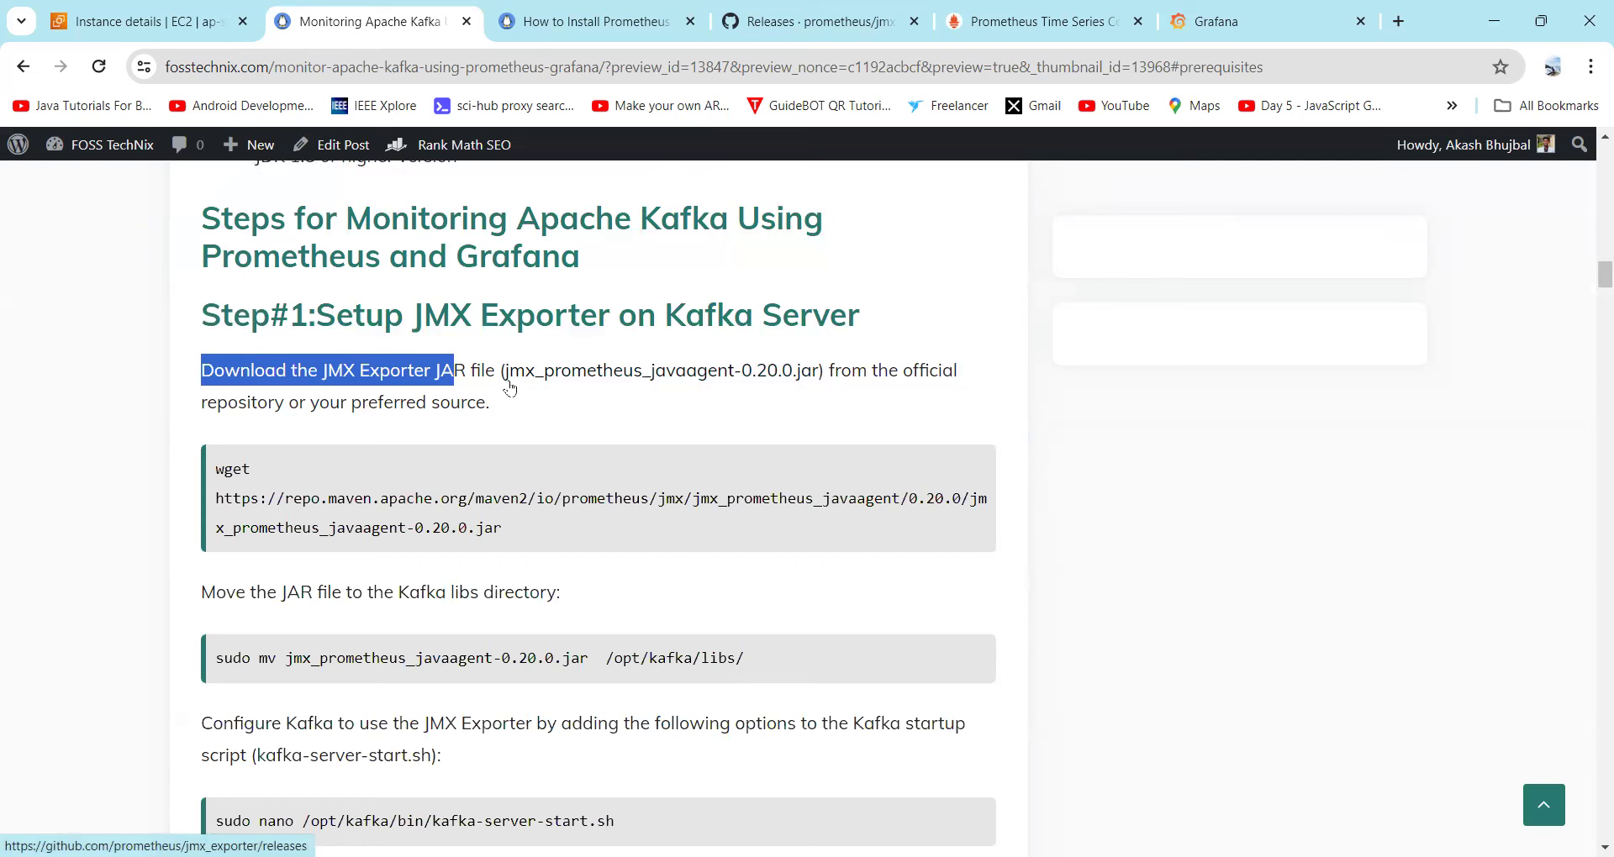
{"action": "left_click", "coordinate": [561, 410]}
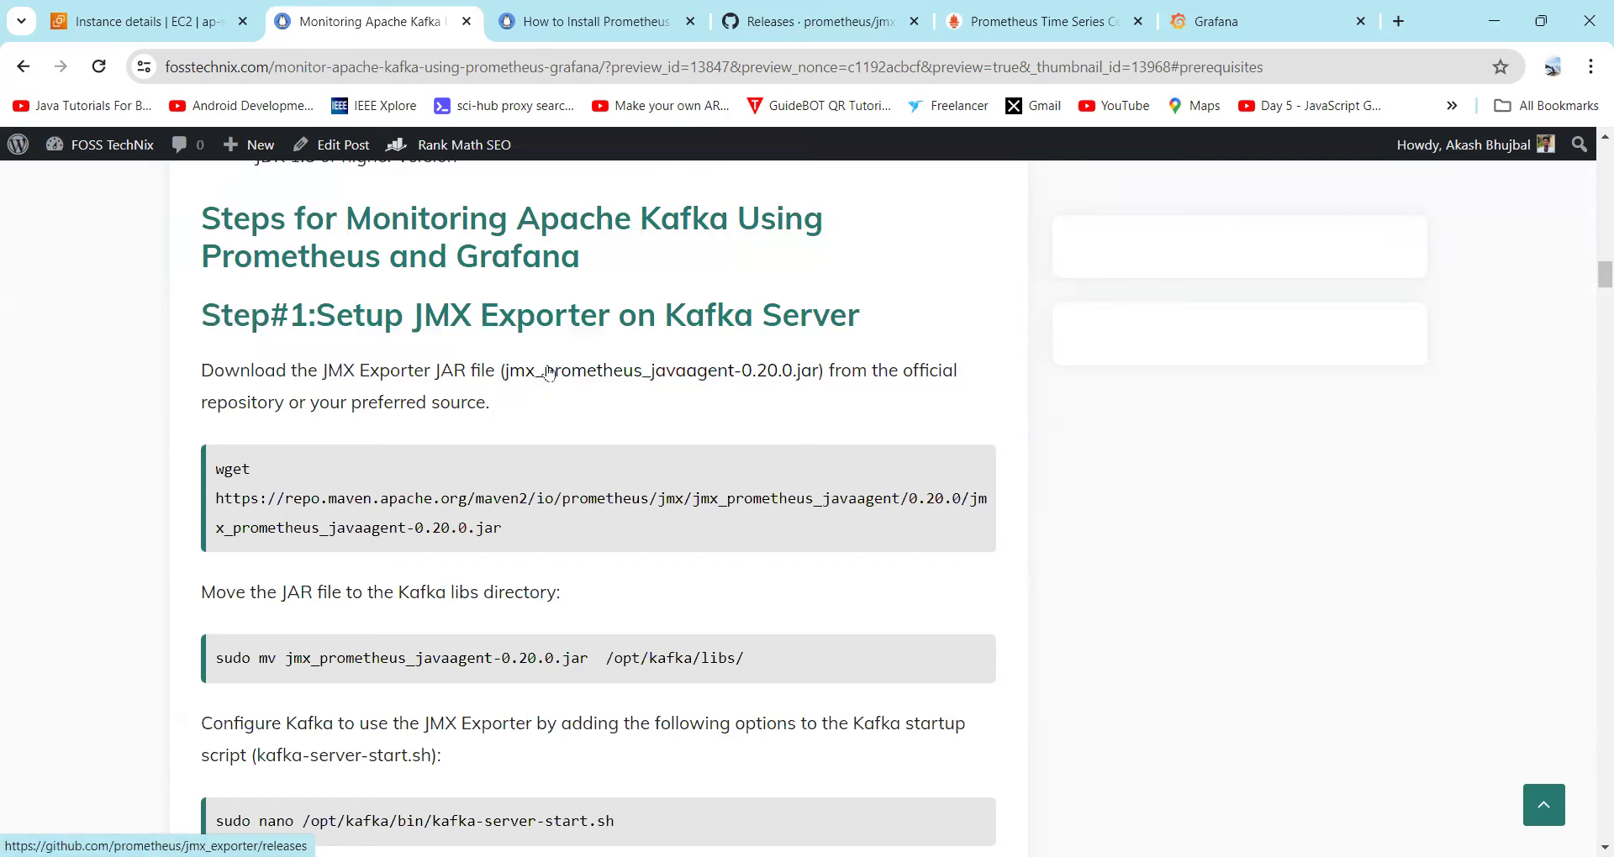
{"action": "left_click", "coordinate": [548, 372]}
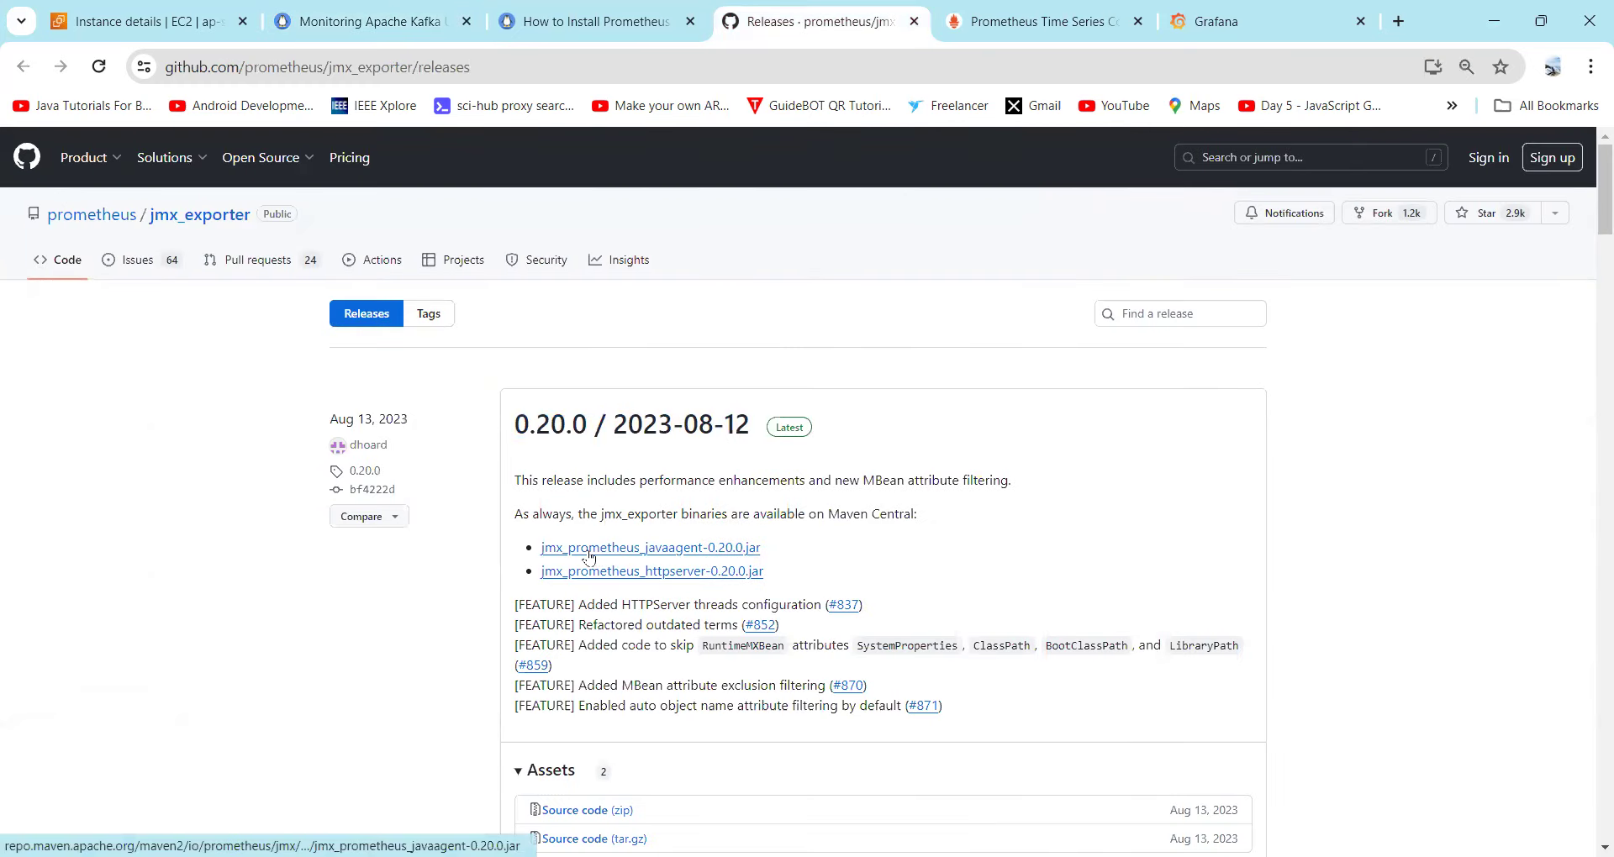
{"action": "right_click", "coordinate": [589, 554]}
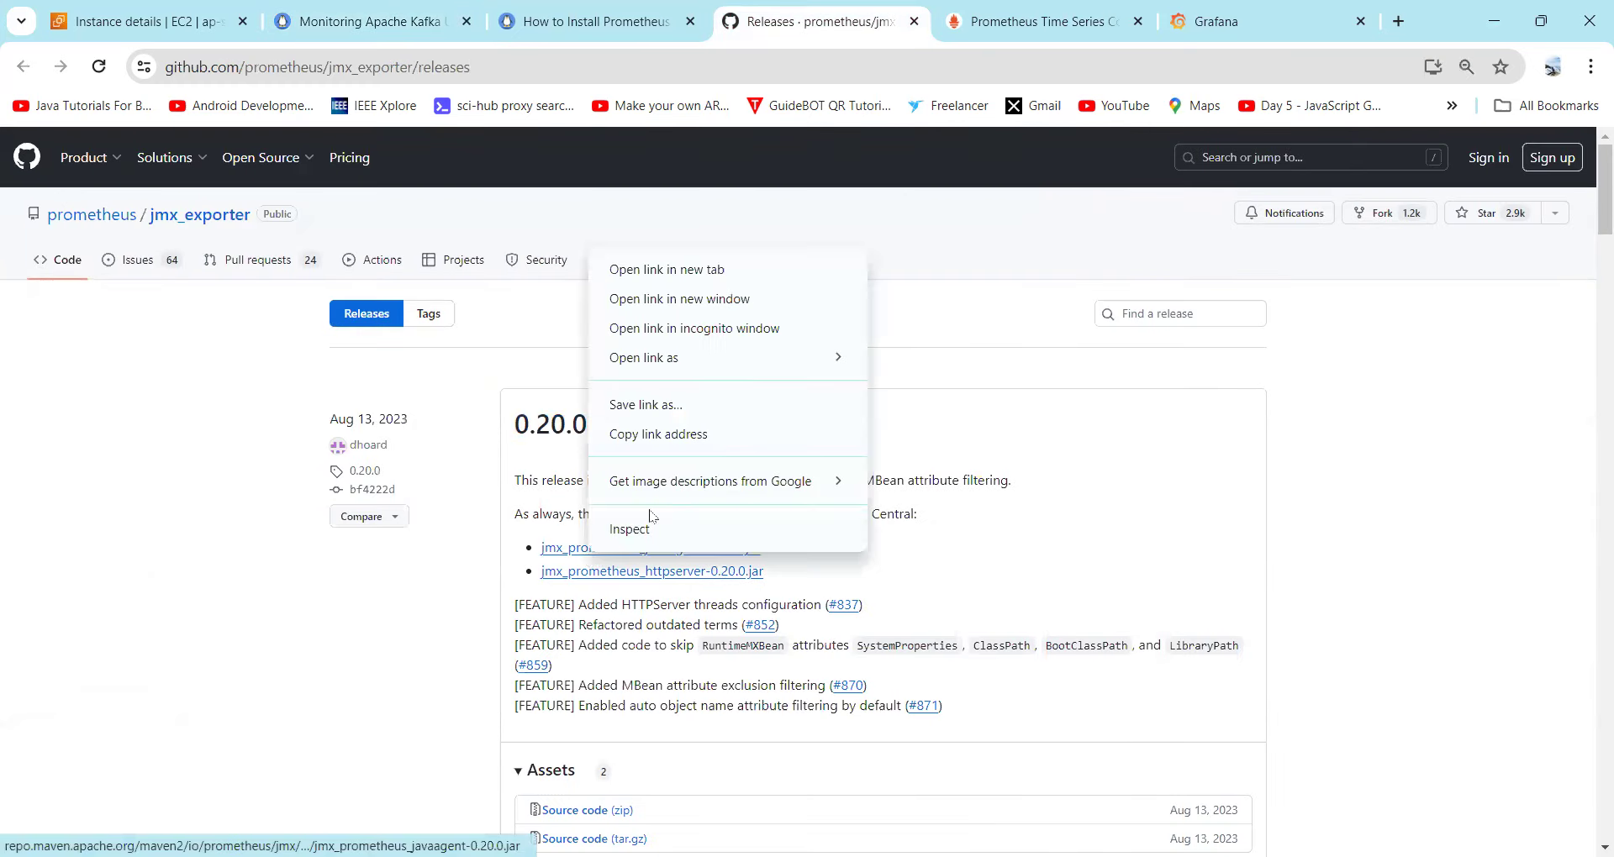
{"action": "left_click", "coordinate": [1402, 520]}
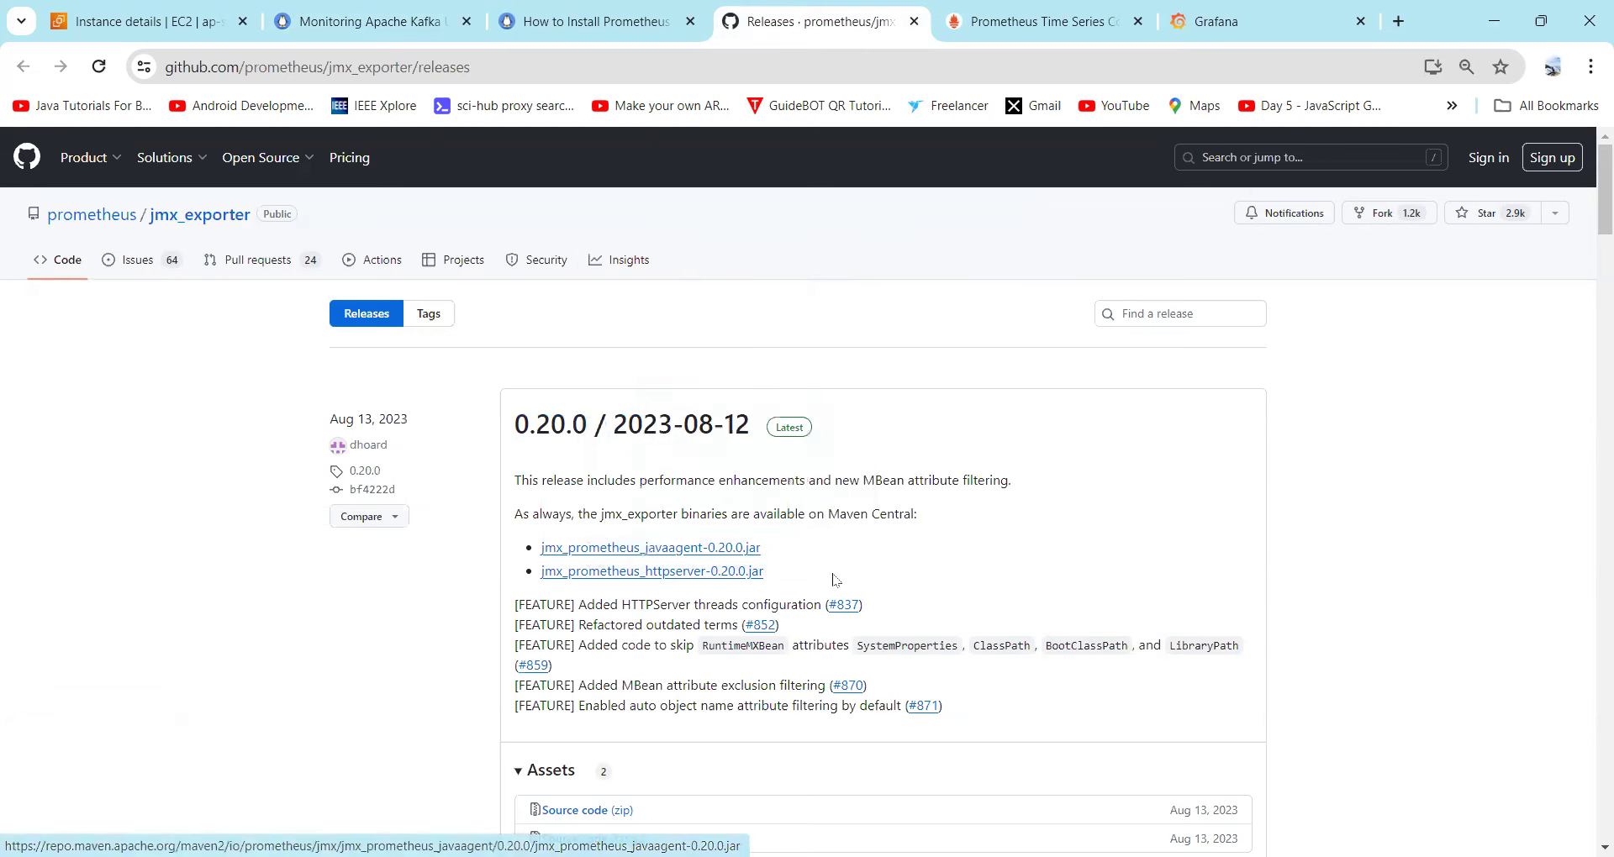
{"action": "left_click", "coordinate": [375, 23]}
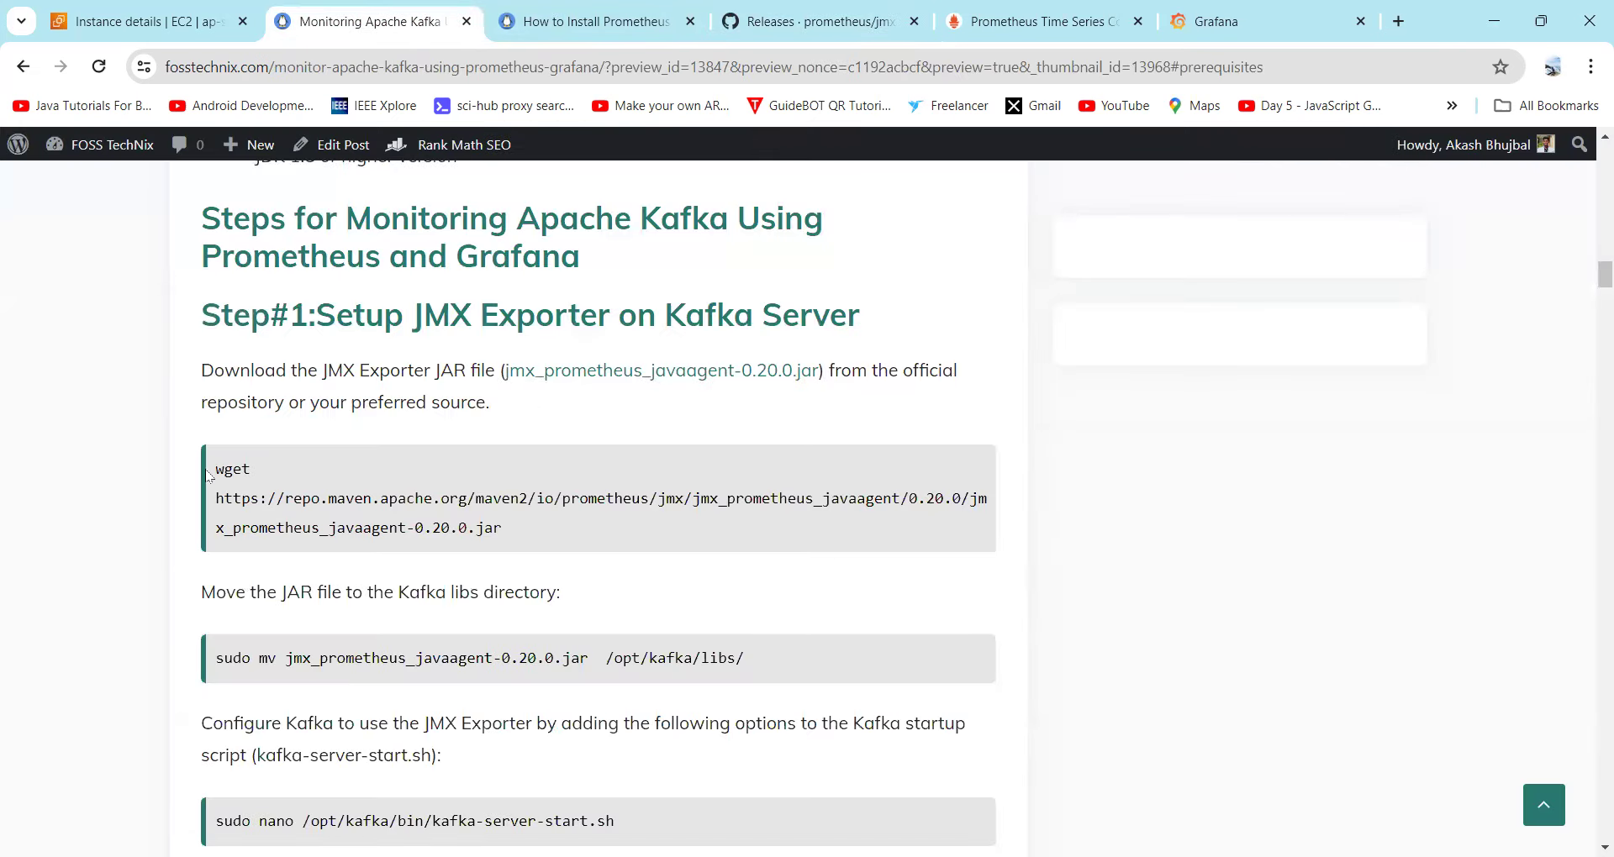
{"action": "left_click_drag", "start_coordinate": [209, 476], "coordinate": [516, 528]}
{"action": "key", "text": "super+c"}
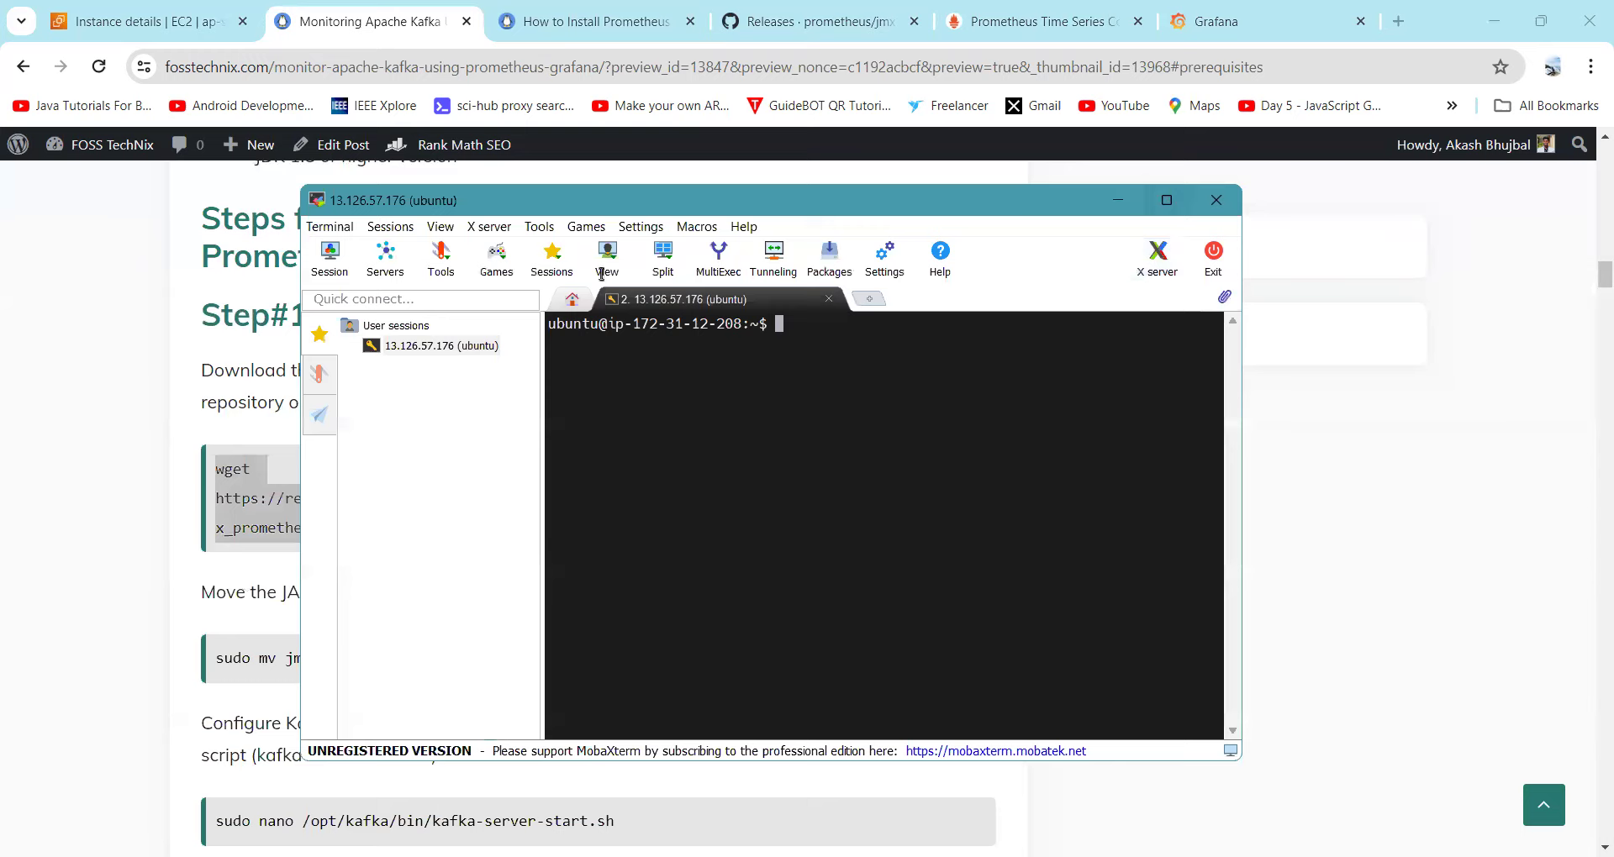
Step: Paste and run the wget command in the full-screen terminal, then list the home directory with ls
{"action": "key", "text": "super+Up"}
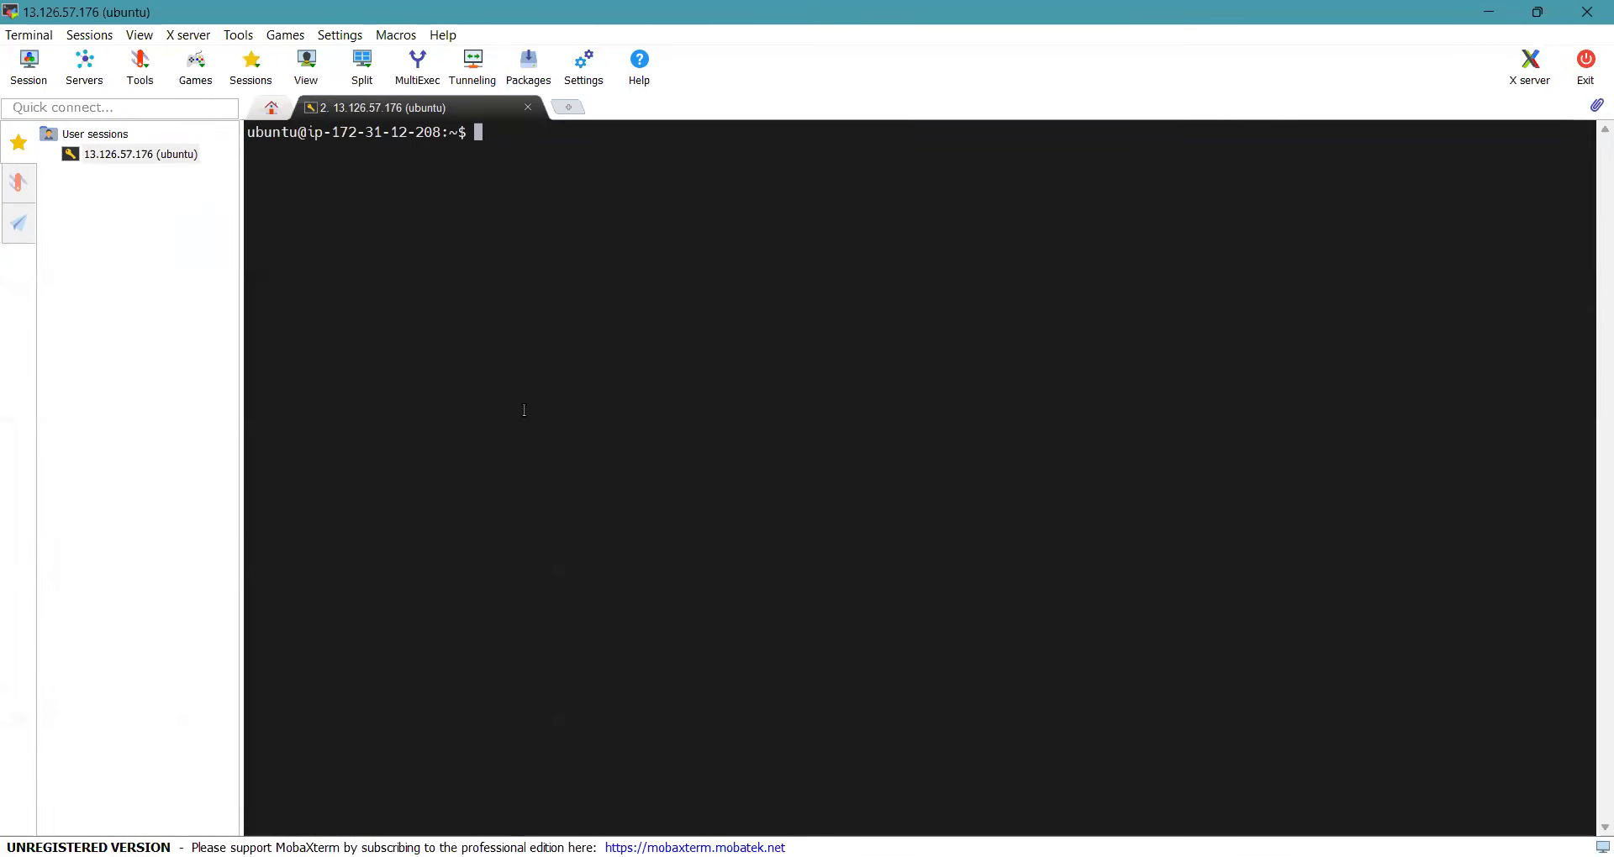
{"action": "right_click", "coordinate": [524, 410]}
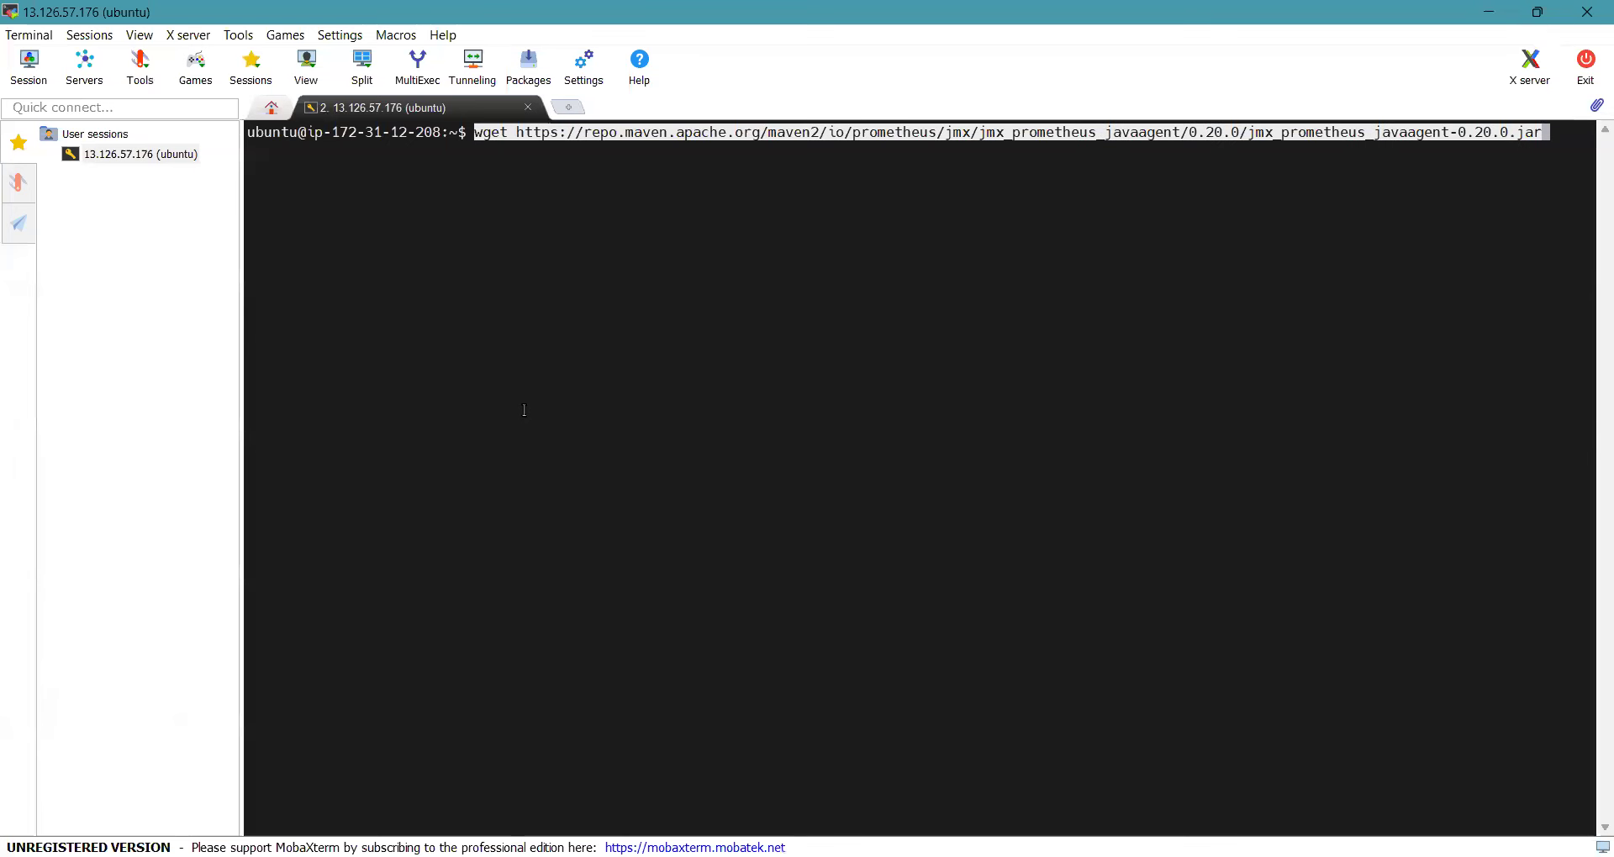
{"action": "key", "text": "Return"}
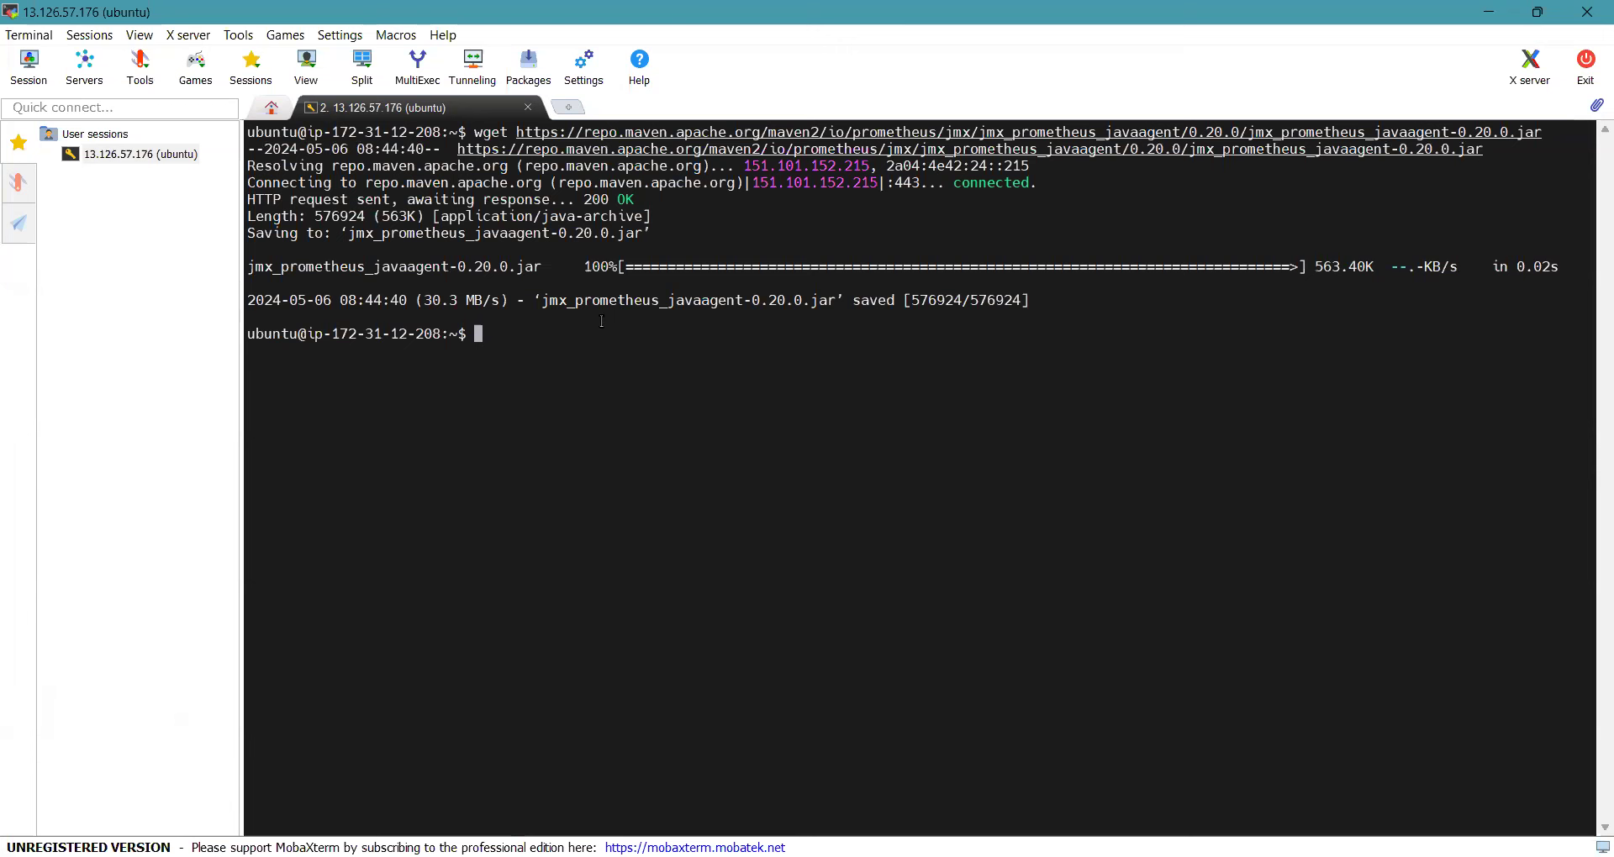
{"action": "type", "text": "ls"}
{"action": "key", "text": "Return"}
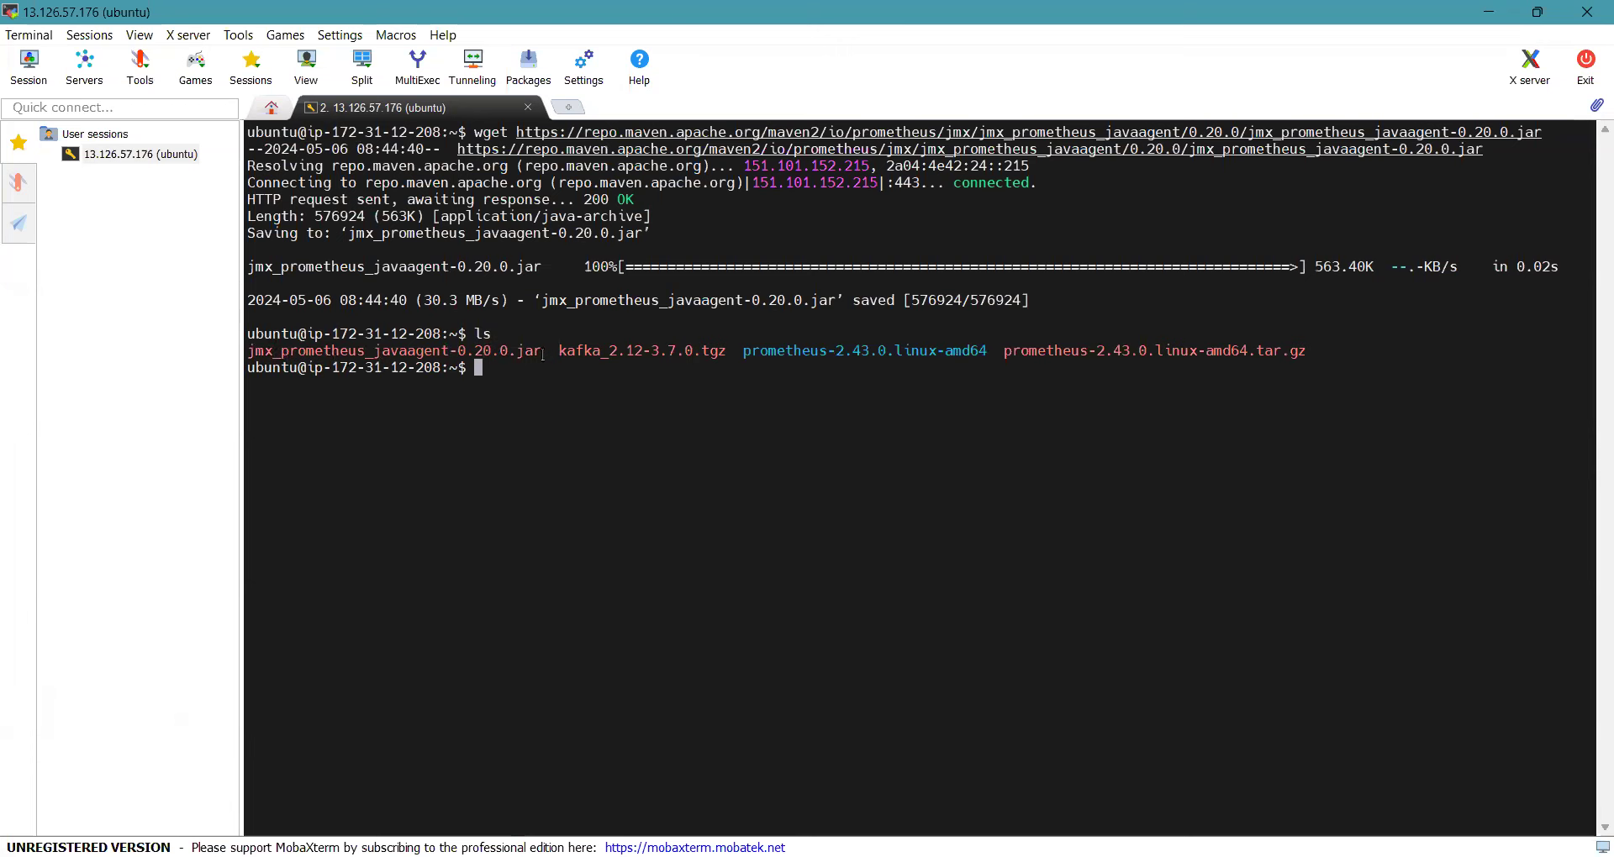
Step: Highlight jmx_prometheus_javaagent-0.20.0.jar in the listing, then return to the article
{"action": "left_click_drag", "start_coordinate": [752, 351], "coordinate": [914, 351]}
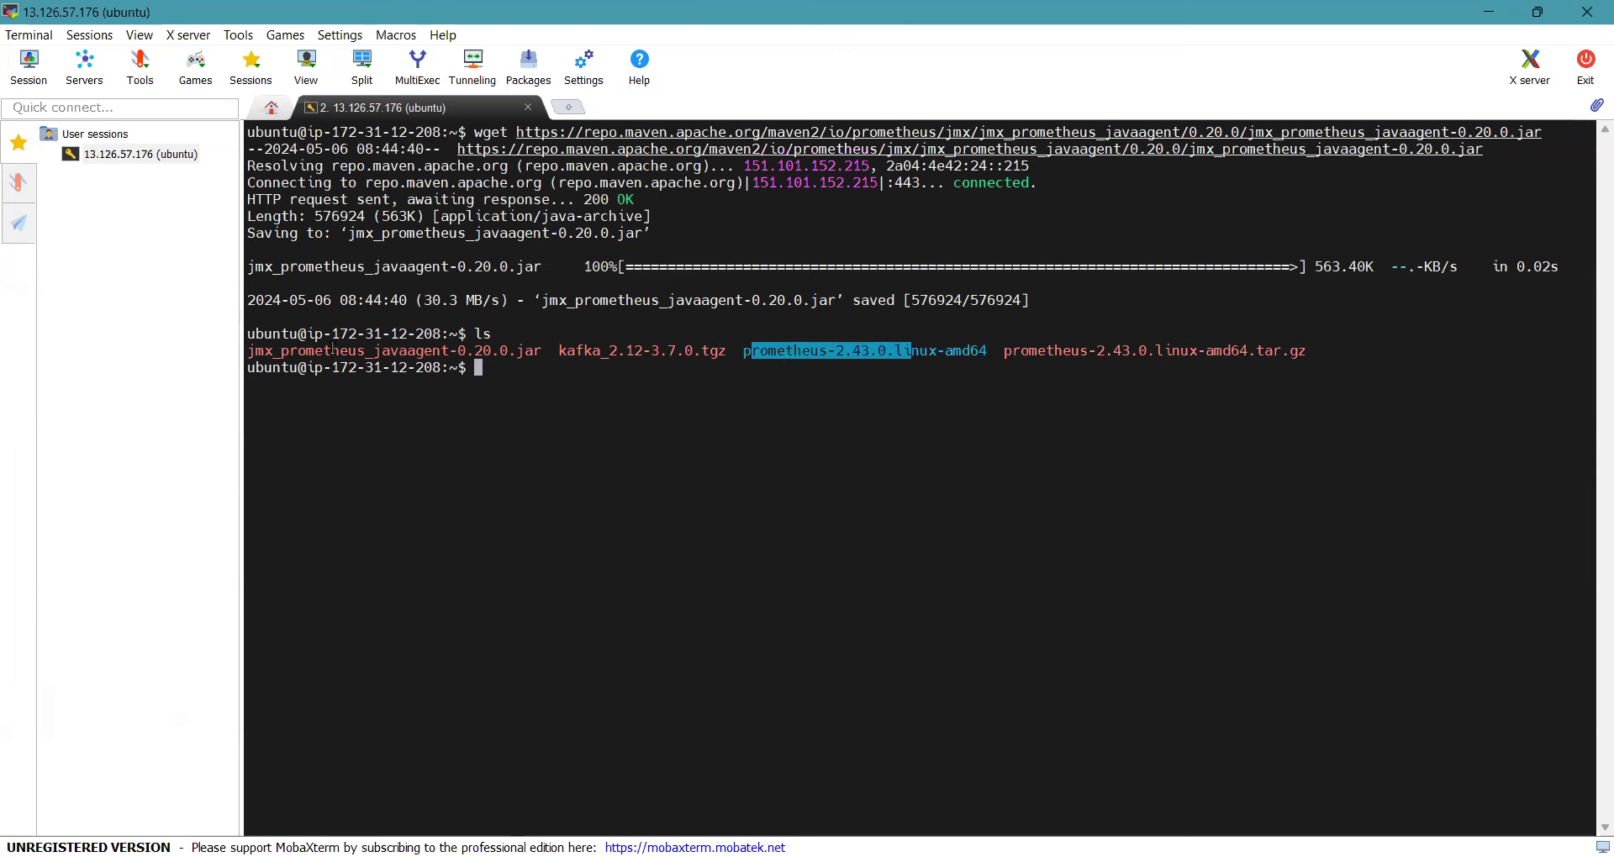
{"action": "left_click_drag", "start_coordinate": [244, 353], "coordinate": [535, 354]}
{"action": "left_click", "coordinate": [506, 370]}
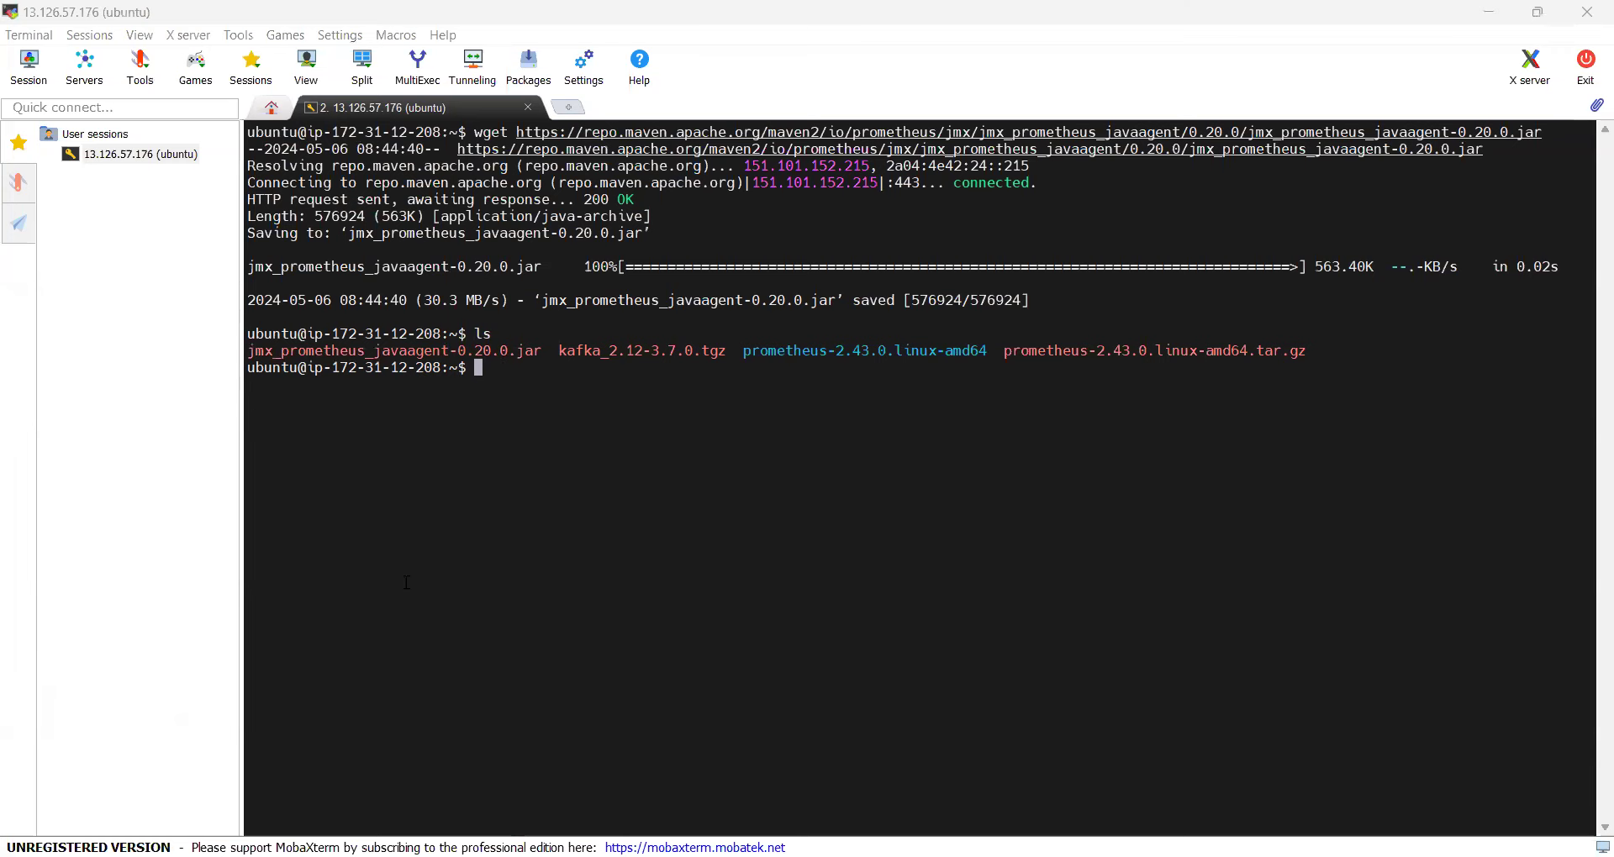
{"action": "key", "text": "alt+Tab"}
{"action": "left_click", "coordinate": [201, 485]}
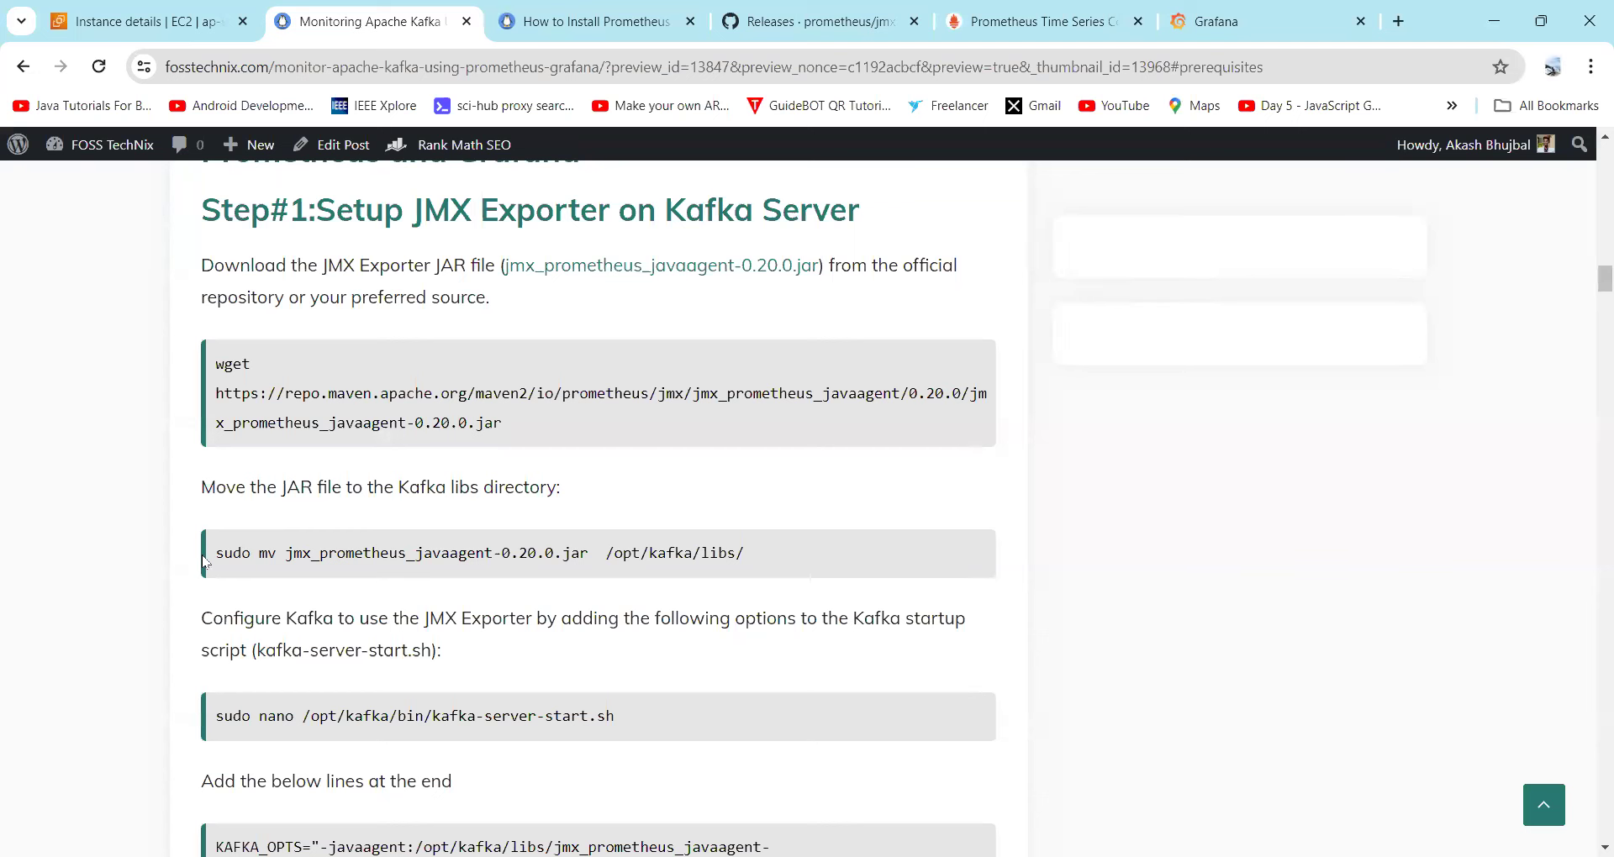
Step: Copy the article's sudo mv command and run it to move the JAR into /opt/kafka/libs/
{"action": "left_click_drag", "start_coordinate": [205, 562], "coordinate": [810, 558]}
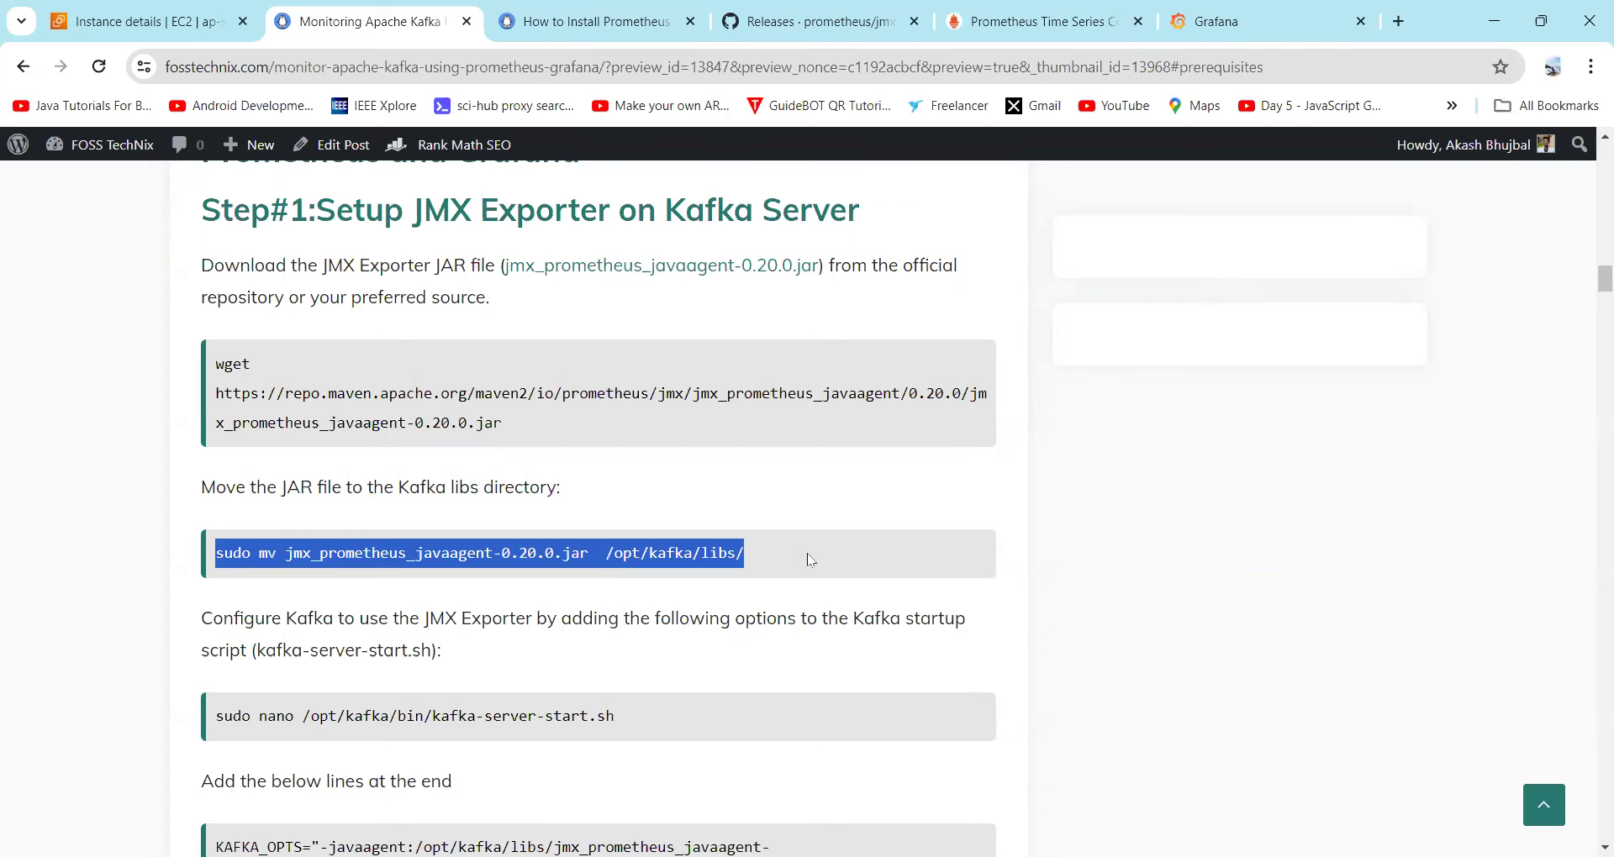
{"action": "left_click", "coordinate": [515, 548]}
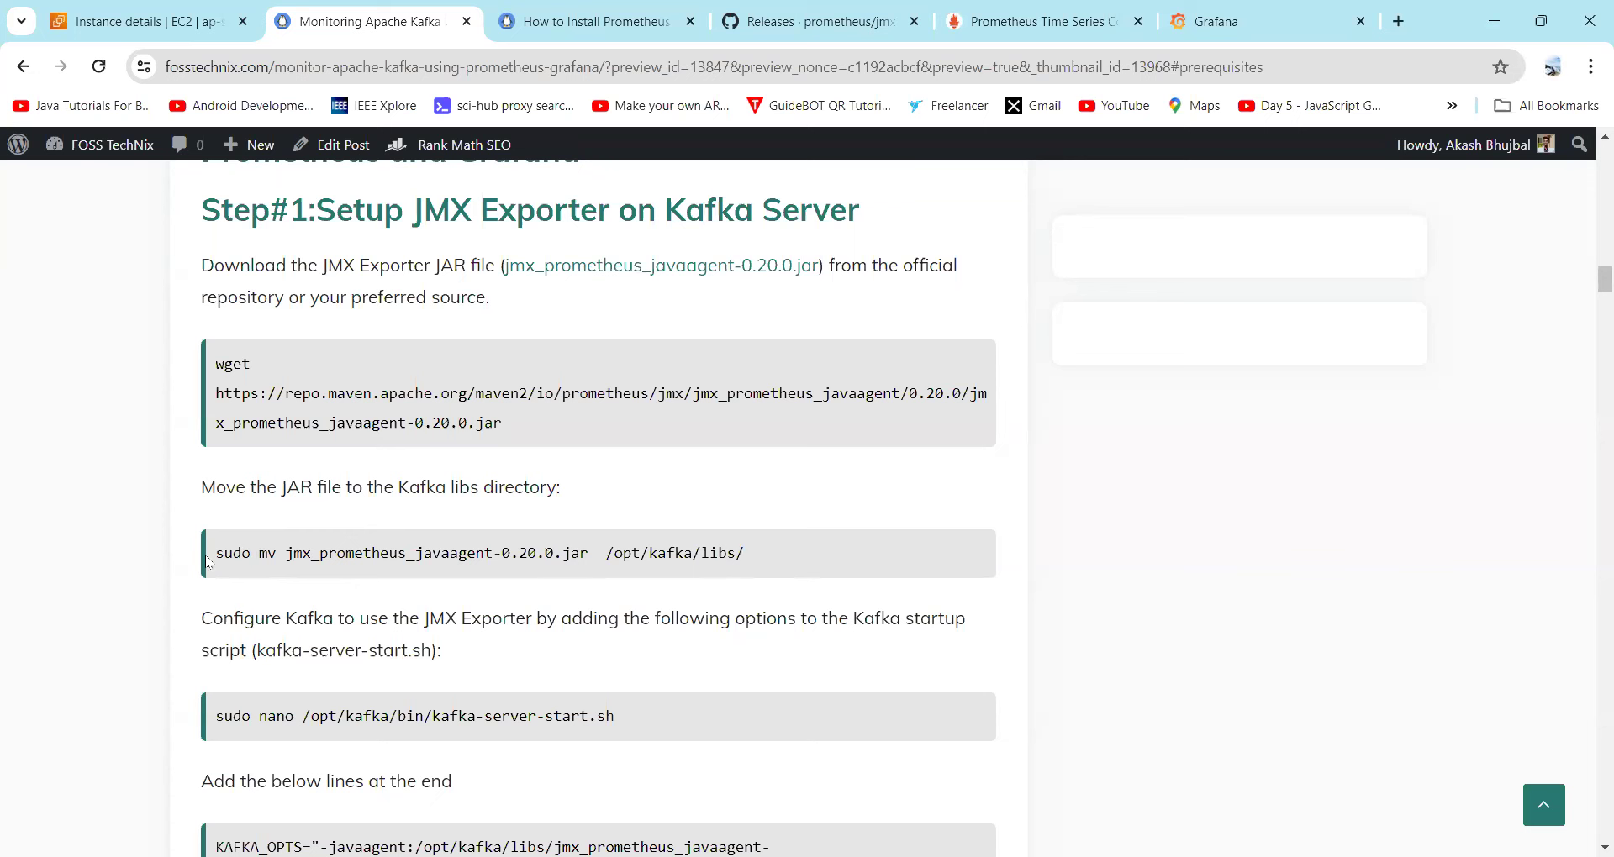
{"action": "left_click_drag", "start_coordinate": [208, 560], "coordinate": [776, 562]}
{"action": "key", "text": "super+c"}
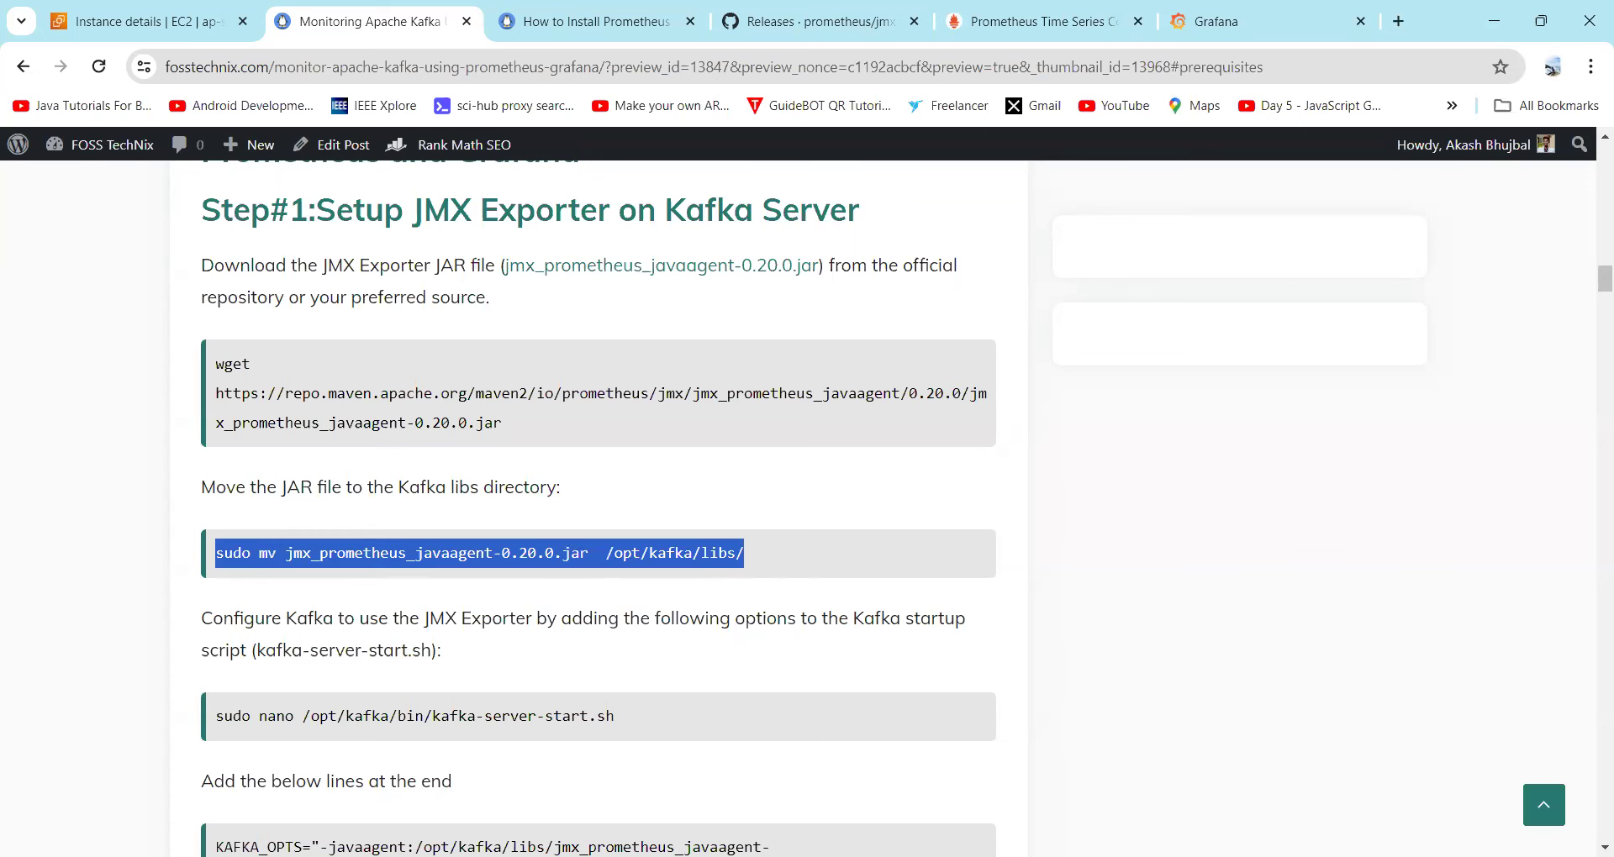
{"action": "key", "text": "alt+Tab"}
{"action": "right_click", "coordinate": [693, 551]}
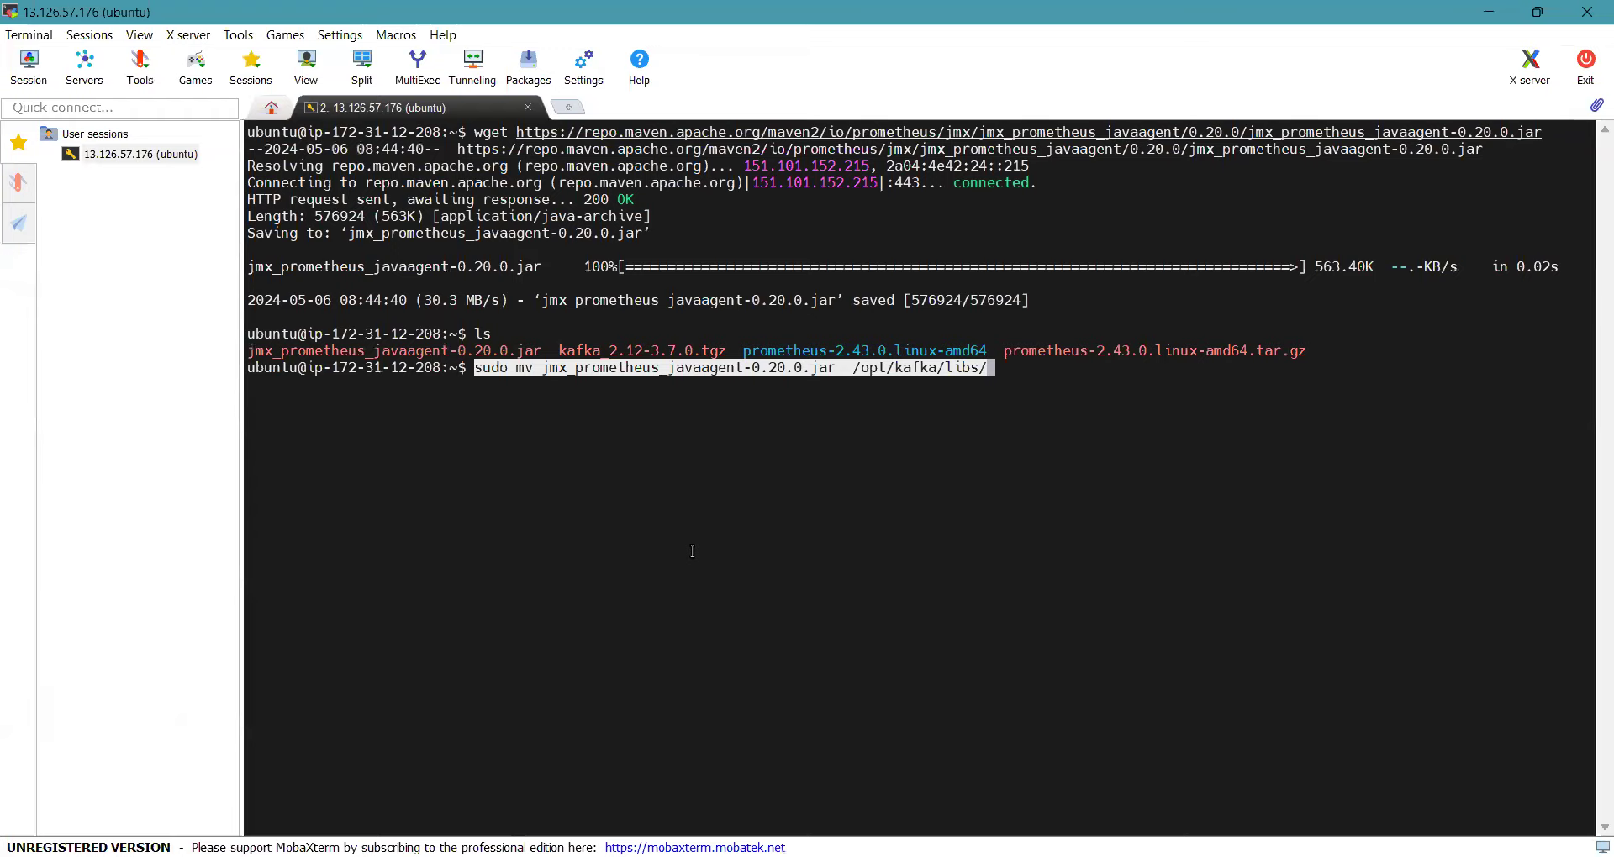
{"action": "key", "text": "Return"}
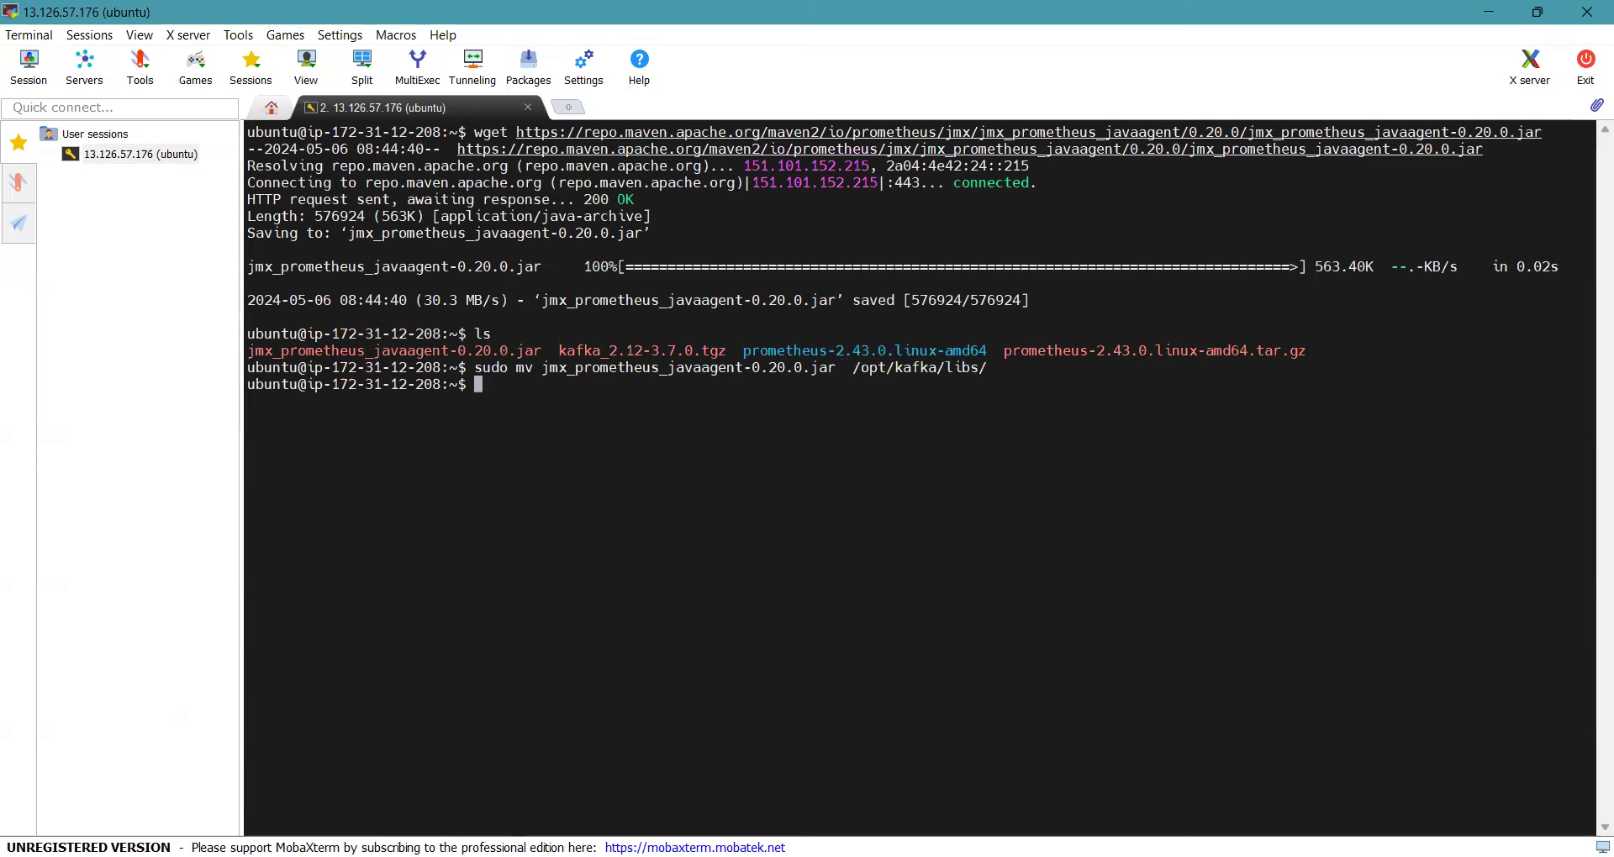
{"action": "key", "text": "alt+Tab"}
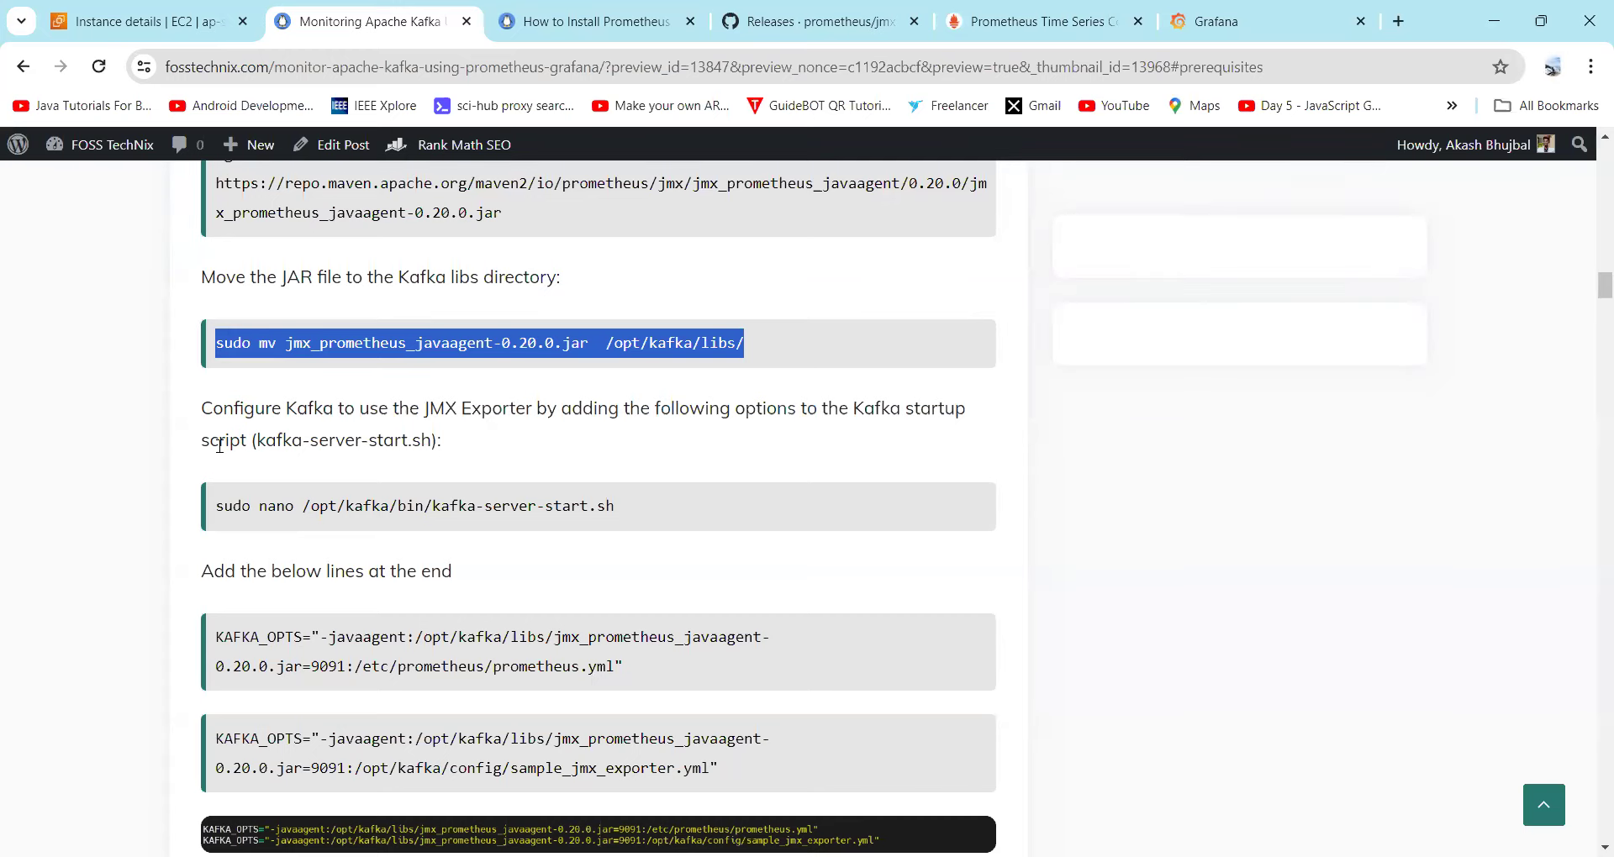
{"action": "left_click", "coordinate": [220, 445]}
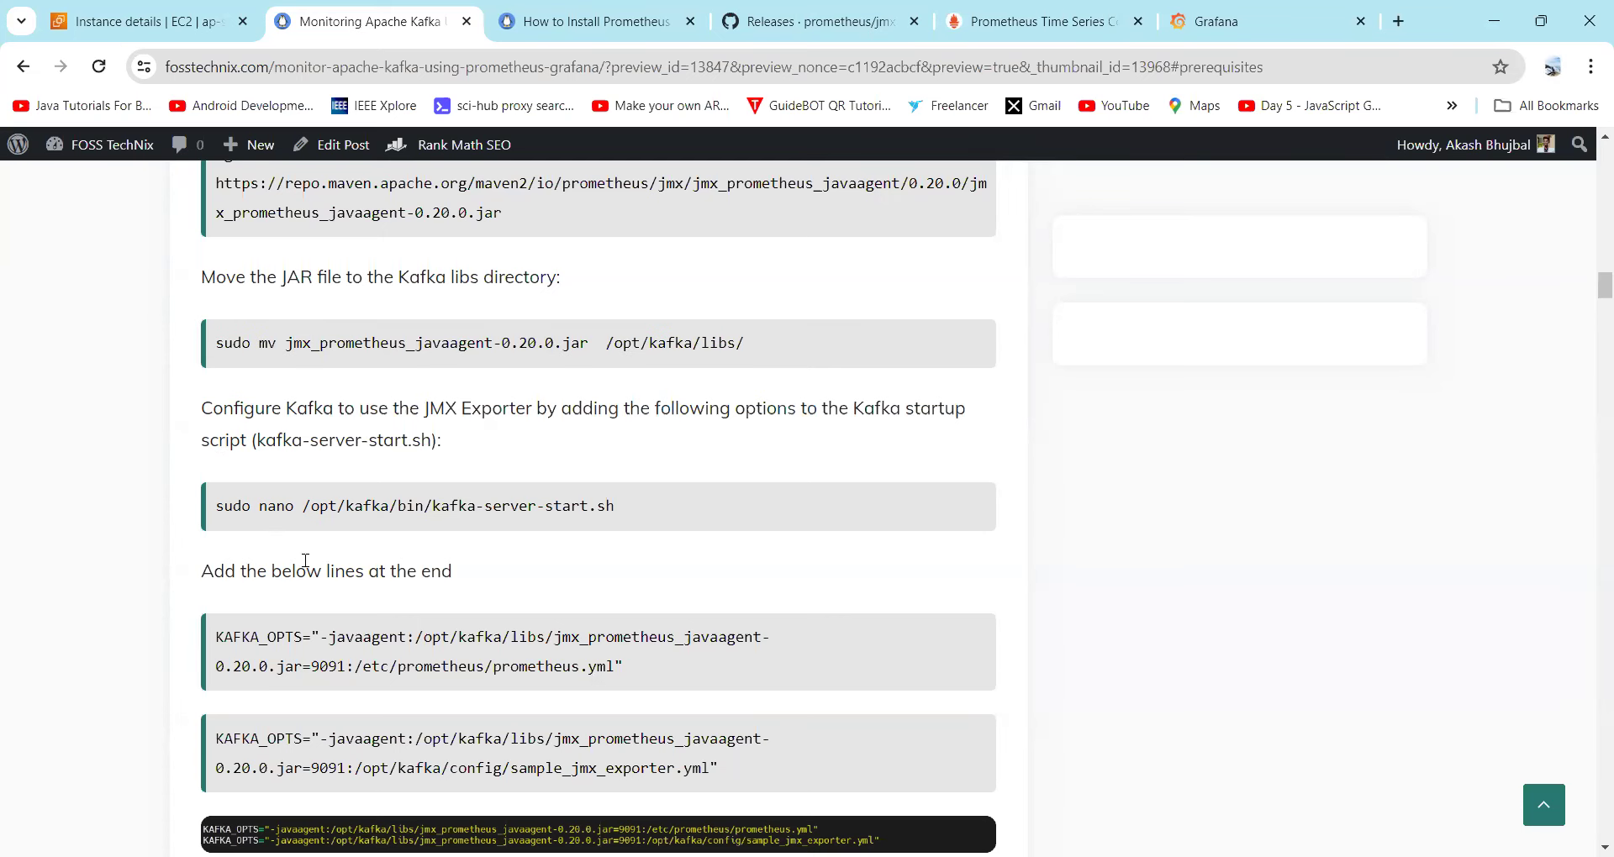
Step: Change into /opt/kafka, then pick out the article's sudo nano command for the start script
{"action": "scroll", "coordinate": [375, 445], "scroll_direction": "down", "scroll_amount": 1}
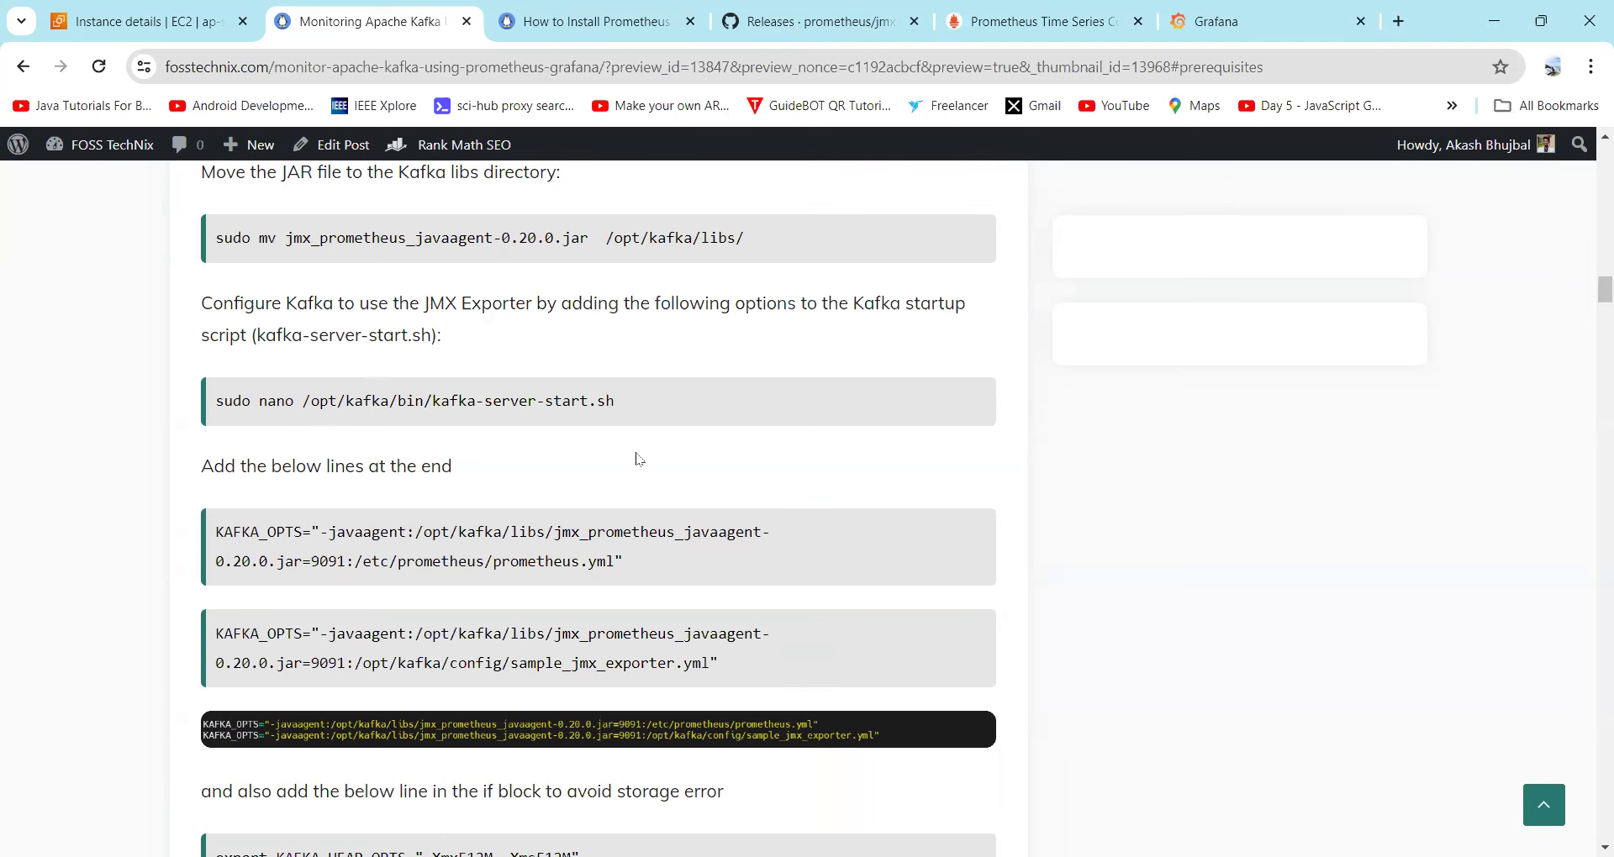
{"action": "key", "text": "alt+Tab"}
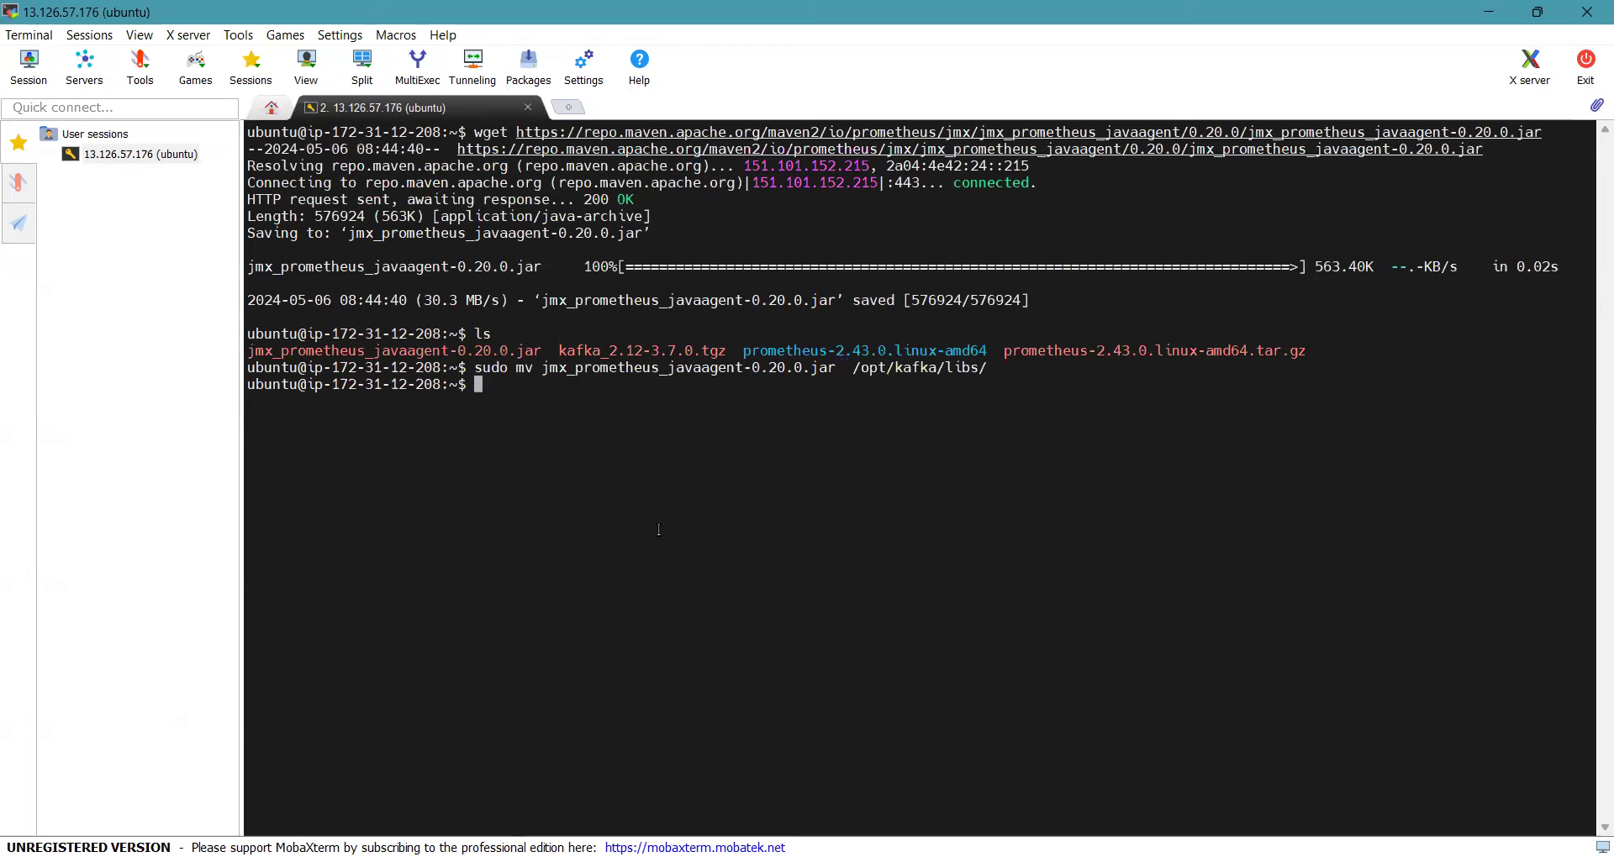
{"action": "type", "text": "cd /opt/kafka"}
{"action": "key", "text": "Return"}
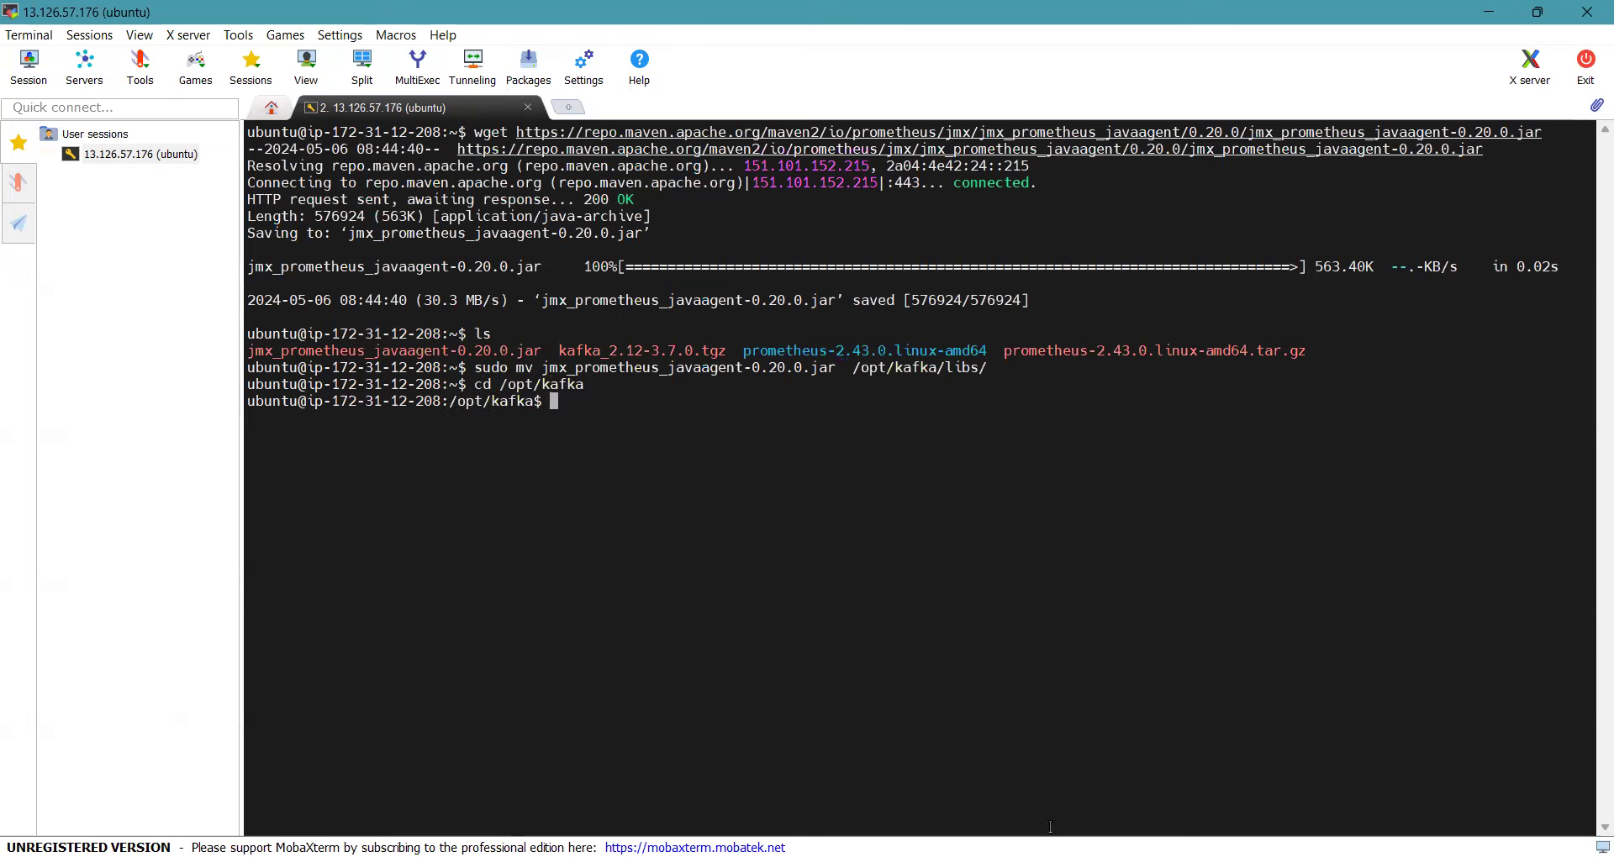
{"action": "key", "text": "alt+Tab"}
{"action": "left_click_drag", "start_coordinate": [217, 402], "coordinate": [615, 402]}
{"action": "left_click", "coordinate": [539, 399]}
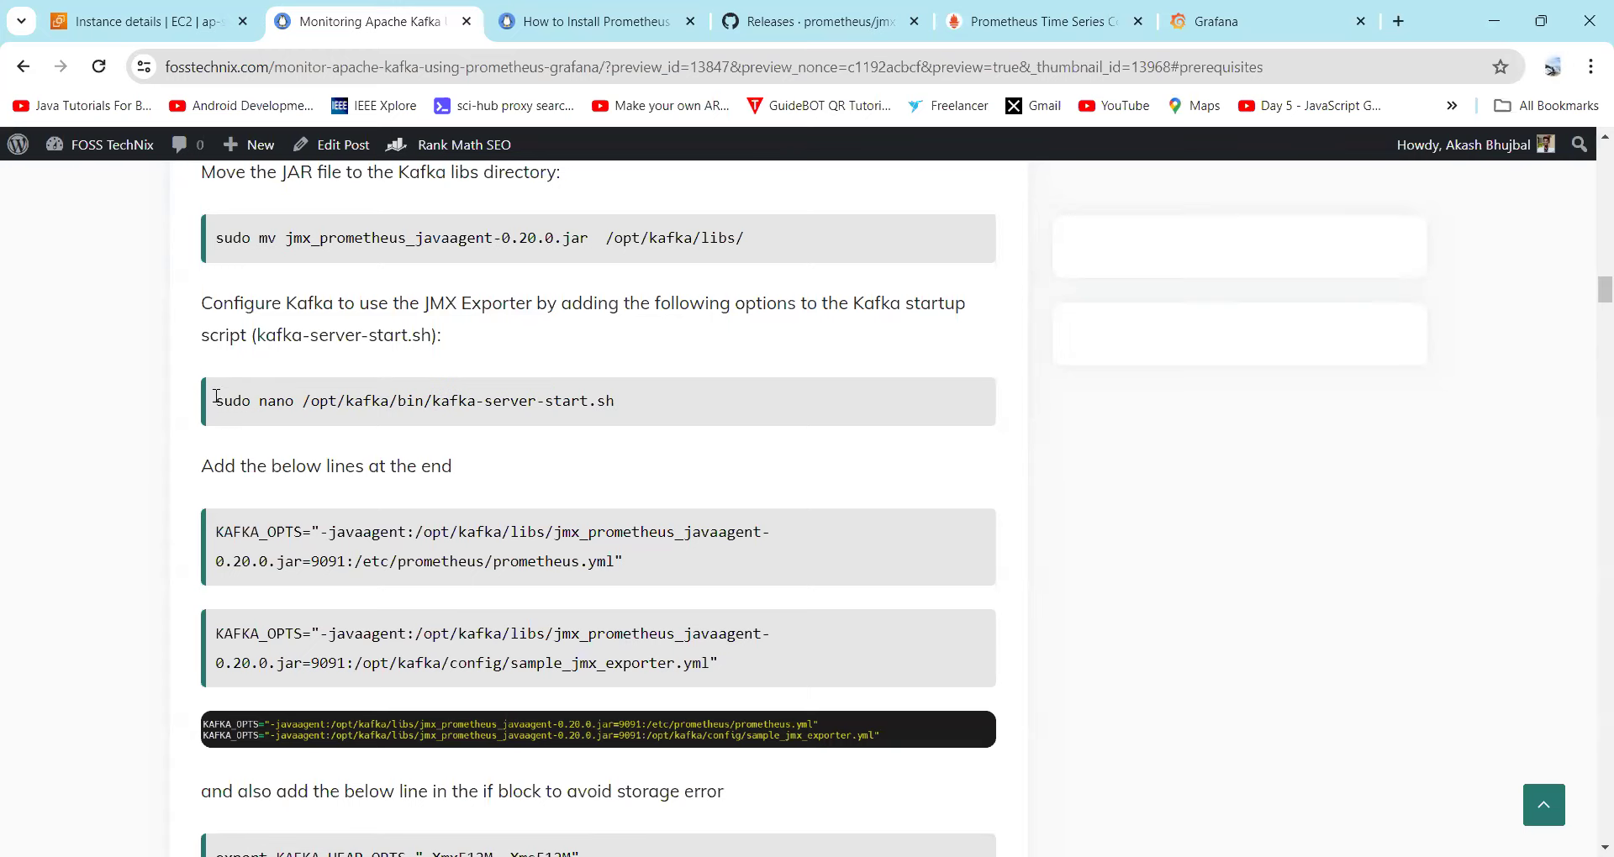
Step: Copy the sudo nano command and open /opt/kafka/bin/kafka-server-start.sh in nano
{"action": "left_click_drag", "start_coordinate": [215, 401], "coordinate": [615, 402]}
{"action": "key", "text": "ctrl+c"}
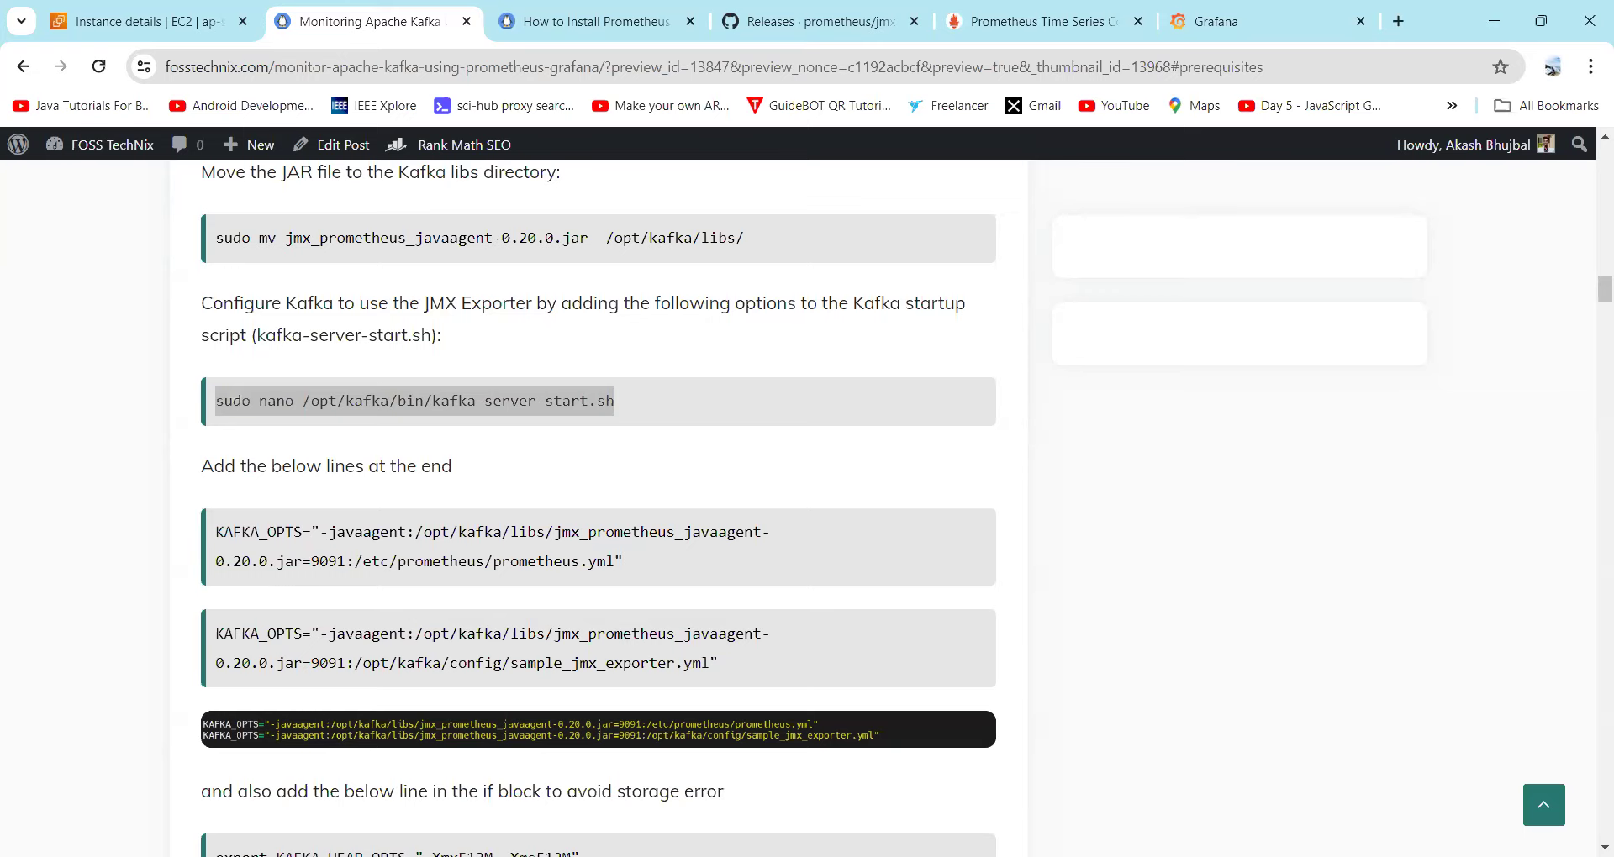
{"action": "key", "text": "alt+Tab"}
{"action": "key", "text": "Return"}
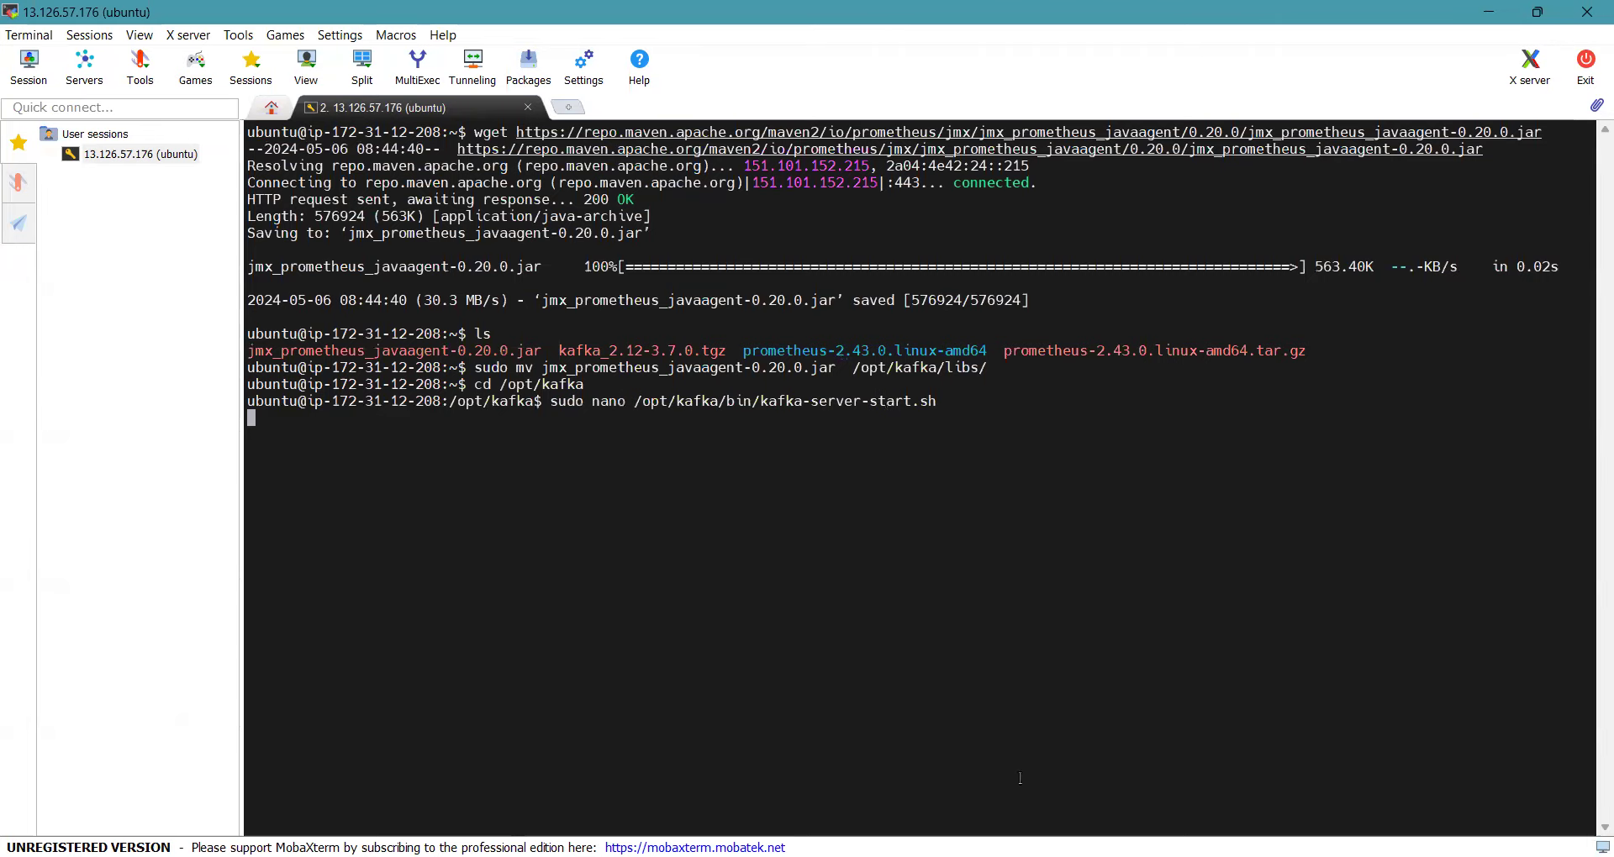
{"action": "key", "text": "Down"}
{"action": "key", "text": "Down"}
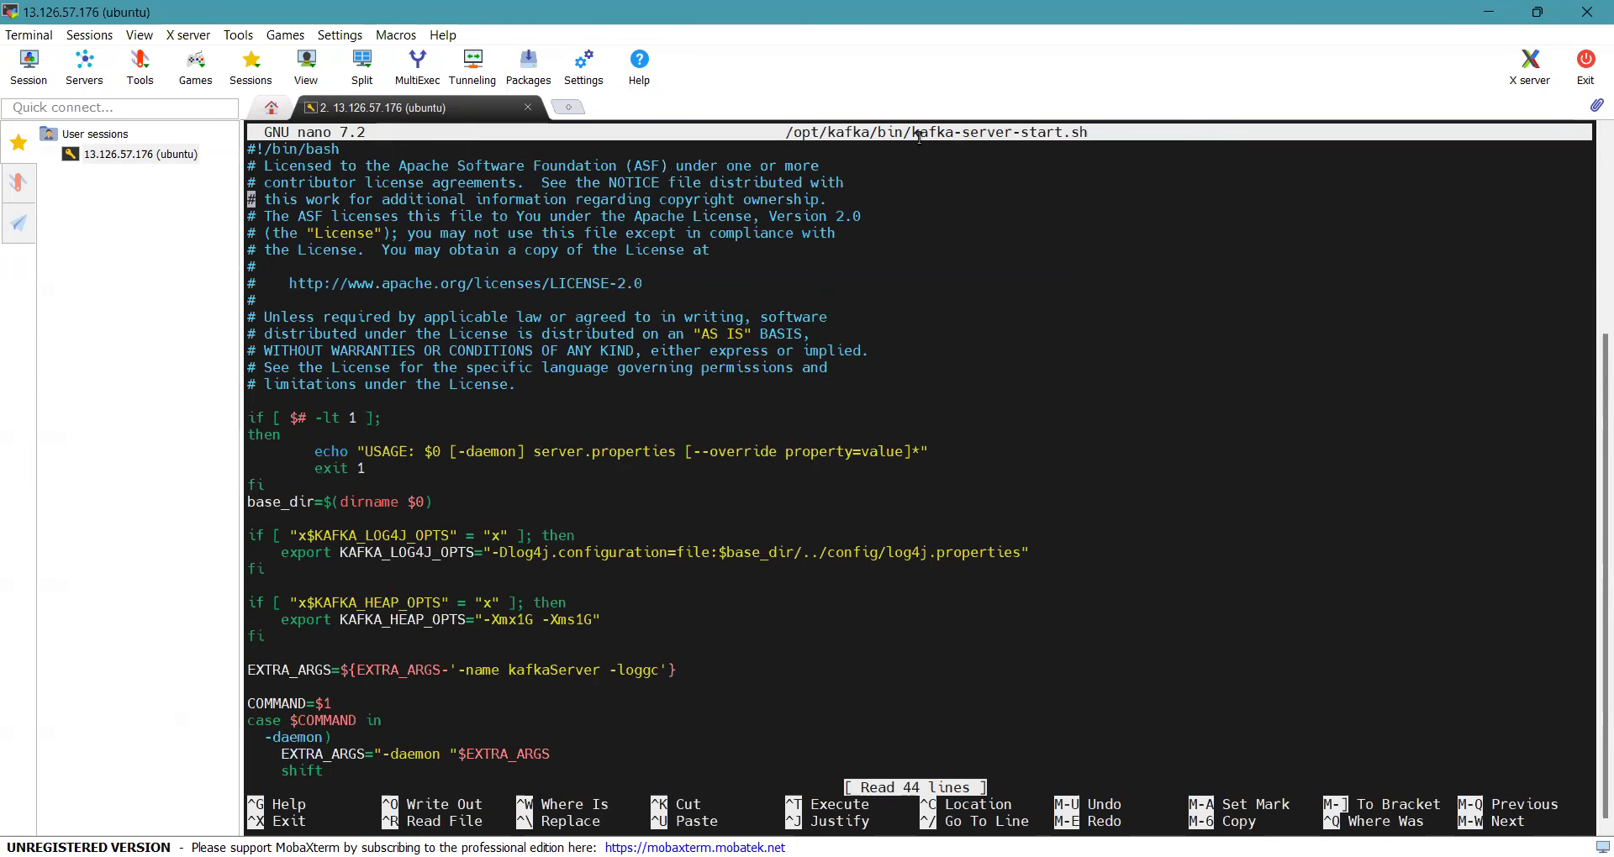
{"action": "scroll", "coordinate": [504, 514], "scroll_direction": "down", "scroll_amount": 14}
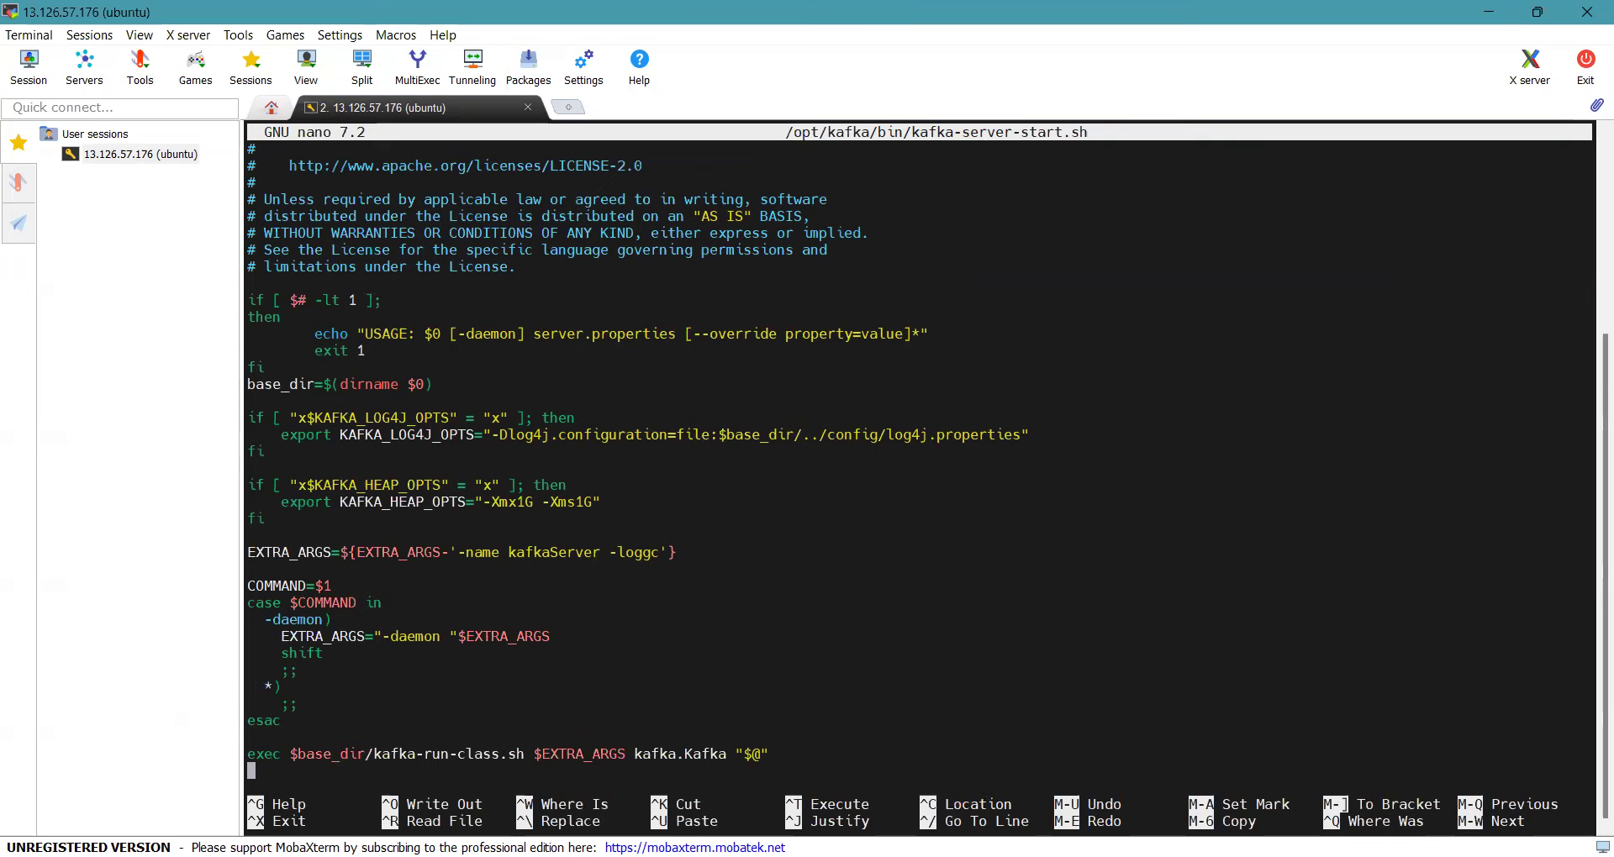
Step: Select the tutorial's first KAFKA_OPTS javaagent line and return to the nano window
{"action": "key", "text": "alt+Tab"}
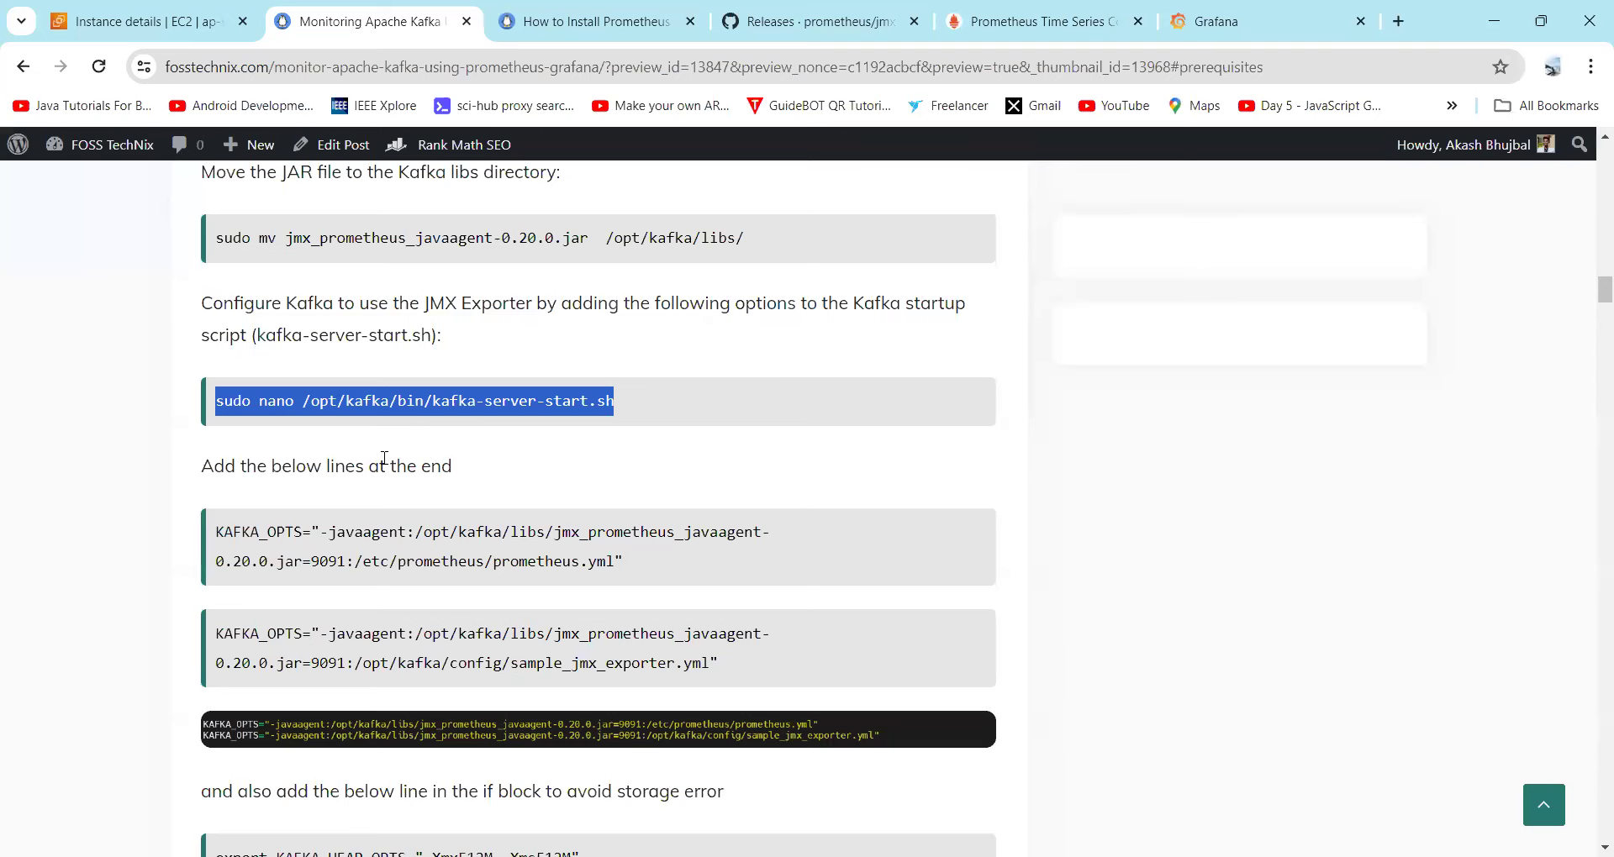
{"action": "scroll", "coordinate": [446, 438], "scroll_direction": "down", "scroll_amount": 1}
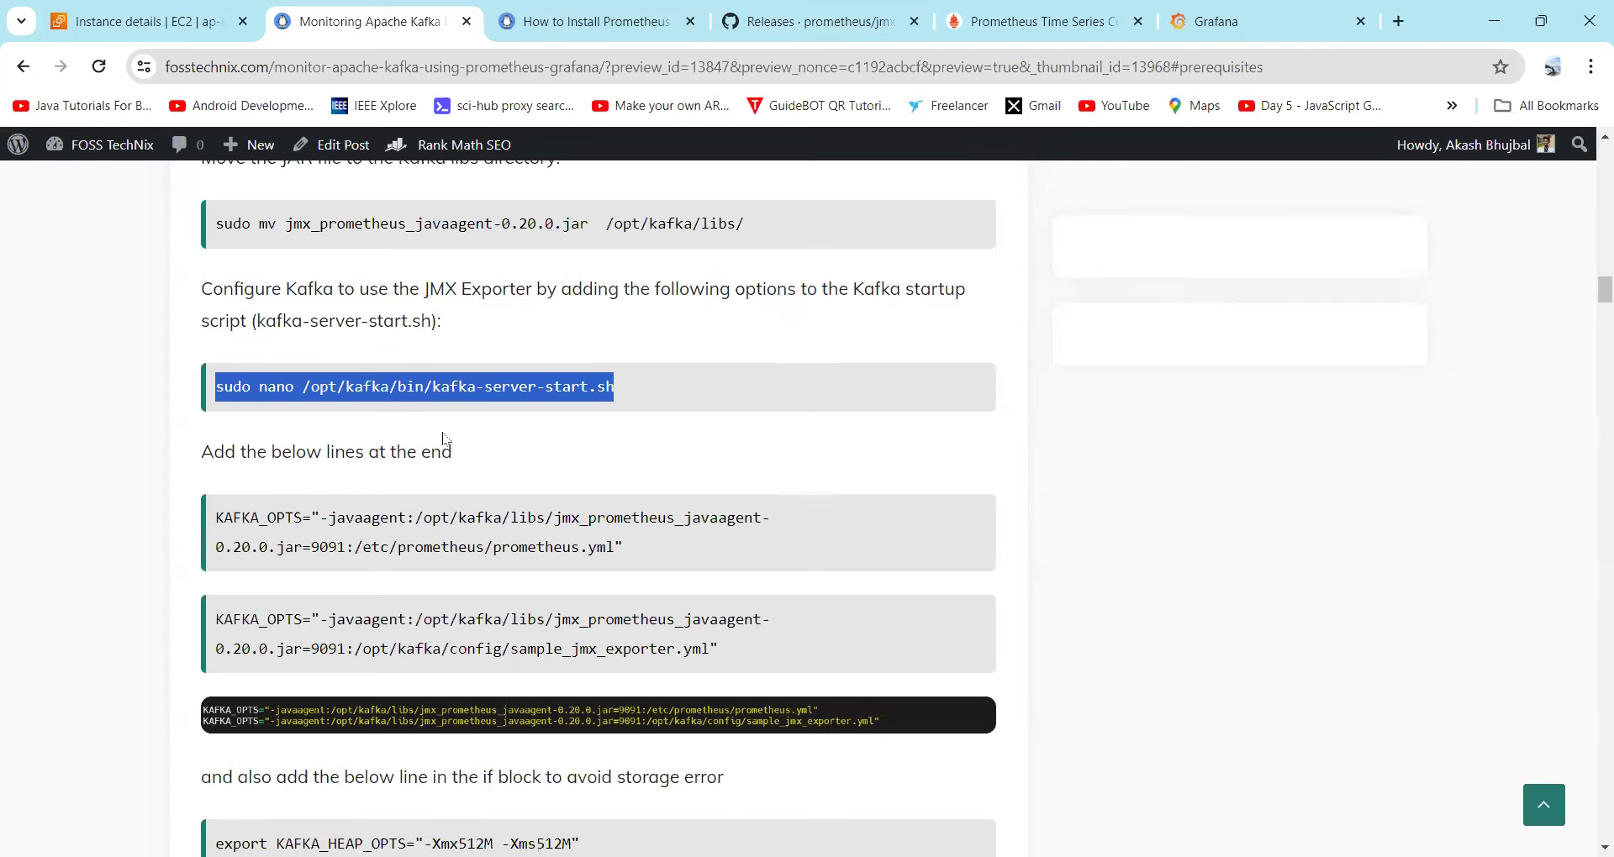
{"action": "scroll", "coordinate": [445, 437], "scroll_direction": "down", "scroll_amount": 2}
{"action": "left_click_drag", "start_coordinate": [199, 255], "coordinate": [462, 260]}
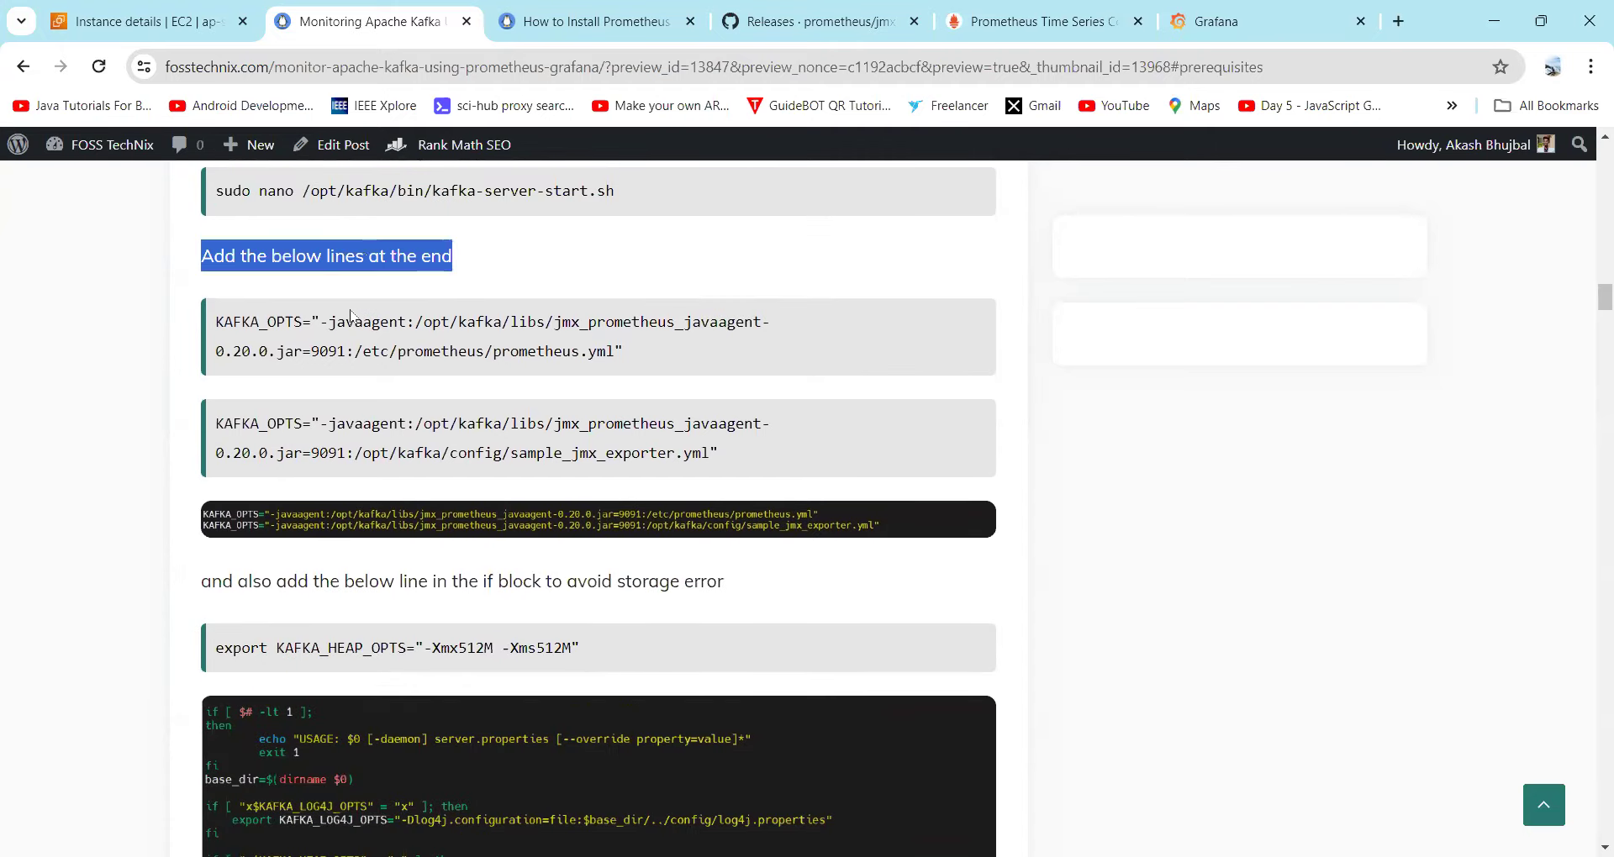
{"action": "left_click", "coordinate": [350, 315]}
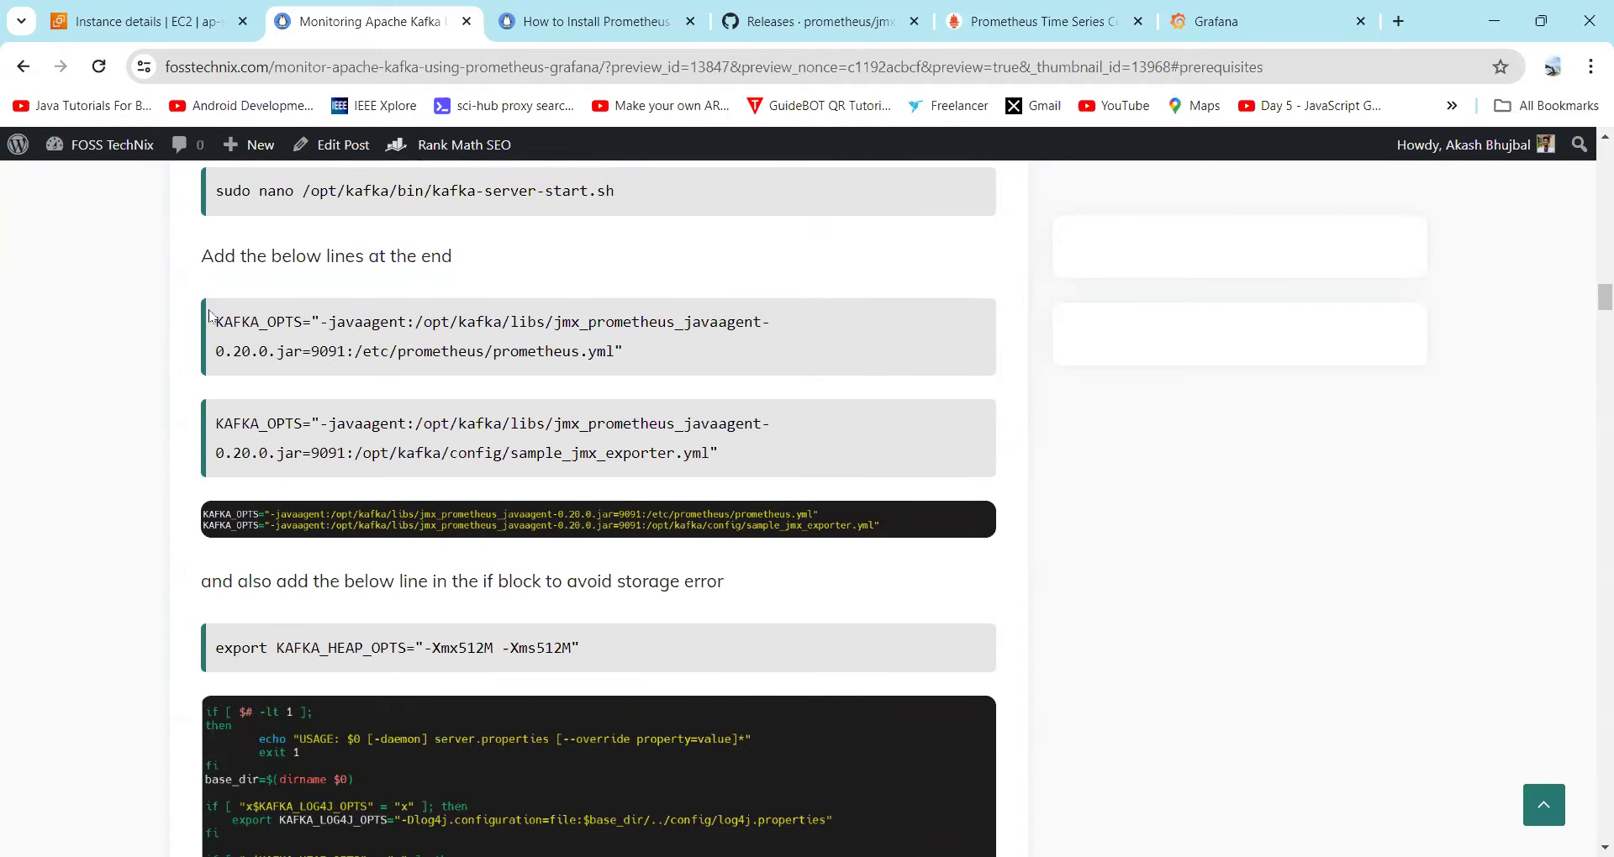
{"action": "left_click_drag", "start_coordinate": [211, 316], "coordinate": [363, 392]}
{"action": "key", "text": "super+c"}
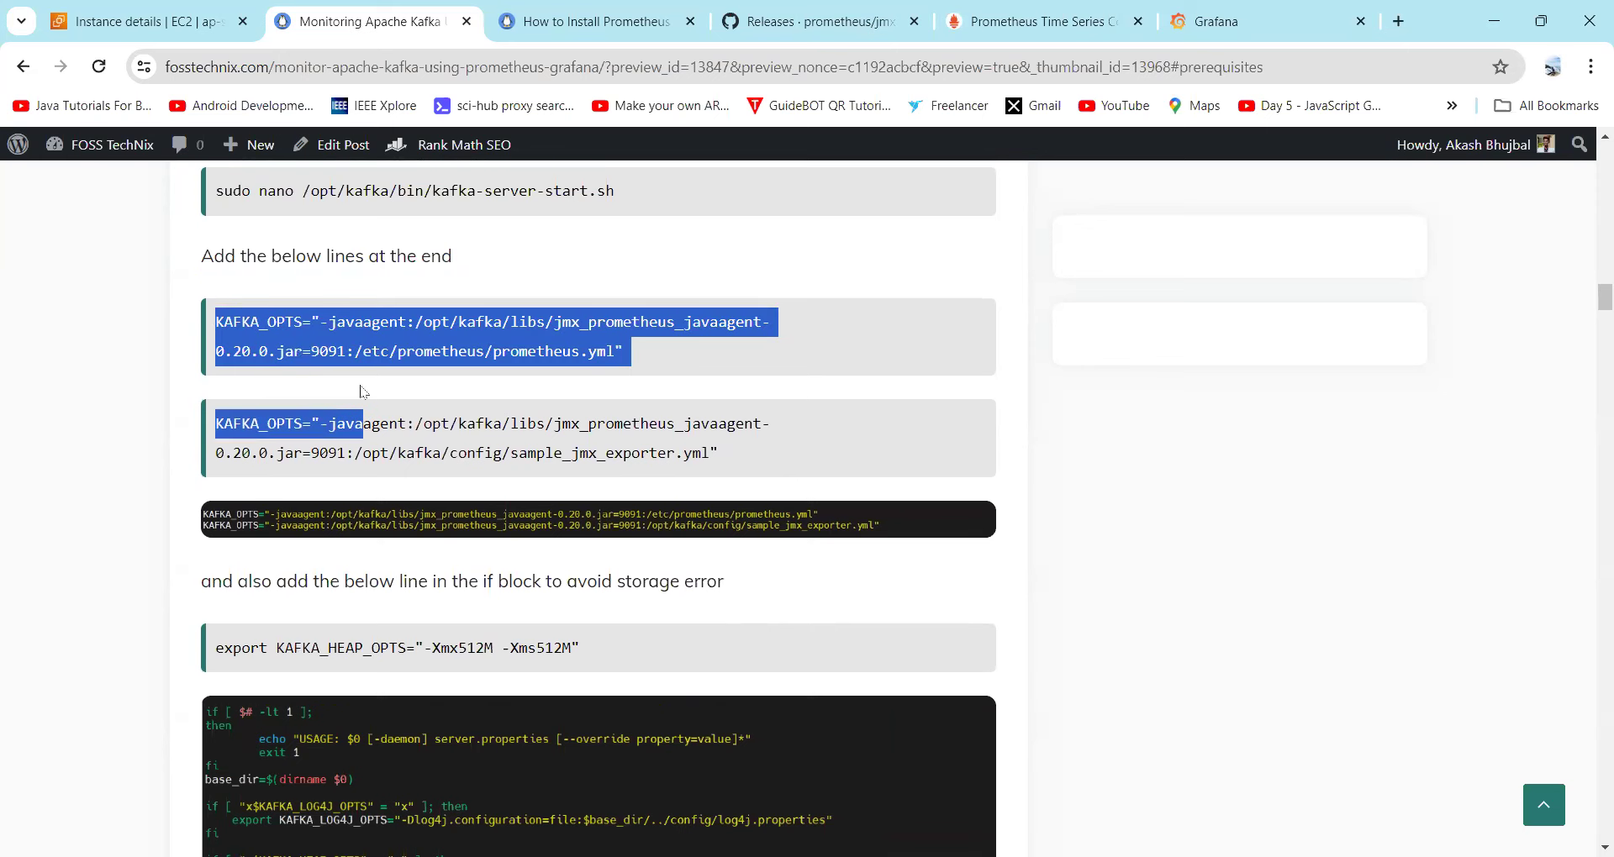
{"action": "left_click_drag", "start_coordinate": [363, 392], "coordinate": [654, 349]}
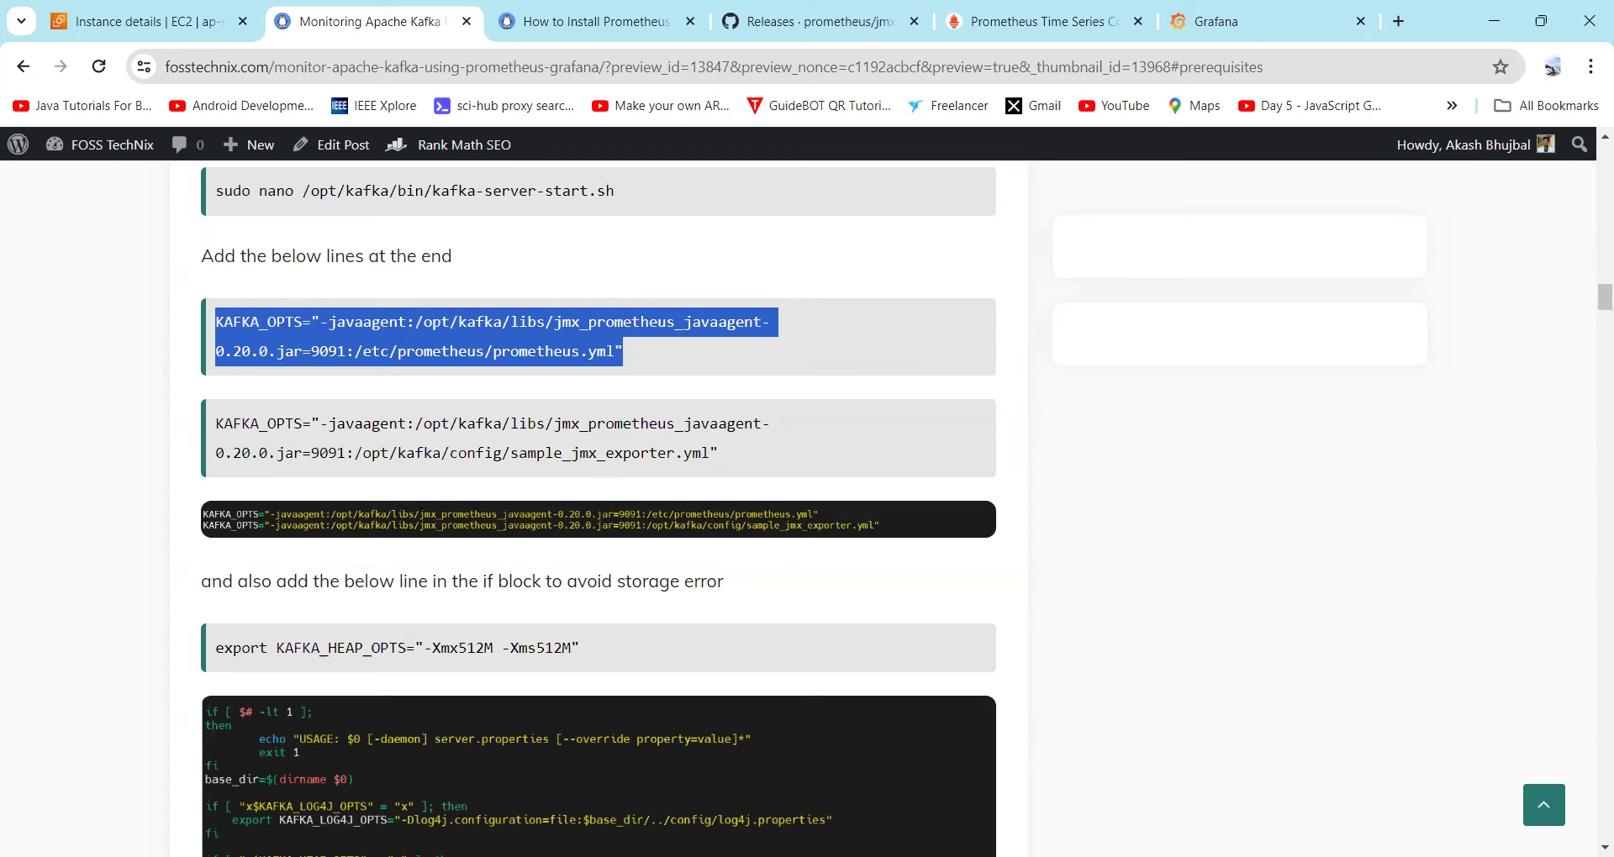
{"action": "key", "text": "alt+Tab"}
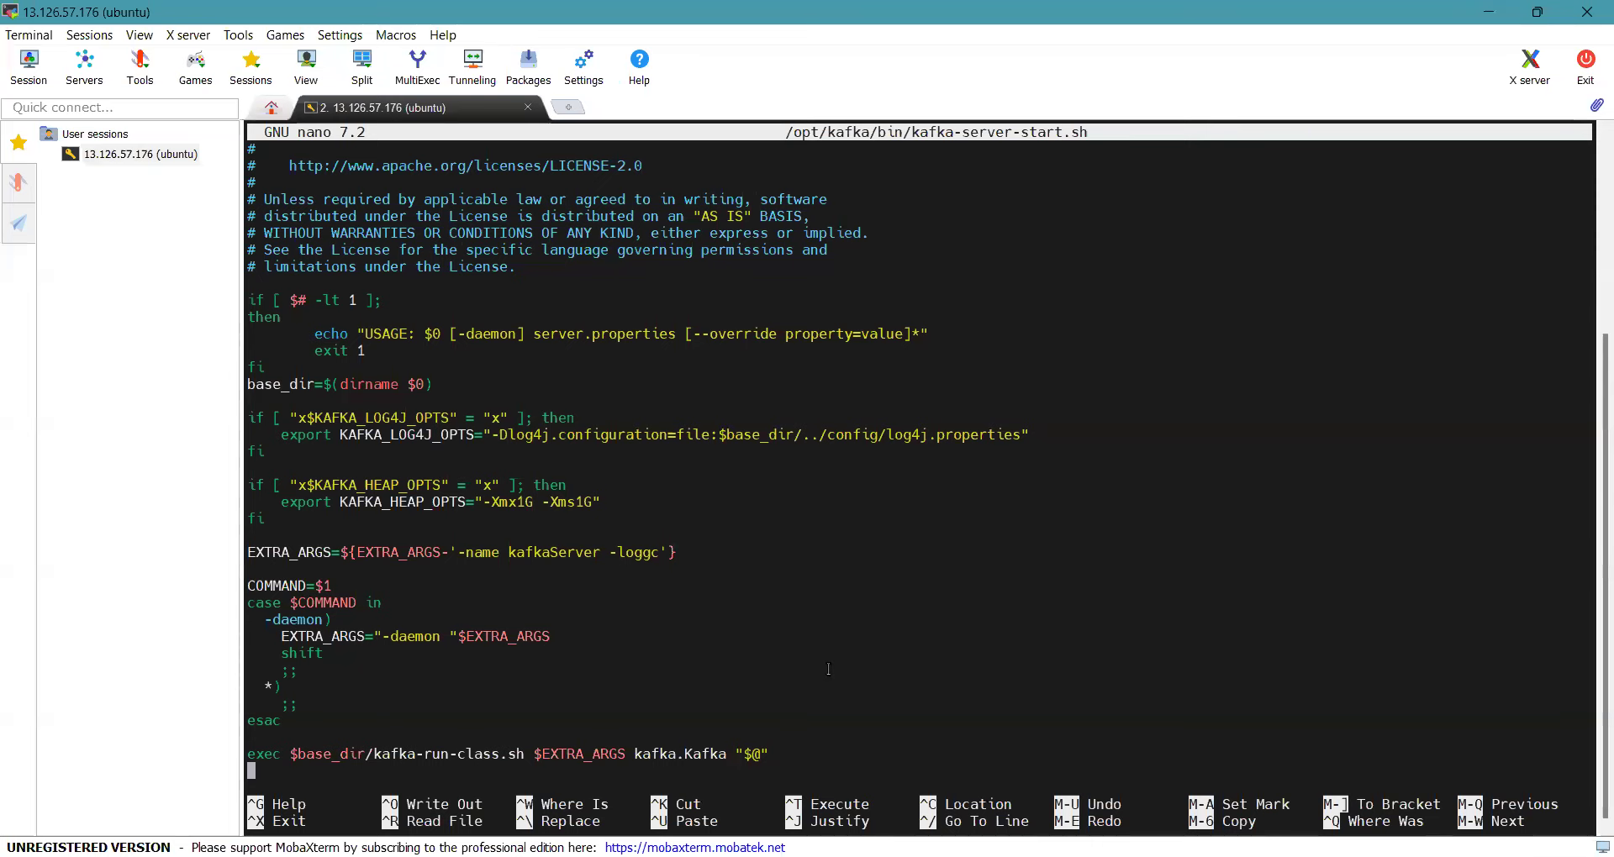
Step: Paste the first KAFKA_OPTS javaagent line (port 9091, prometheus.yml) below the exec line
{"action": "key", "text": "Return"}
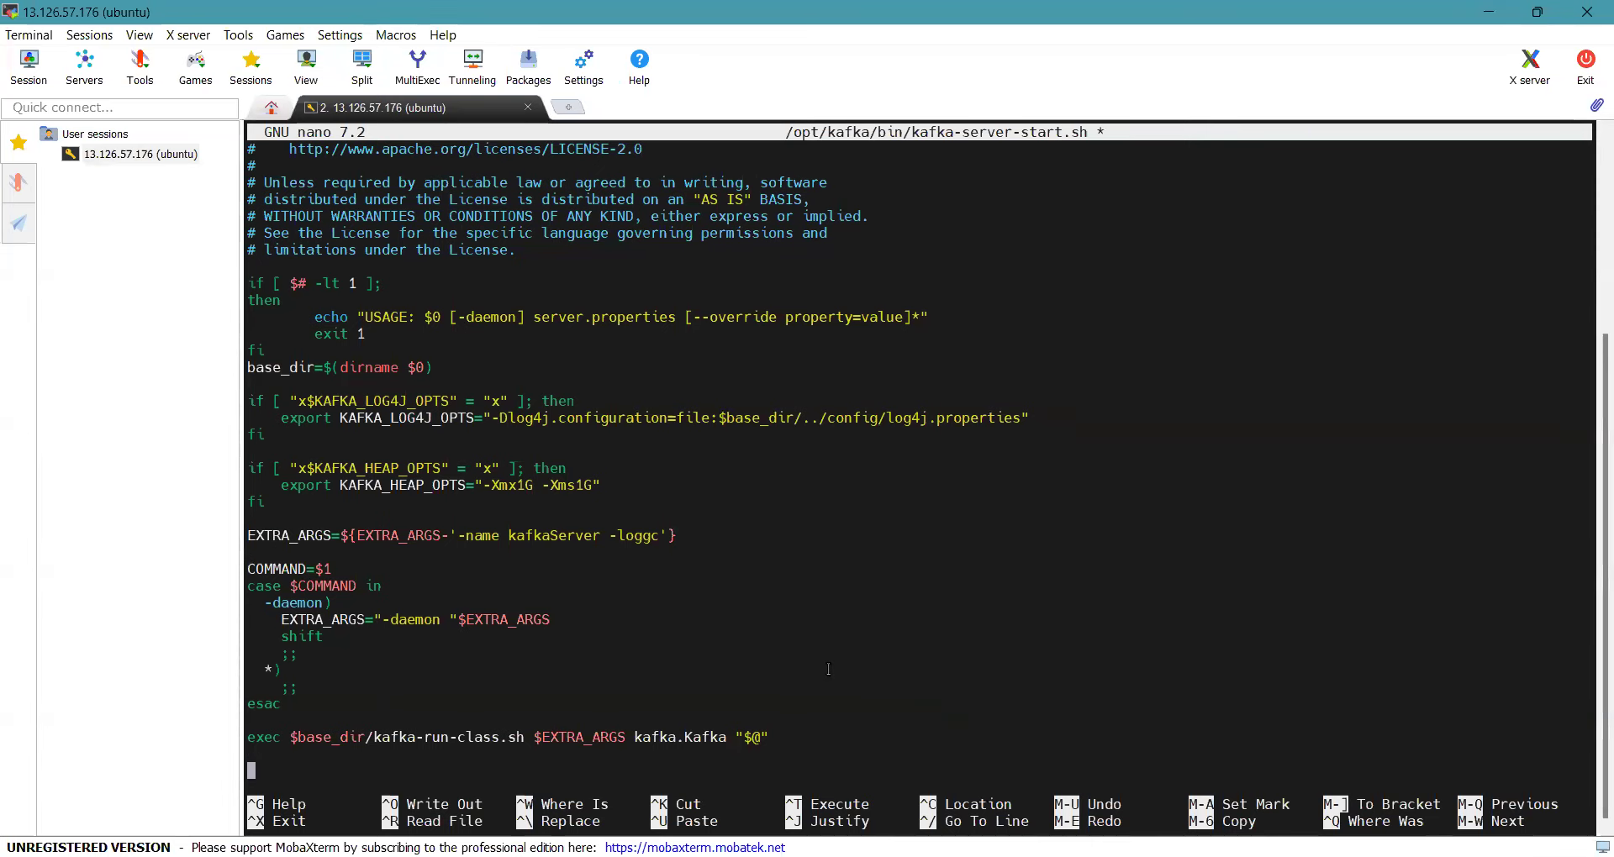
{"action": "right_click", "coordinate": [347, 739]}
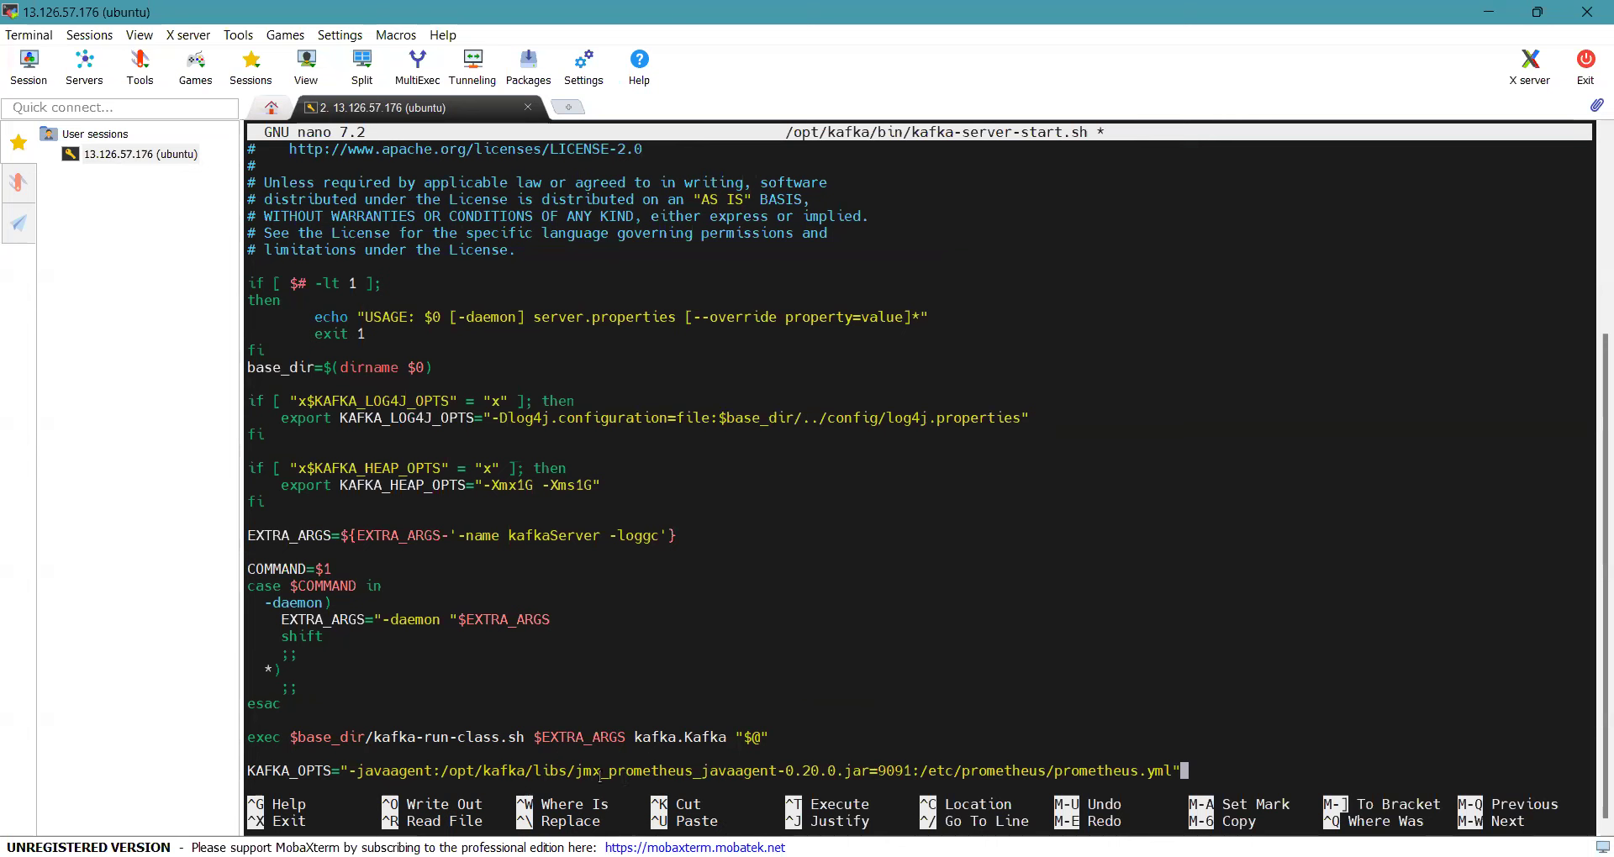
{"action": "left_click_drag", "start_coordinate": [568, 771], "coordinate": [908, 768]}
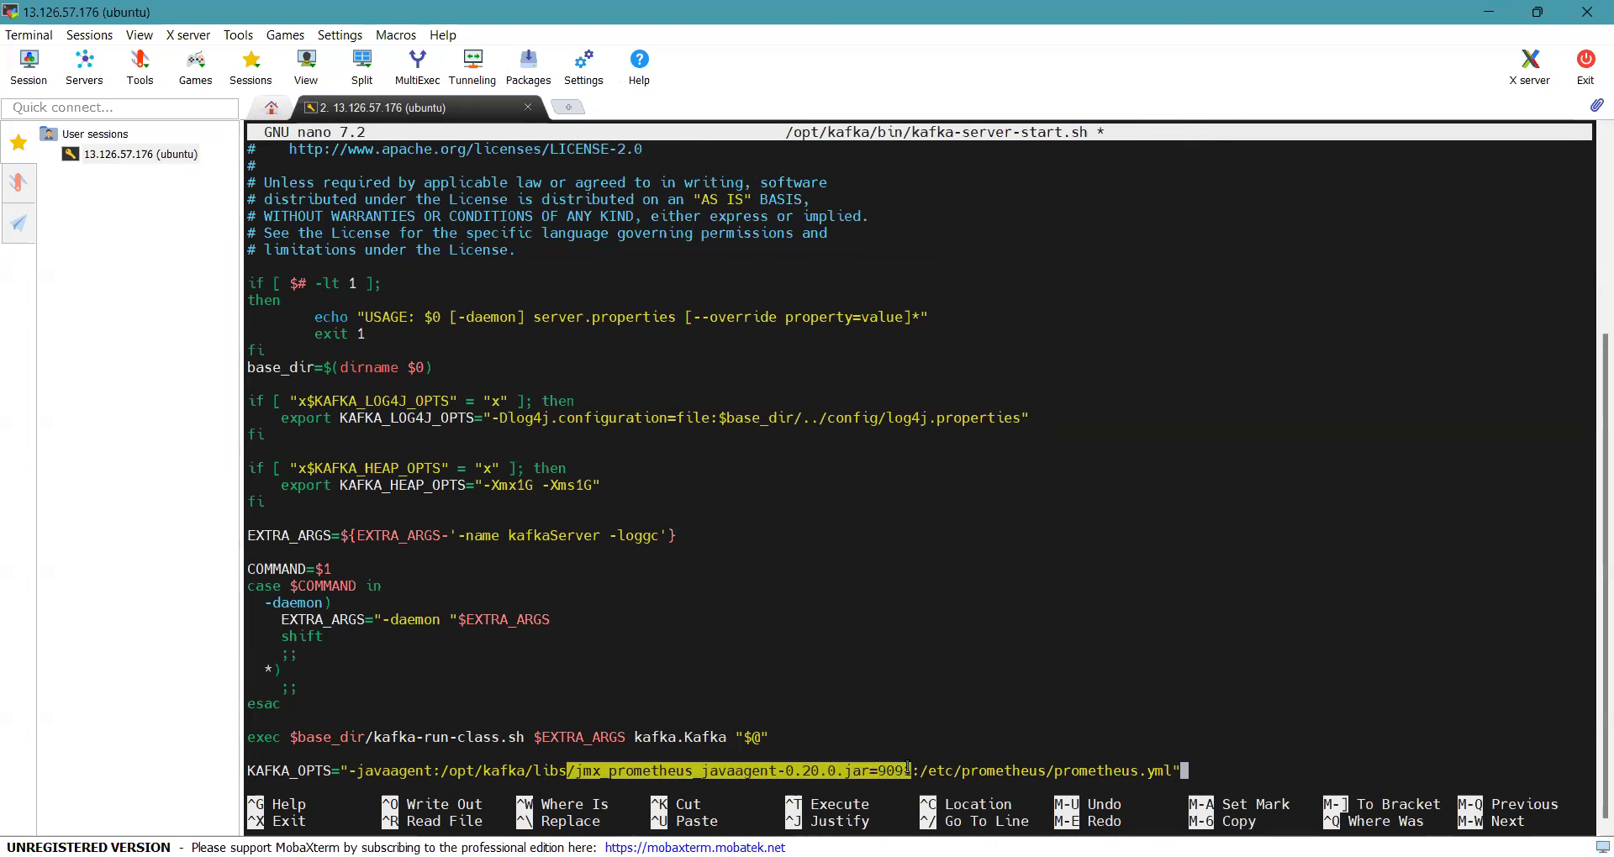
{"action": "left_click_drag", "start_coordinate": [456, 771], "coordinate": [926, 771]}
{"action": "left_click", "coordinate": [1045, 771]}
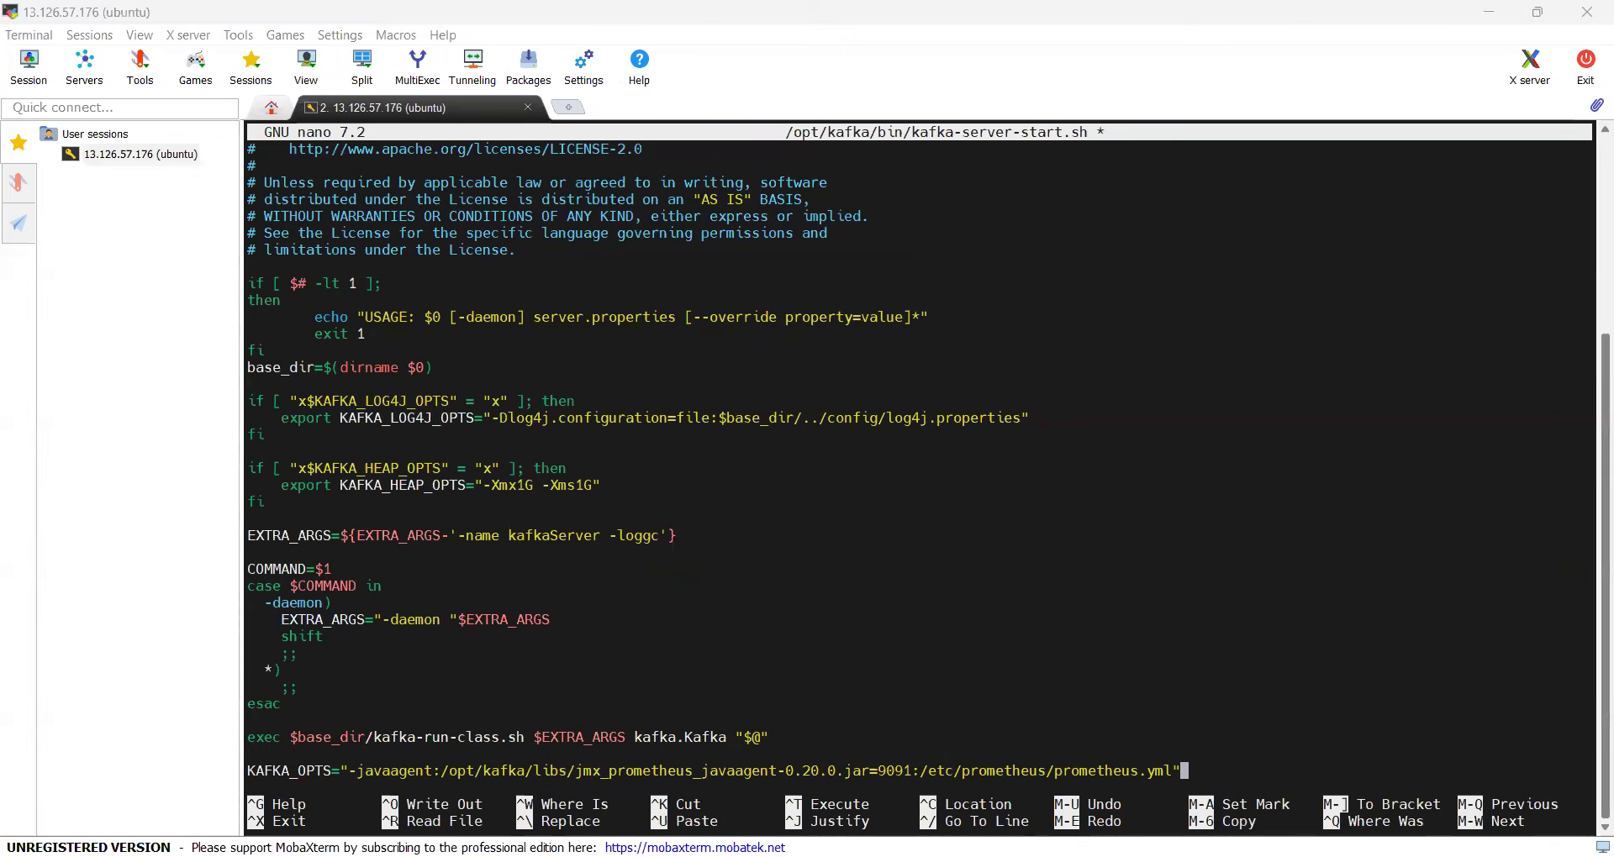
Step: Copy the second KAFKA_OPTS line for sample_jmx_exporter.yml and paste it on a new line
{"action": "key", "text": "alt+Tab"}
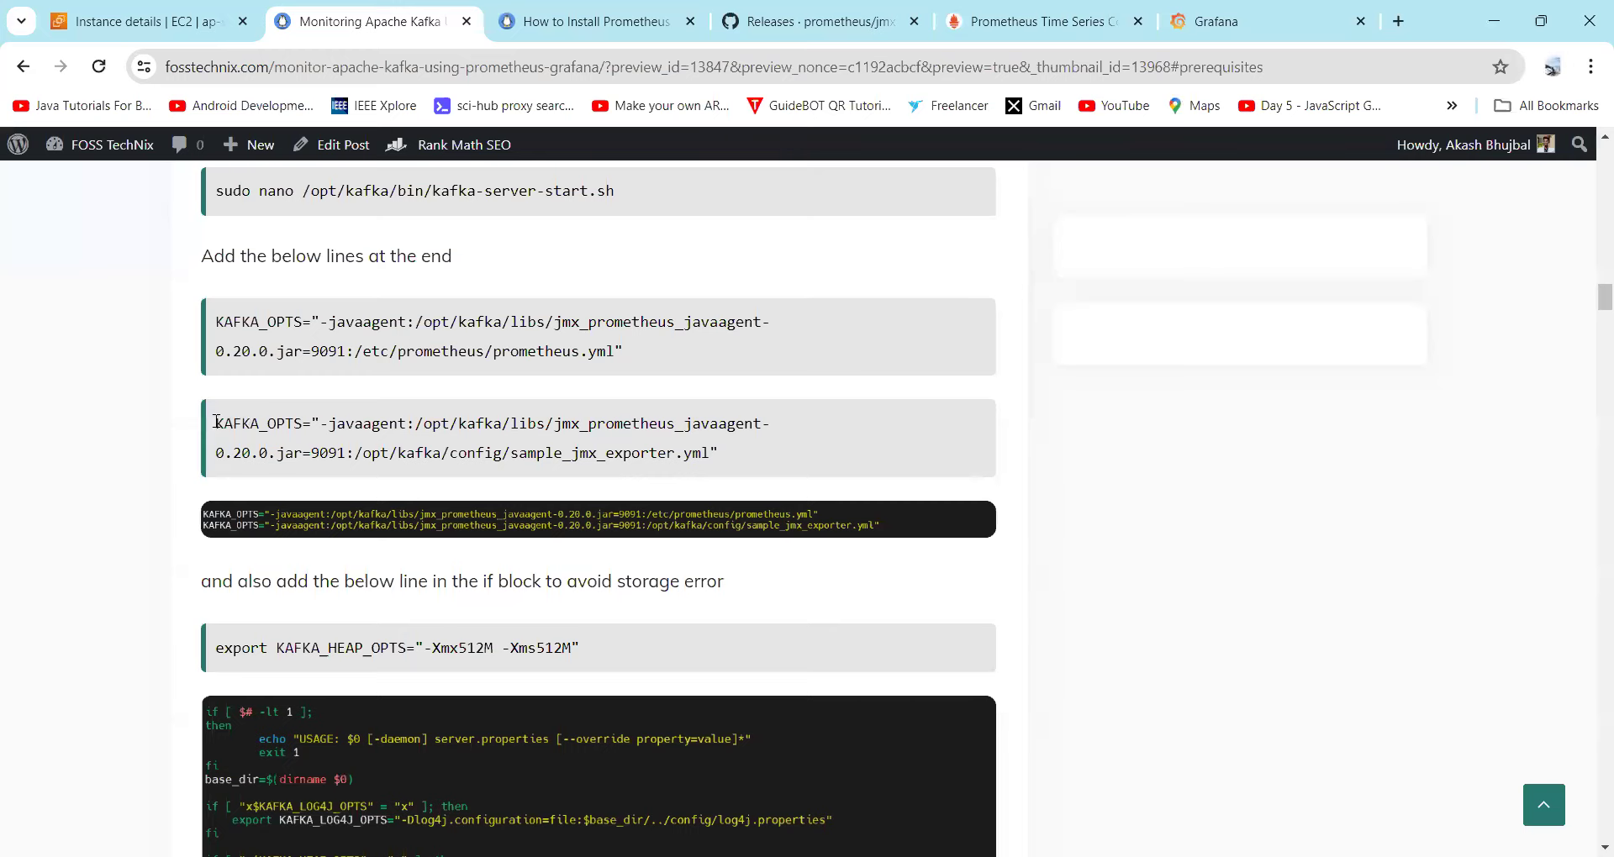
{"action": "left_click_drag", "start_coordinate": [216, 422], "coordinate": [745, 461]}
{"action": "key", "text": "super+c"}
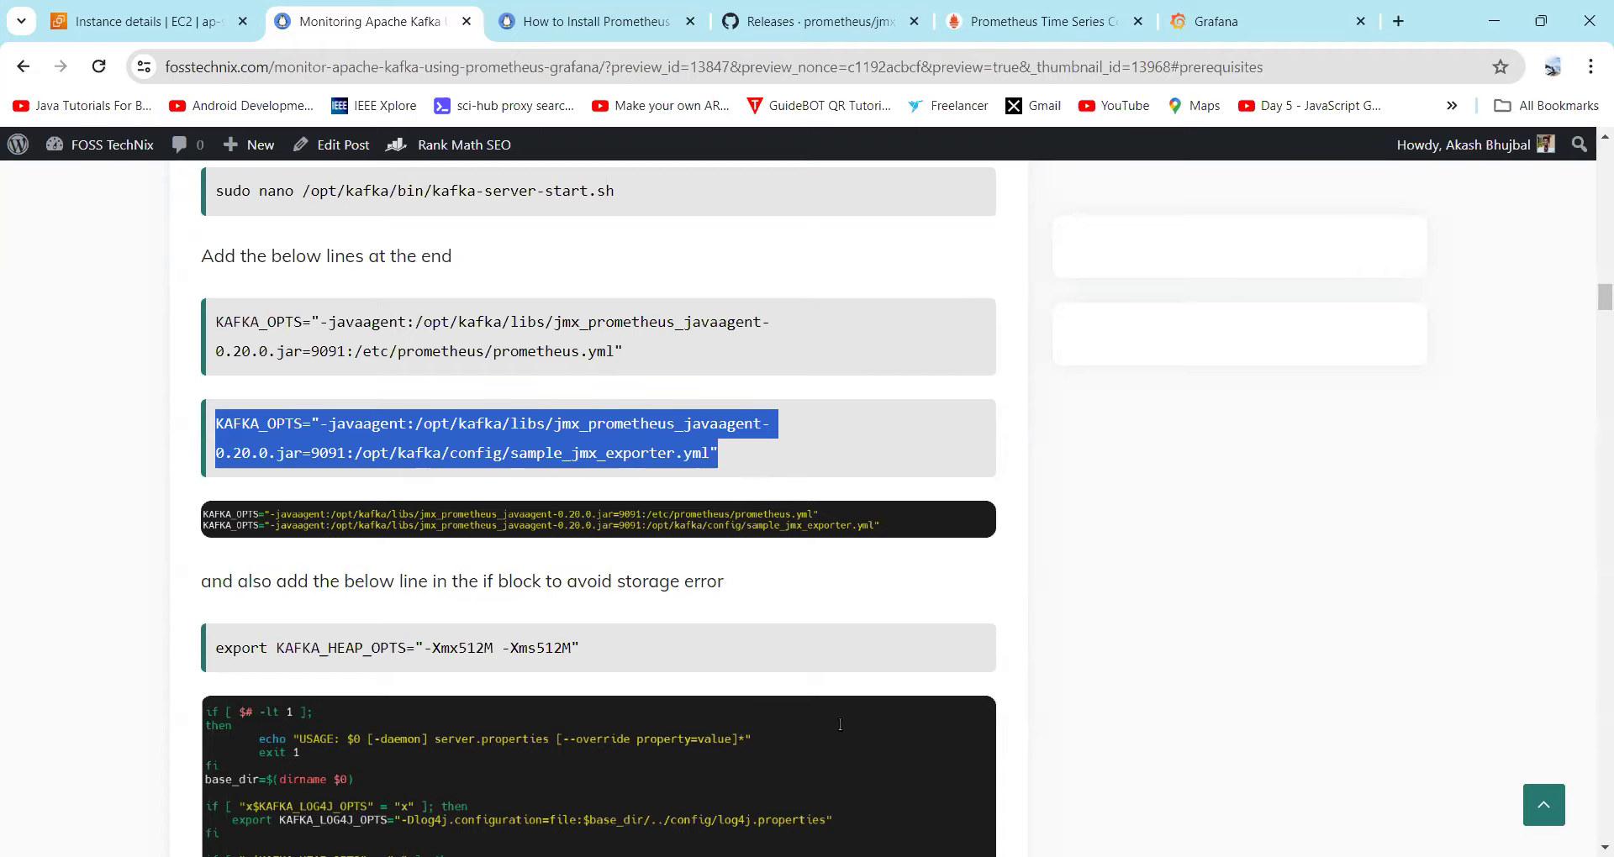
{"action": "key", "text": "alt+Tab"}
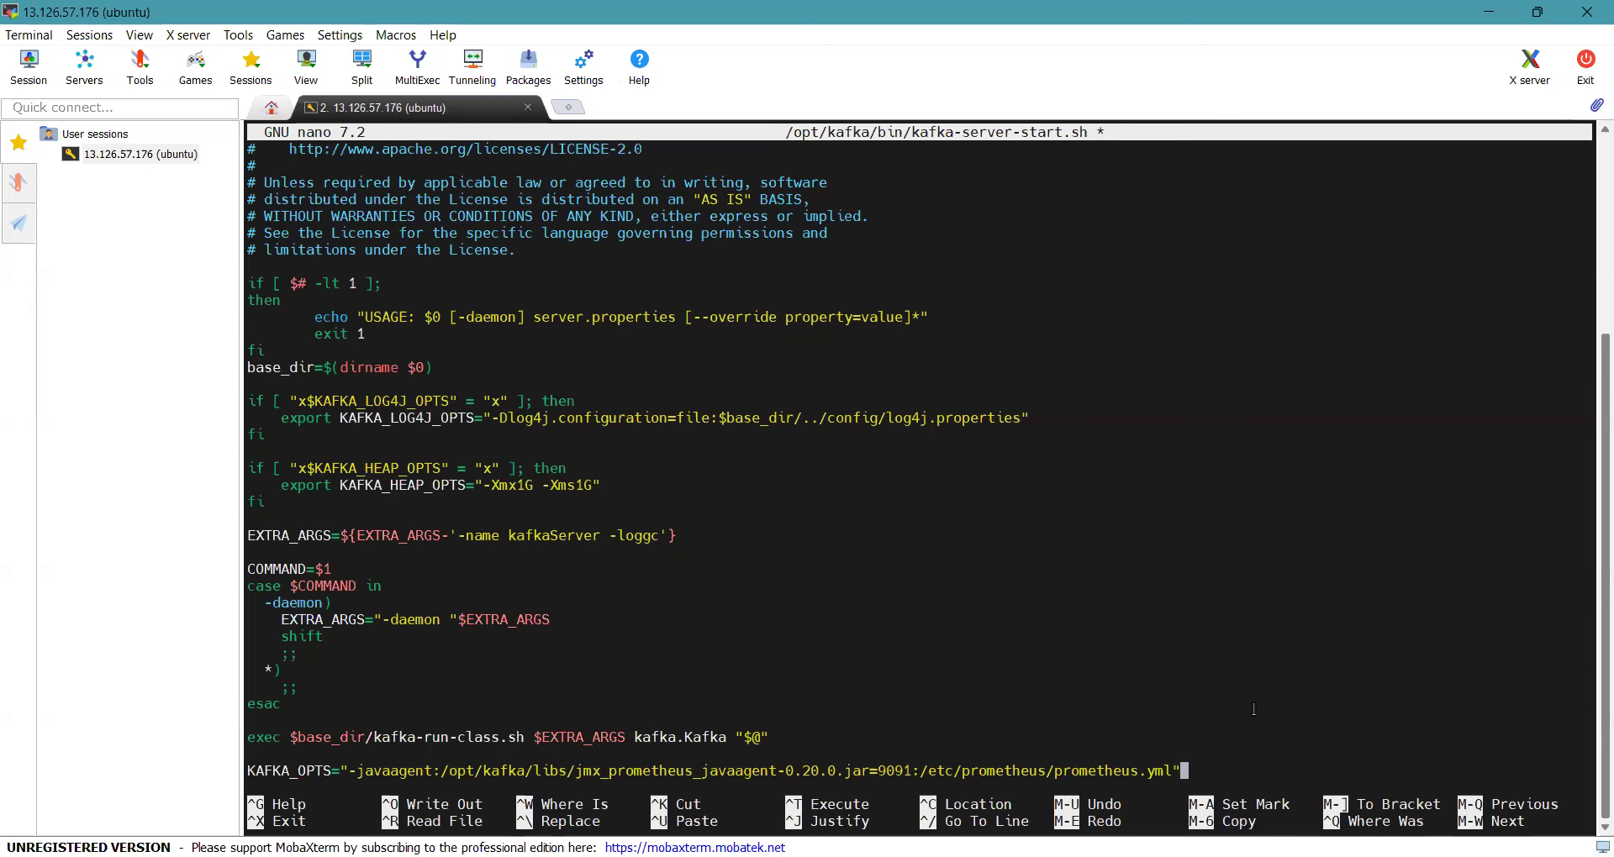
{"action": "key", "text": "Return"}
{"action": "right_click", "coordinate": [1253, 708]}
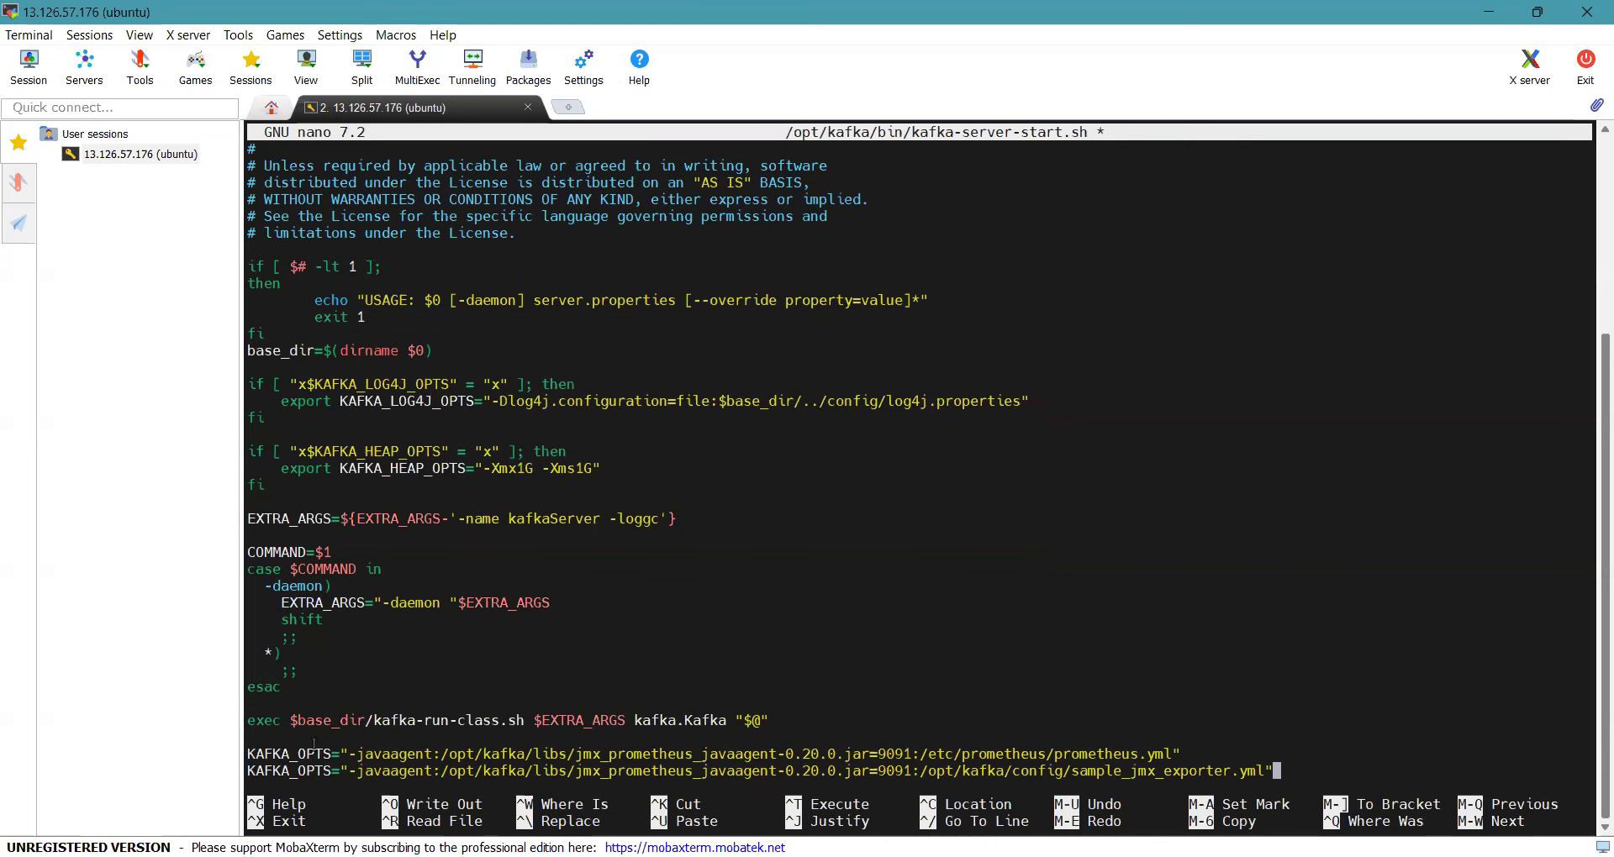
{"action": "left_click_drag", "start_coordinate": [265, 754], "coordinate": [328, 754]}
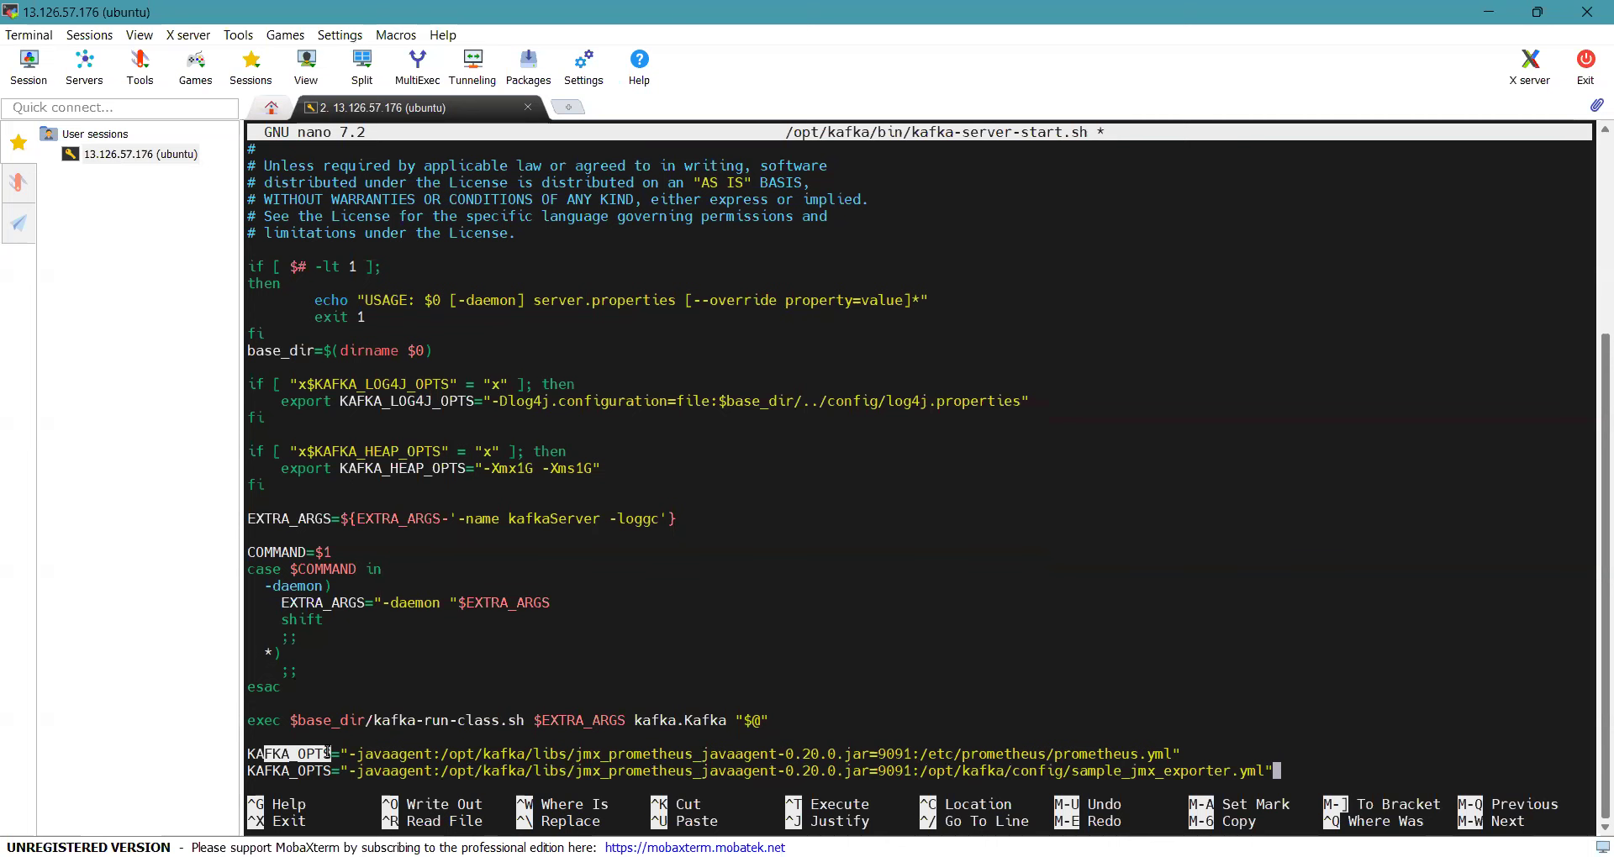
{"action": "left_click_drag", "start_coordinate": [441, 754], "coordinate": [698, 752]}
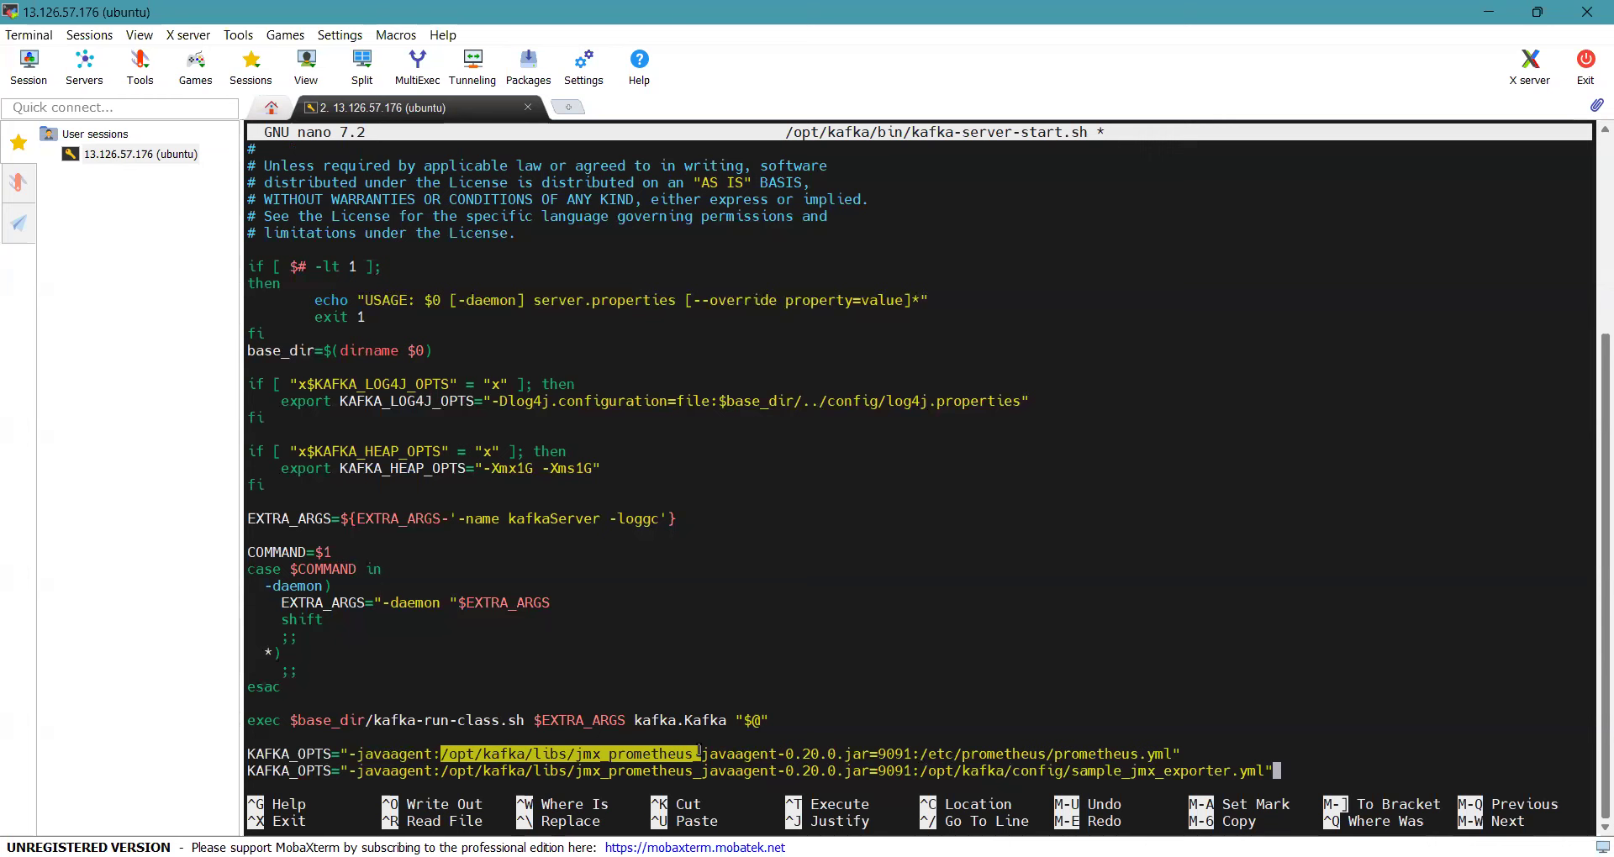
{"action": "left_click_drag", "start_coordinate": [699, 751], "coordinate": [647, 757]}
{"action": "left_click_drag", "start_coordinate": [647, 757], "coordinate": [700, 754]}
{"action": "left_click_drag", "start_coordinate": [700, 752], "coordinate": [849, 751]}
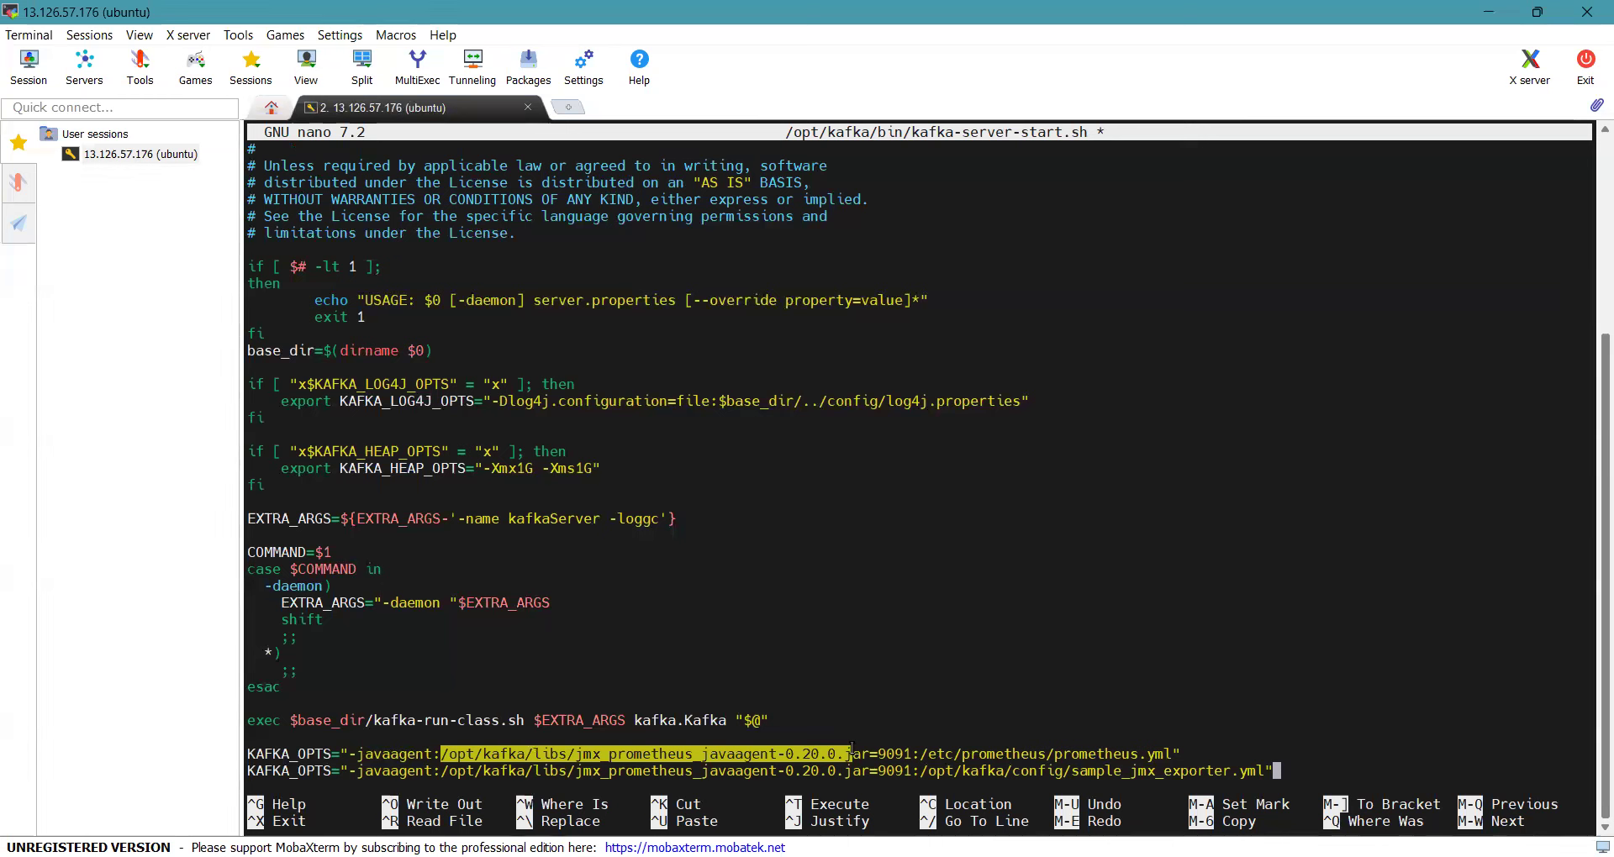
{"action": "left_click_drag", "start_coordinate": [850, 750], "coordinate": [908, 748]}
{"action": "left_click_drag", "start_coordinate": [920, 754], "coordinate": [1073, 753]}
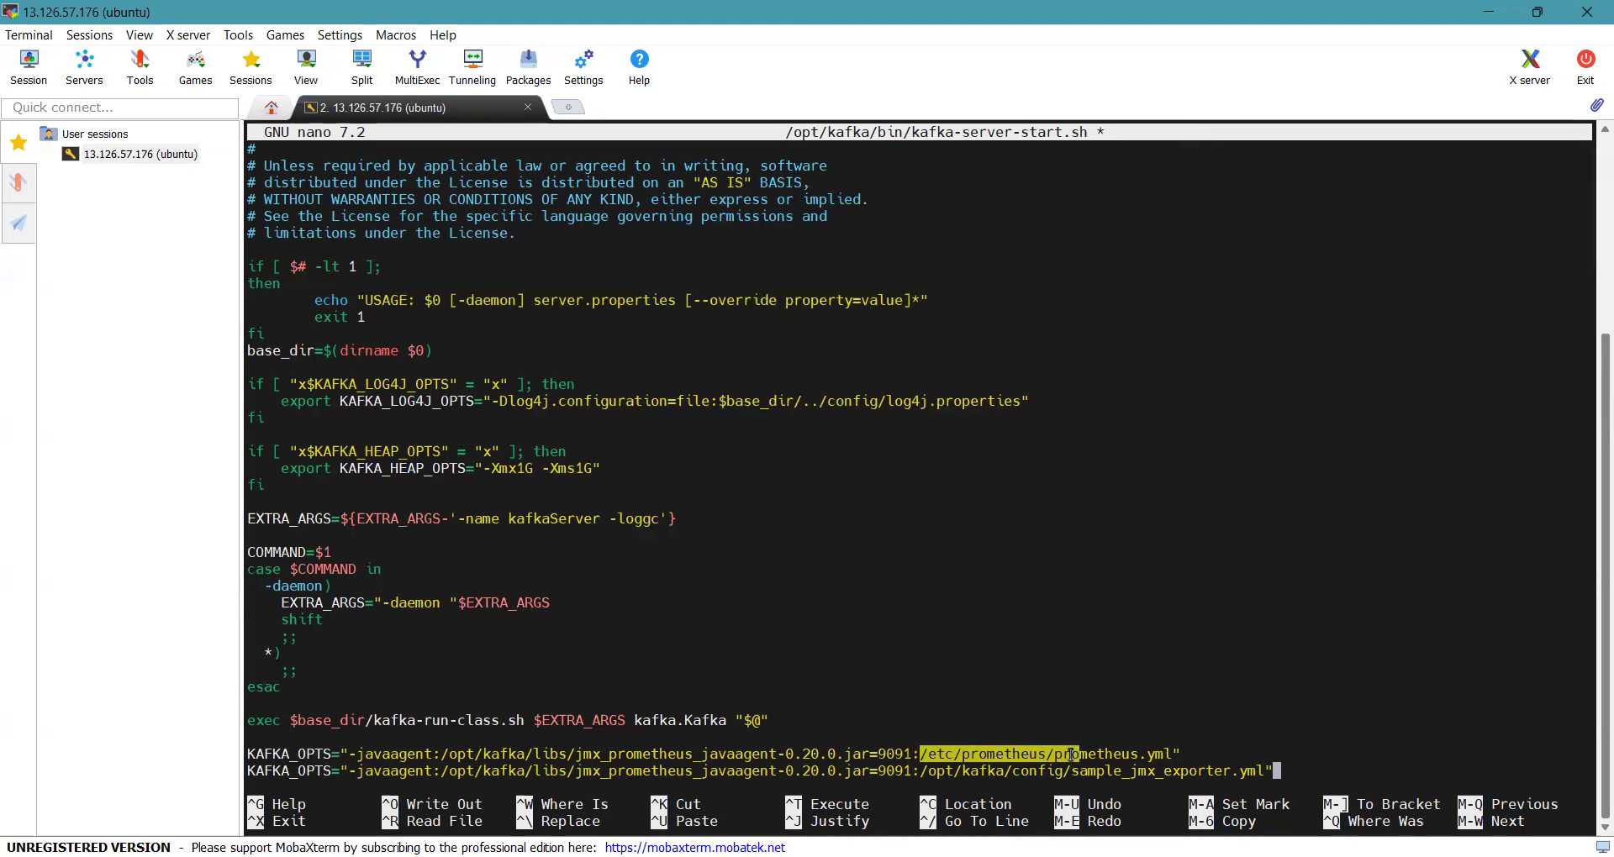
{"action": "left_click_drag", "start_coordinate": [1073, 754], "coordinate": [1085, 754]}
{"action": "left_click", "coordinate": [990, 772]}
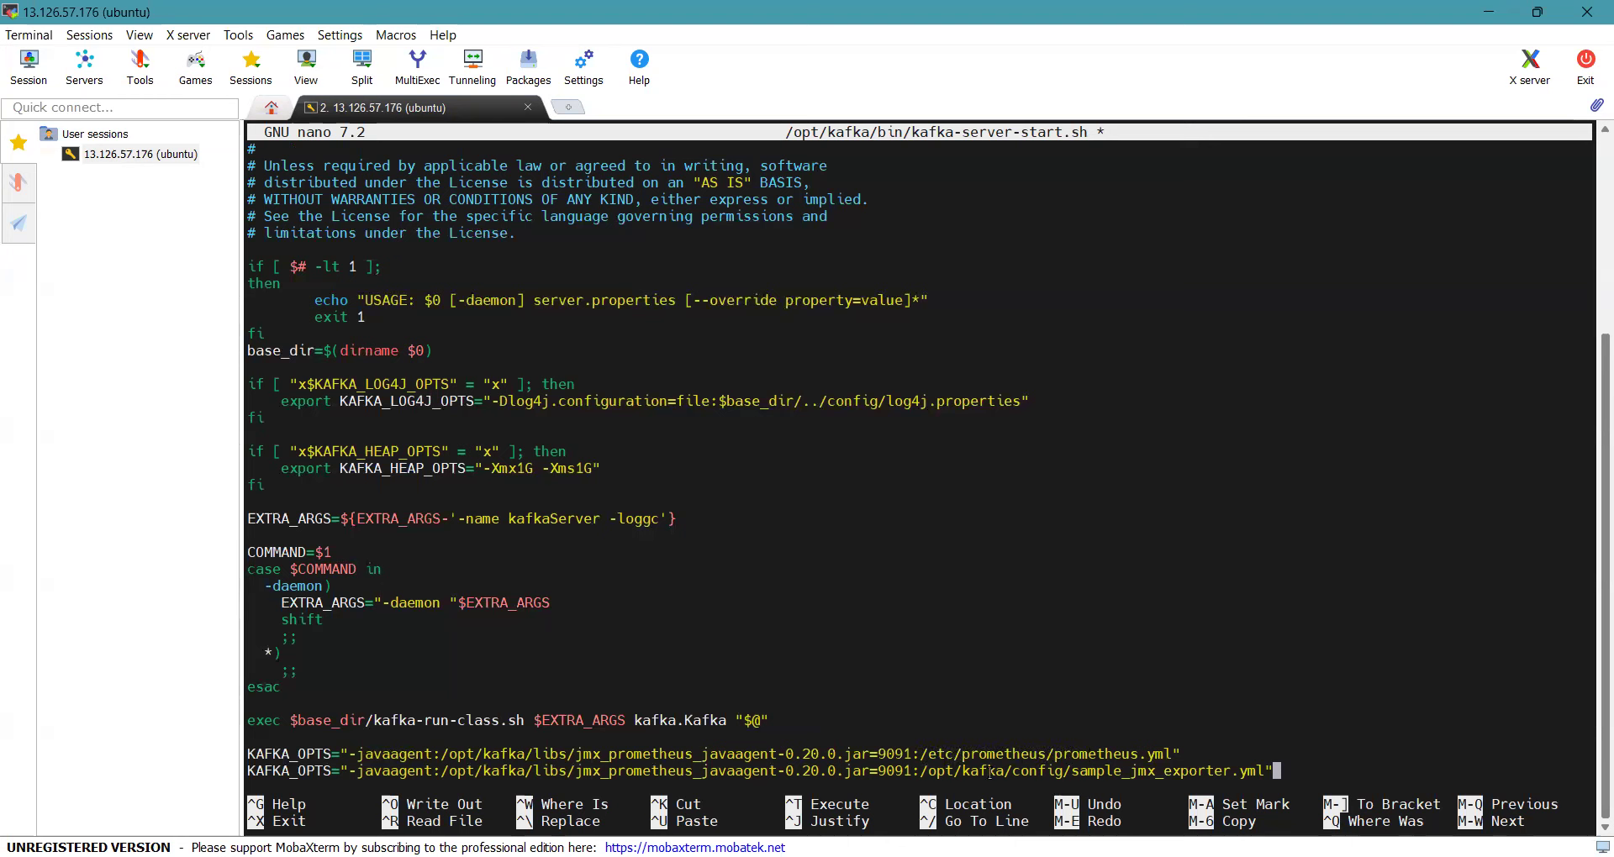
{"action": "left_click_drag", "start_coordinate": [990, 772], "coordinate": [1061, 771]}
{"action": "left_click_drag", "start_coordinate": [1054, 754], "coordinate": [1188, 764]}
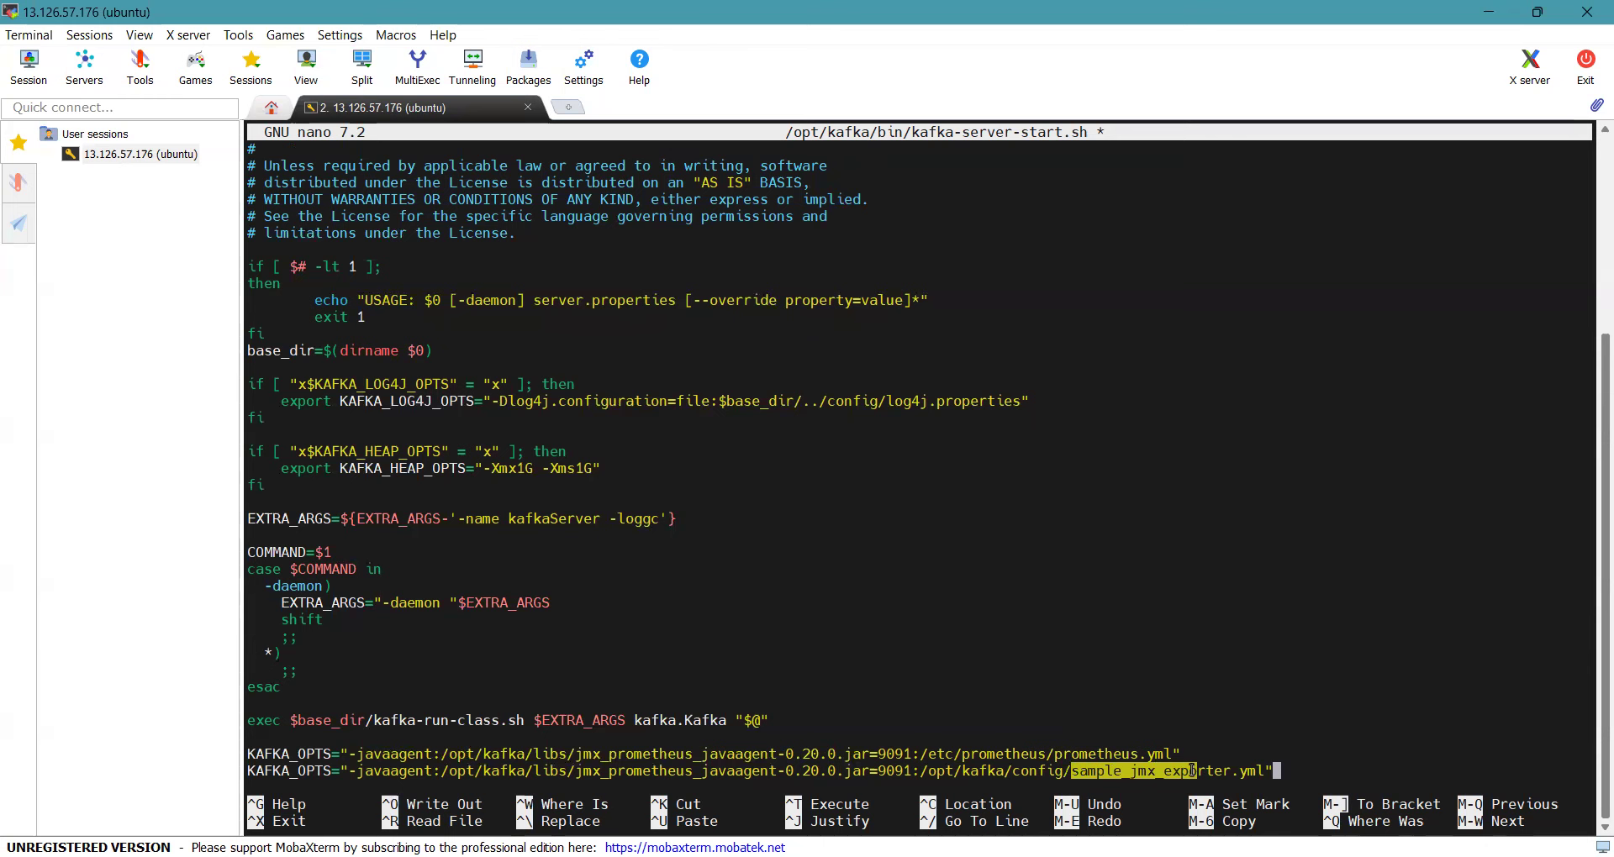
{"action": "left_click", "coordinate": [1240, 781]}
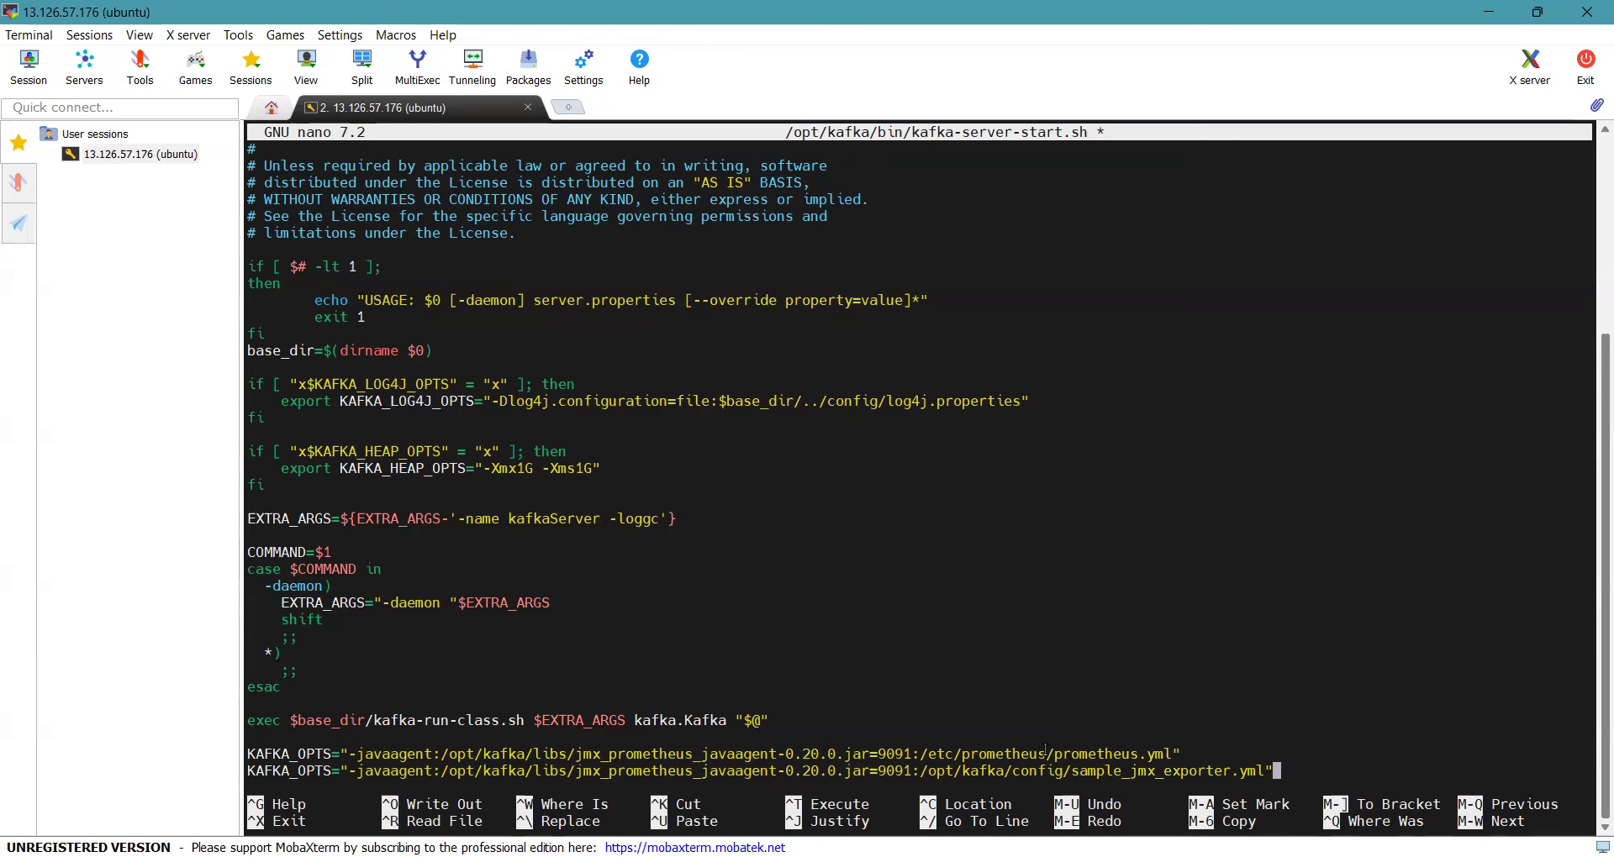
{"action": "left_click_drag", "start_coordinate": [1055, 754], "coordinate": [1185, 755]}
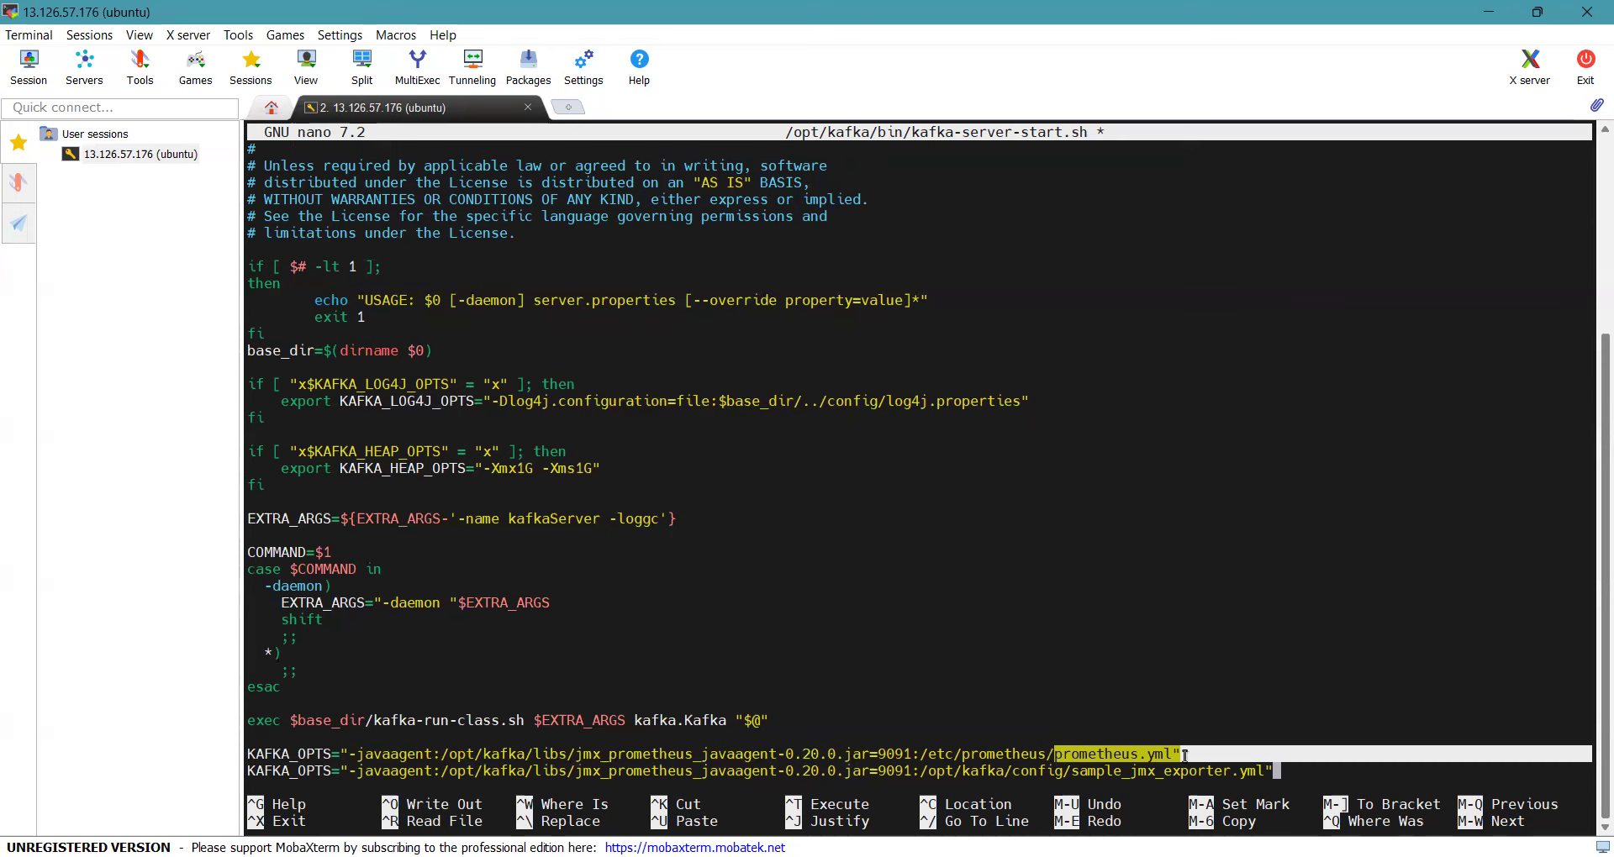
{"action": "left_click_drag", "start_coordinate": [1071, 771], "coordinate": [1265, 771]}
{"action": "left_click", "coordinate": [1295, 767]}
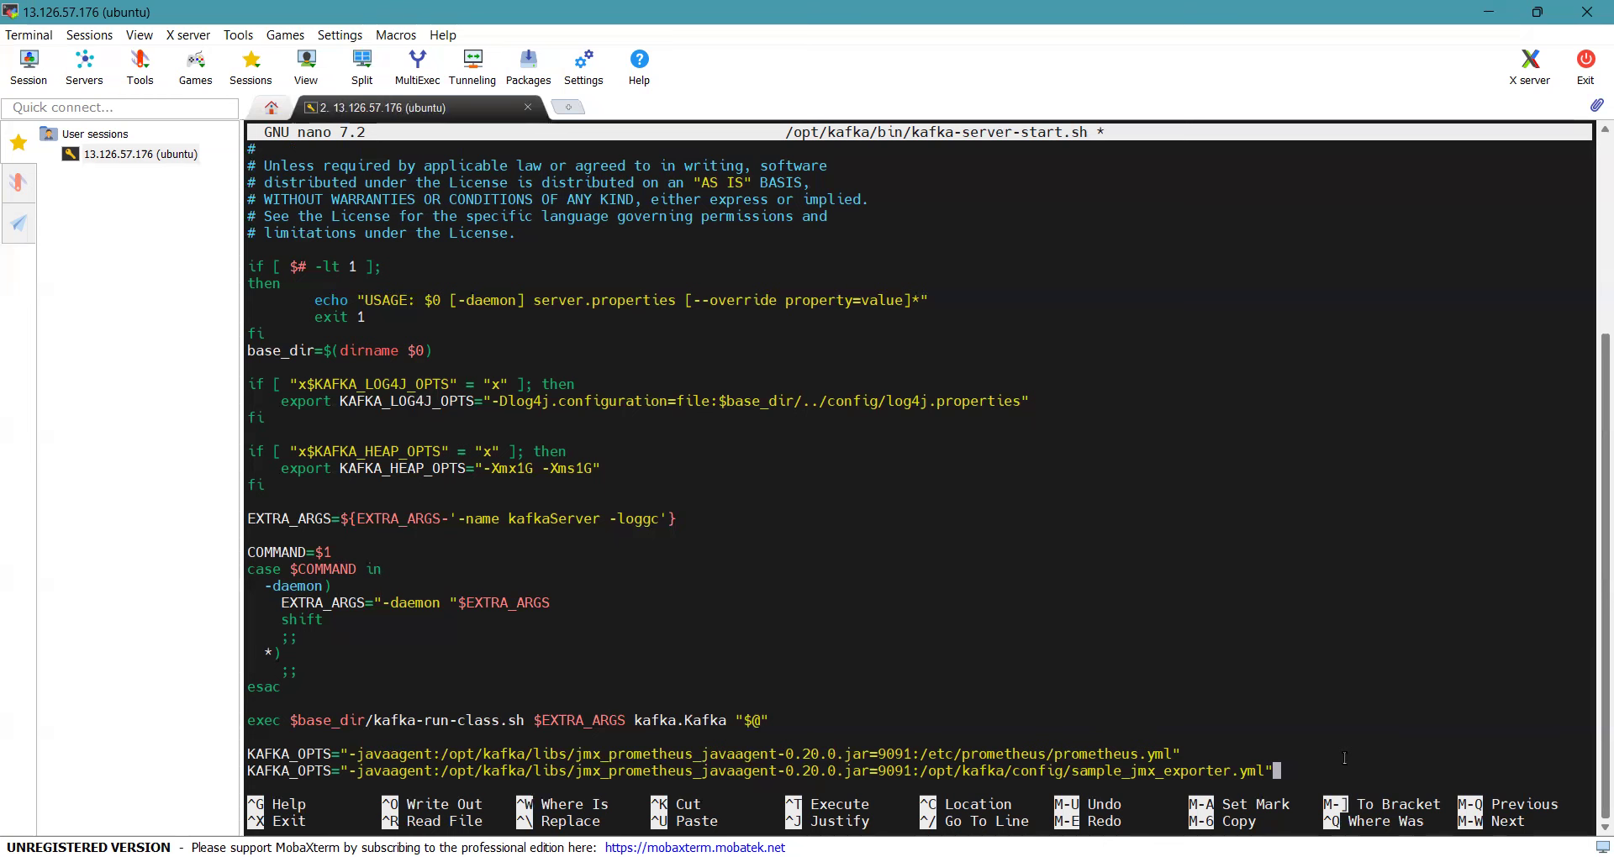
{"action": "left_click_drag", "start_coordinate": [1269, 785], "coordinate": [600, 754]}
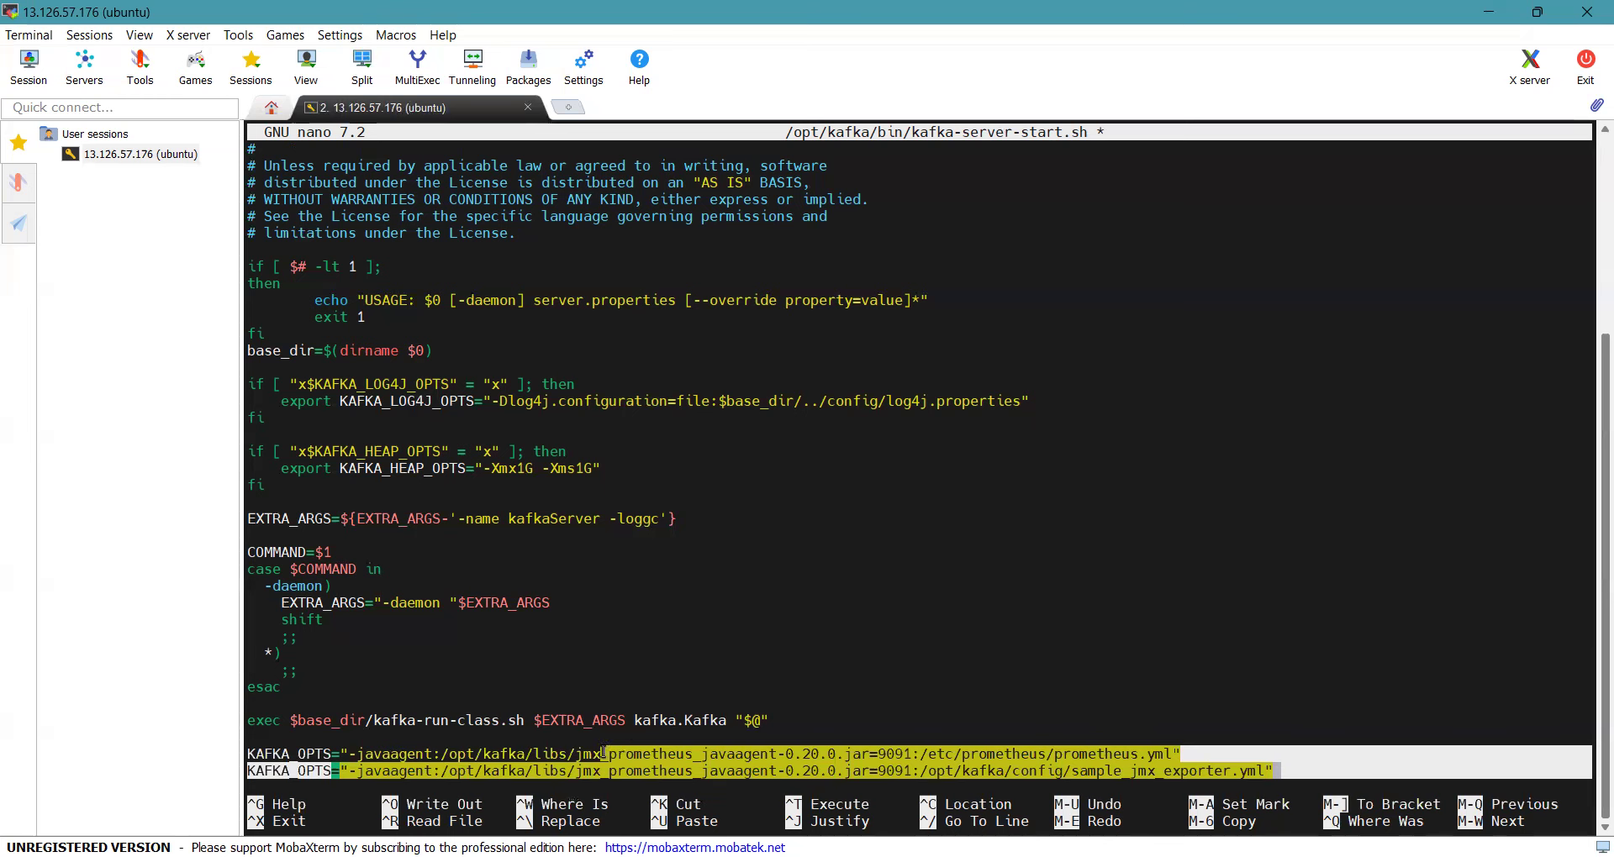
{"action": "left_click", "coordinate": [1043, 723]}
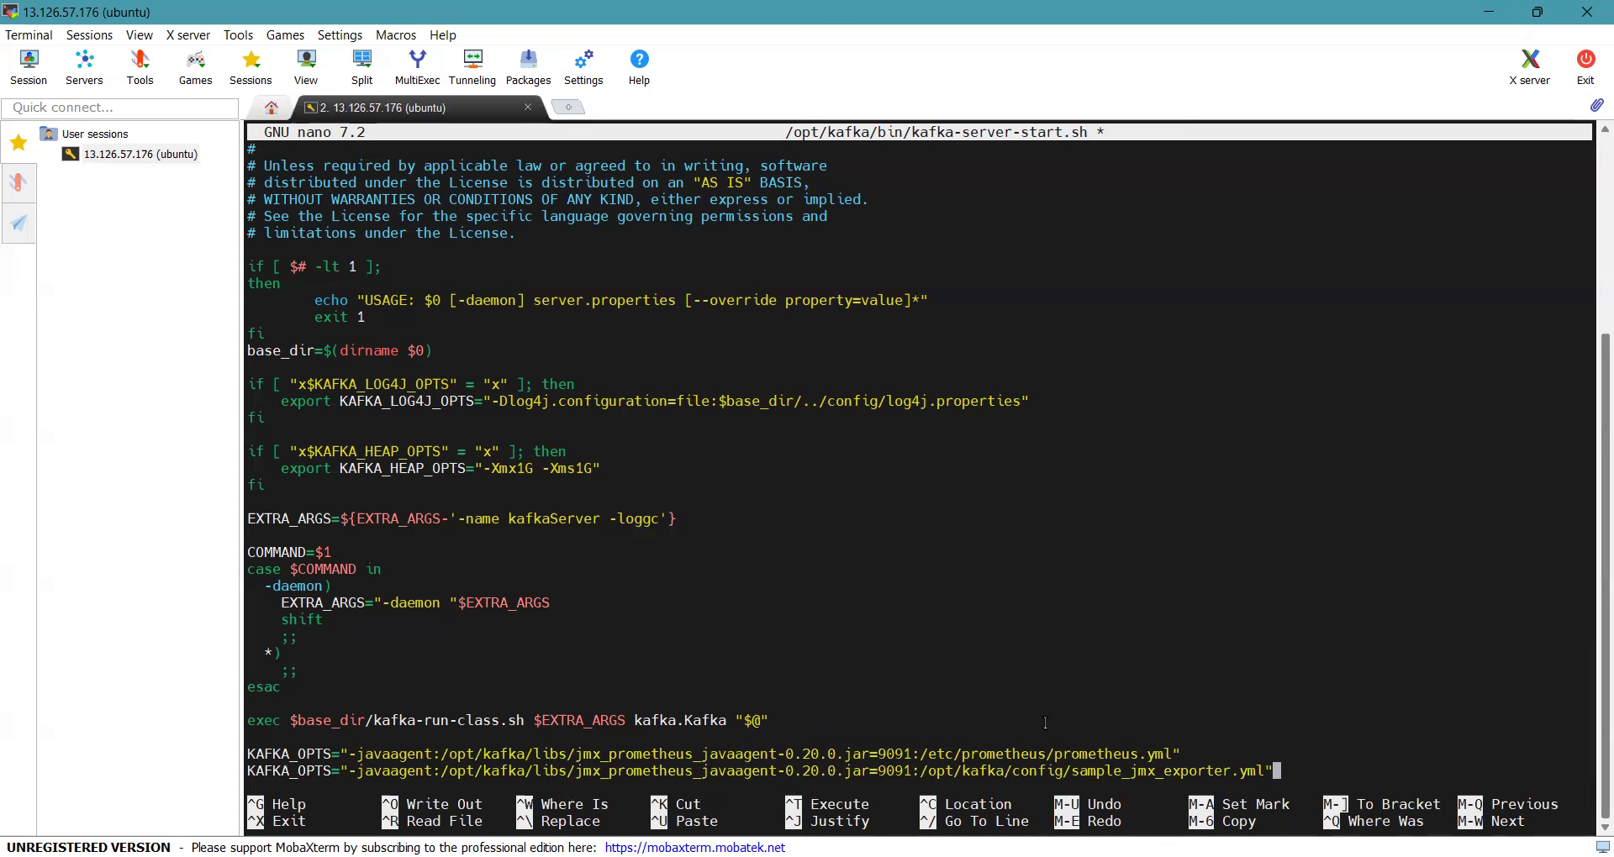
Step: Save kafka-server-start.sh and exit nano, then switch to the Chrome tutorial
{"action": "key", "text": "ctrl+x"}
{"action": "key", "text": "y"}
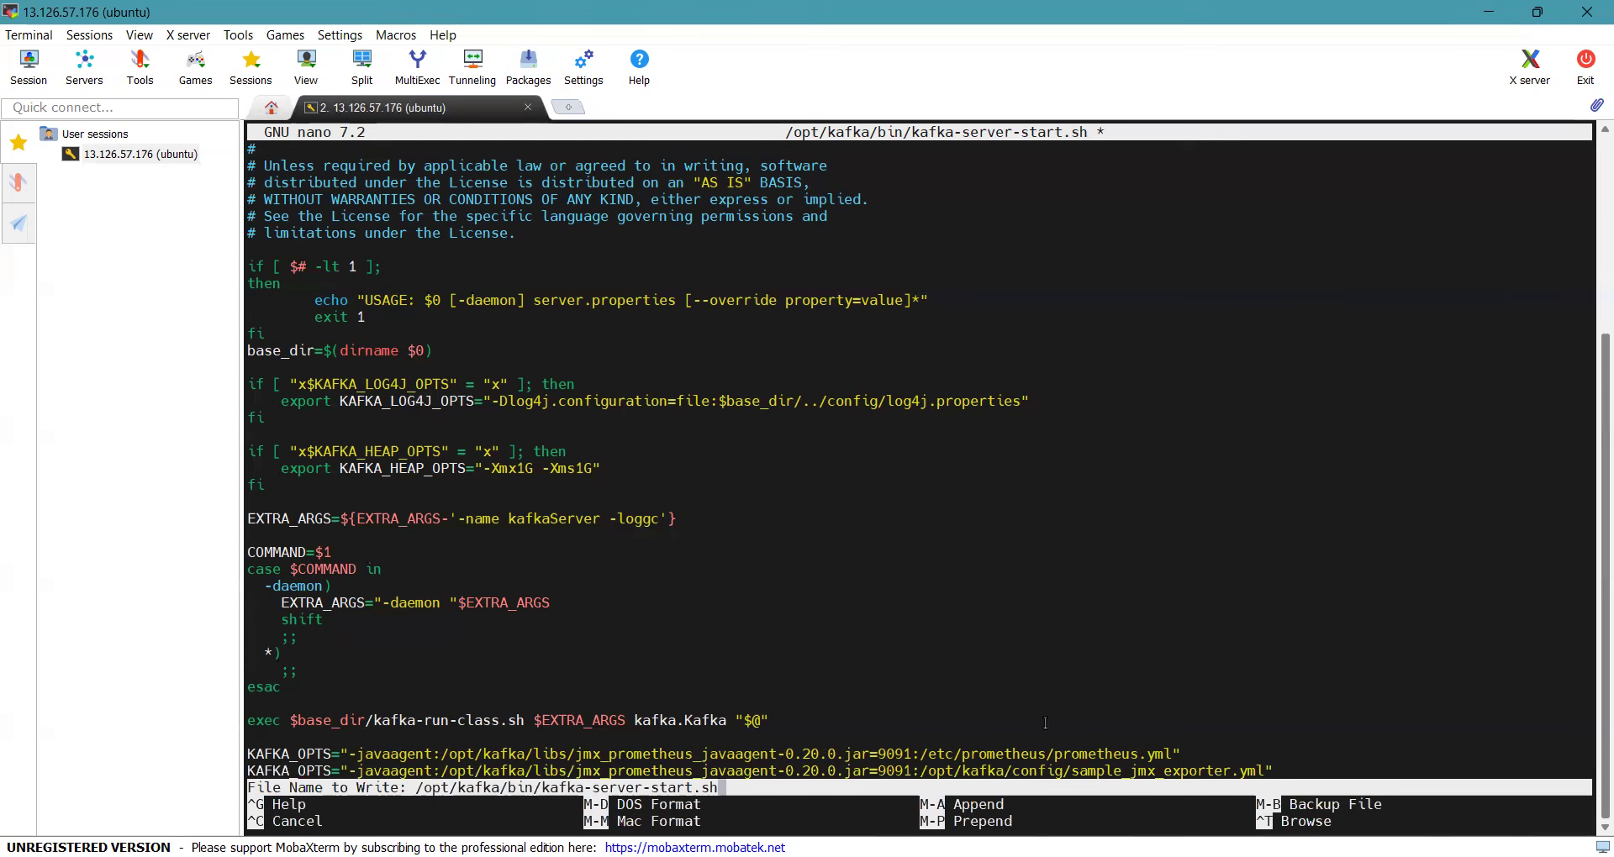
{"action": "key", "text": "Return"}
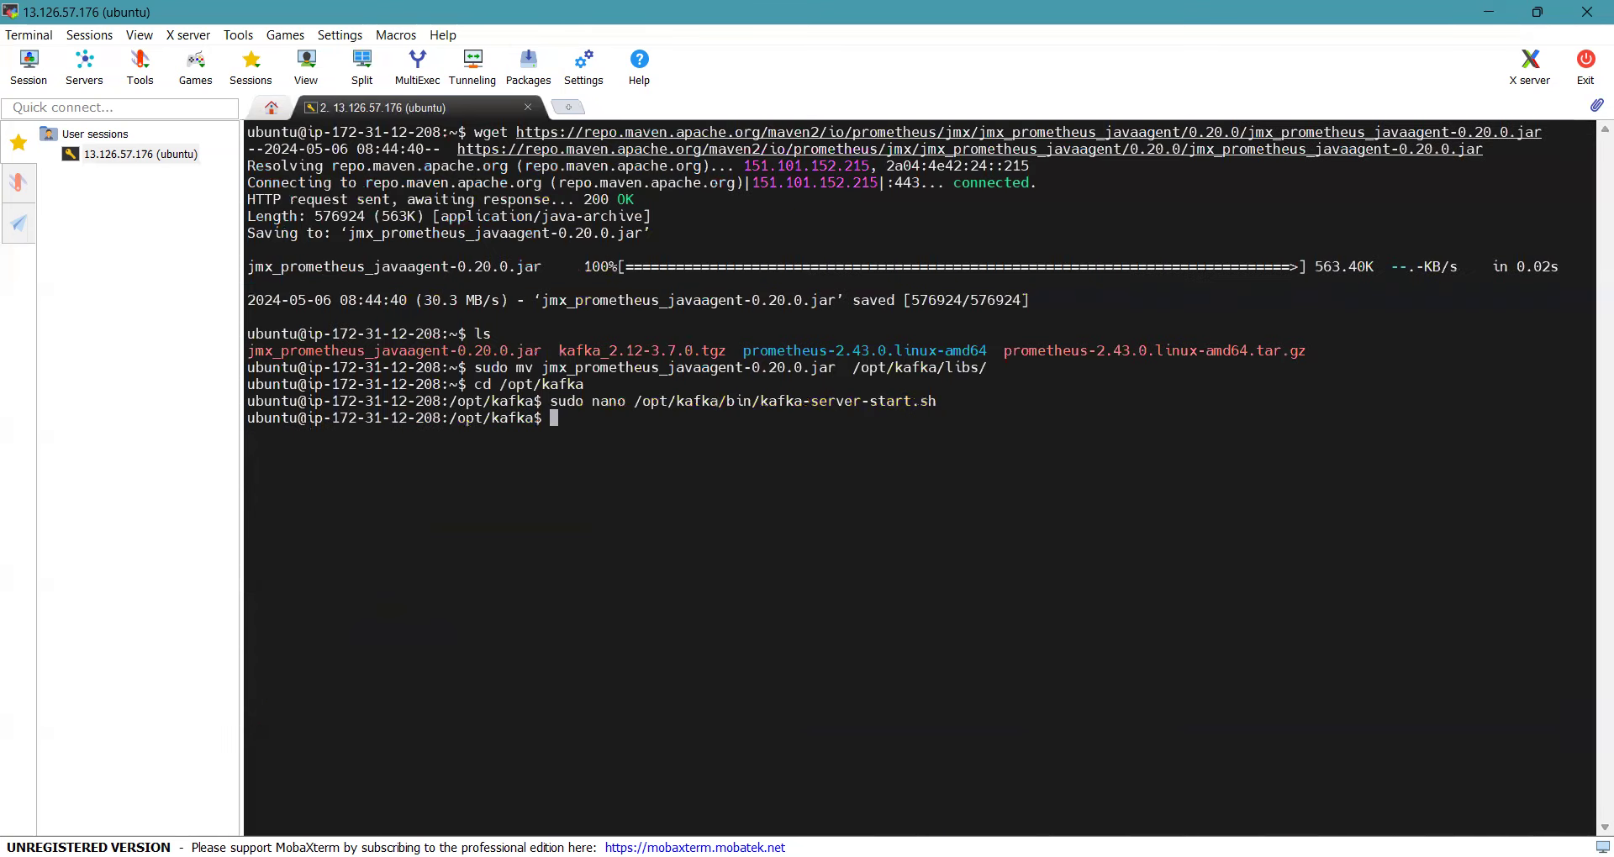
{"action": "key", "text": "alt+Tab"}
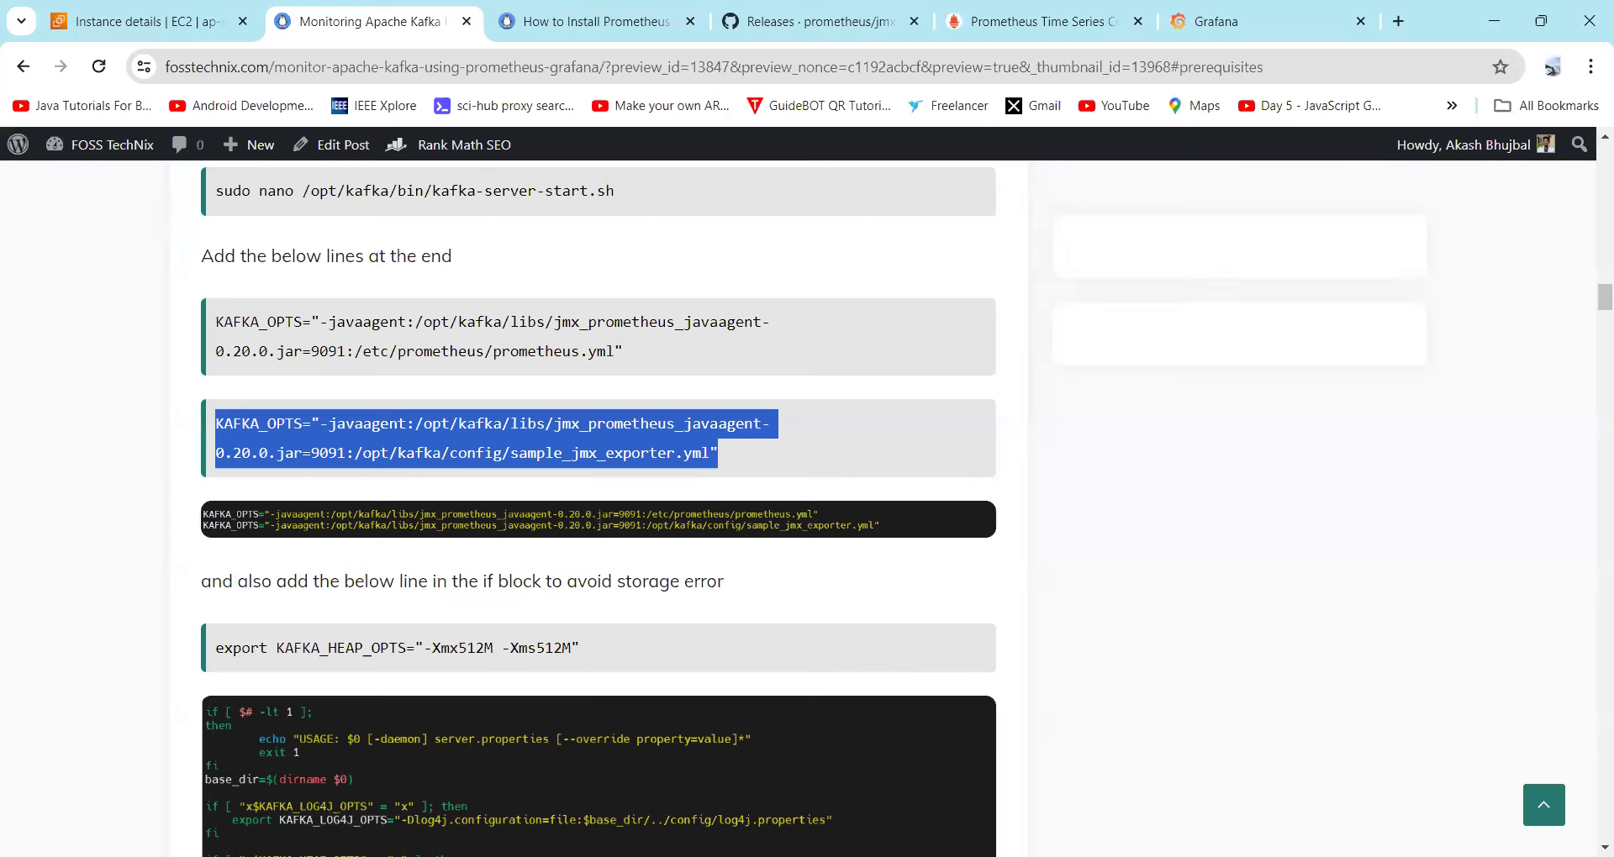
Step: Copy 'sudo systemctl daemon-reload' from the tutorial and run it in the server terminal
{"action": "key", "text": "alt+Tab"}
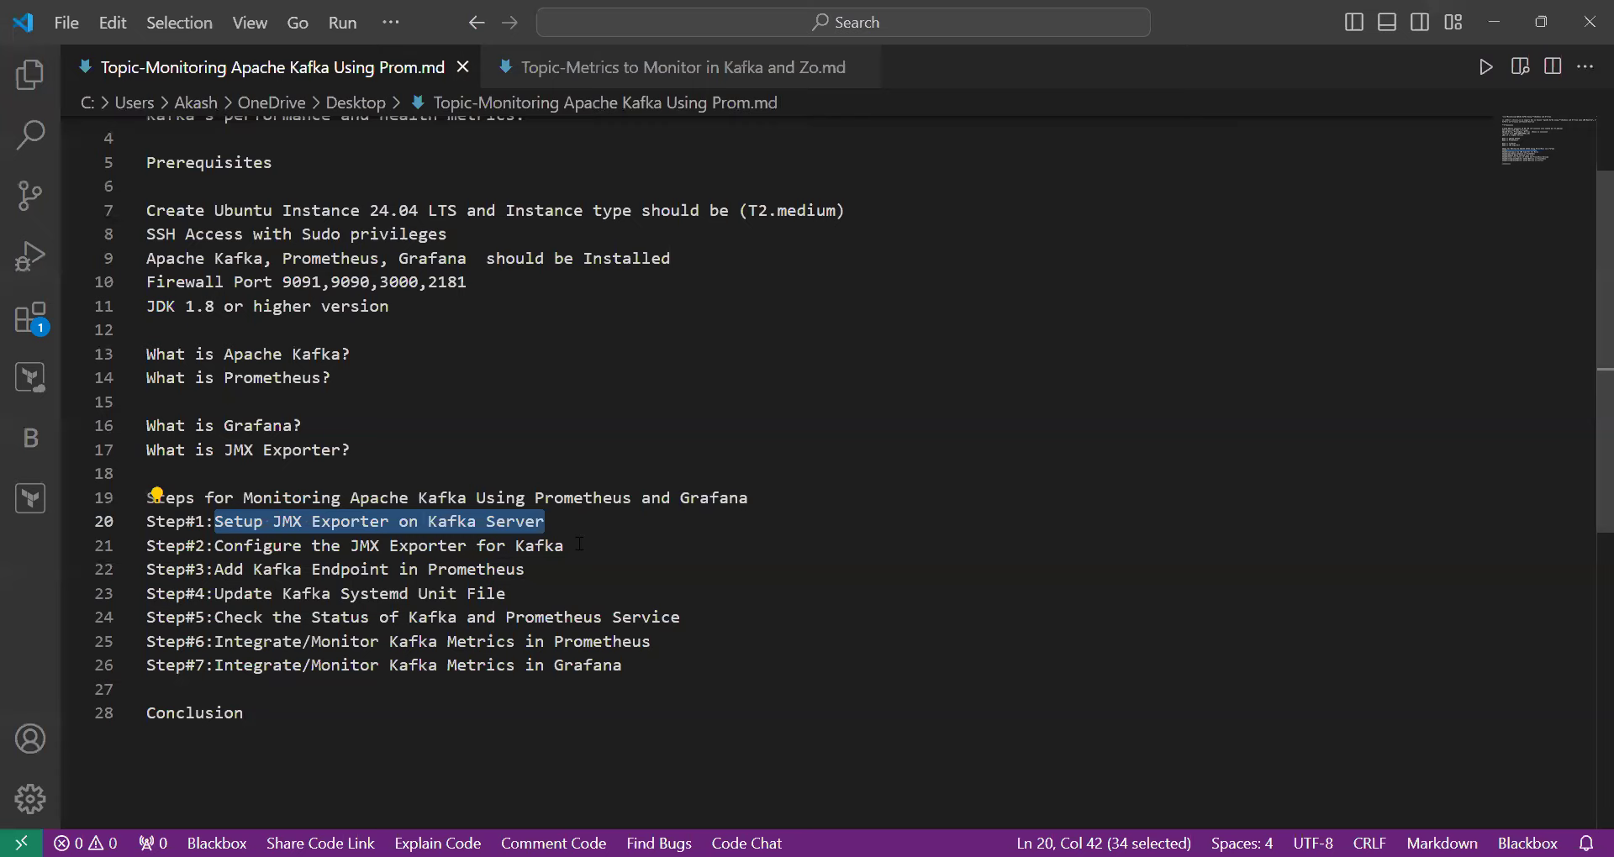
{"action": "left_click_drag", "start_coordinate": [564, 546], "coordinate": [342, 546]}
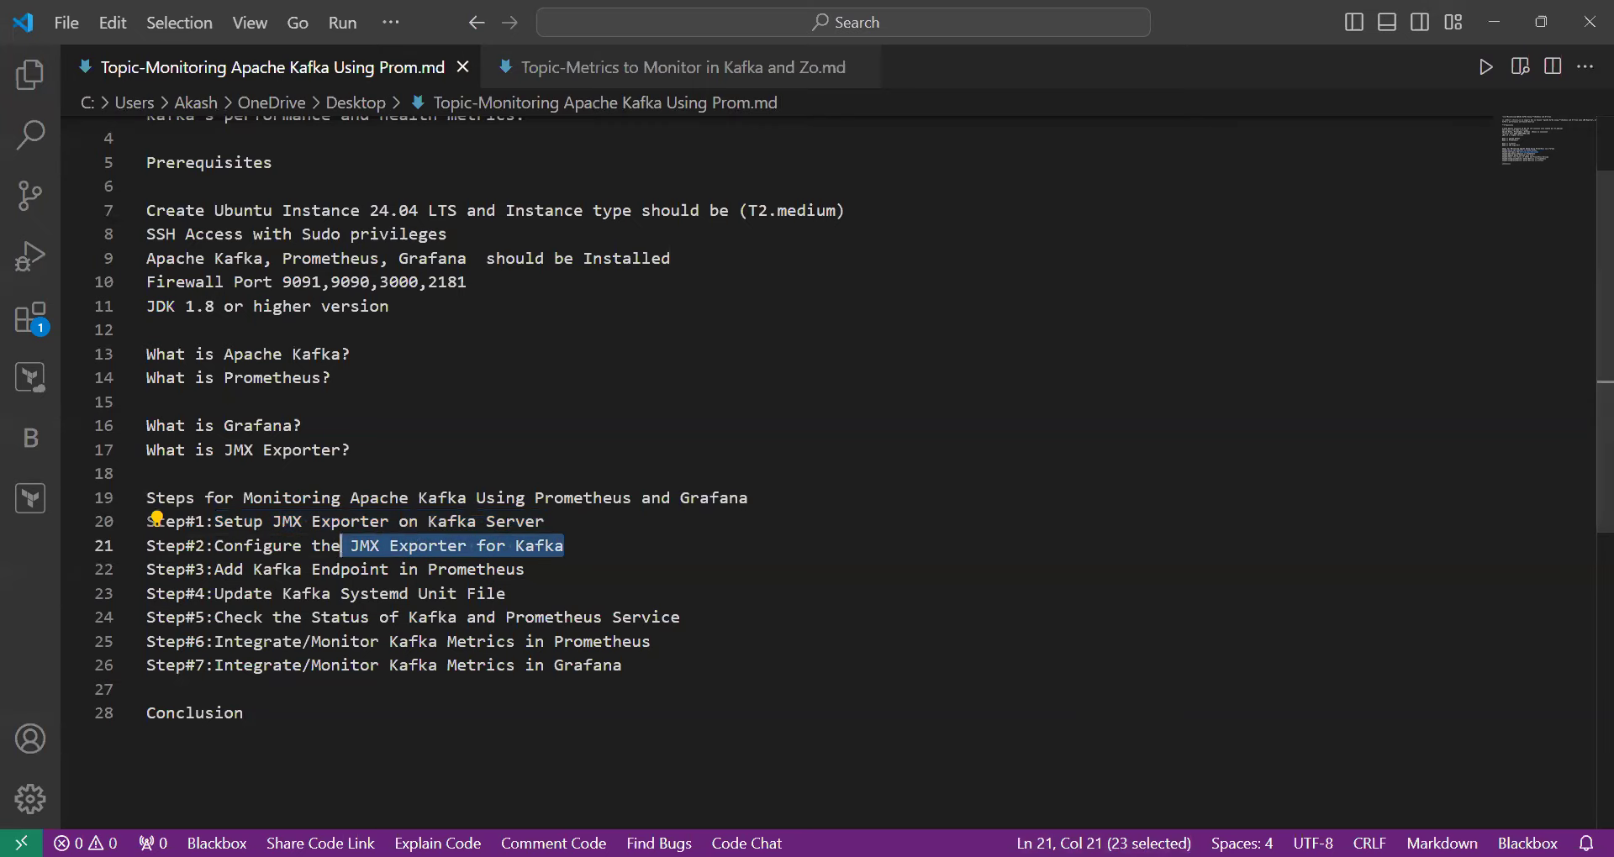
{"action": "key", "text": "alt+Tab"}
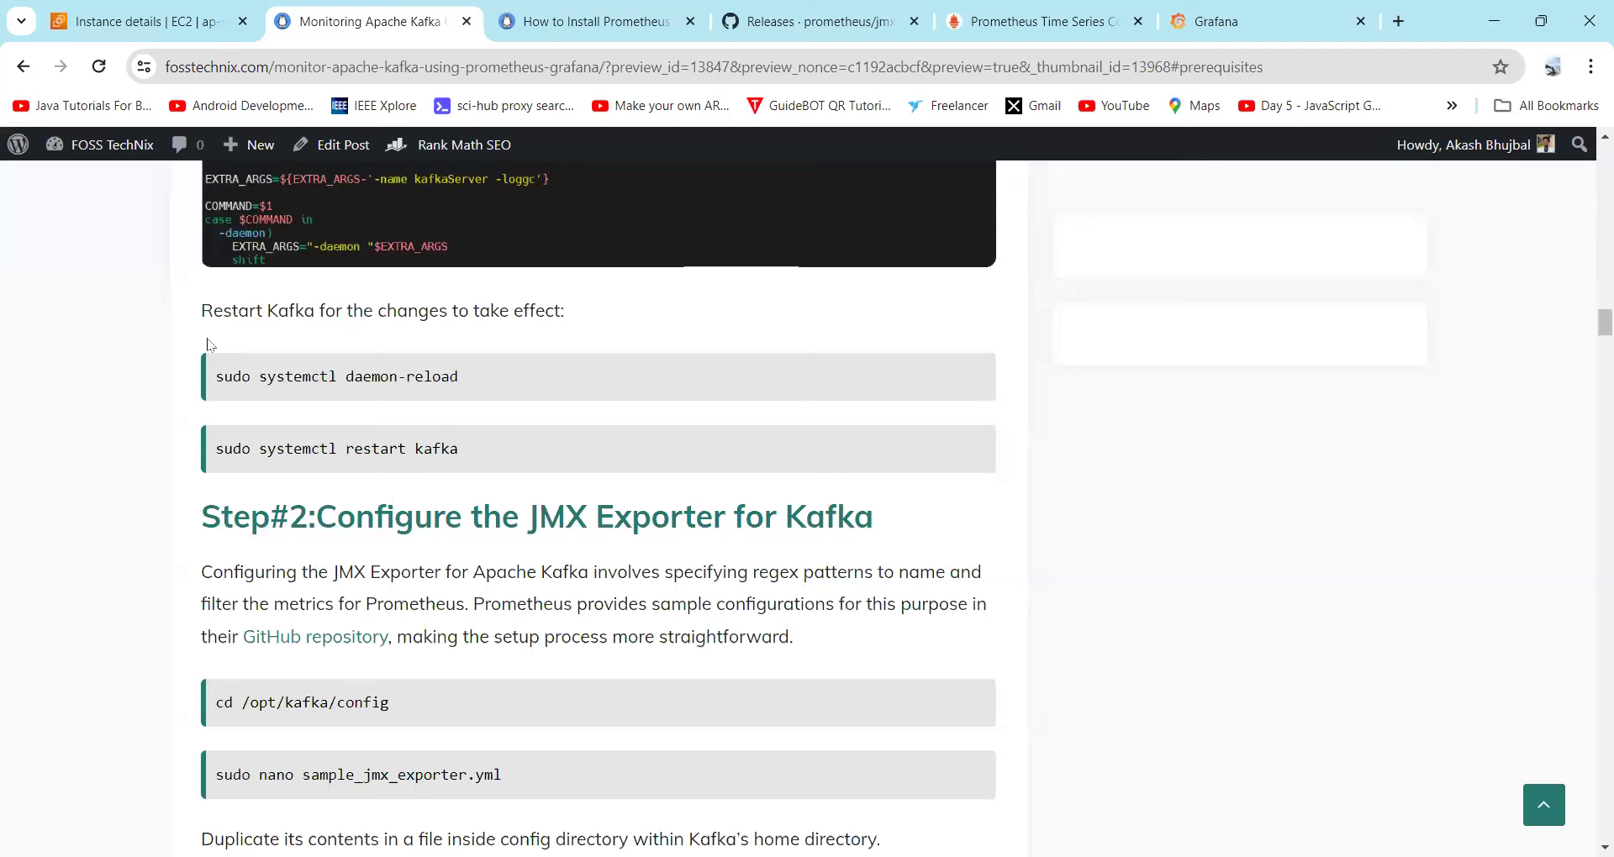
{"action": "left_click_drag", "start_coordinate": [213, 376], "coordinate": [477, 365]}
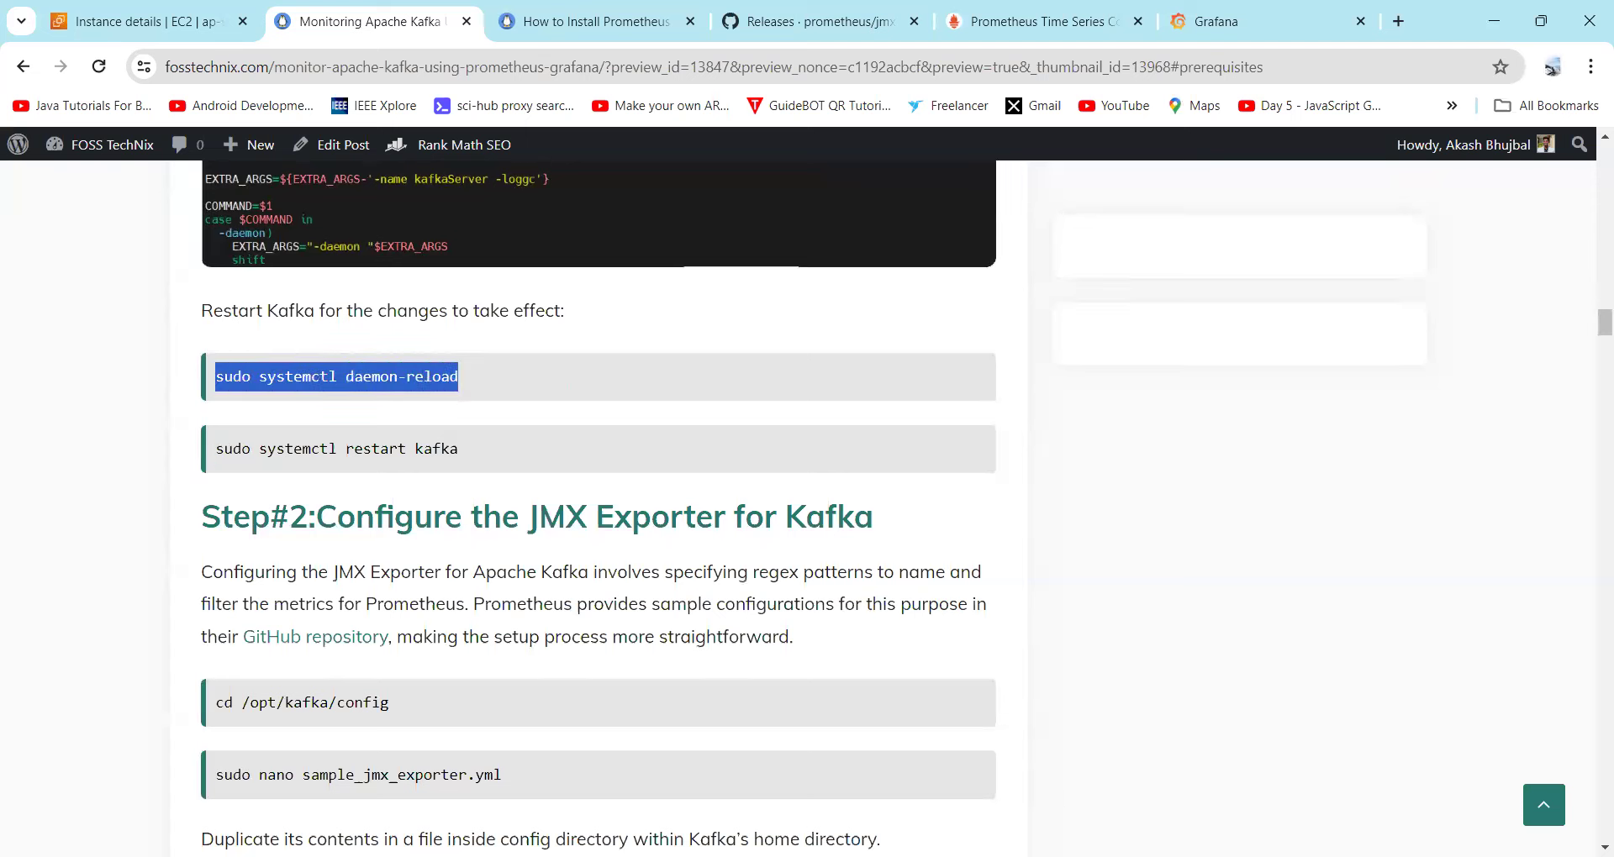
{"action": "key", "text": "alt+Tab"}
{"action": "right_click", "coordinate": [851, 548]}
{"action": "key", "text": "Return"}
{"action": "right_click", "coordinate": [851, 548]}
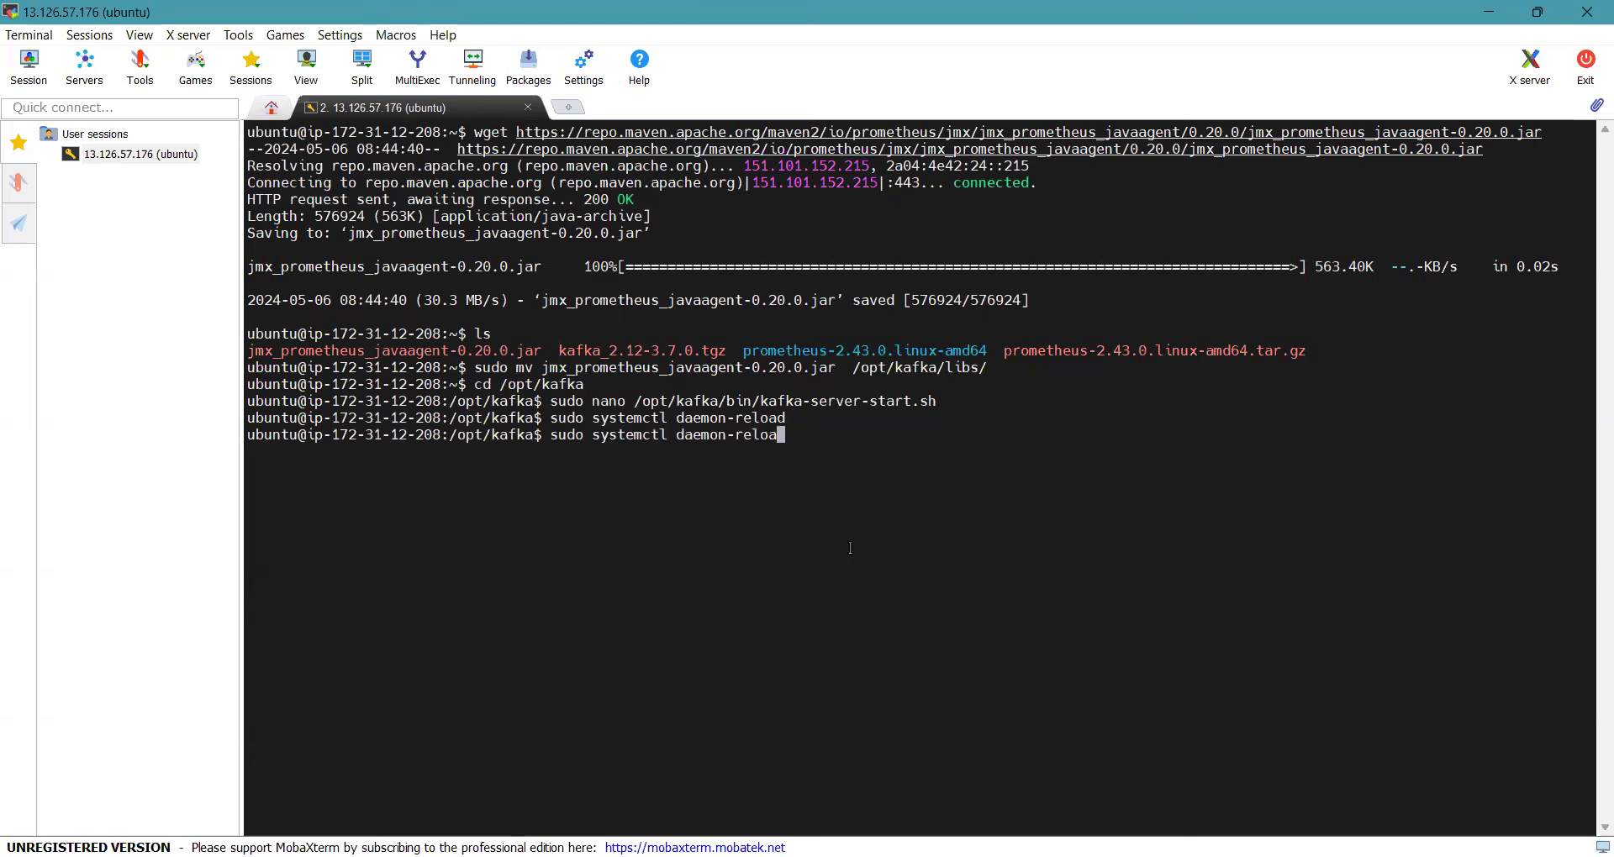
Step: Turn the repeated command into 'sudo systemctl restart kafka' and run it, then return to the tutorial
{"action": "key", "text": "BackSpace"}
{"action": "key", "text": "BackSpace"}
{"action": "key", "text": "BackSpace"}
{"action": "key", "text": "BackSpace"}
{"action": "key", "text": "BackSpace"}
{"action": "key", "text": "BackSpace"}
{"action": "key", "text": "BackSpace"}
{"action": "key", "text": "BackSpace"}
{"action": "key", "text": "BackSpace"}
{"action": "key", "text": "BackSpace"}
{"action": "key", "text": "BackSpace"}
{"action": "key", "text": "BackSpace"}
{"action": "key", "text": "BackSpace"}
{"action": "type", "text": "restart kafka"}
{"action": "key", "text": "Return"}
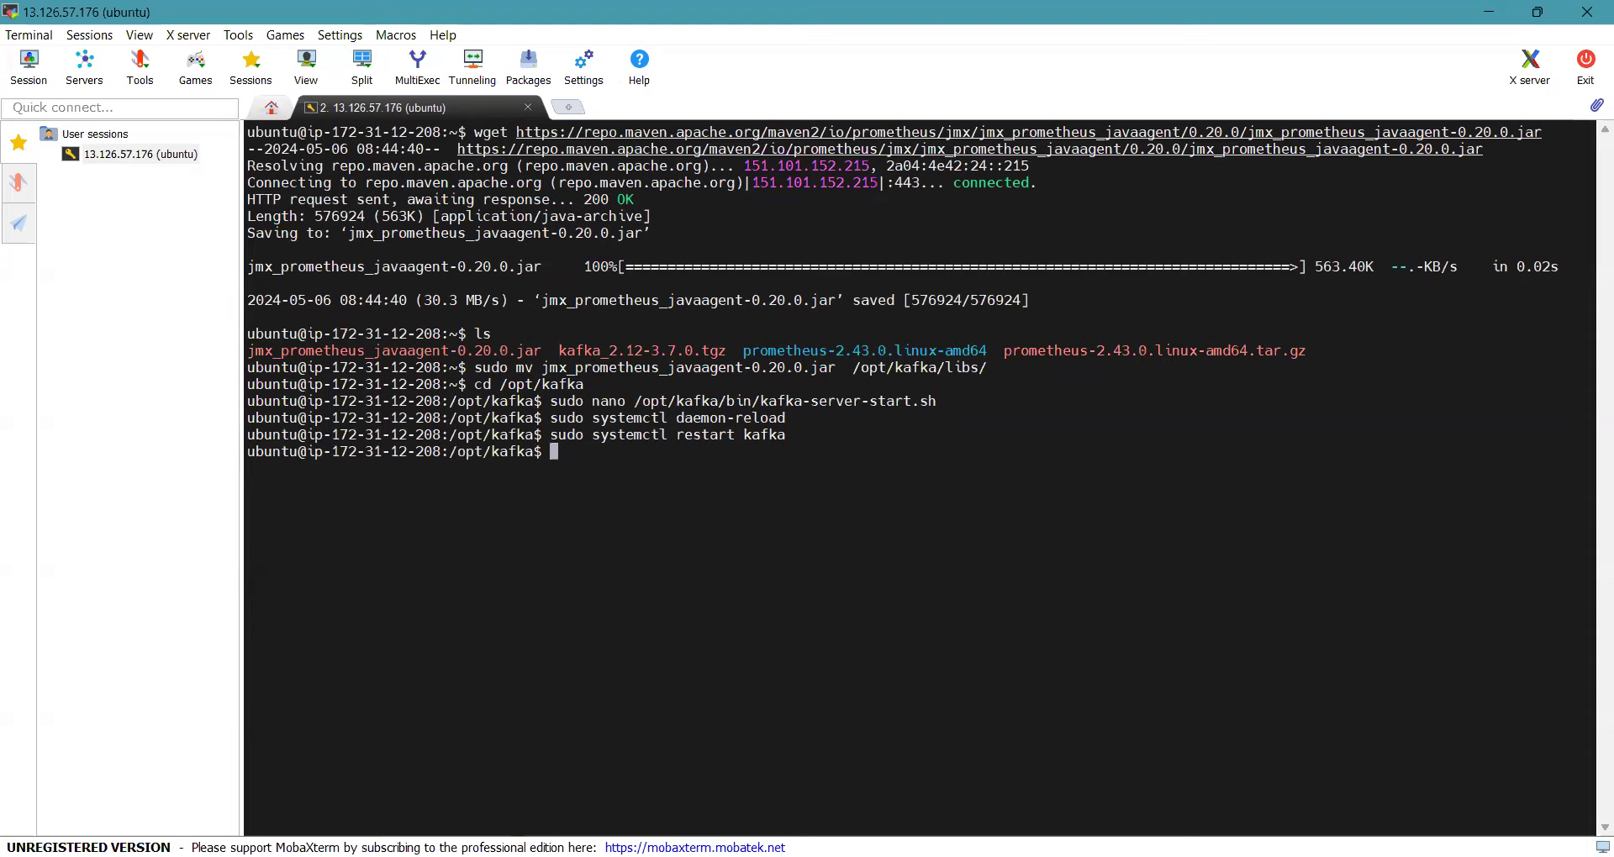
{"action": "key", "text": "alt+Tab"}
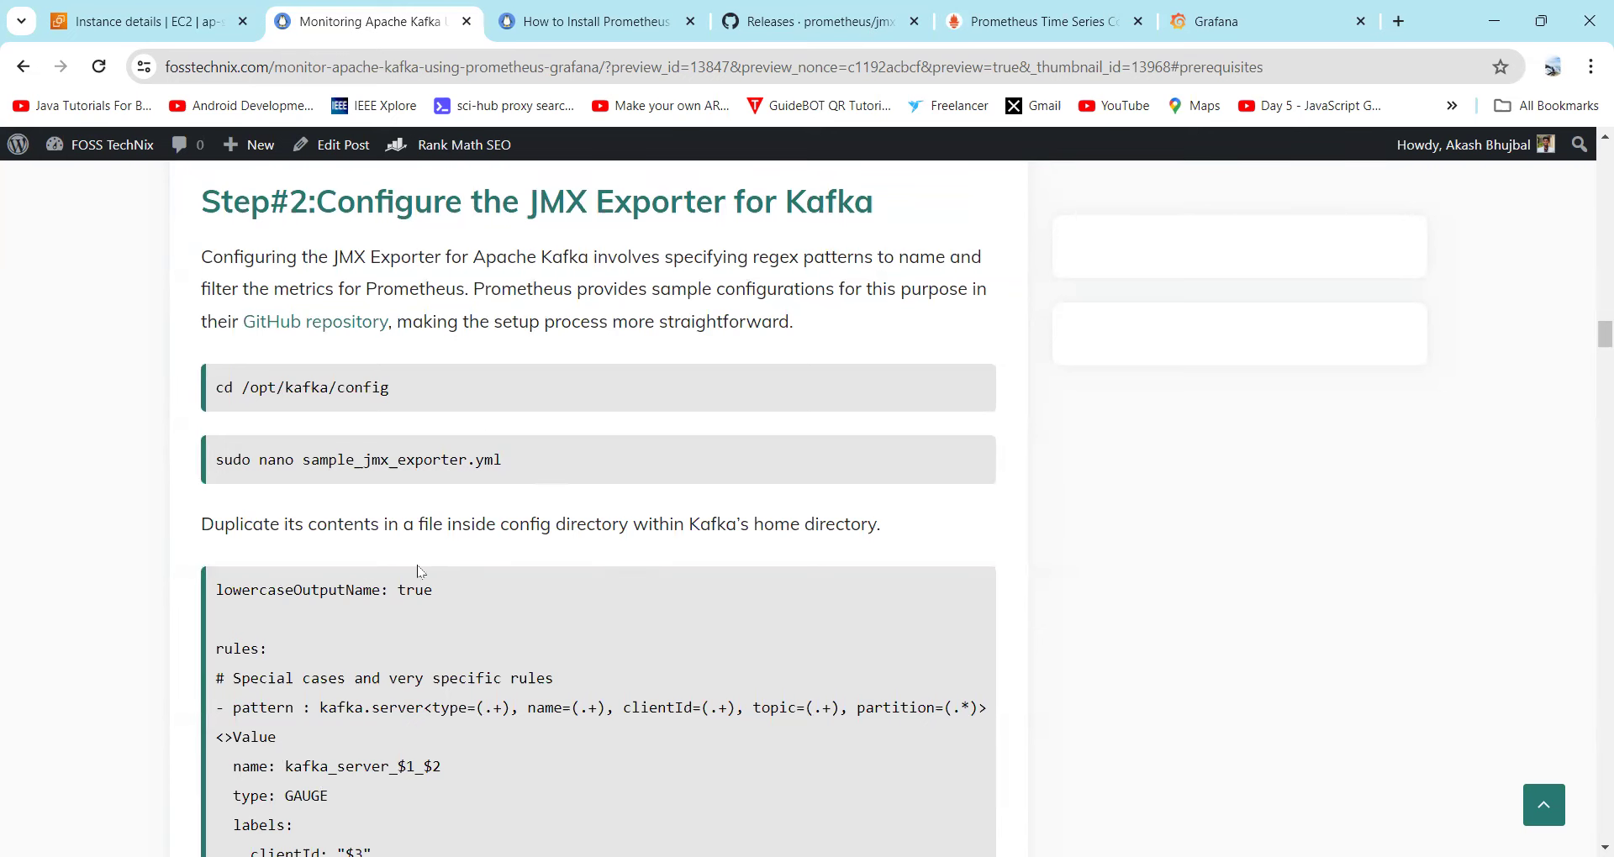
{"action": "left_click_drag", "start_coordinate": [485, 283], "coordinate": [664, 288]}
{"action": "left_click", "coordinate": [656, 321]}
{"action": "left_click_drag", "start_coordinate": [497, 335], "coordinate": [639, 331]}
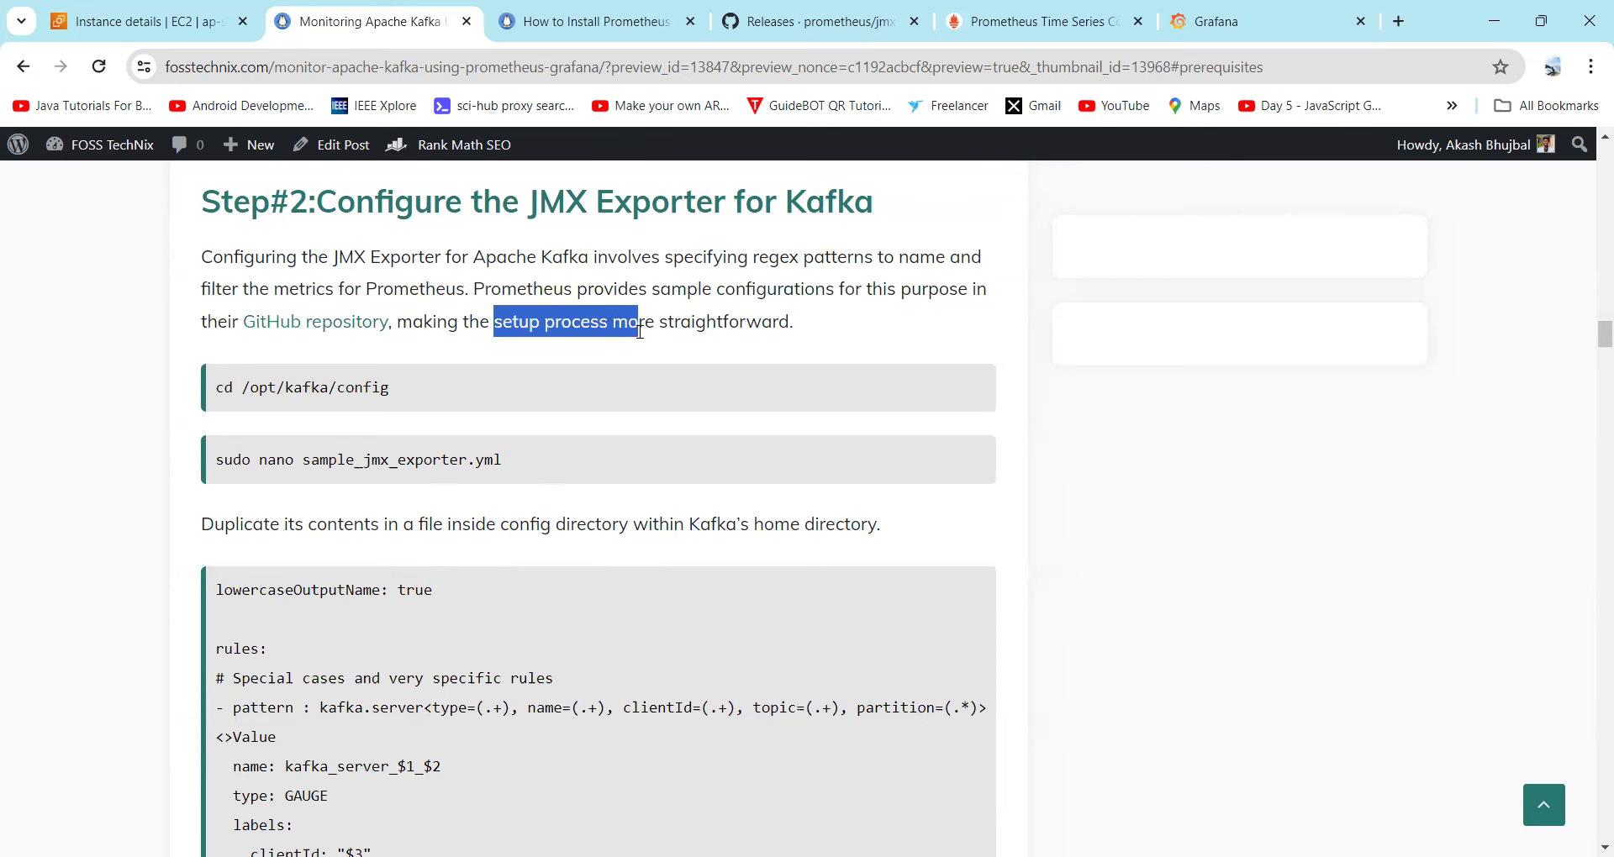
{"action": "left_click", "coordinate": [798, 324]}
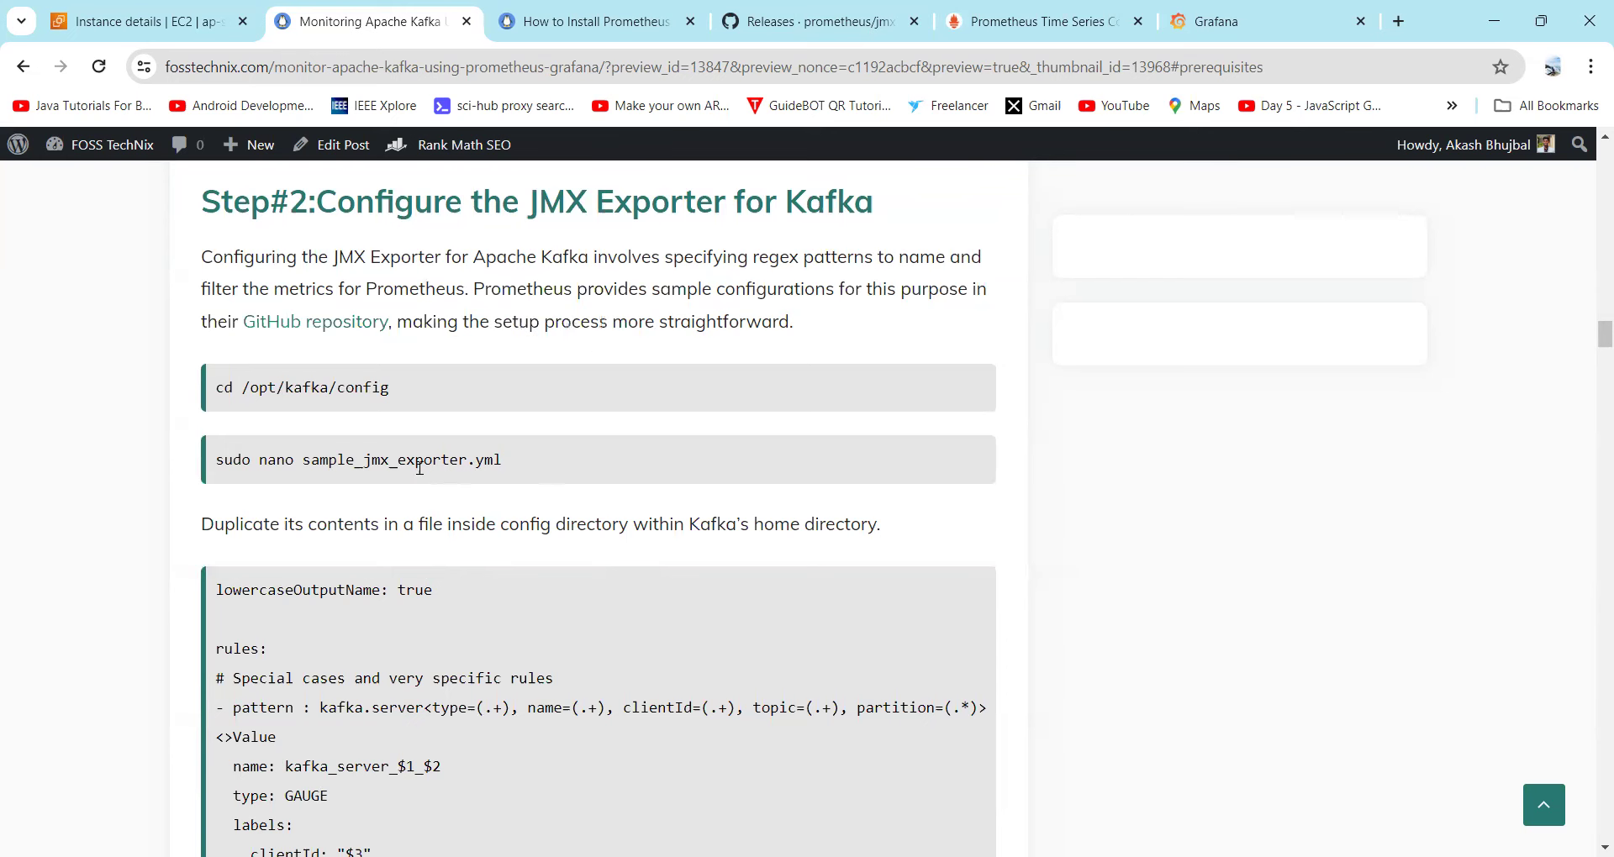
{"action": "left_click_drag", "start_coordinate": [305, 463], "coordinate": [507, 464]}
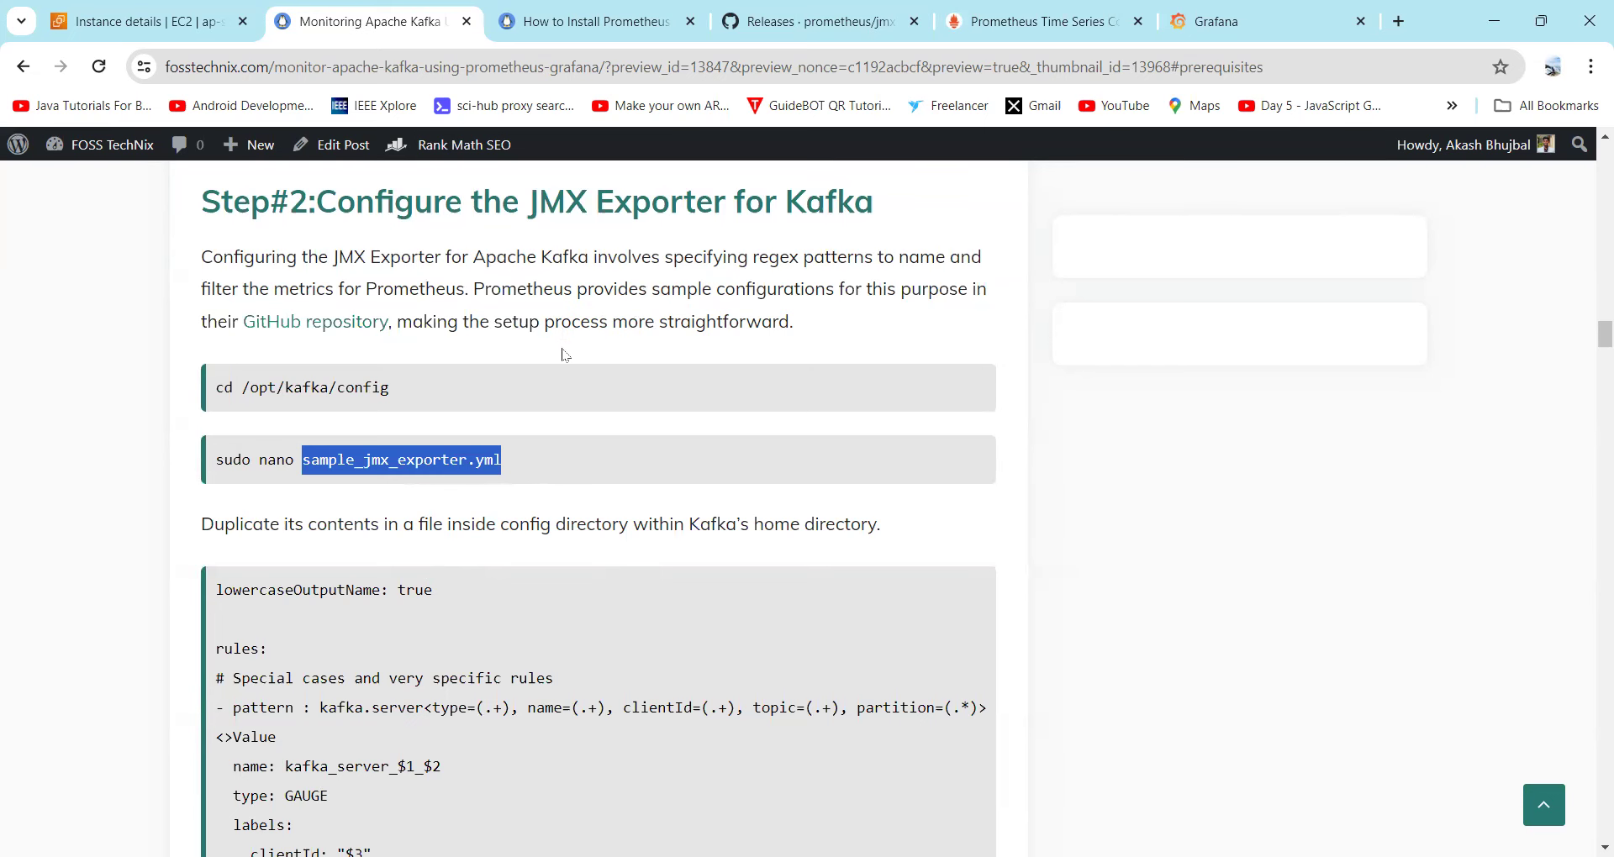
{"action": "left_click", "coordinate": [548, 430]}
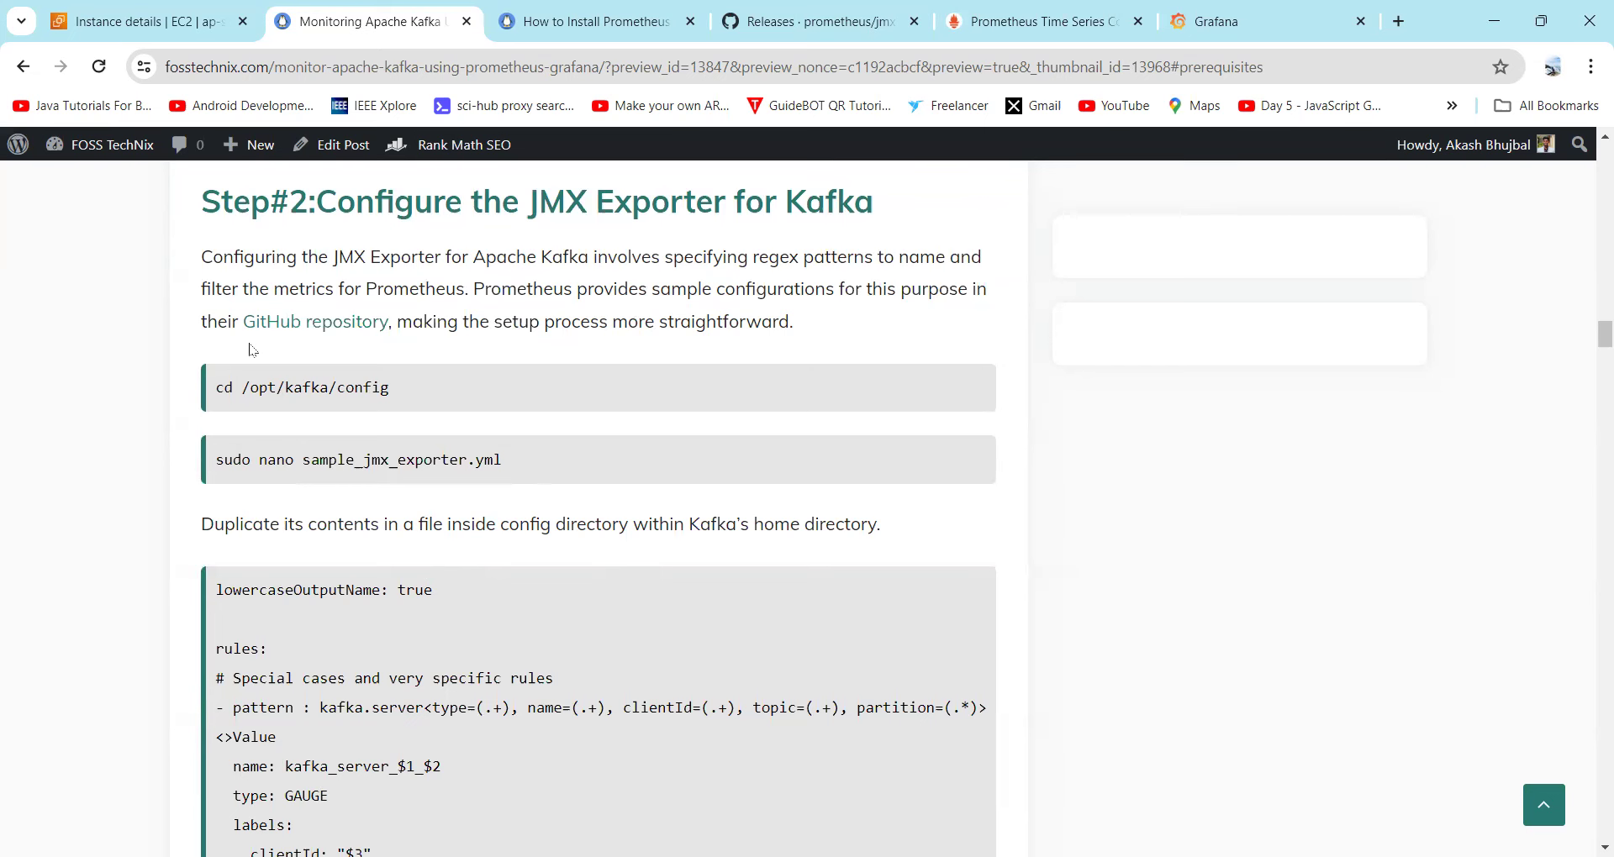
Step: Open jmx_exporter's example_configs/kafka-2_0_0.yml on GitHub in a new tab
{"action": "left_click", "coordinate": [299, 333]}
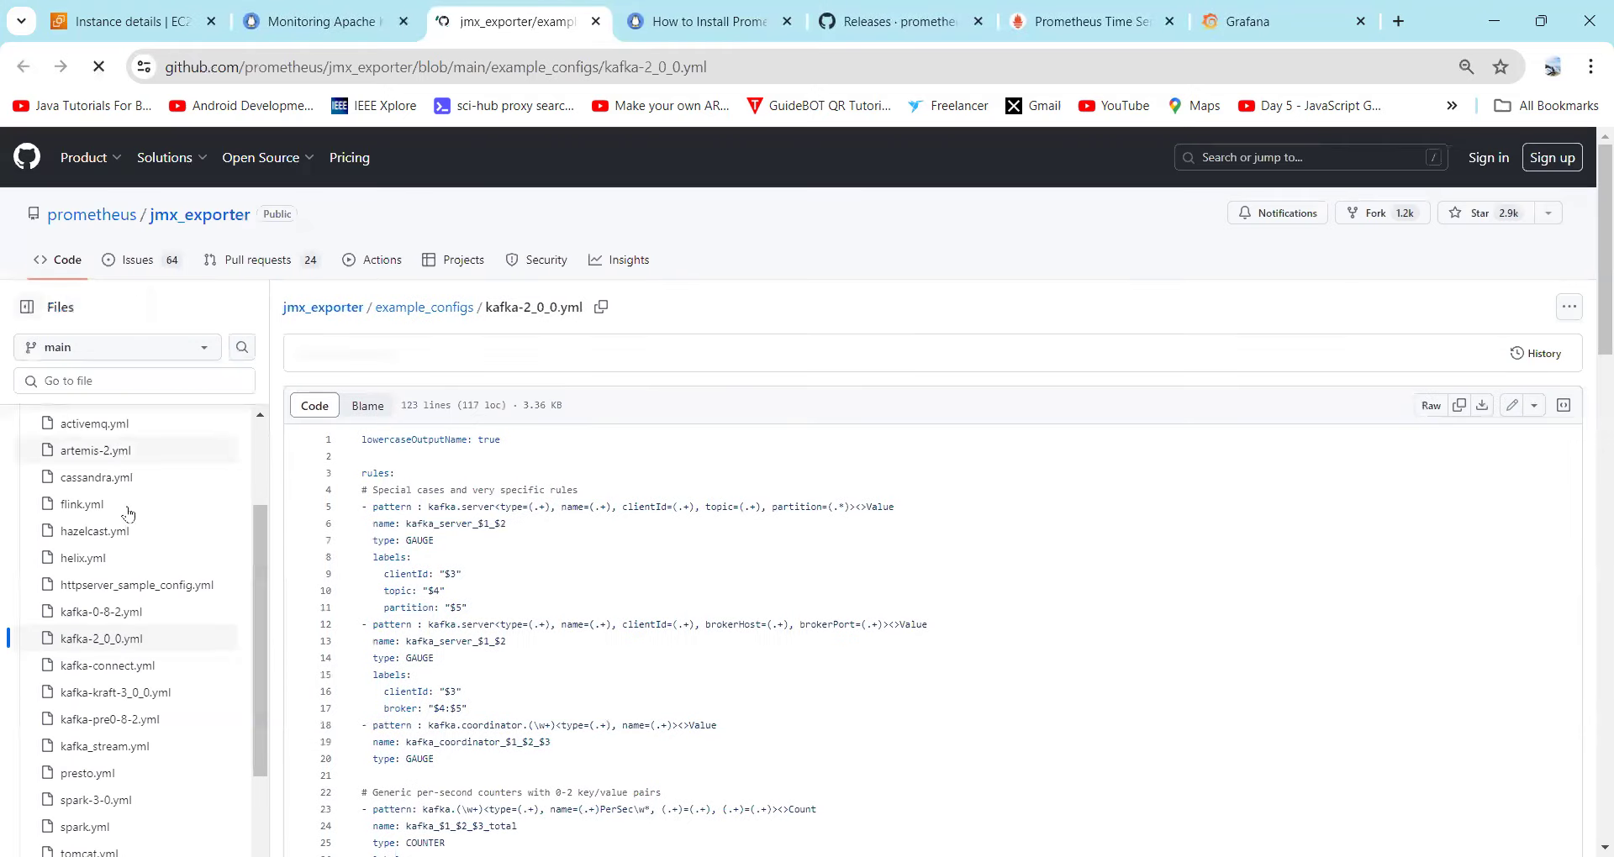
{"action": "scroll", "coordinate": [515, 412], "scroll_direction": "down", "scroll_amount": 4}
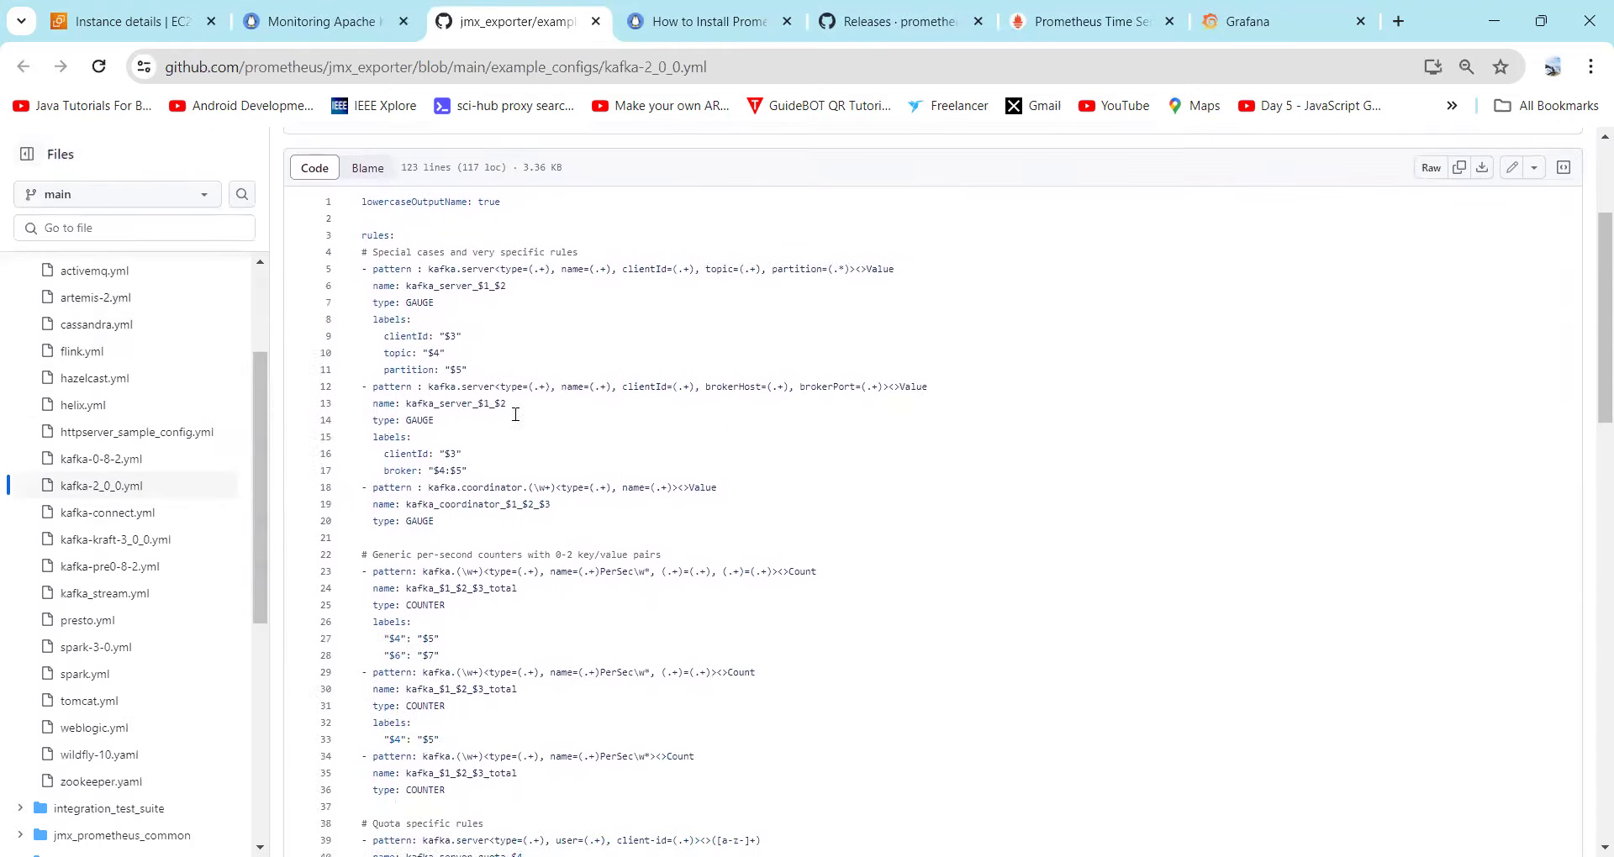
{"action": "scroll", "coordinate": [515, 412], "scroll_direction": "up", "scroll_amount": 5}
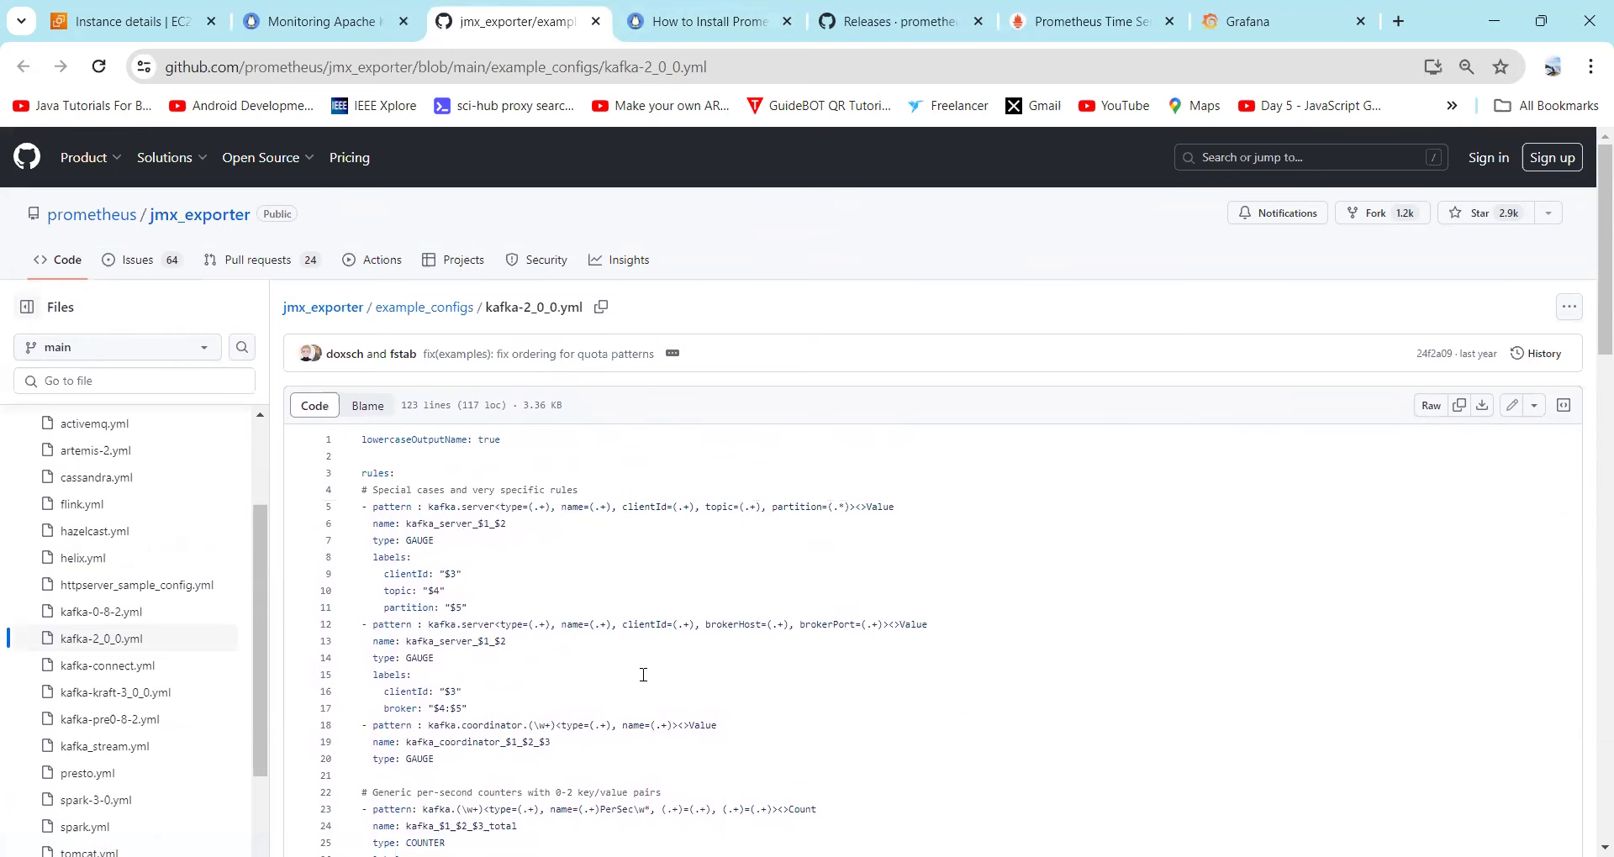
{"action": "scroll", "coordinate": [643, 675], "scroll_direction": "down", "scroll_amount": 3}
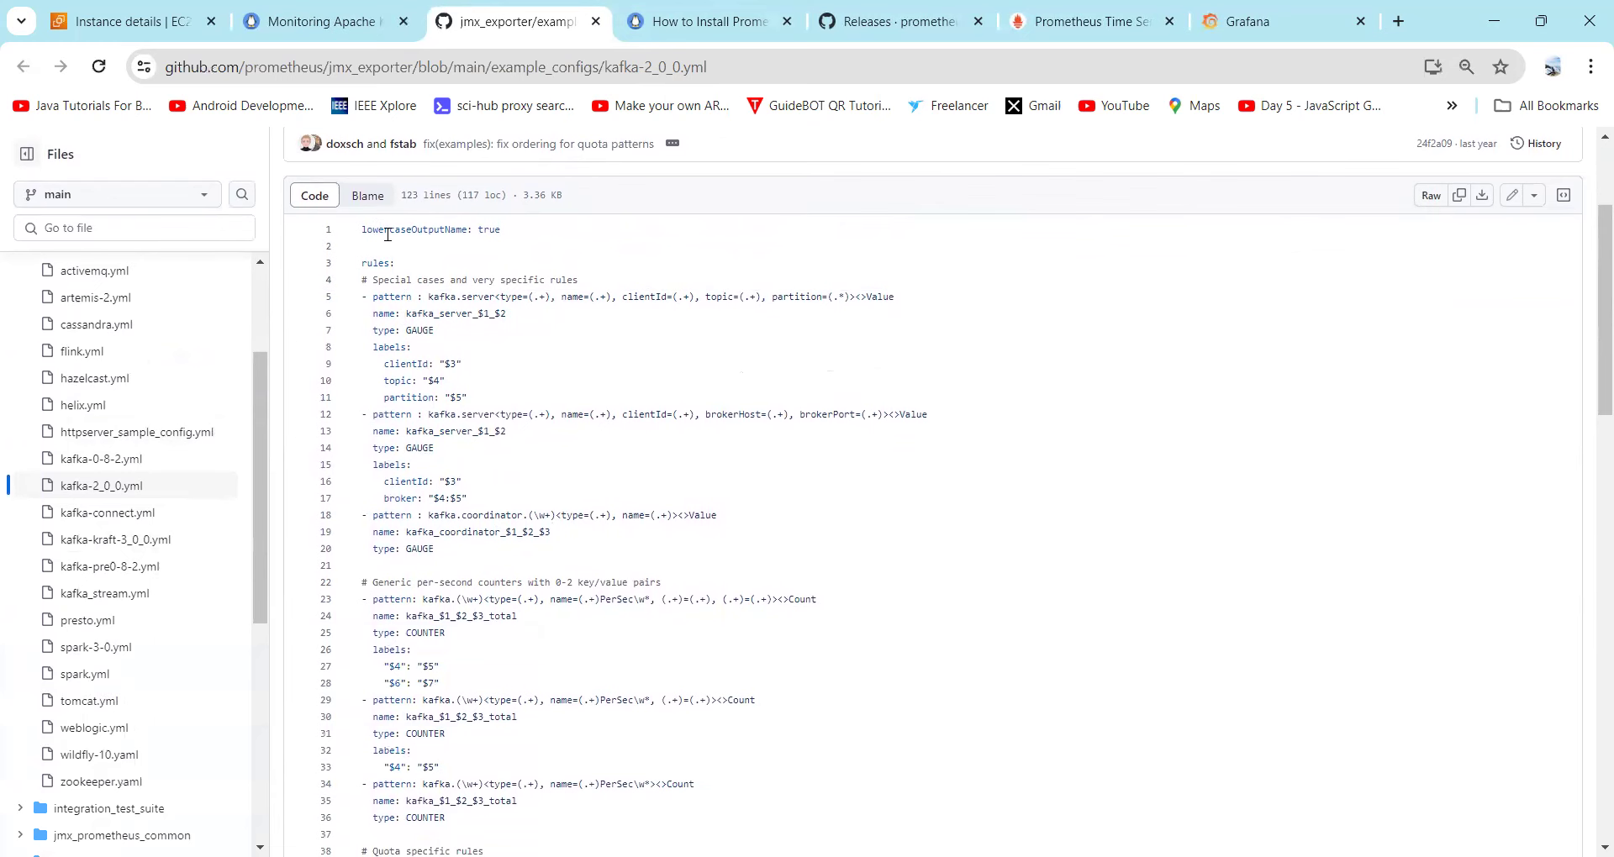
{"action": "scroll", "coordinate": [485, 531], "scroll_direction": "up", "scroll_amount": 3}
{"action": "scroll", "coordinate": [533, 462], "scroll_direction": "down", "scroll_amount": 3}
Step: Review the kafka-2_0_0.yml config lines, then return to the Monitoring Apache Kafka tutorial
{"action": "left_click_drag", "start_coordinate": [349, 224], "coordinate": [514, 627]}
{"action": "scroll", "coordinate": [526, 639], "scroll_direction": "down", "scroll_amount": 4}
{"action": "scroll", "coordinate": [605, 679], "scroll_direction": "down", "scroll_amount": 3}
{"action": "scroll", "coordinate": [602, 731], "scroll_direction": "down", "scroll_amount": 3}
{"action": "scroll", "coordinate": [603, 694], "scroll_direction": "up", "scroll_amount": 6}
{"action": "scroll", "coordinate": [603, 689], "scroll_direction": "up", "scroll_amount": 12}
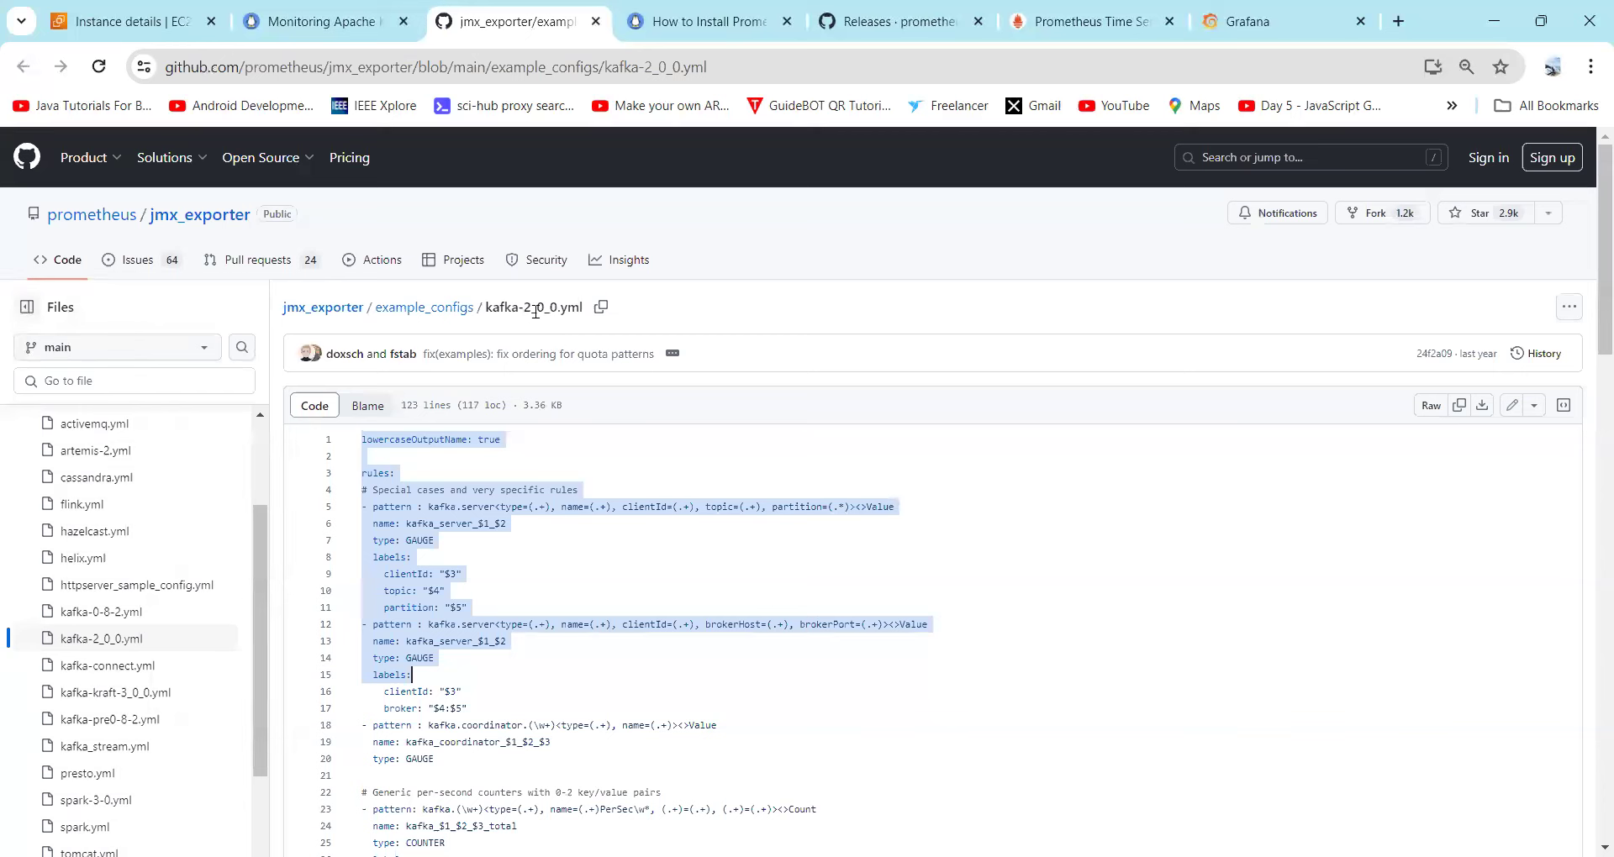
{"action": "left_click", "coordinate": [424, 591]}
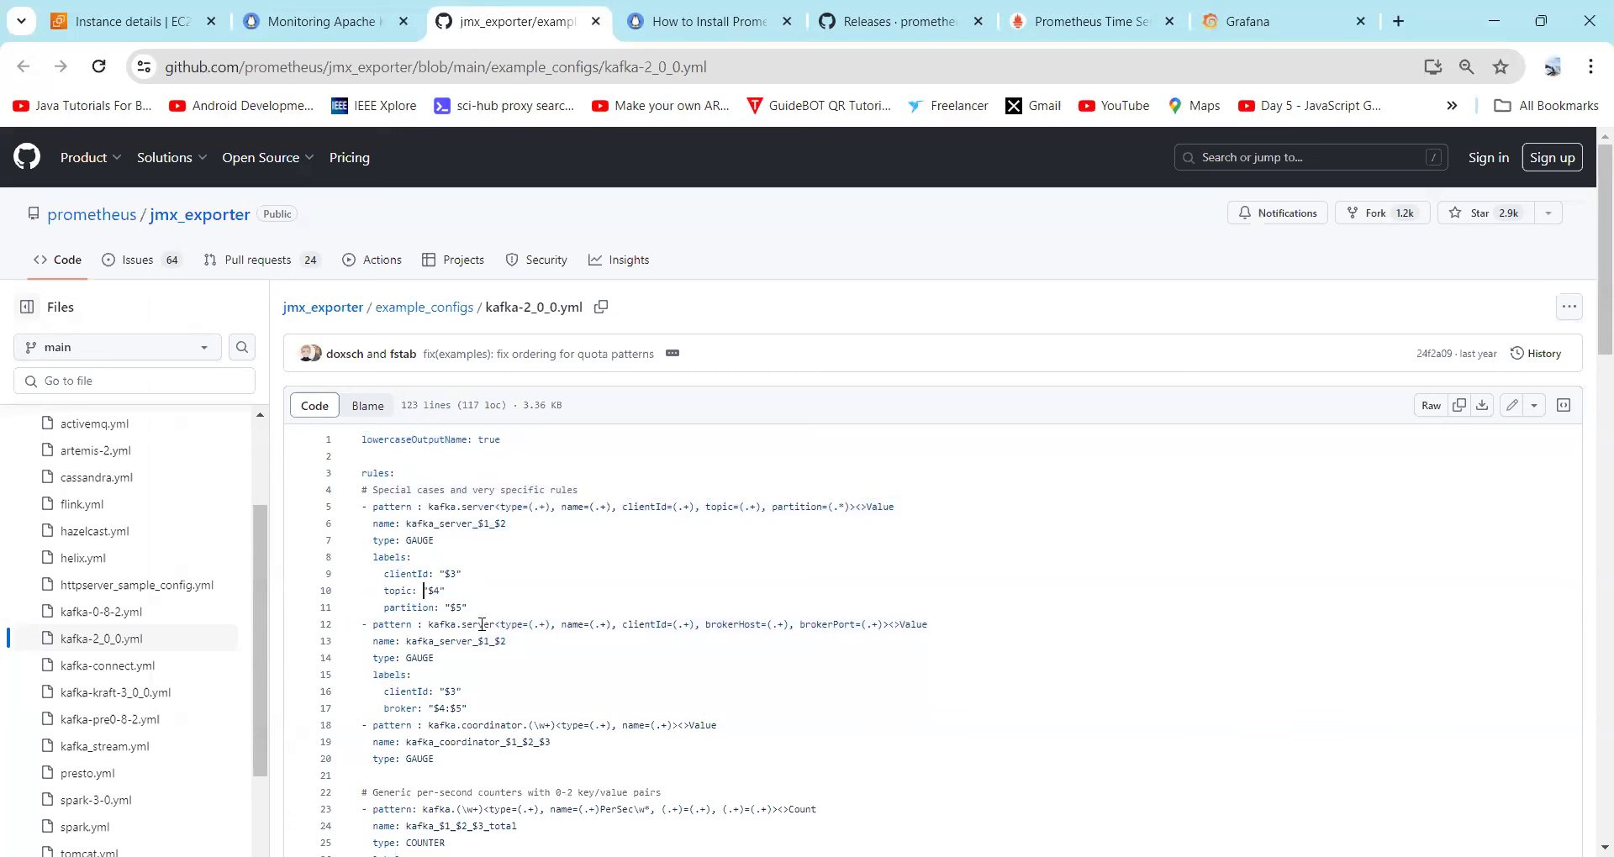
{"action": "left_click", "coordinate": [324, 21]}
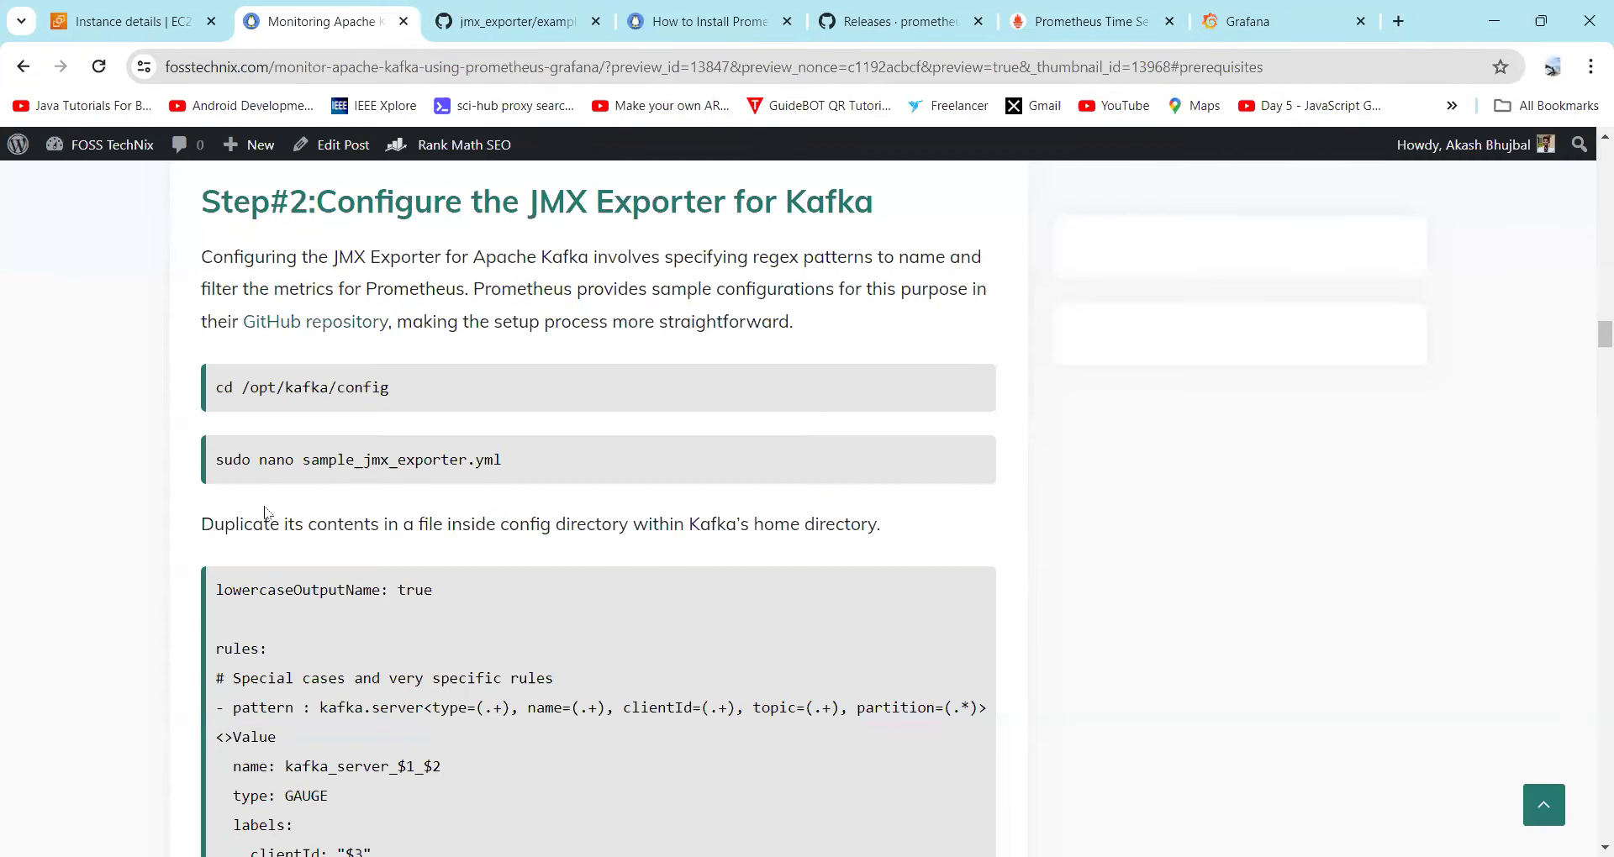
Step: Copy 'cd /opt/kafka/config' from the article and run it in the server shell
{"action": "left_click_drag", "start_coordinate": [297, 458], "coordinate": [505, 469]}
{"action": "left_click", "coordinate": [360, 402]}
{"action": "left_click_drag", "start_coordinate": [212, 391], "coordinate": [153, 380]}
{"action": "left_click", "coordinate": [432, 398]}
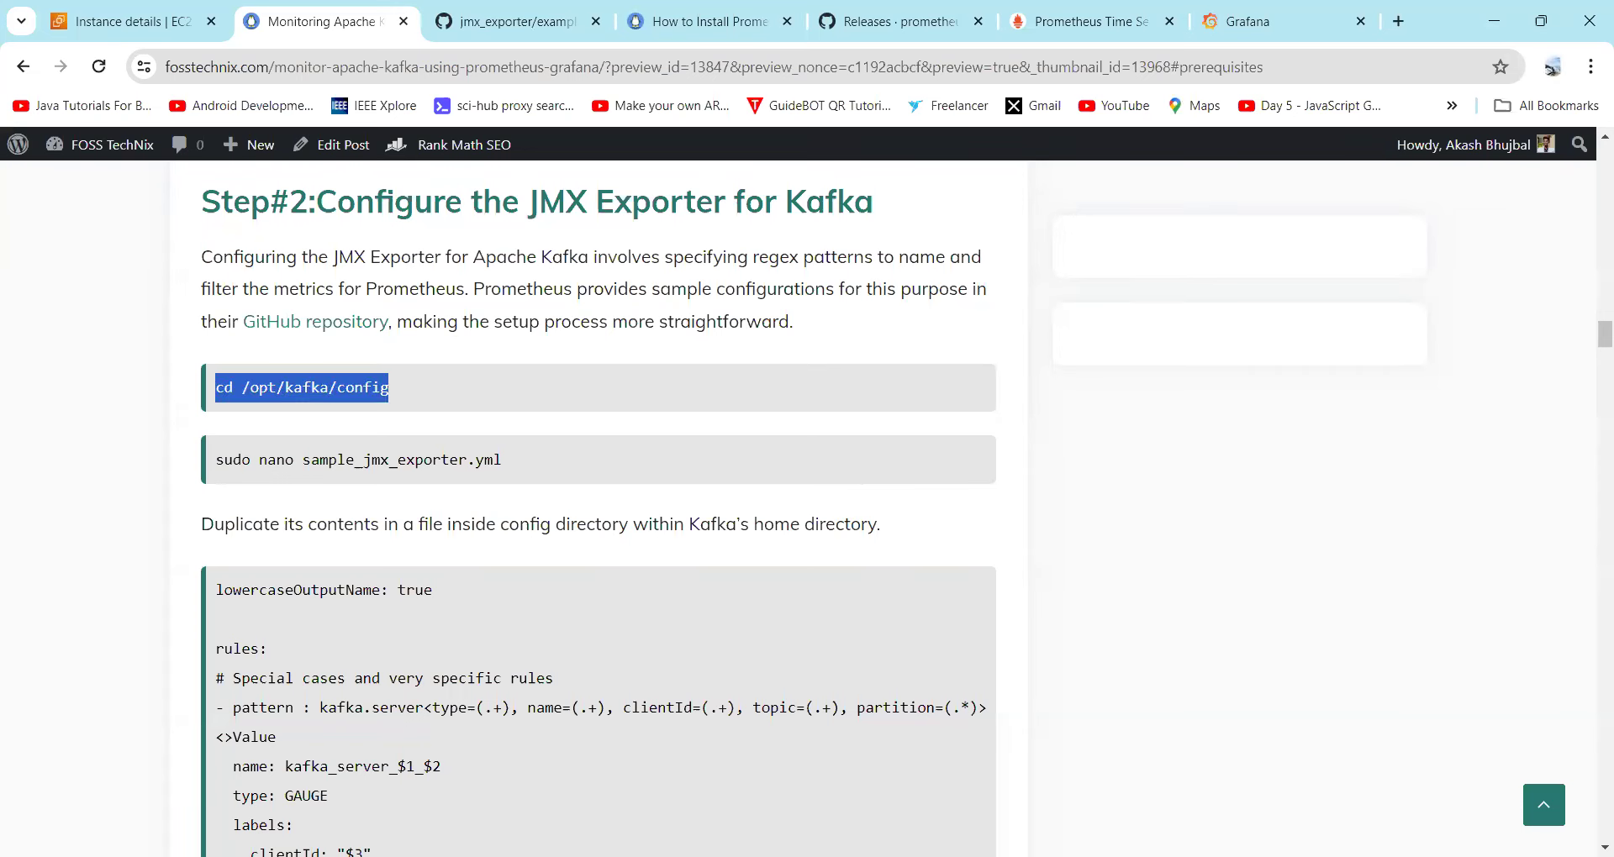
{"action": "key", "text": "ctrl+c"}
{"action": "key", "text": "alt+Tab"}
{"action": "right_click", "coordinate": [990, 712]}
{"action": "key", "text": "Return"}
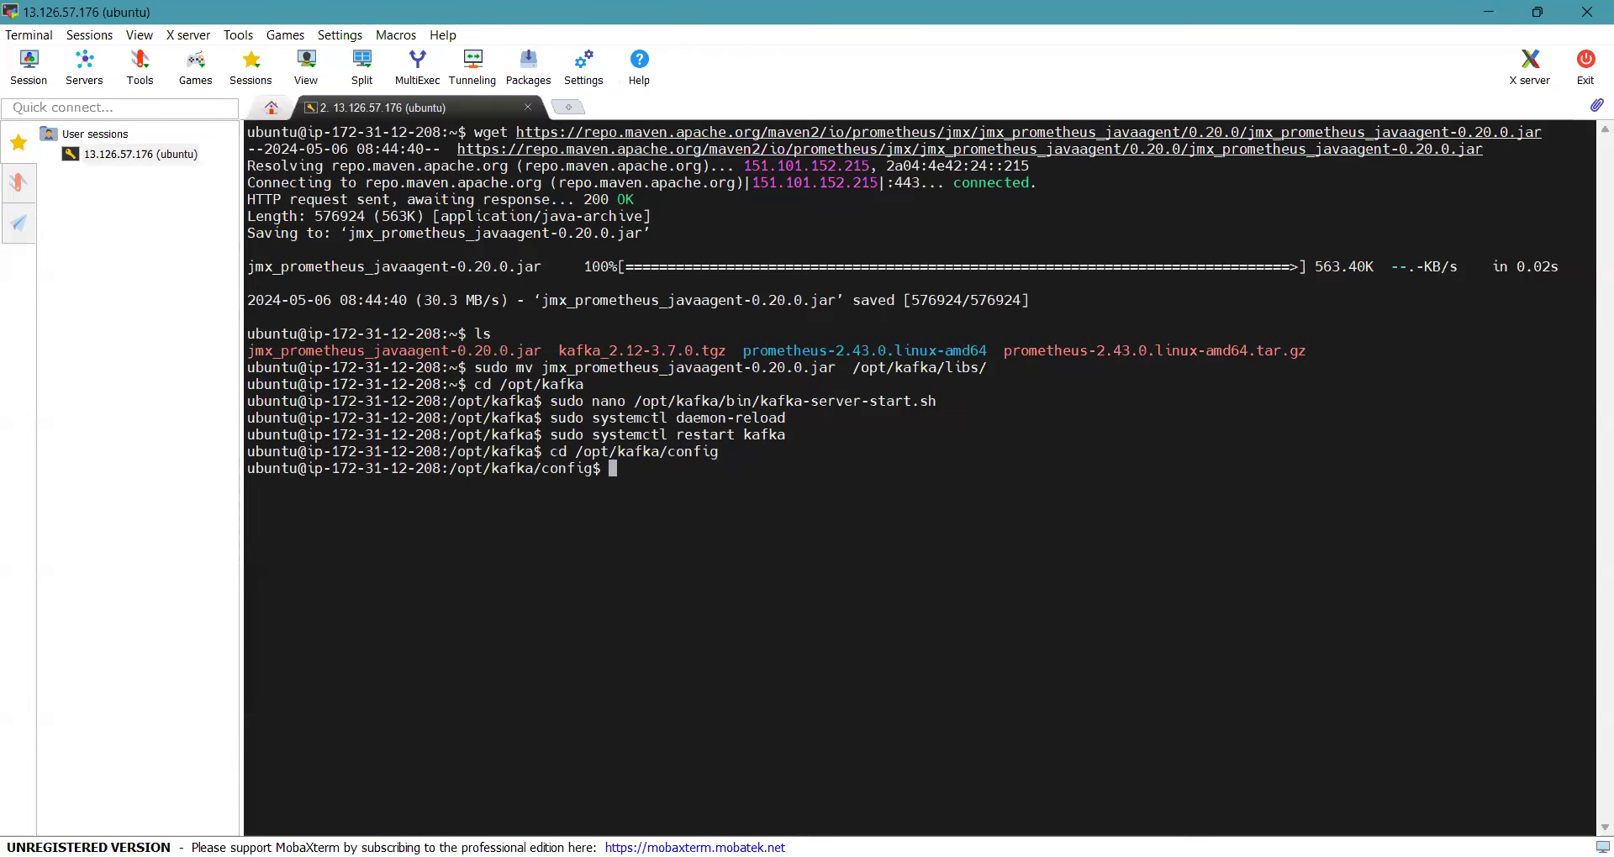
Step: Select the 'sudo nano sample_jmx_exporter.yml' command in the tutorial
{"action": "key", "text": "alt+Tab"}
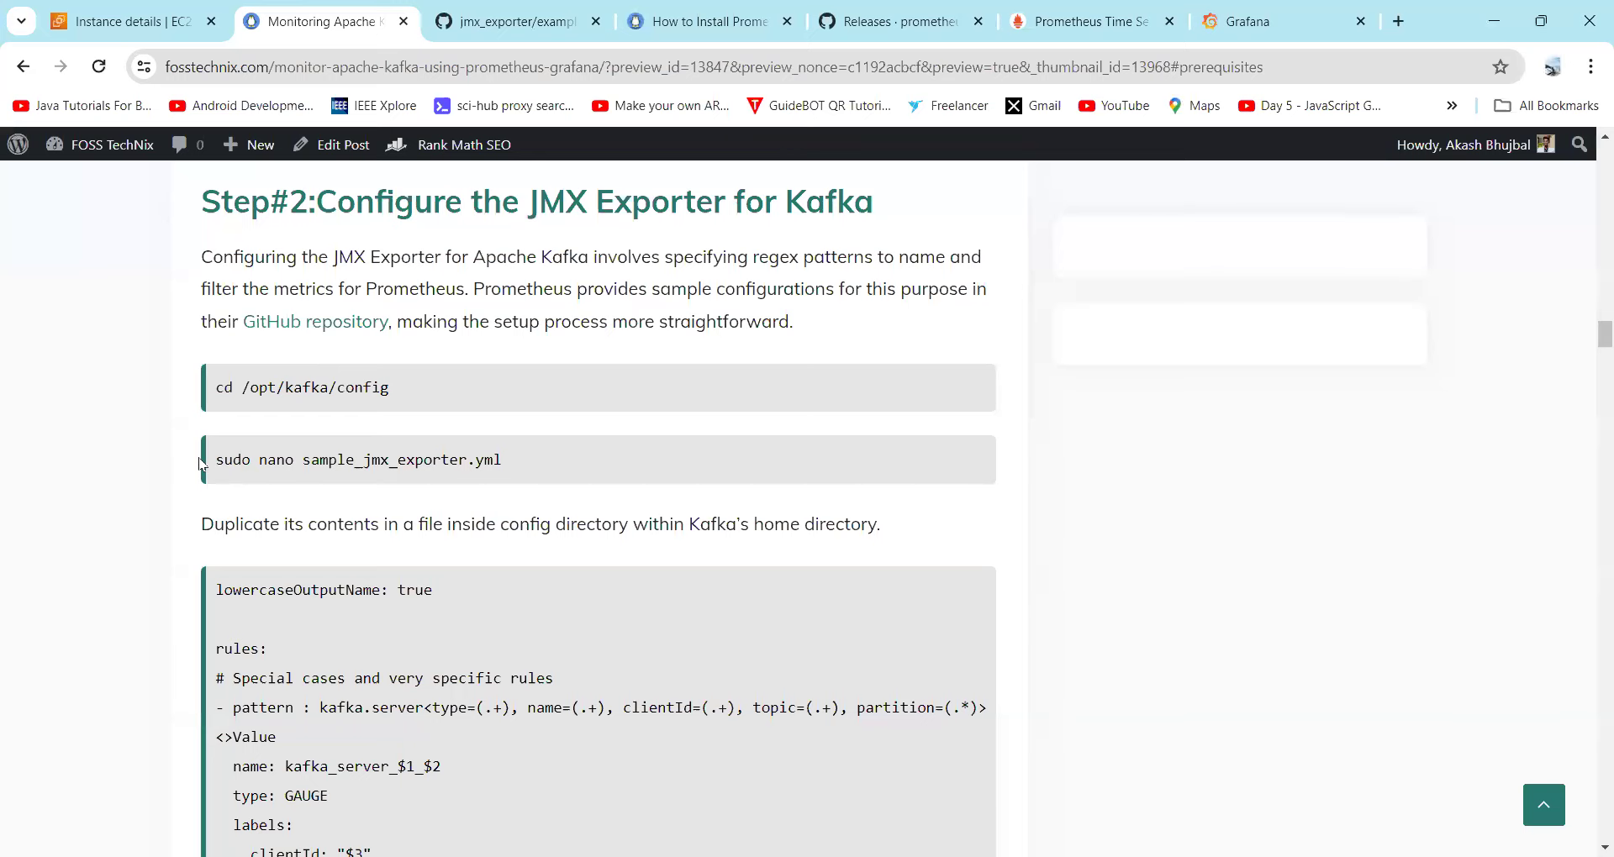
{"action": "left_click_drag", "start_coordinate": [212, 460], "coordinate": [544, 476]}
{"action": "left_click", "coordinate": [300, 464]}
{"action": "left_click_drag", "start_coordinate": [302, 460], "coordinate": [216, 464]}
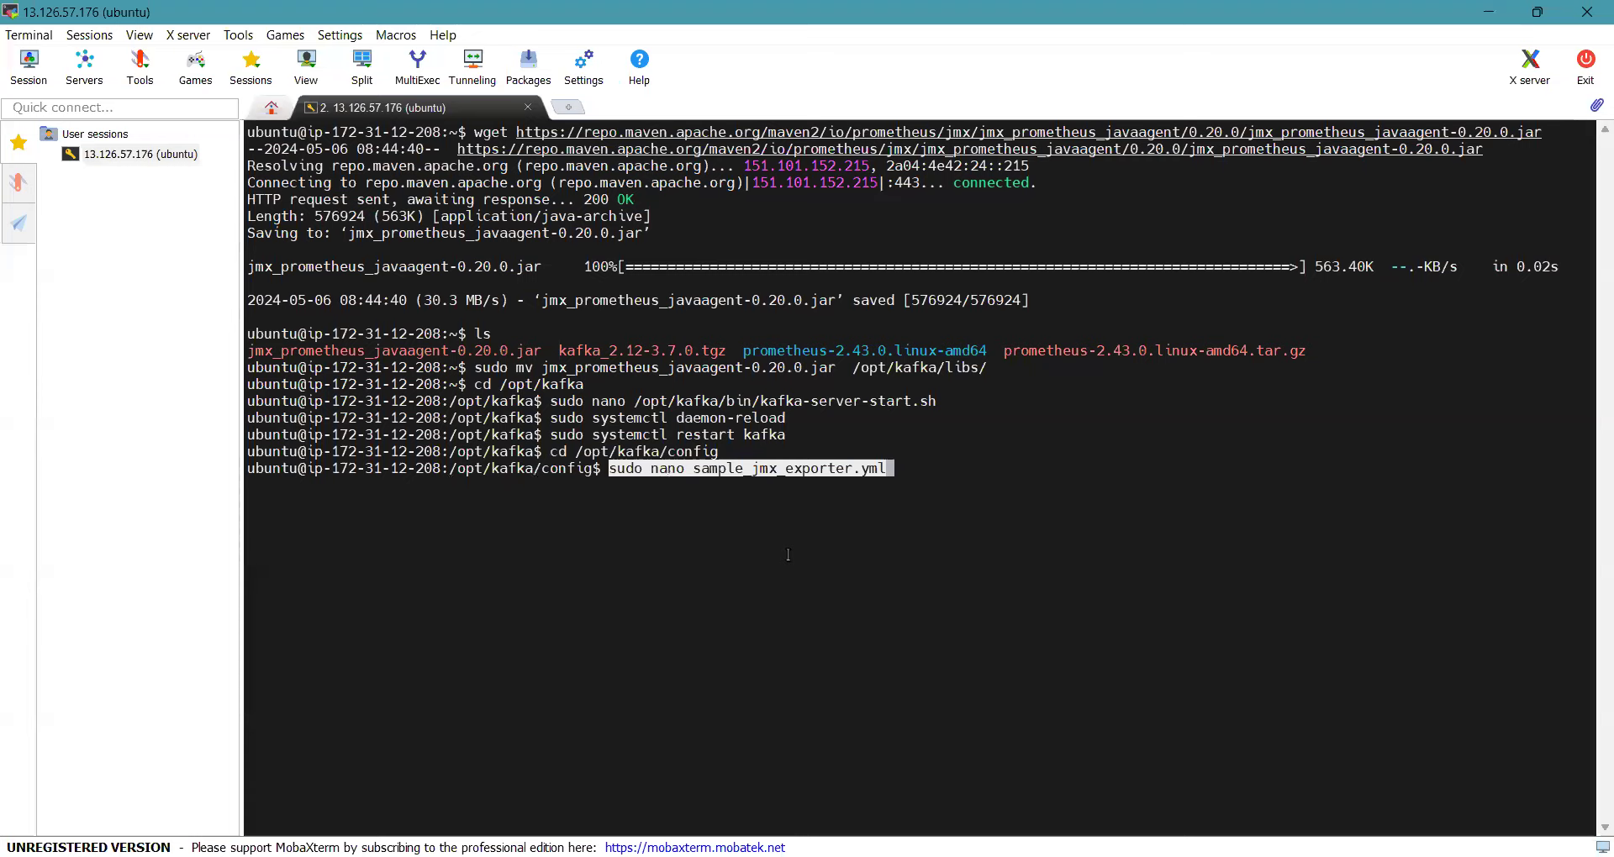
Step: Create an empty sample_jmx_exporter.yml in nano, then bring back GitHub's kafka-2_0_0.yml example
{"action": "key", "text": "Return"}
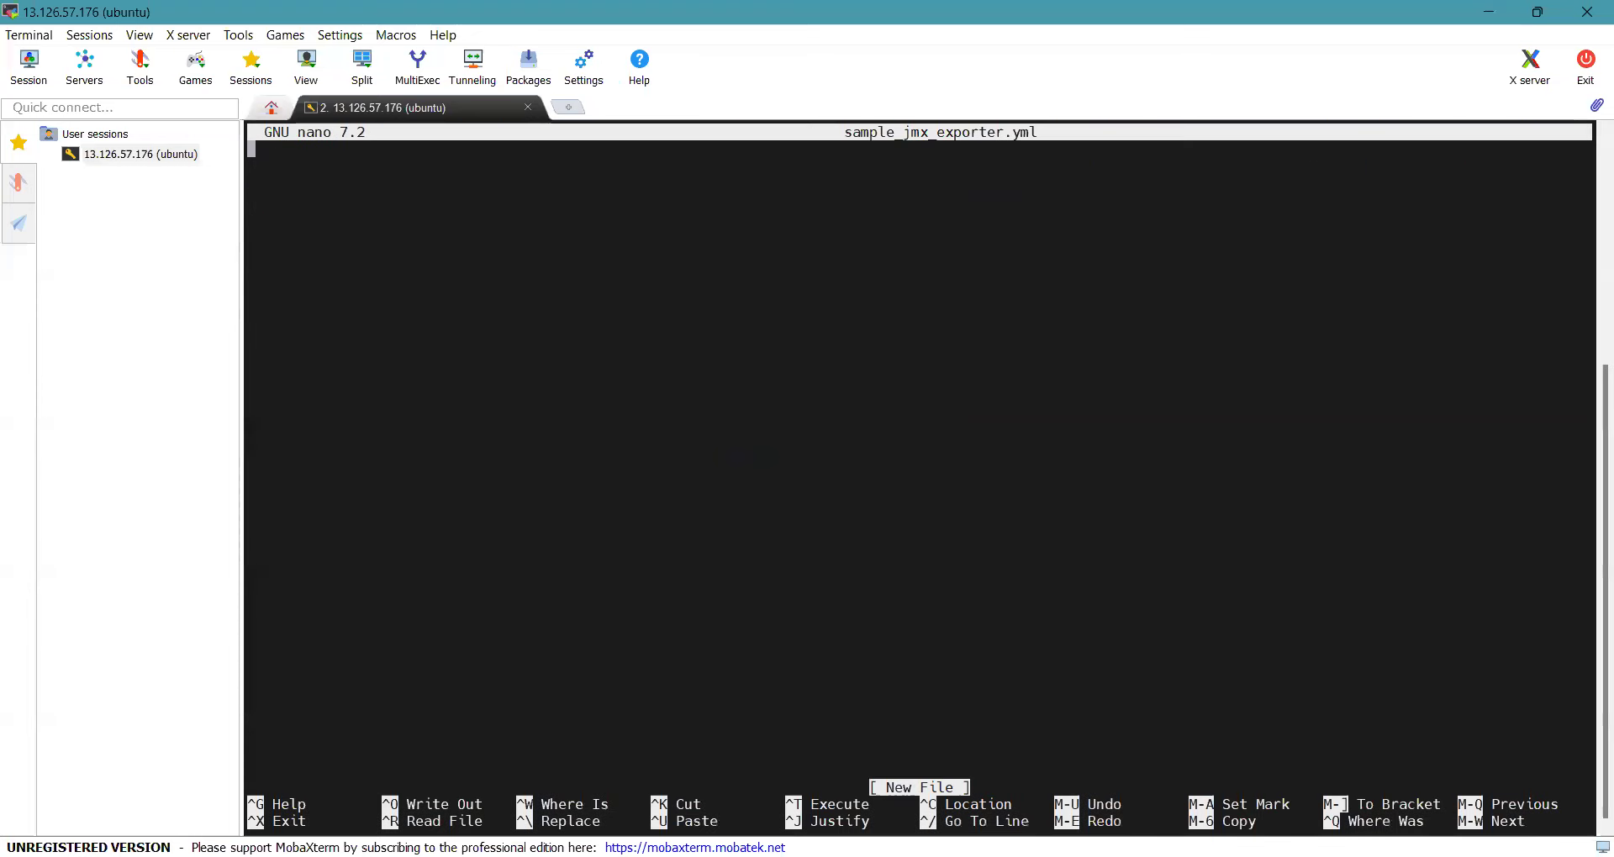
{"action": "key", "text": "alt+Tab"}
{"action": "left_click_drag", "start_coordinate": [208, 375], "coordinate": [347, 620]}
{"action": "scroll", "coordinate": [361, 652], "scroll_direction": "down", "scroll_amount": 4}
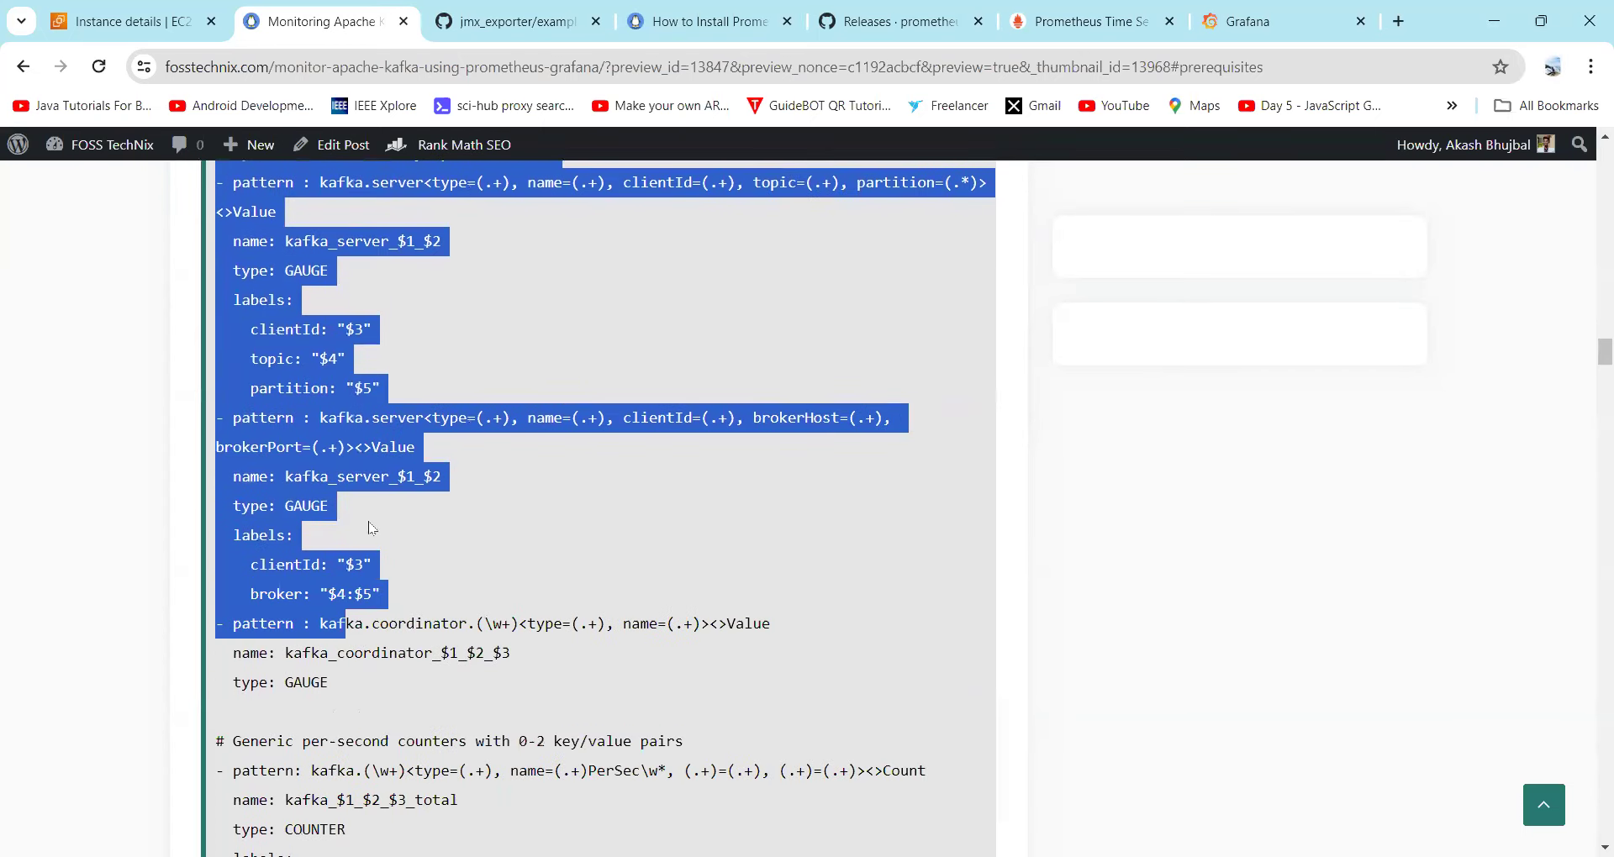
{"action": "left_click", "coordinate": [446, 28]}
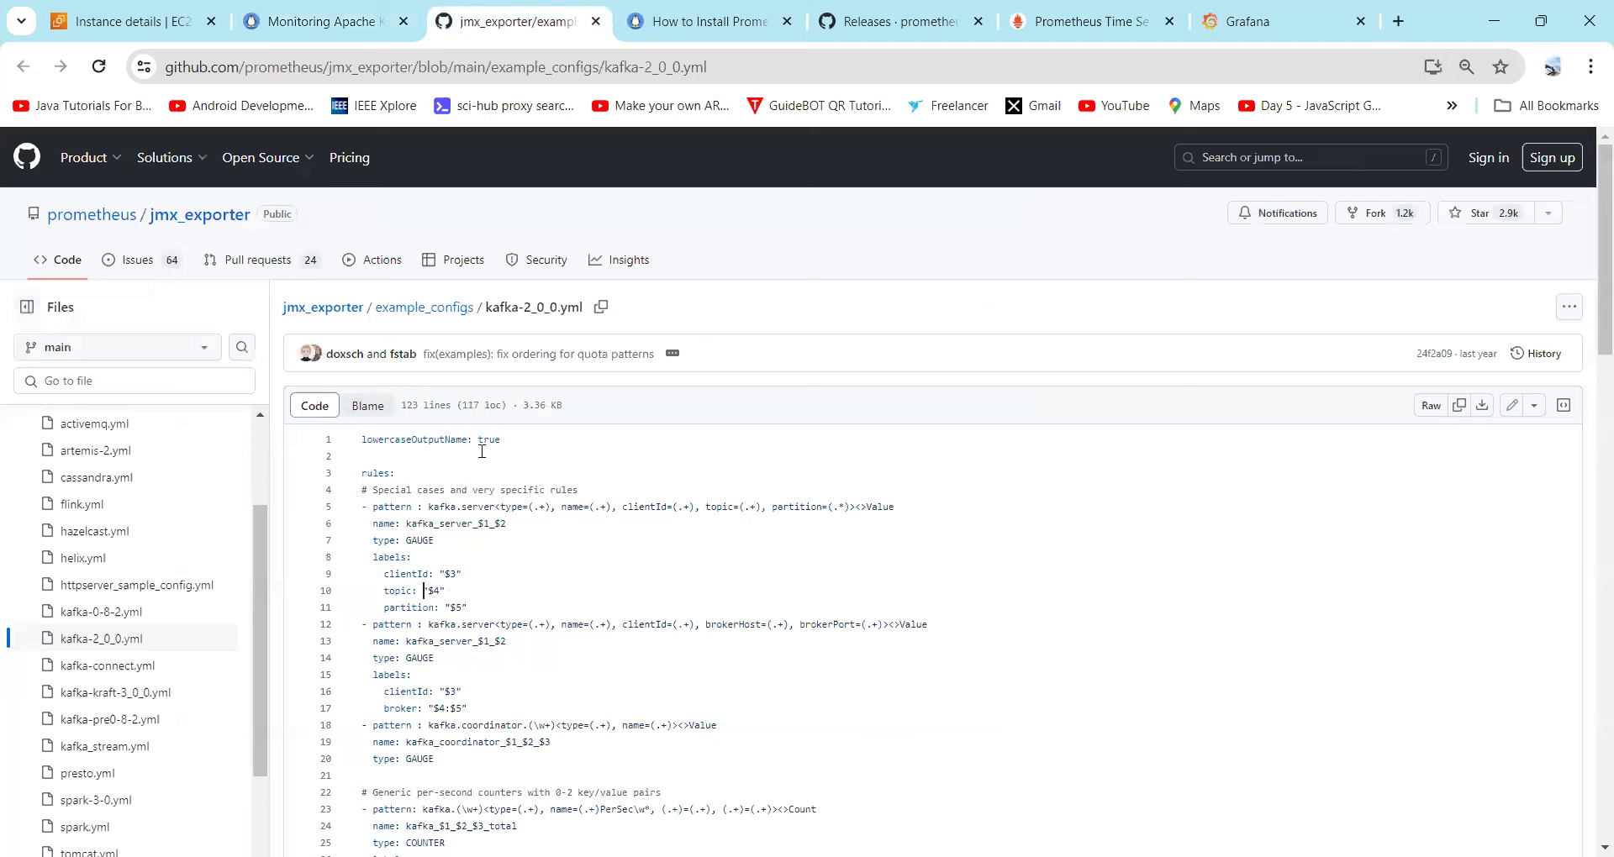
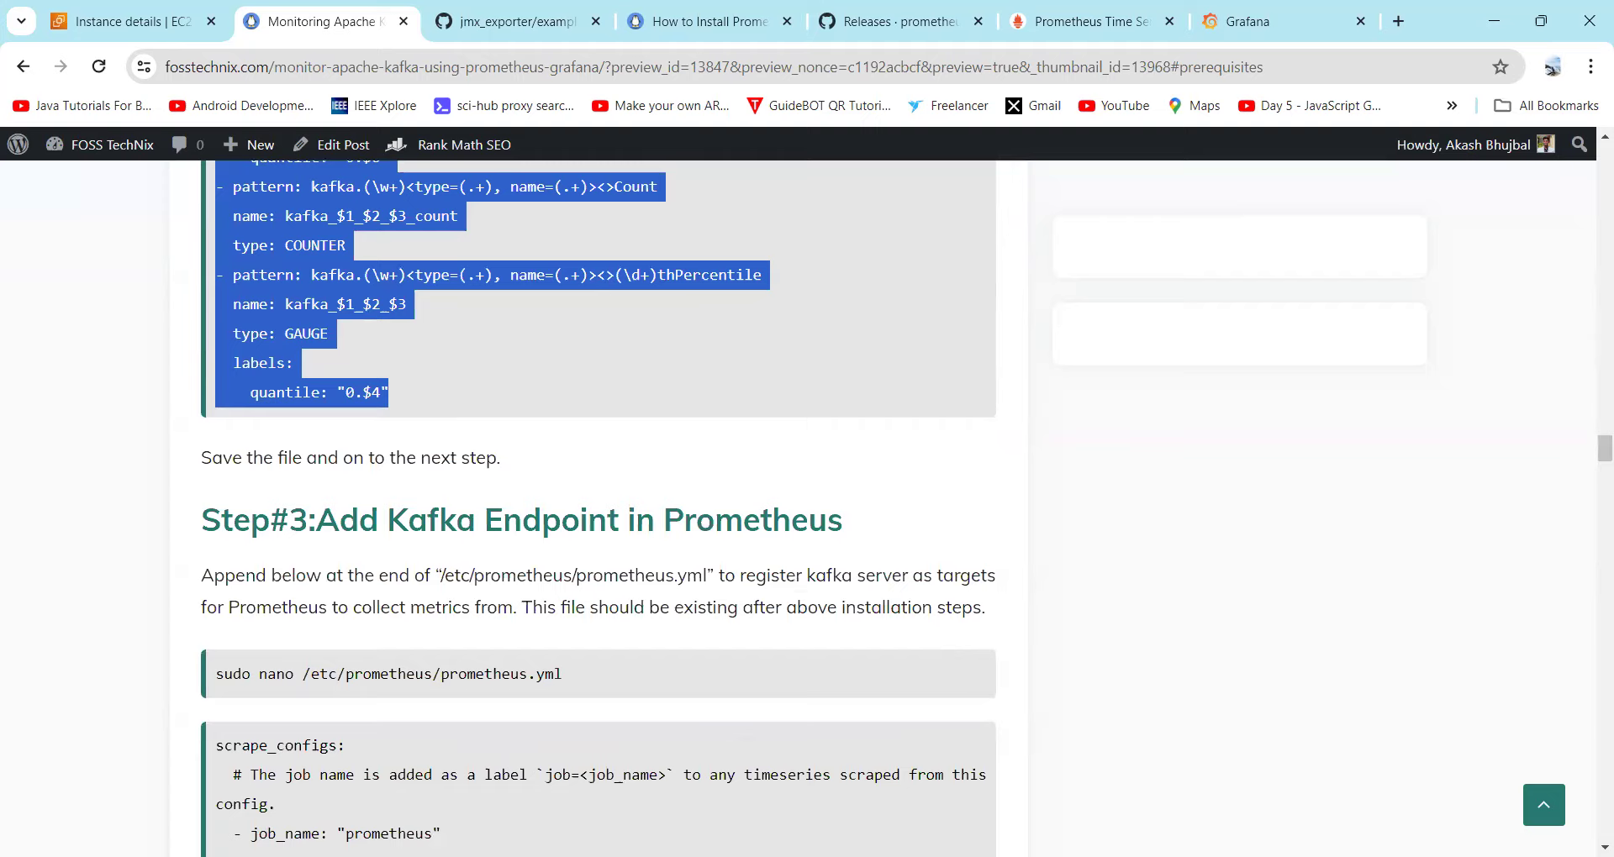
Step: Return to sample_jmx_exporter.yml in nano and scroll back to the top of the file
{"action": "key", "text": "alt+Tab"}
{"action": "scroll", "coordinate": [645, 706], "scroll_direction": "up", "scroll_amount": 10}
{"action": "scroll", "coordinate": [645, 706], "scroll_direction": "up", "scroll_amount": 12}
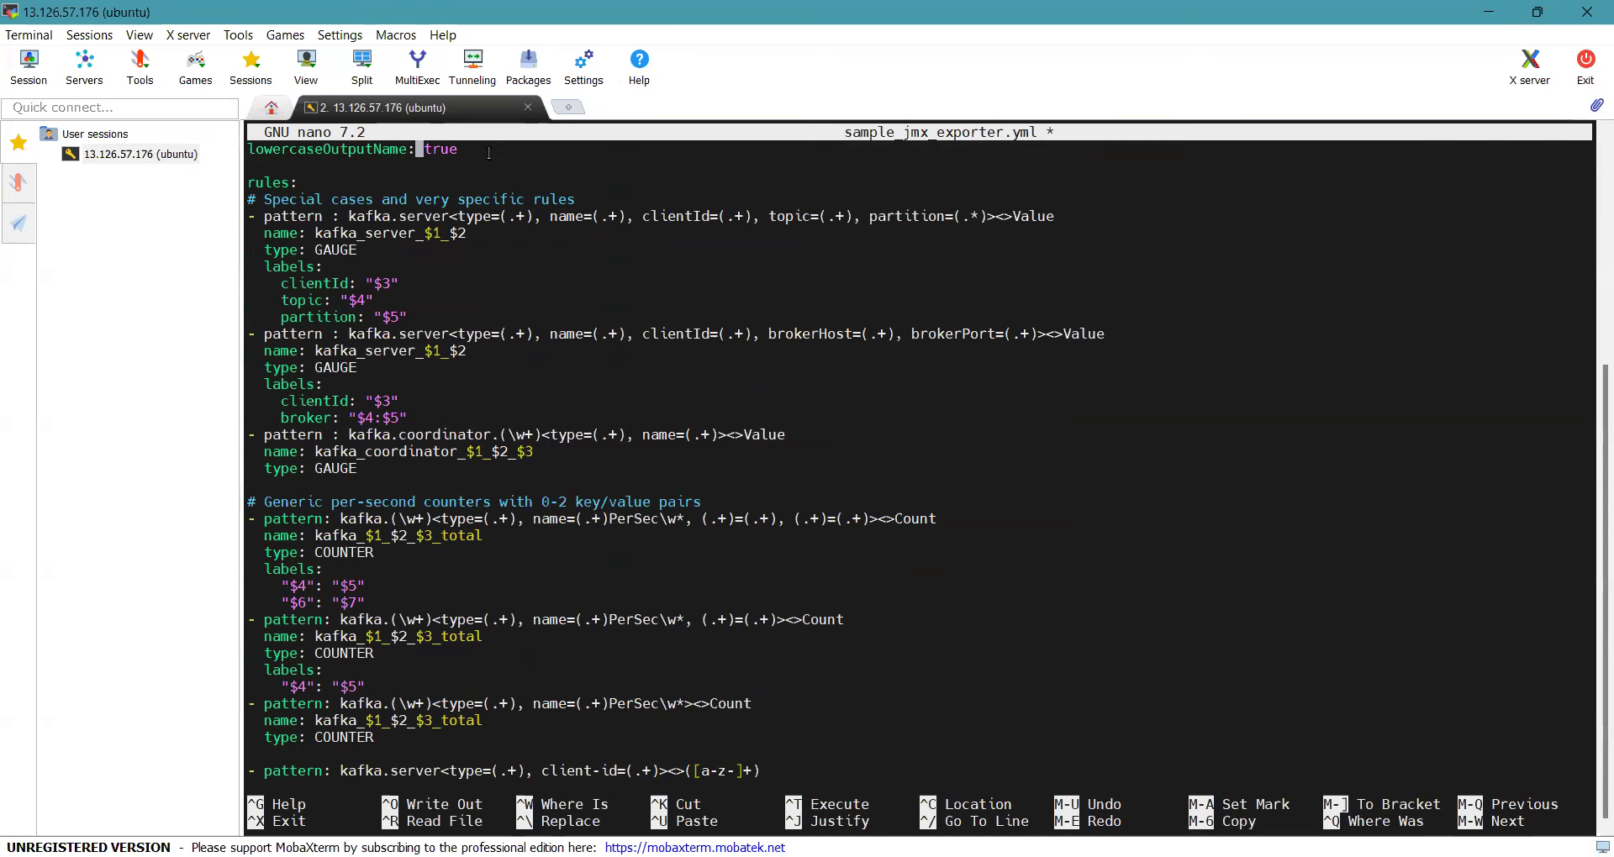
{"action": "left_click_drag", "start_coordinate": [489, 153], "coordinate": [301, 150]}
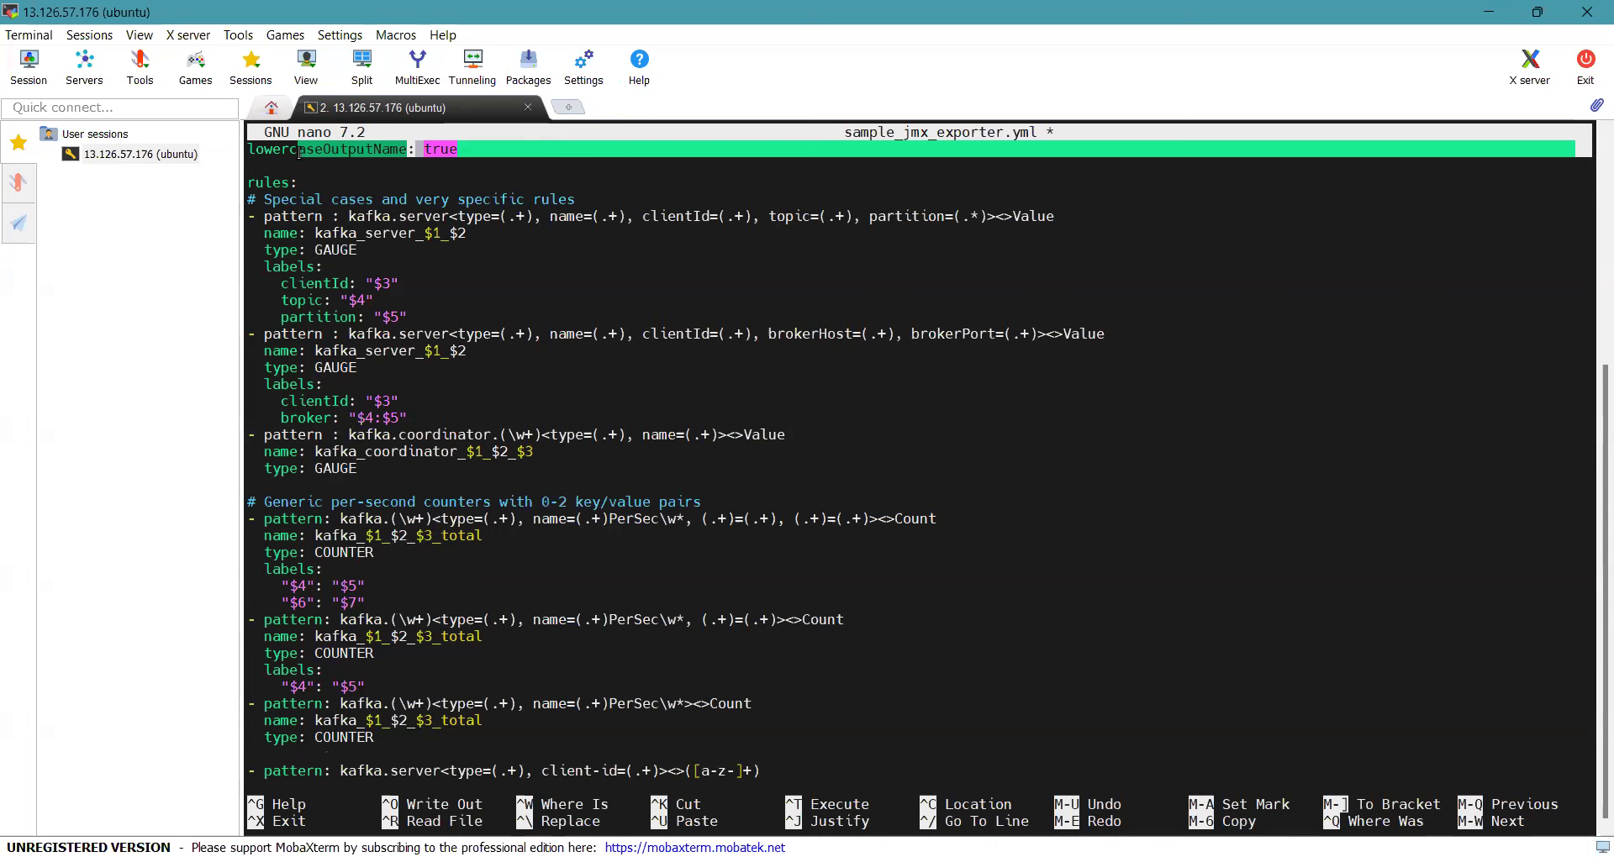
{"action": "left_click", "coordinate": [266, 175]}
{"action": "left_click_drag", "start_coordinate": [250, 182], "coordinate": [295, 185]}
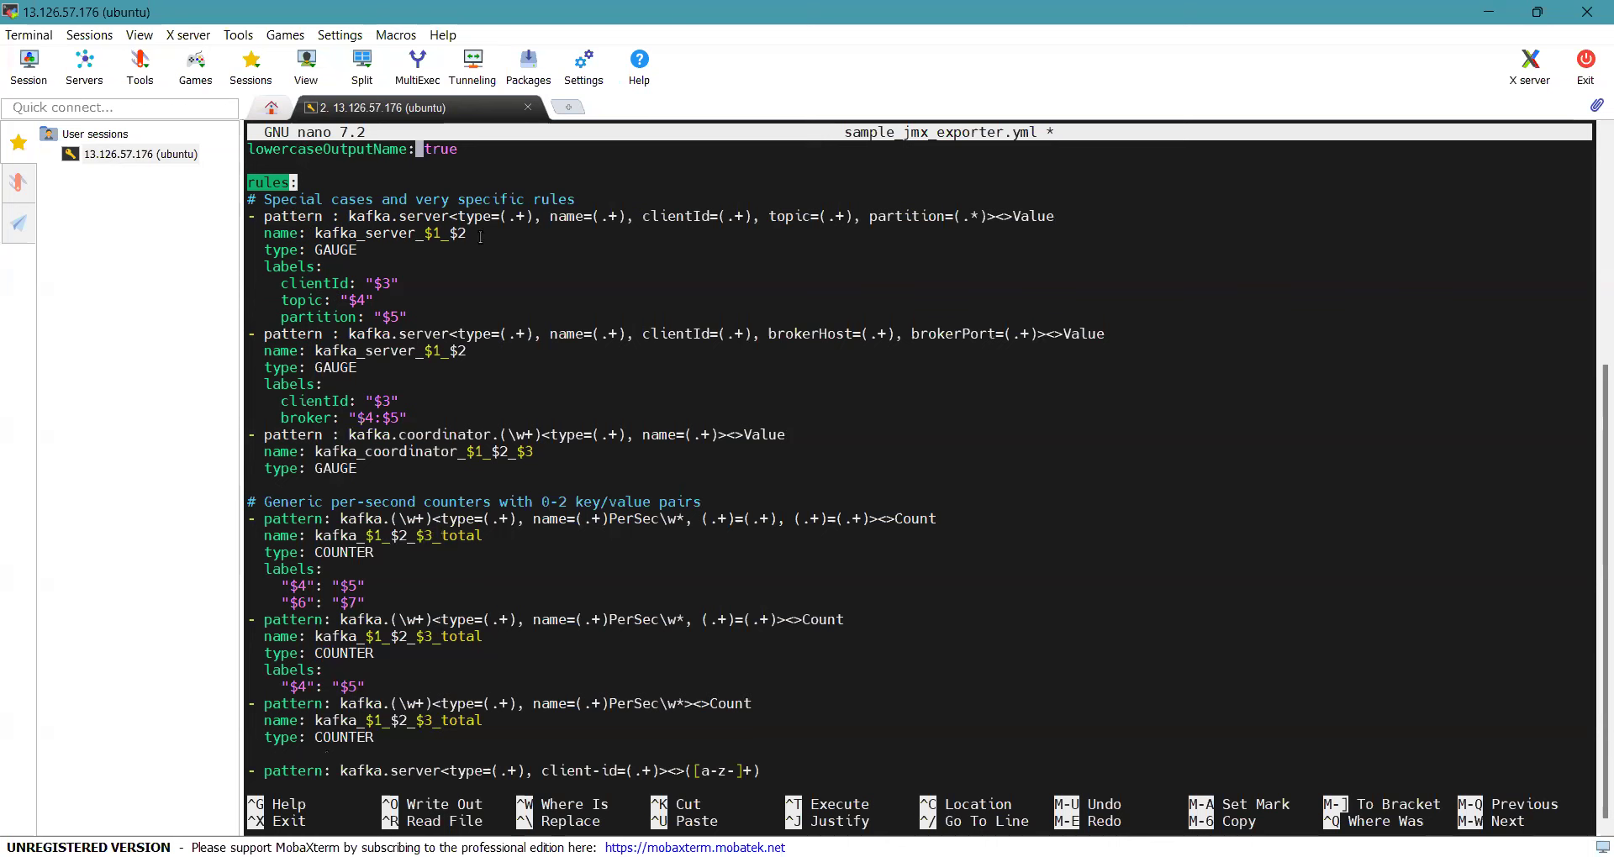
{"action": "left_click_drag", "start_coordinate": [645, 218], "coordinate": [731, 218]}
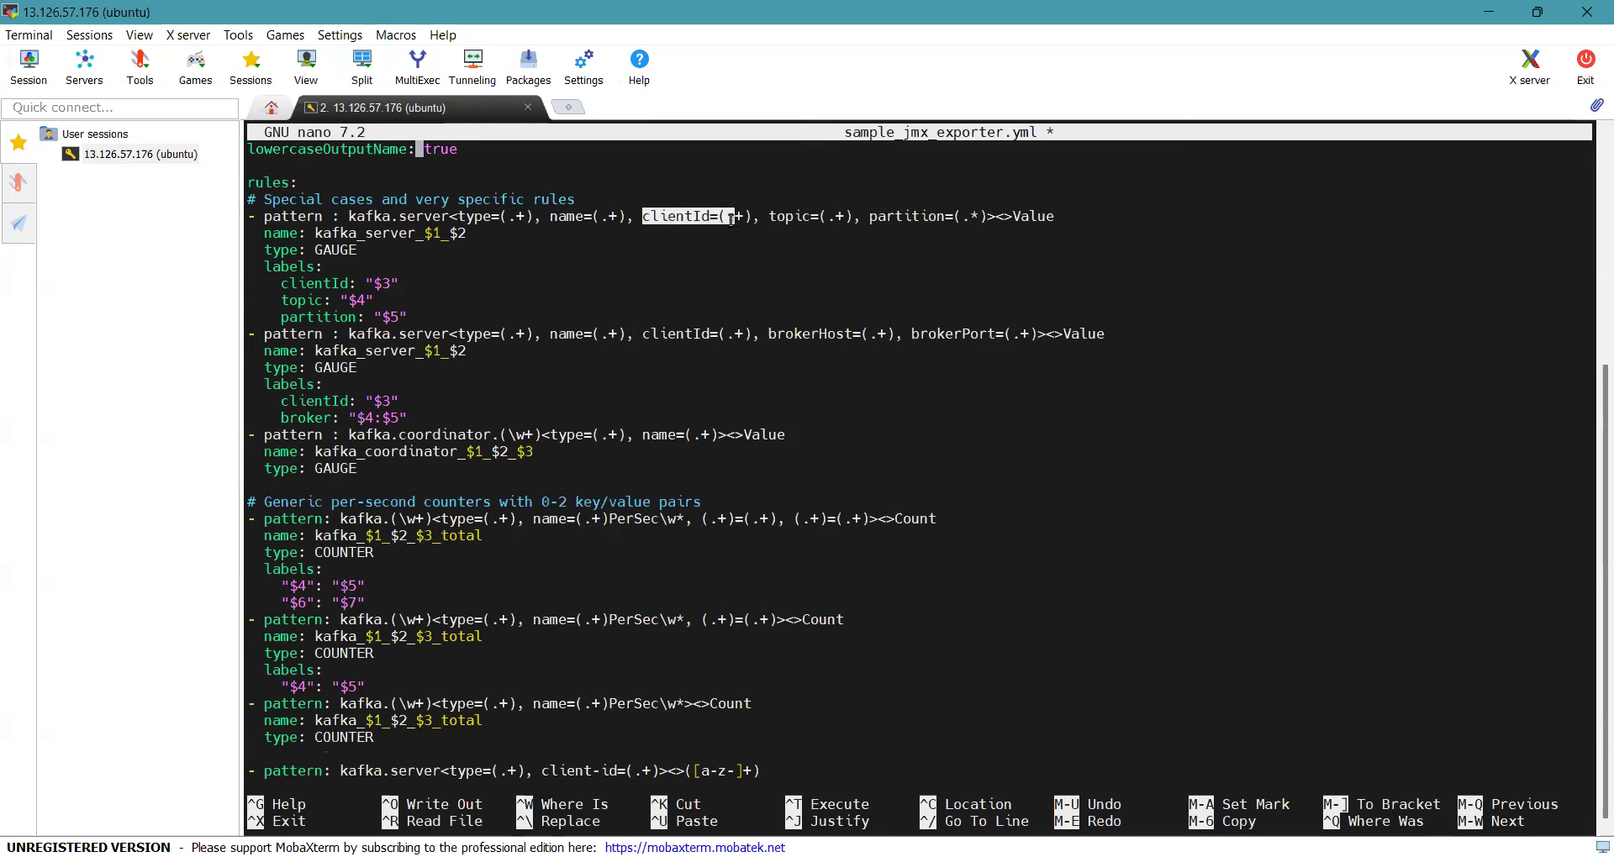
{"action": "left_click_drag", "start_coordinate": [775, 217], "coordinate": [994, 215]}
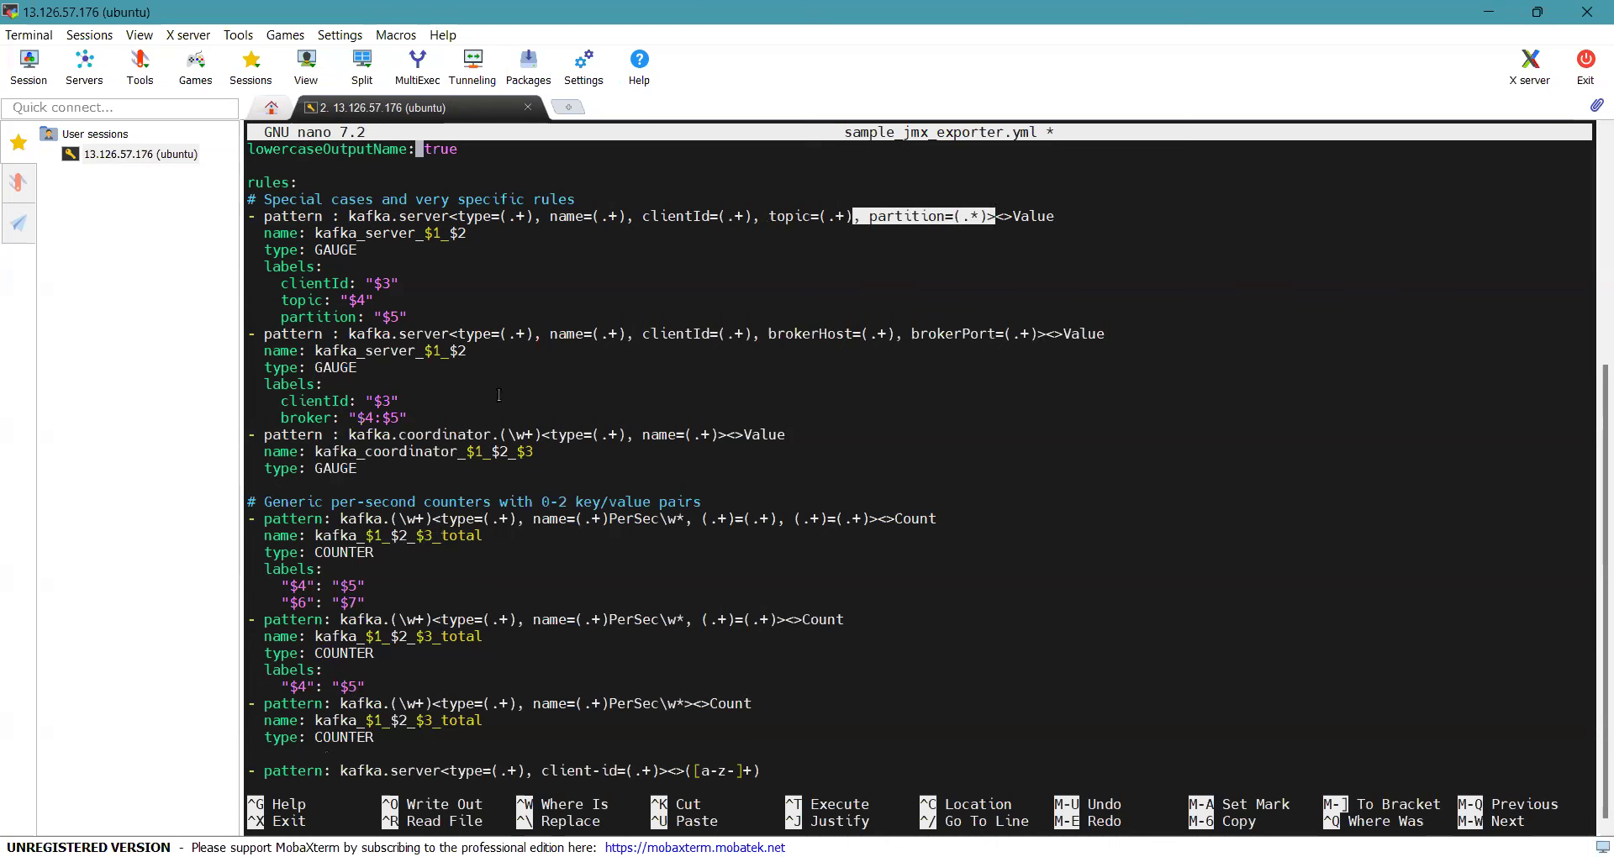
{"action": "left_click_drag", "start_coordinate": [913, 334], "coordinate": [977, 334]}
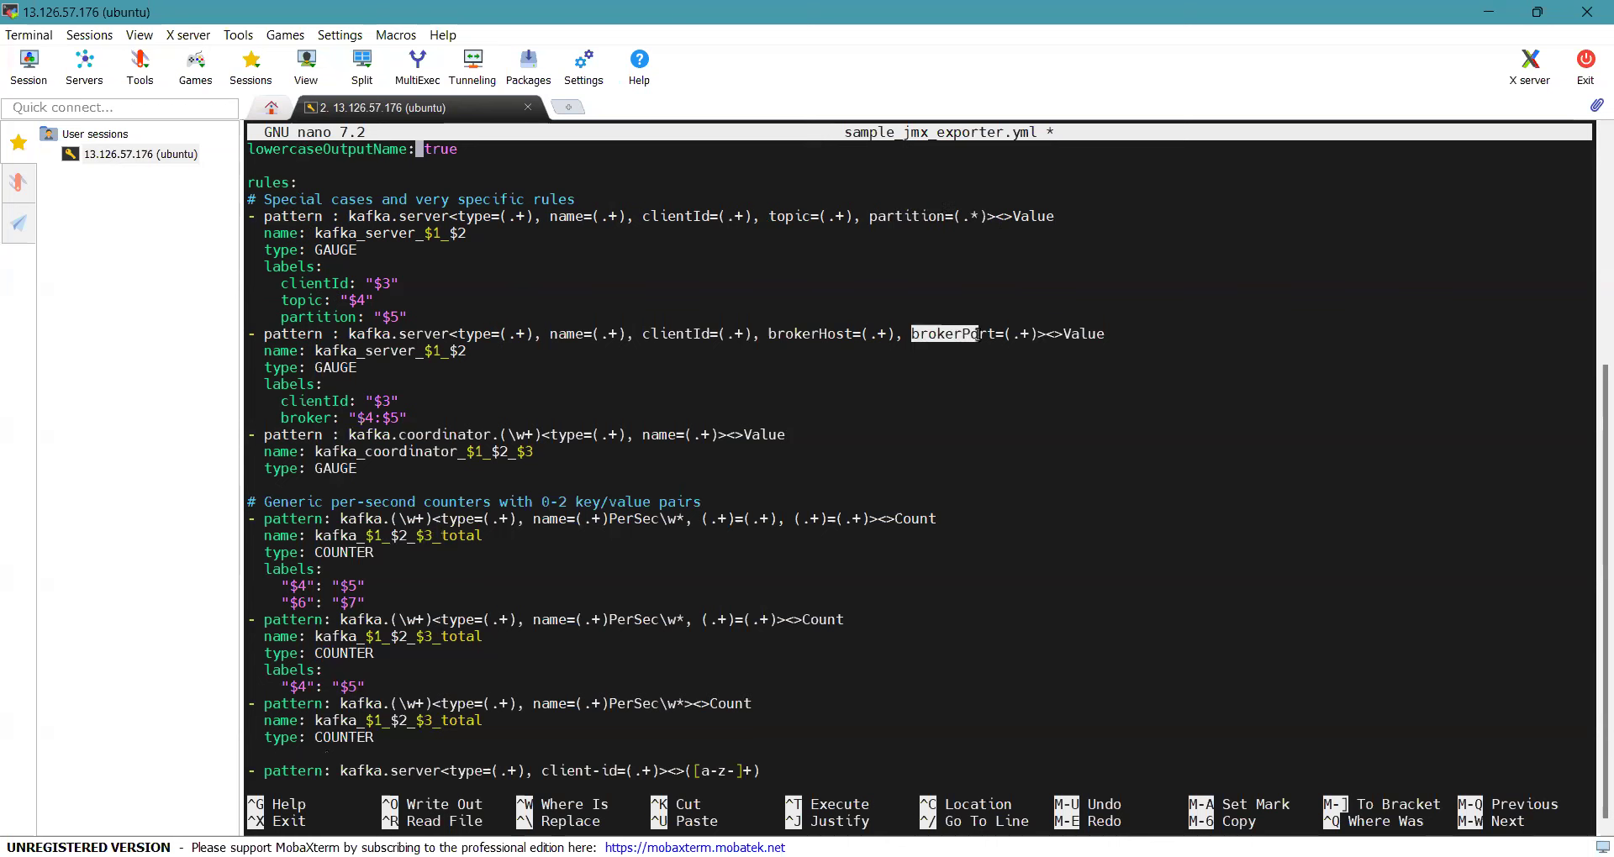
{"action": "left_click", "coordinate": [400, 217]}
{"action": "left_click_drag", "start_coordinate": [339, 217], "coordinate": [545, 217]}
{"action": "left_click", "coordinate": [573, 227]}
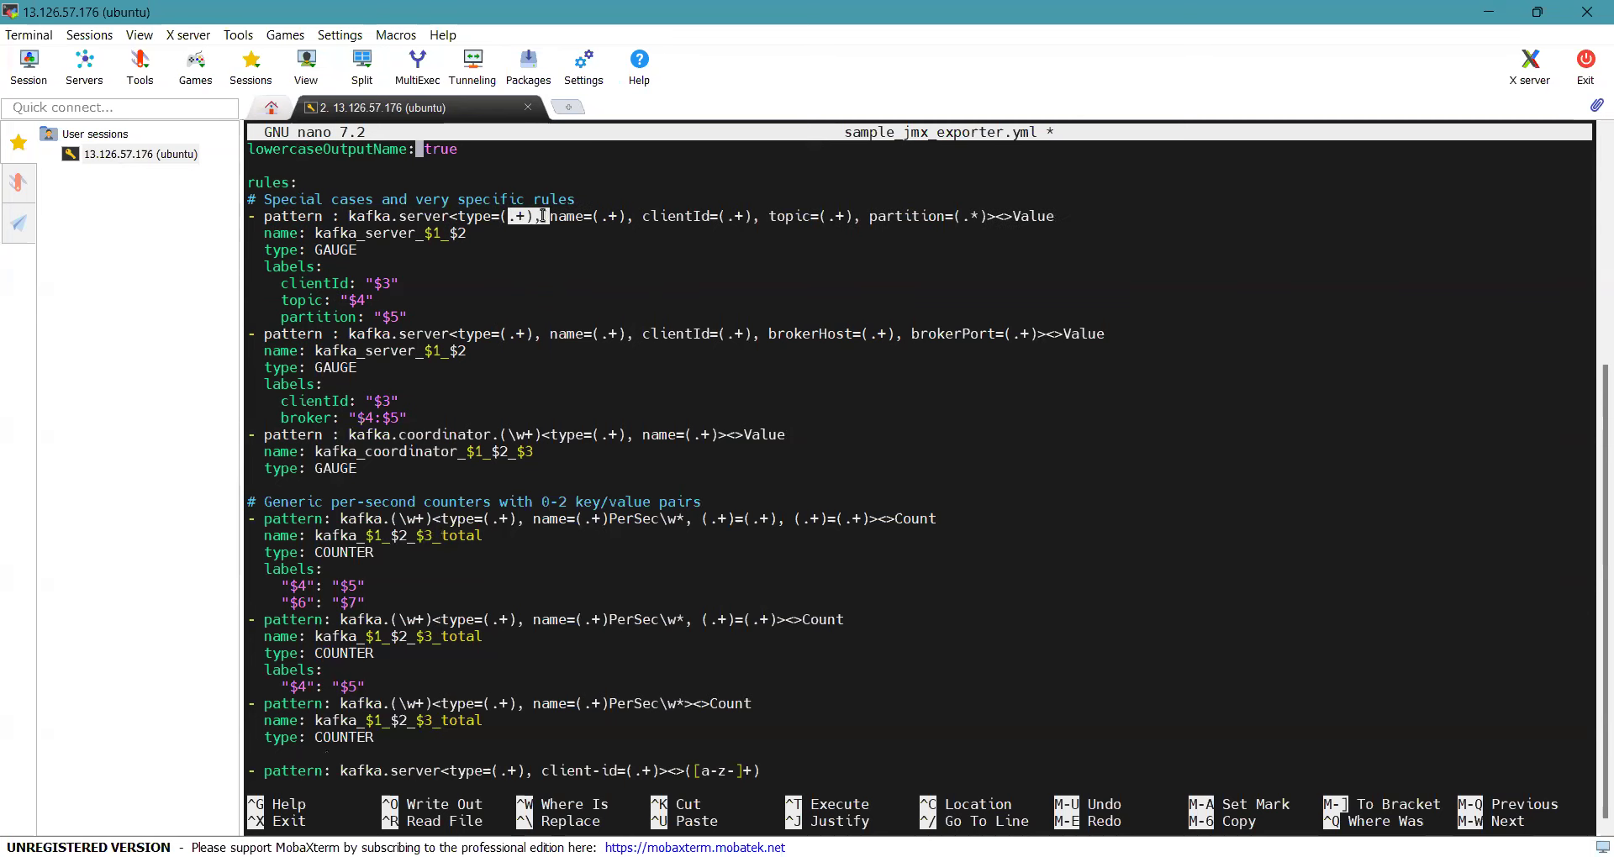
{"action": "left_click_drag", "start_coordinate": [545, 217], "coordinate": [834, 217]}
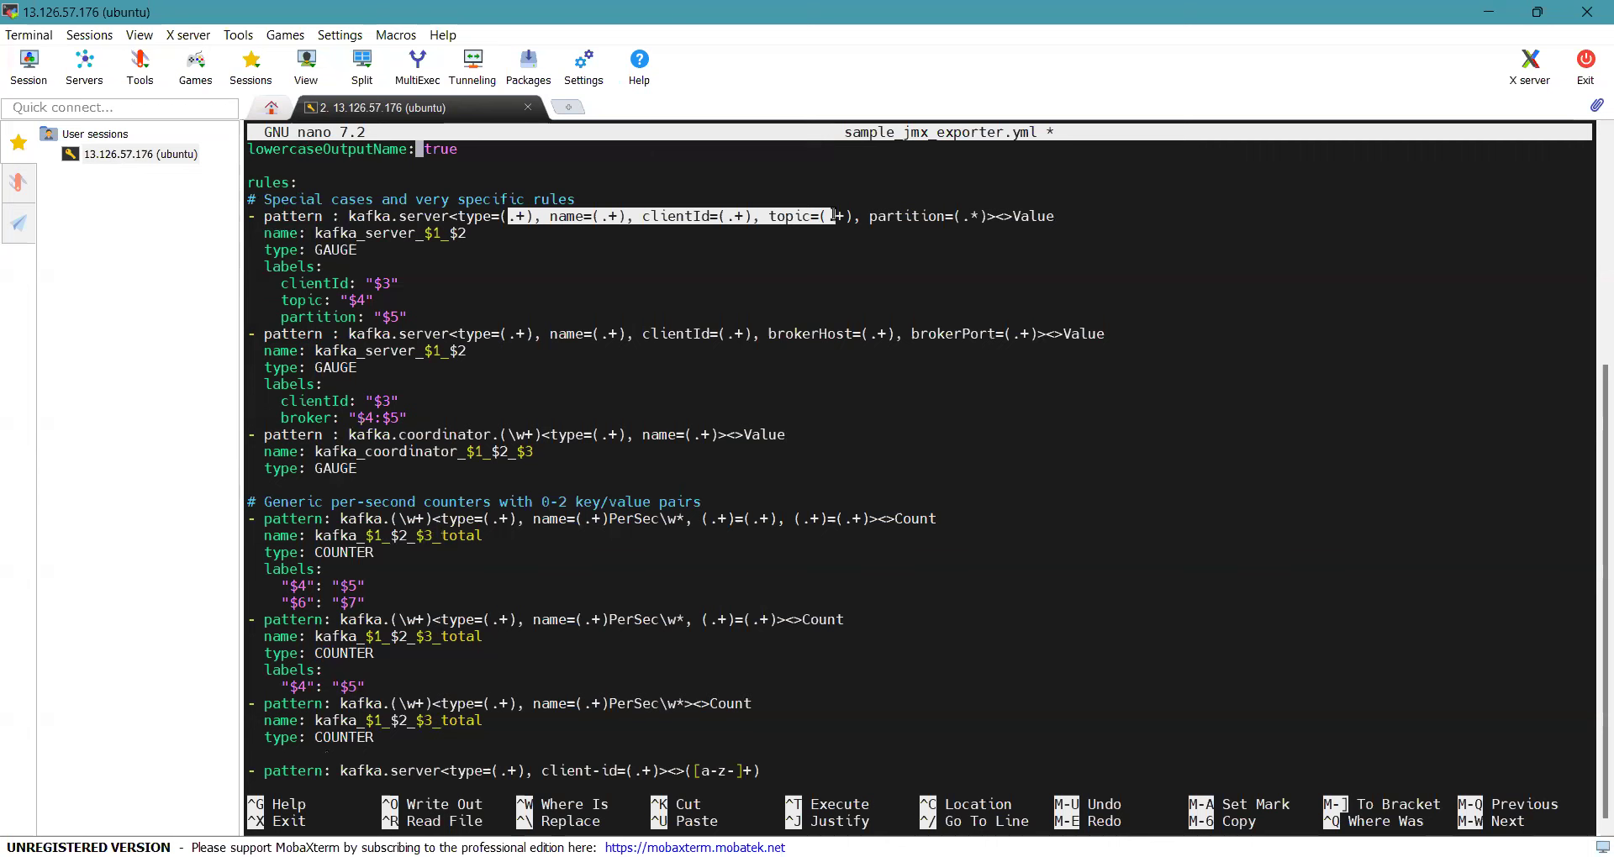
{"action": "left_click_drag", "start_coordinate": [835, 216], "coordinate": [916, 215]}
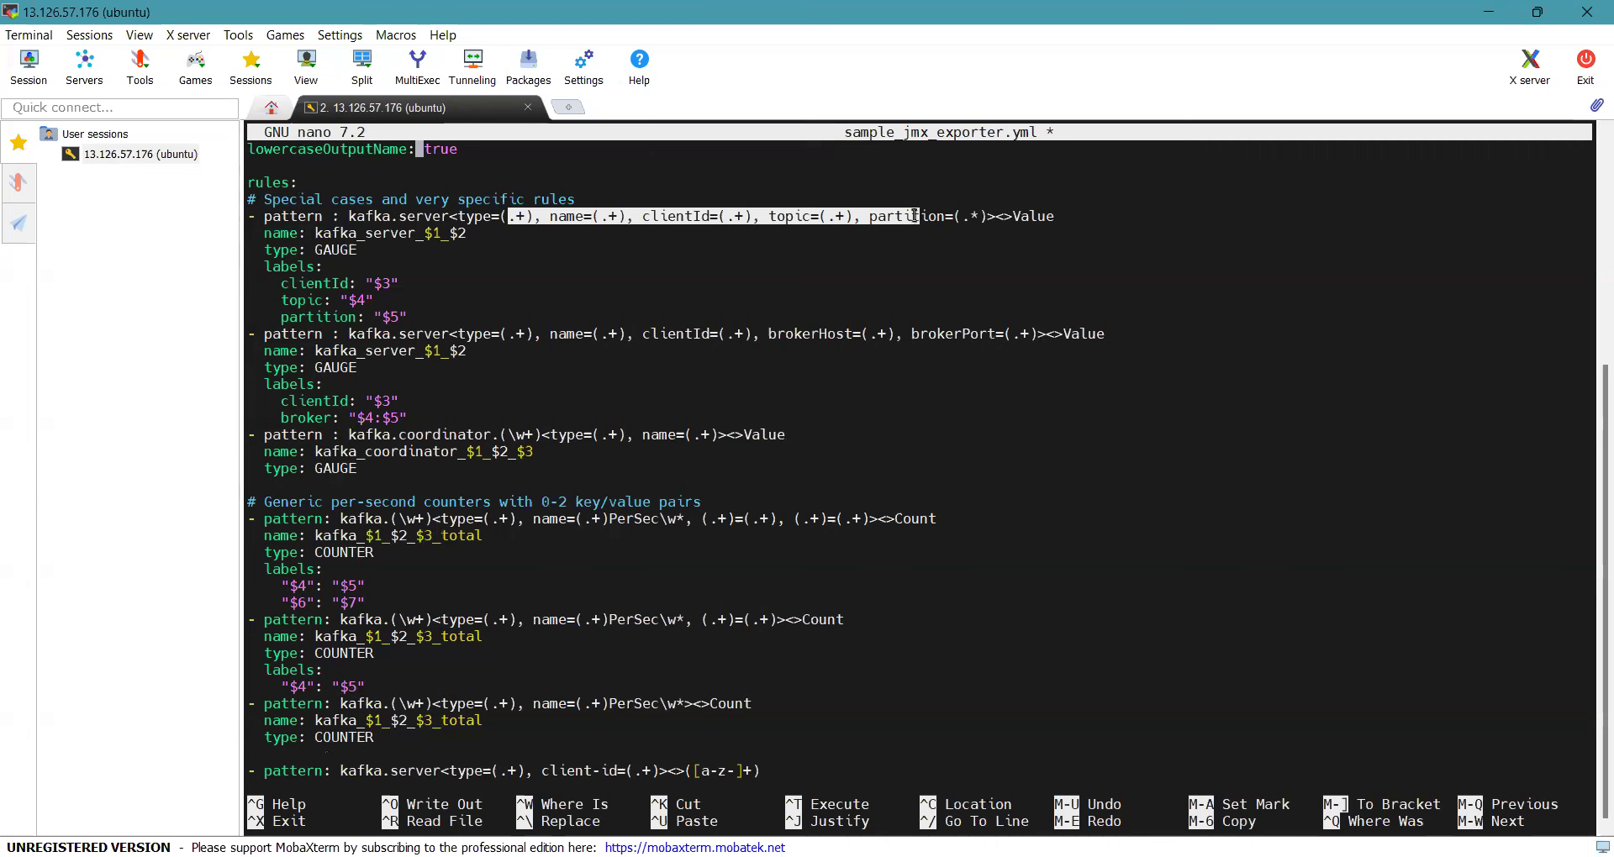
{"action": "left_click", "coordinate": [330, 250]}
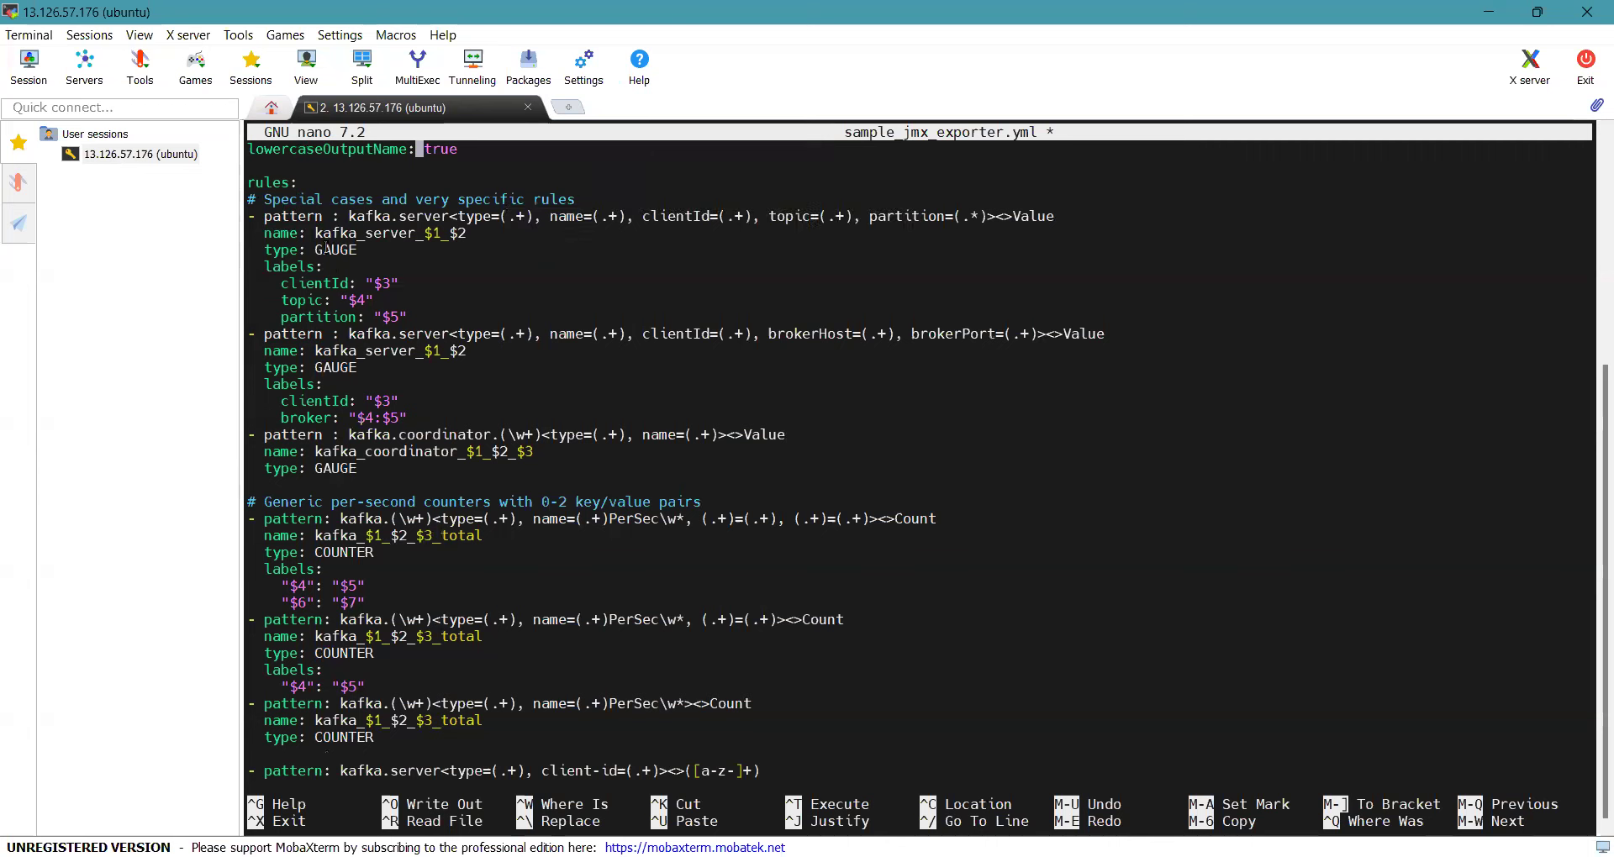
{"action": "left_click_drag", "start_coordinate": [315, 250], "coordinate": [368, 250]}
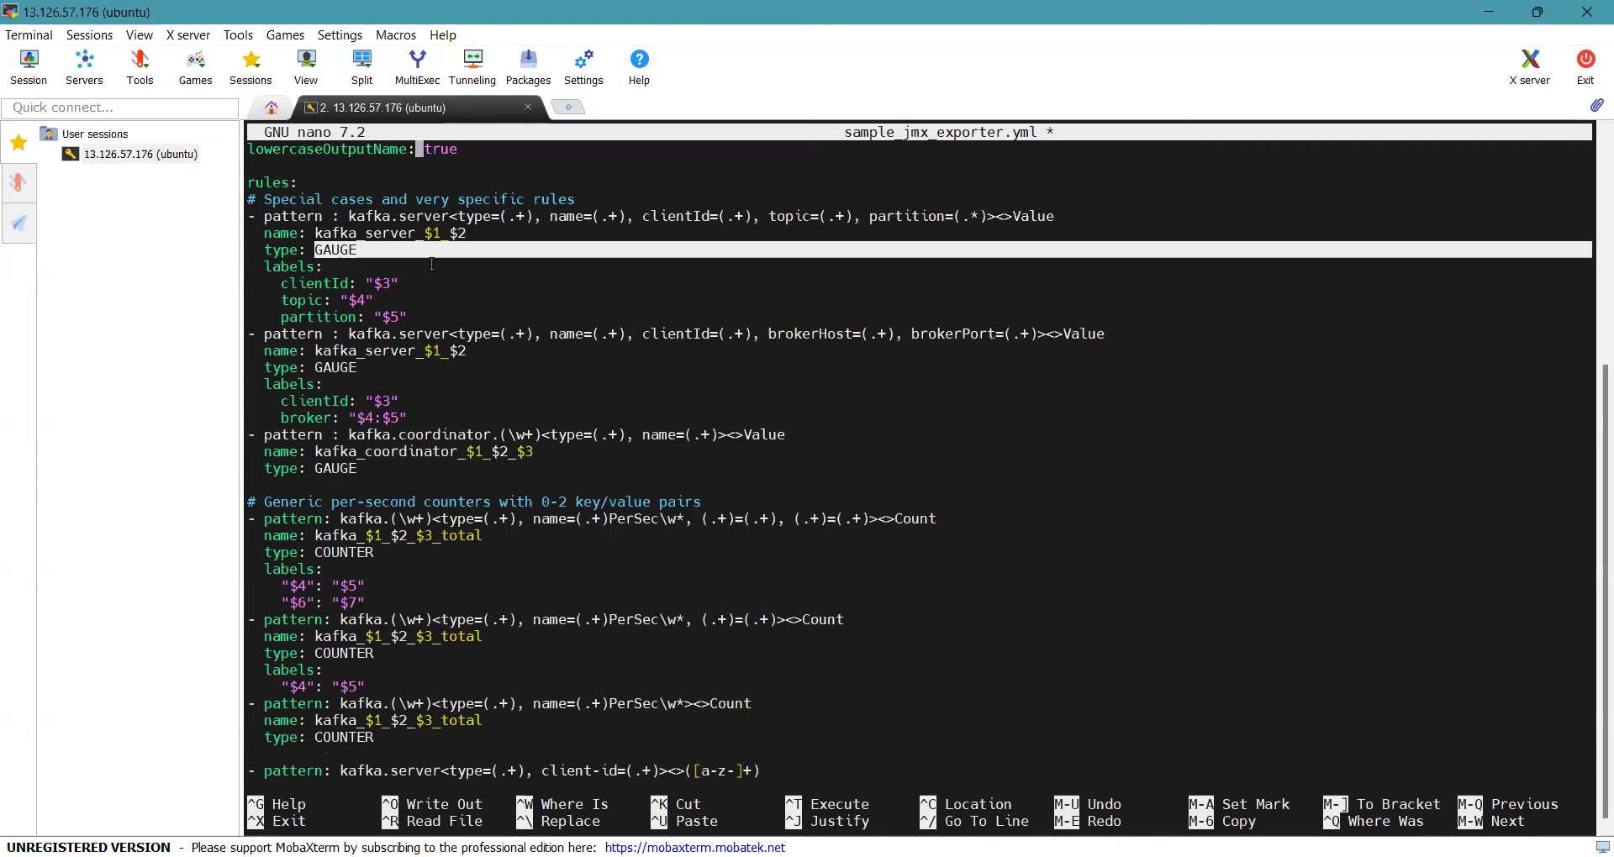
{"action": "left_click", "coordinate": [364, 286]}
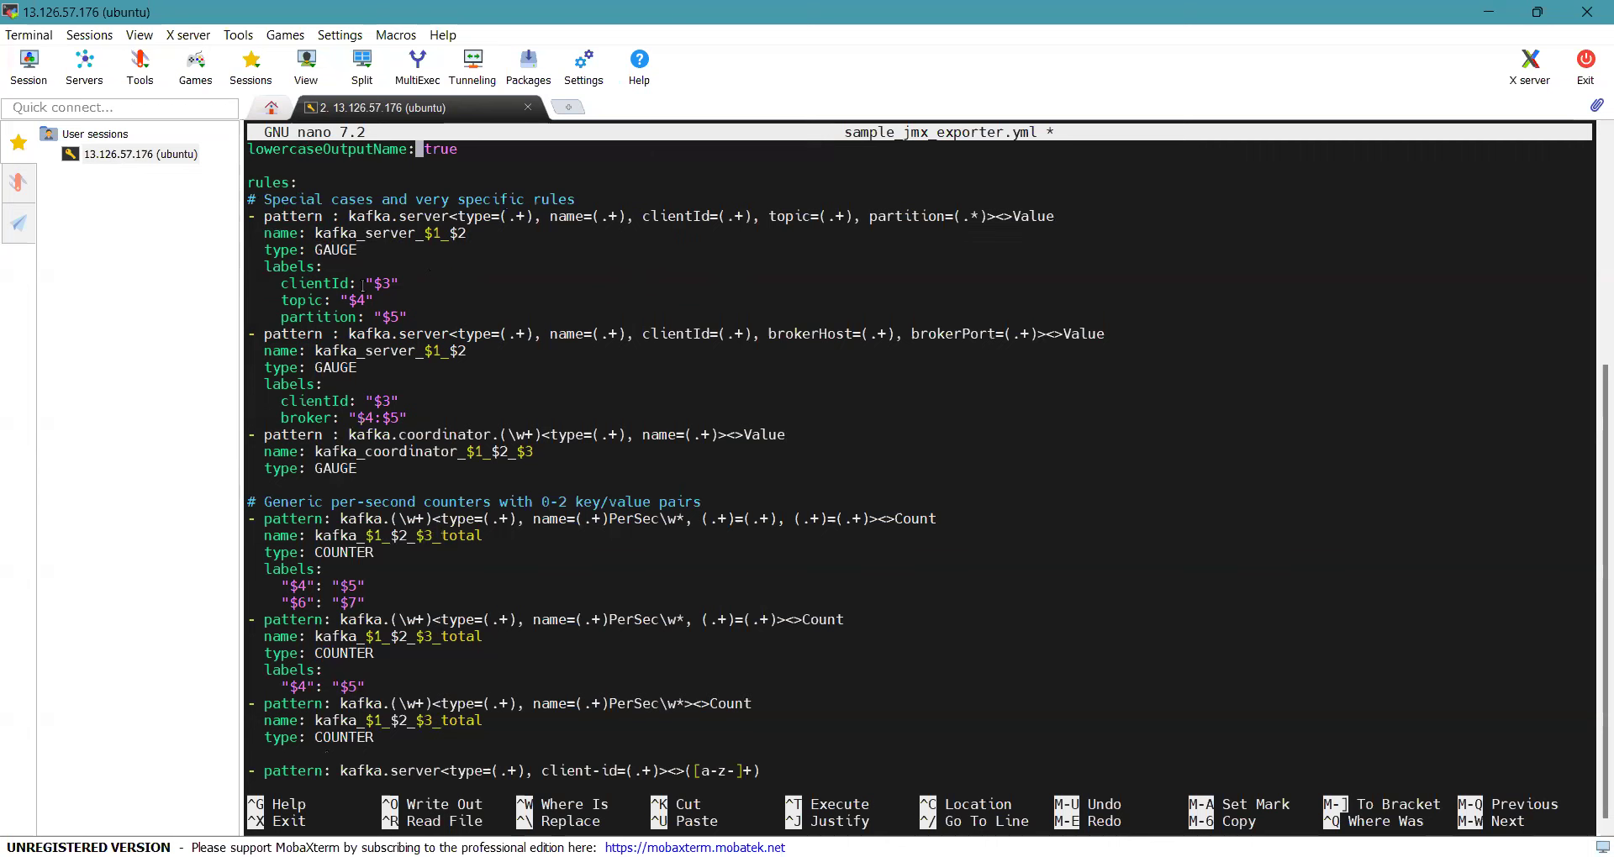
{"action": "key", "text": "Down"}
{"action": "key", "text": "Down"}
{"action": "key", "text": "Down"}
{"action": "left_click_drag", "start_coordinate": [312, 552], "coordinate": [383, 552]}
{"action": "left_click_drag", "start_coordinate": [316, 369], "coordinate": [366, 369]}
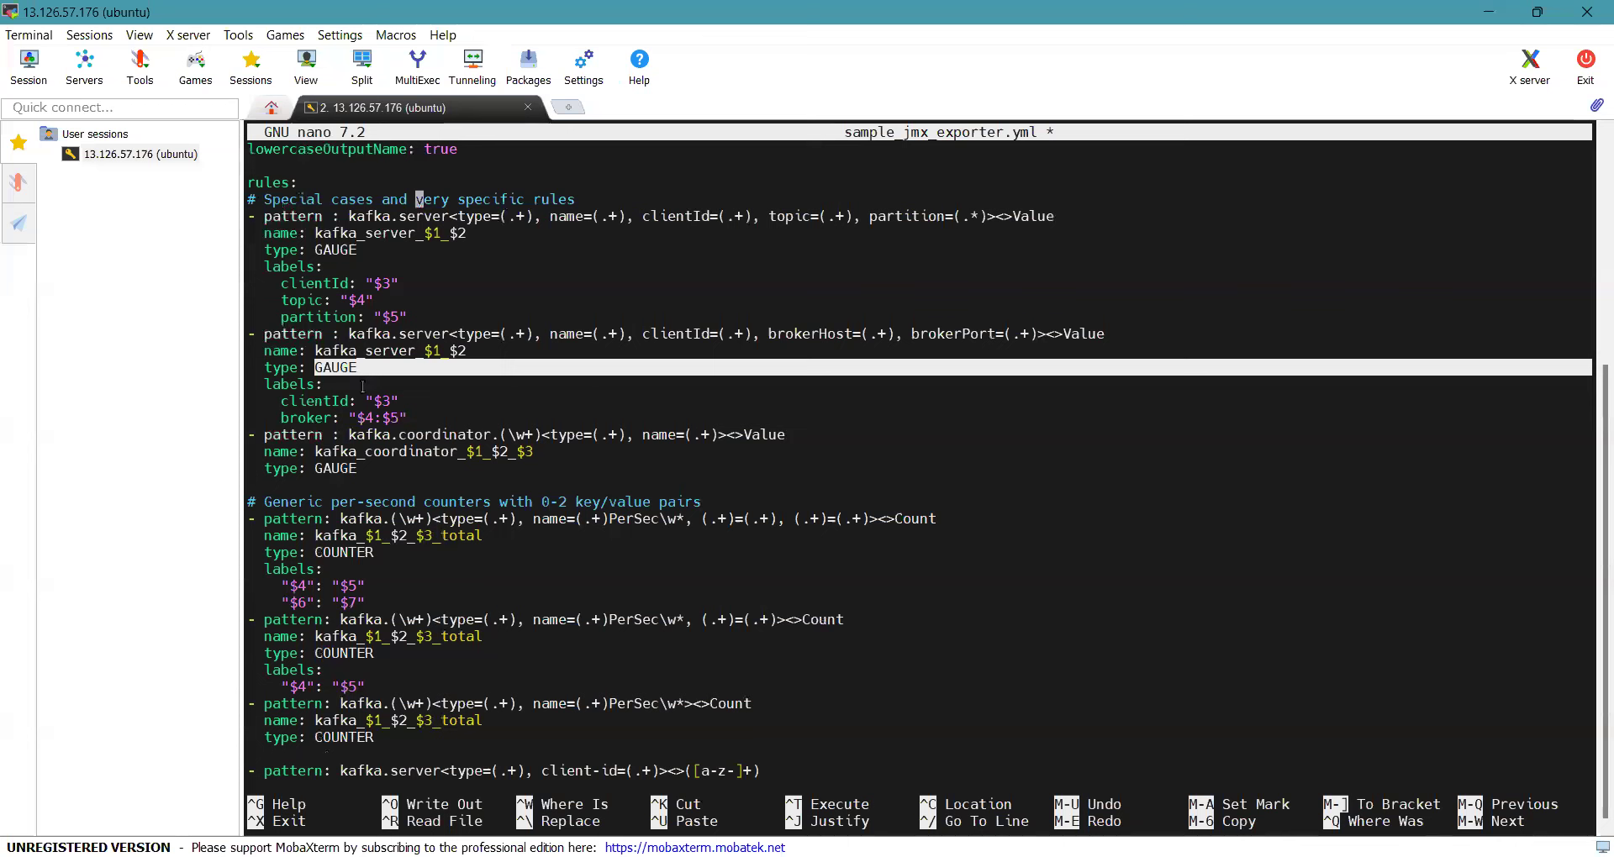
{"action": "left_click", "coordinate": [383, 558]}
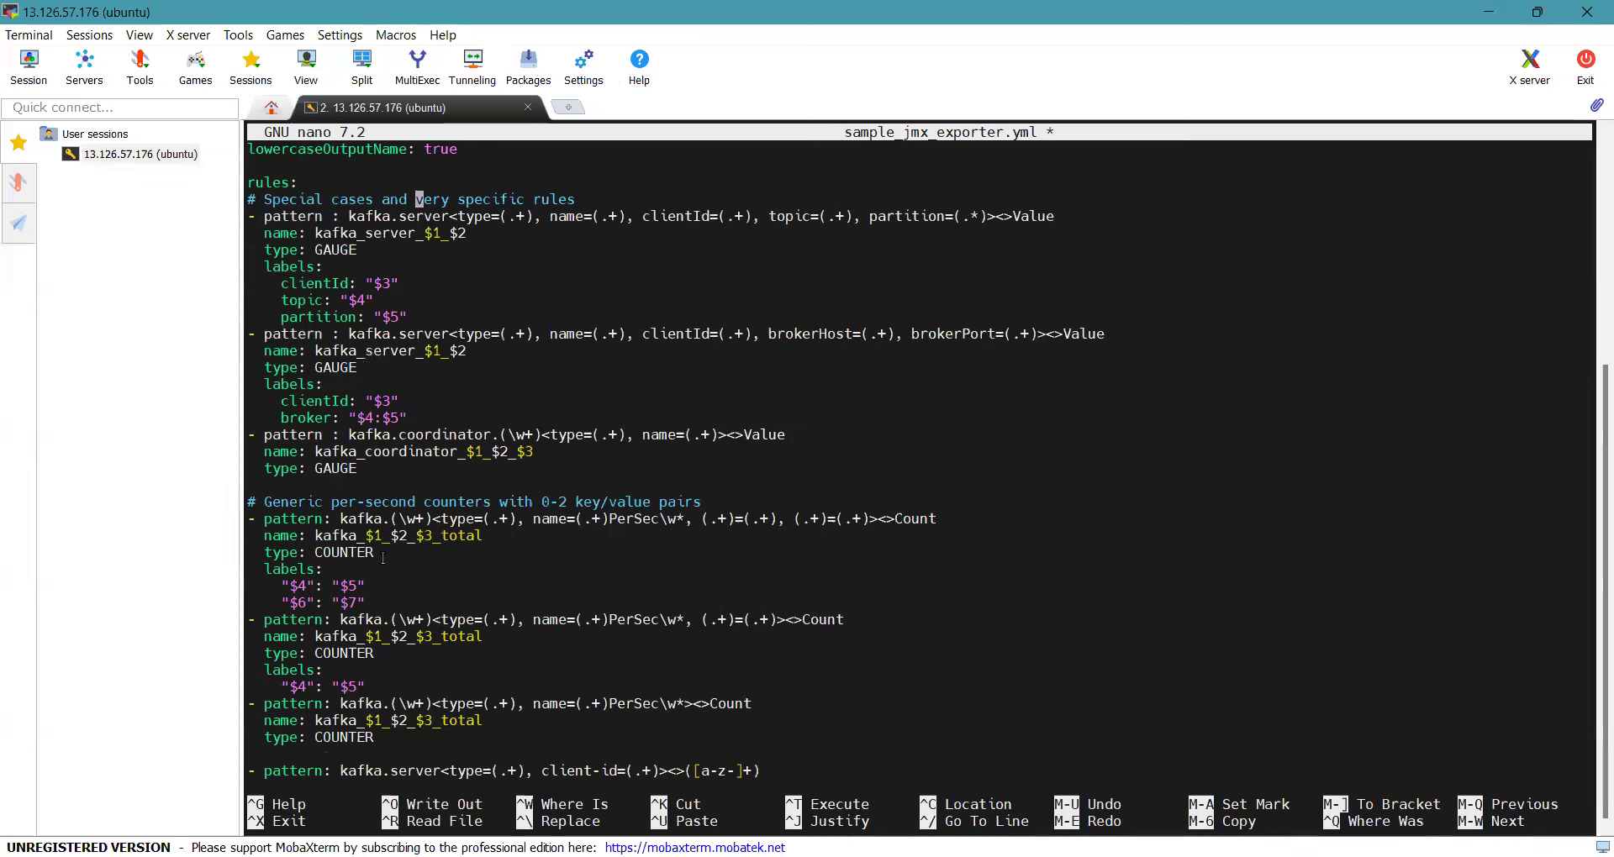
{"action": "key", "text": "Down"}
{"action": "key", "text": "Down"}
{"action": "key", "text": "Down"}
{"action": "key", "text": "Down"}
{"action": "key", "text": "Down"}
{"action": "key", "text": "Down"}
{"action": "key", "text": "Down"}
{"action": "key", "text": "Down"}
{"action": "key", "text": "Down"}
{"action": "key", "text": "Down"}
{"action": "key", "text": "Down"}
{"action": "key", "text": "Down"}
{"action": "key", "text": "Down"}
{"action": "key", "text": "Down"}
{"action": "key", "text": "Down"}
{"action": "key", "text": "Down"}
{"action": "key", "text": "Down"}
{"action": "key", "text": "Down"}
{"action": "left_click_drag", "start_coordinate": [334, 519], "coordinate": [906, 520]}
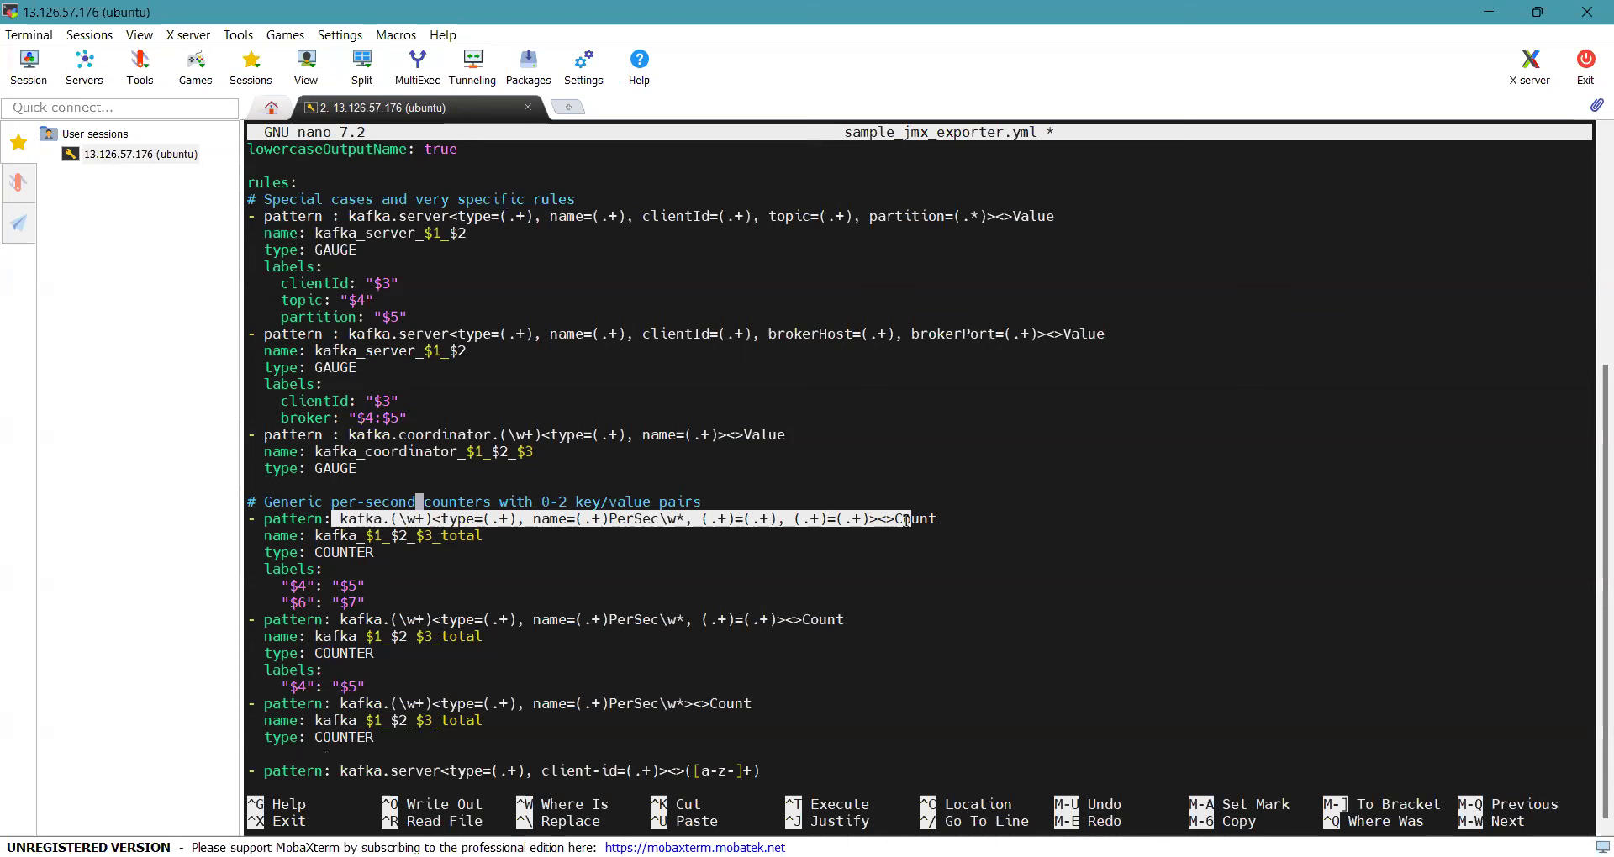
{"action": "left_click", "coordinate": [740, 521]}
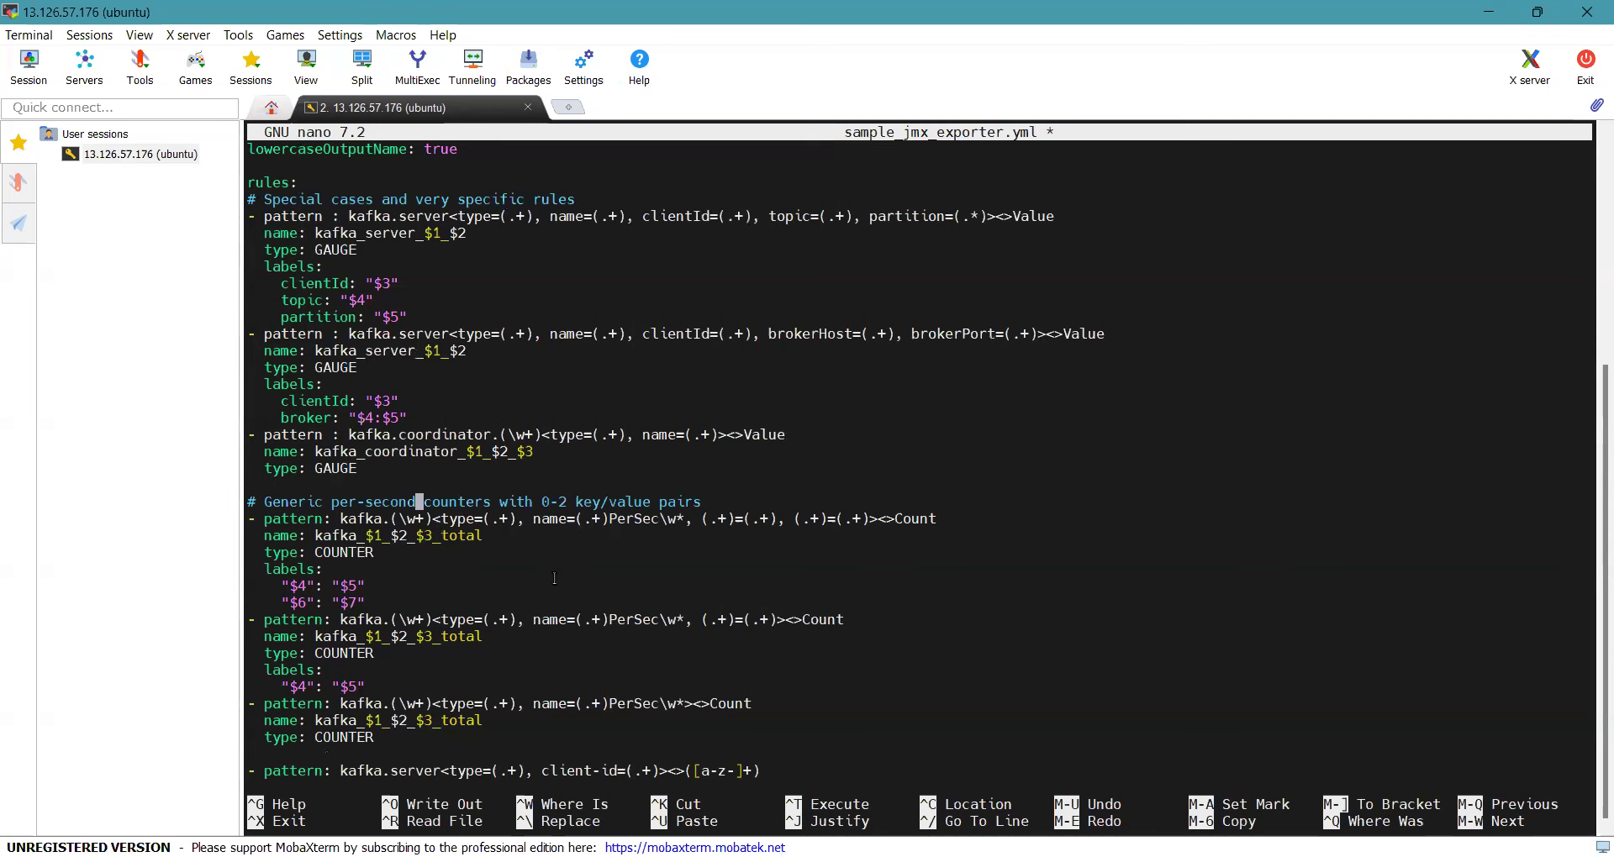
{"action": "key", "text": "Down"}
{"action": "key", "text": "Down"}
{"action": "key", "text": "Down"}
{"action": "key", "text": "Down"}
{"action": "key", "text": "Down"}
{"action": "key", "text": "Down"}
{"action": "key", "text": "Down"}
{"action": "key", "text": "Down"}
{"action": "key", "text": "Down"}
{"action": "left_click_drag", "start_coordinate": [383, 704], "coordinate": [725, 705]}
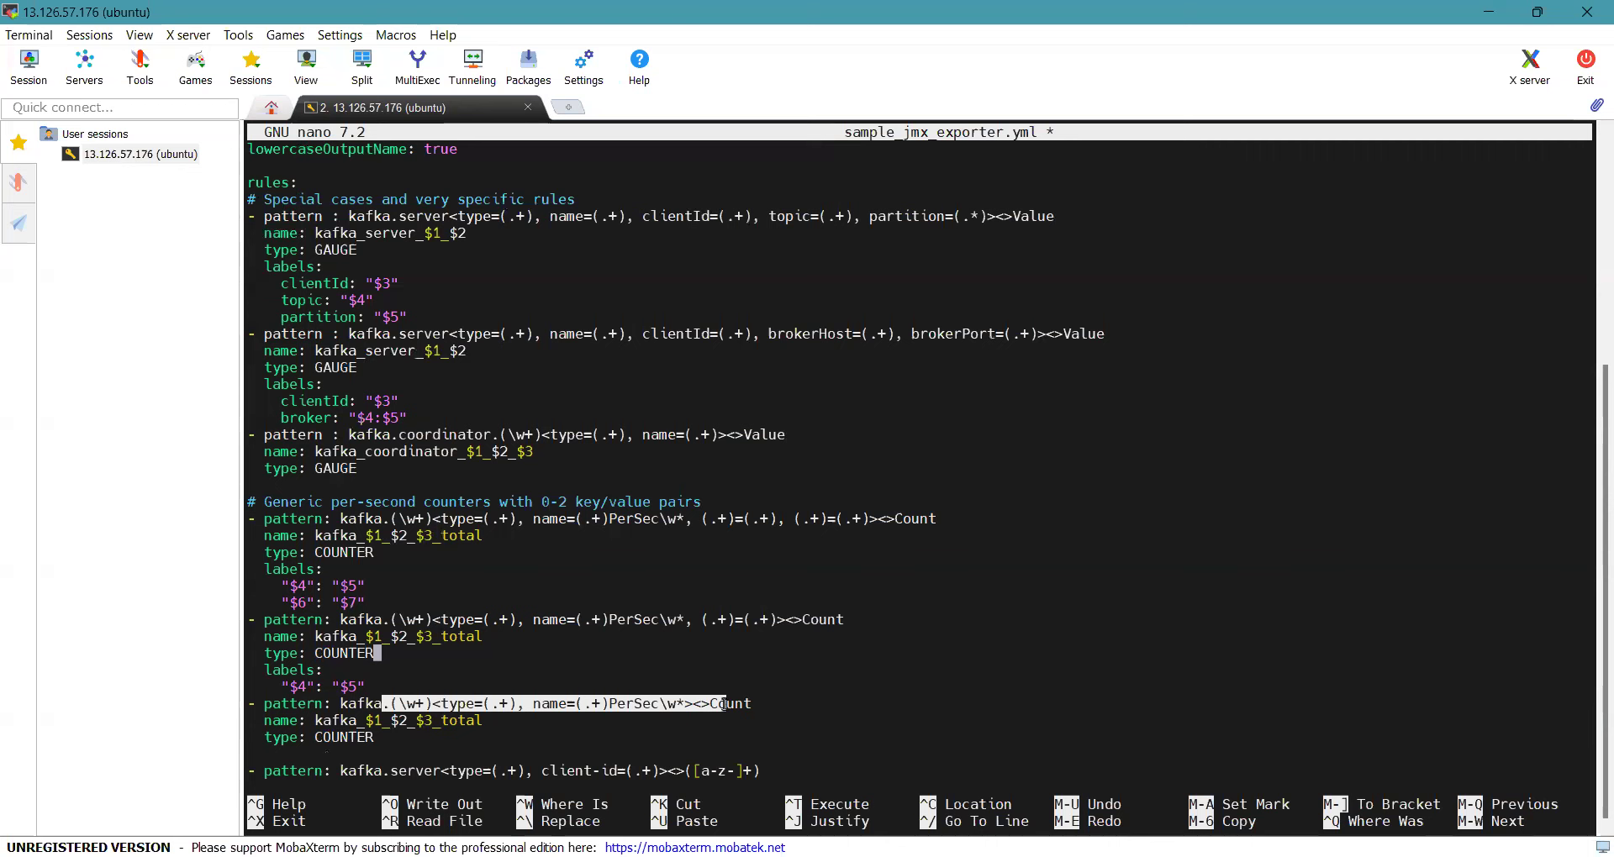
Step: Review the Kafka JMX exporter rules, then save sample_jmx_exporter.yml and exit nano
{"action": "scroll", "coordinate": [595, 486], "scroll_direction": "down", "scroll_amount": 6}
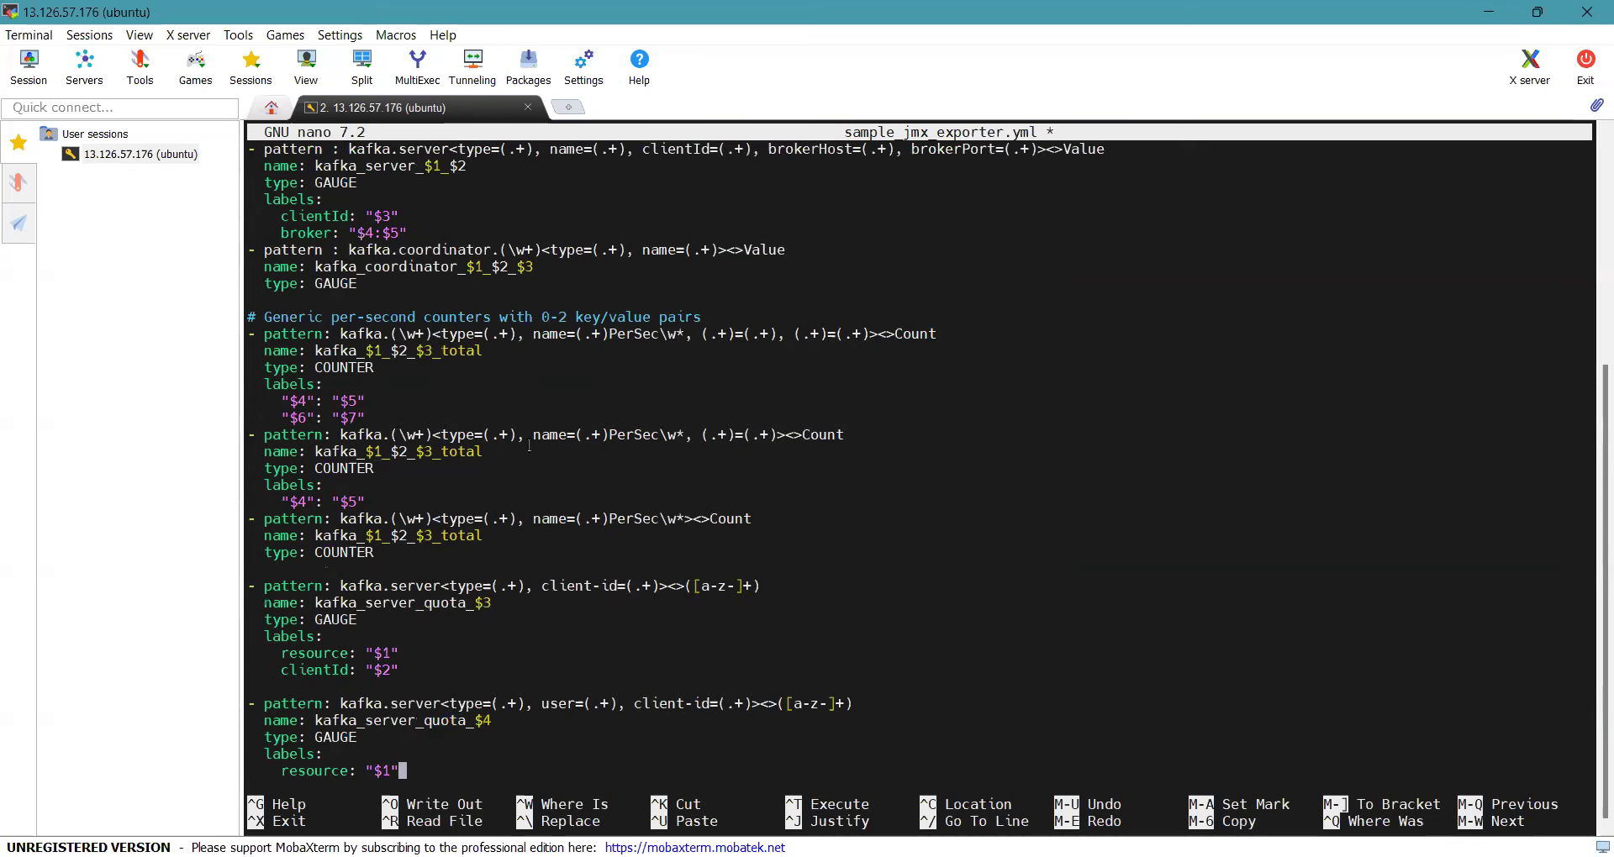
{"action": "scroll", "coordinate": [586, 625], "scroll_direction": "down", "scroll_amount": 10}
{"action": "scroll", "coordinate": [547, 614], "scroll_direction": "up", "scroll_amount": 6}
{"action": "scroll", "coordinate": [504, 605], "scroll_direction": "down", "scroll_amount": 15}
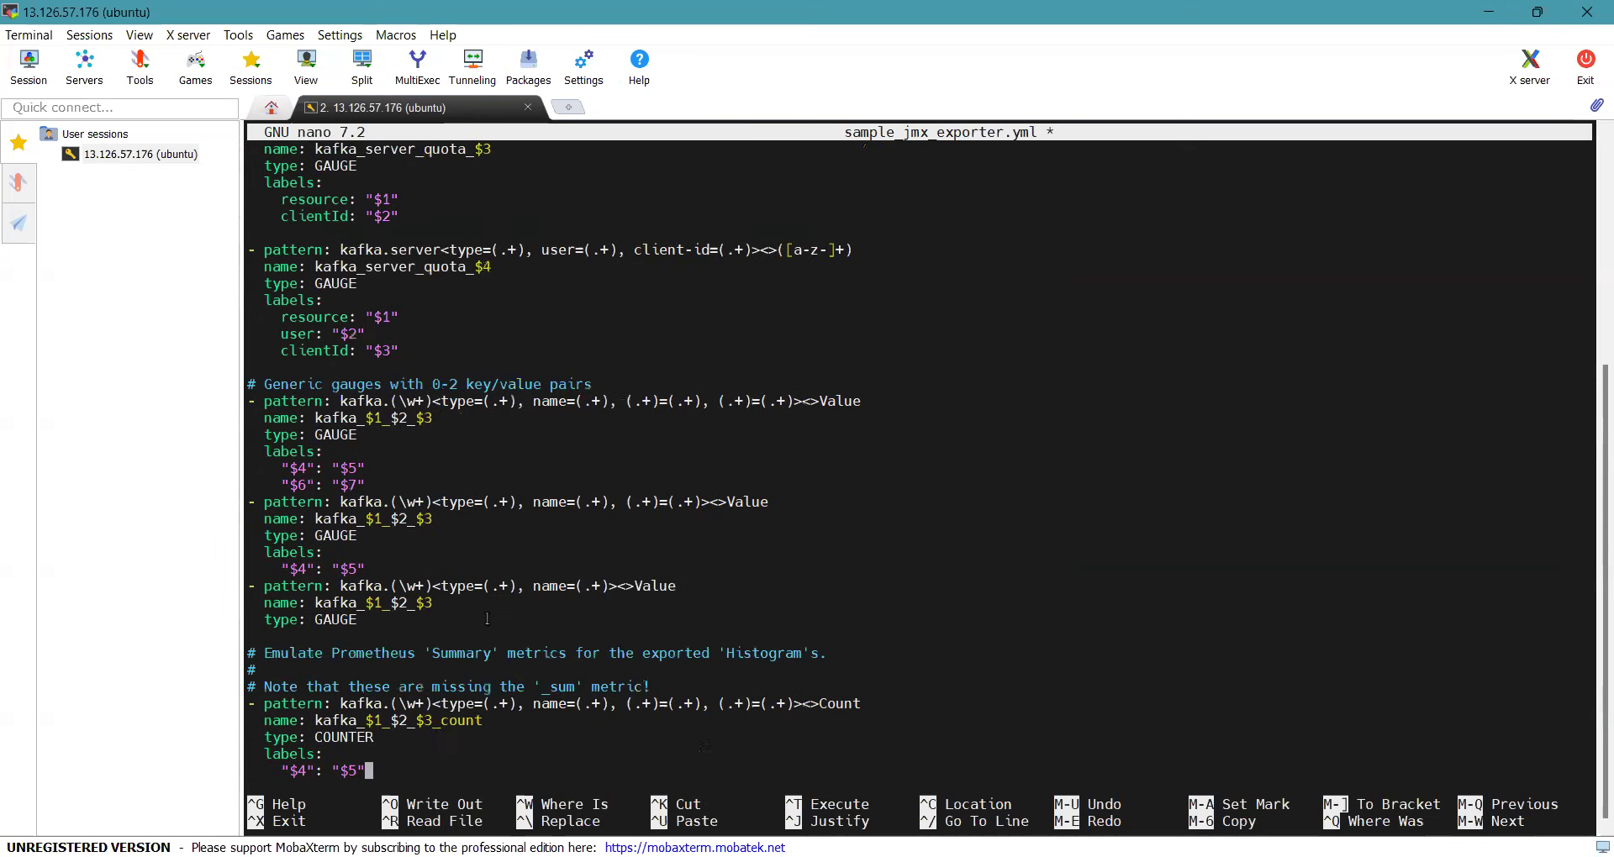
{"action": "scroll", "coordinate": [508, 607], "scroll_direction": "up", "scroll_amount": 12}
{"action": "scroll", "coordinate": [496, 607], "scroll_direction": "up", "scroll_amount": 5}
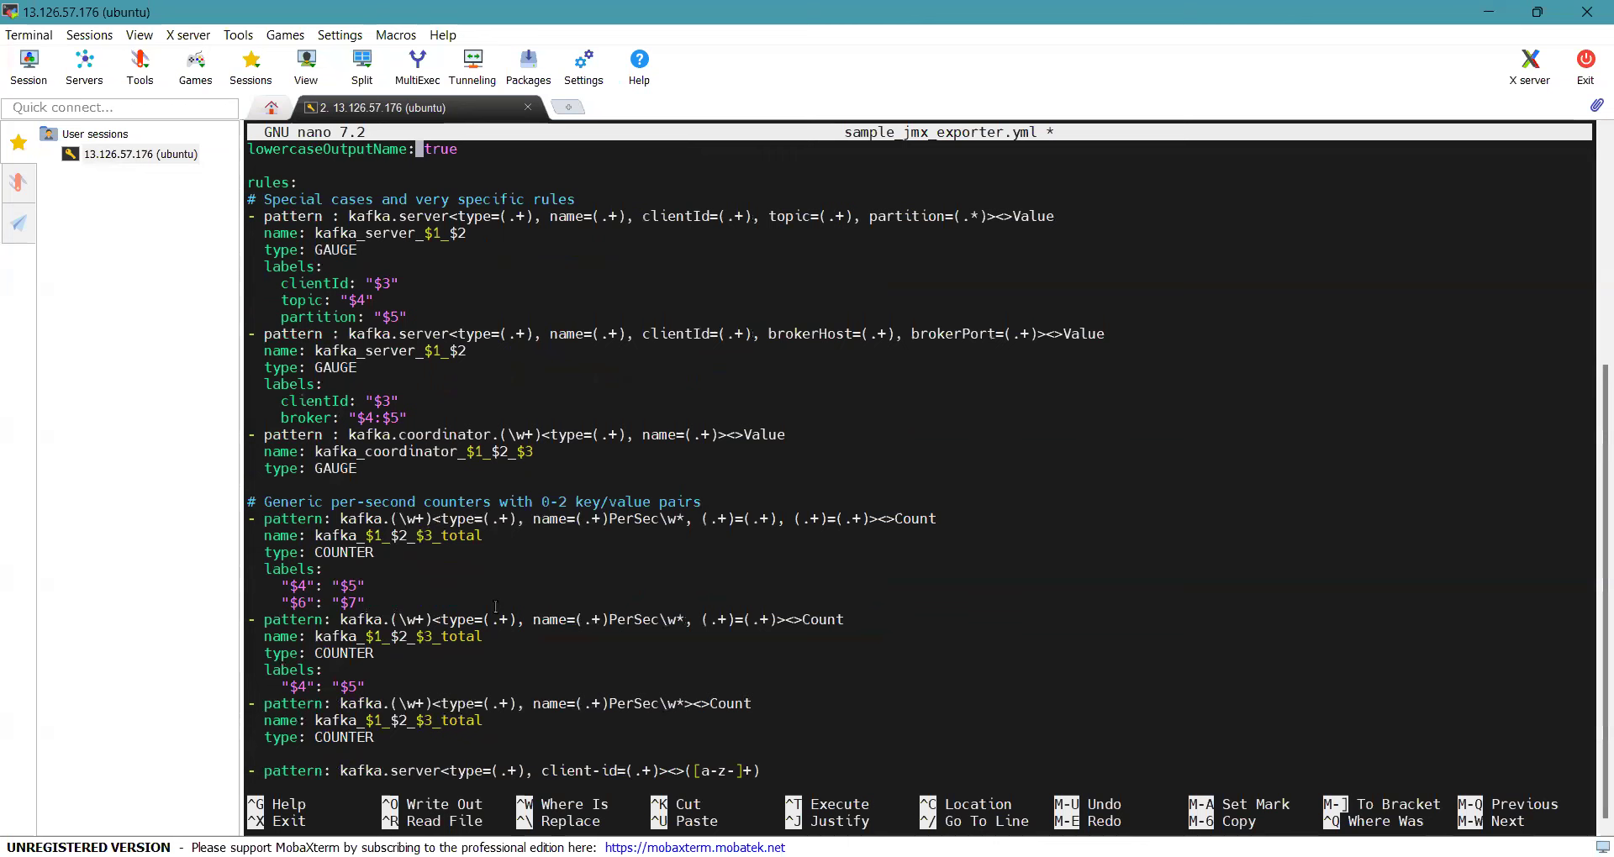
{"action": "key", "text": "ctrl+x"}
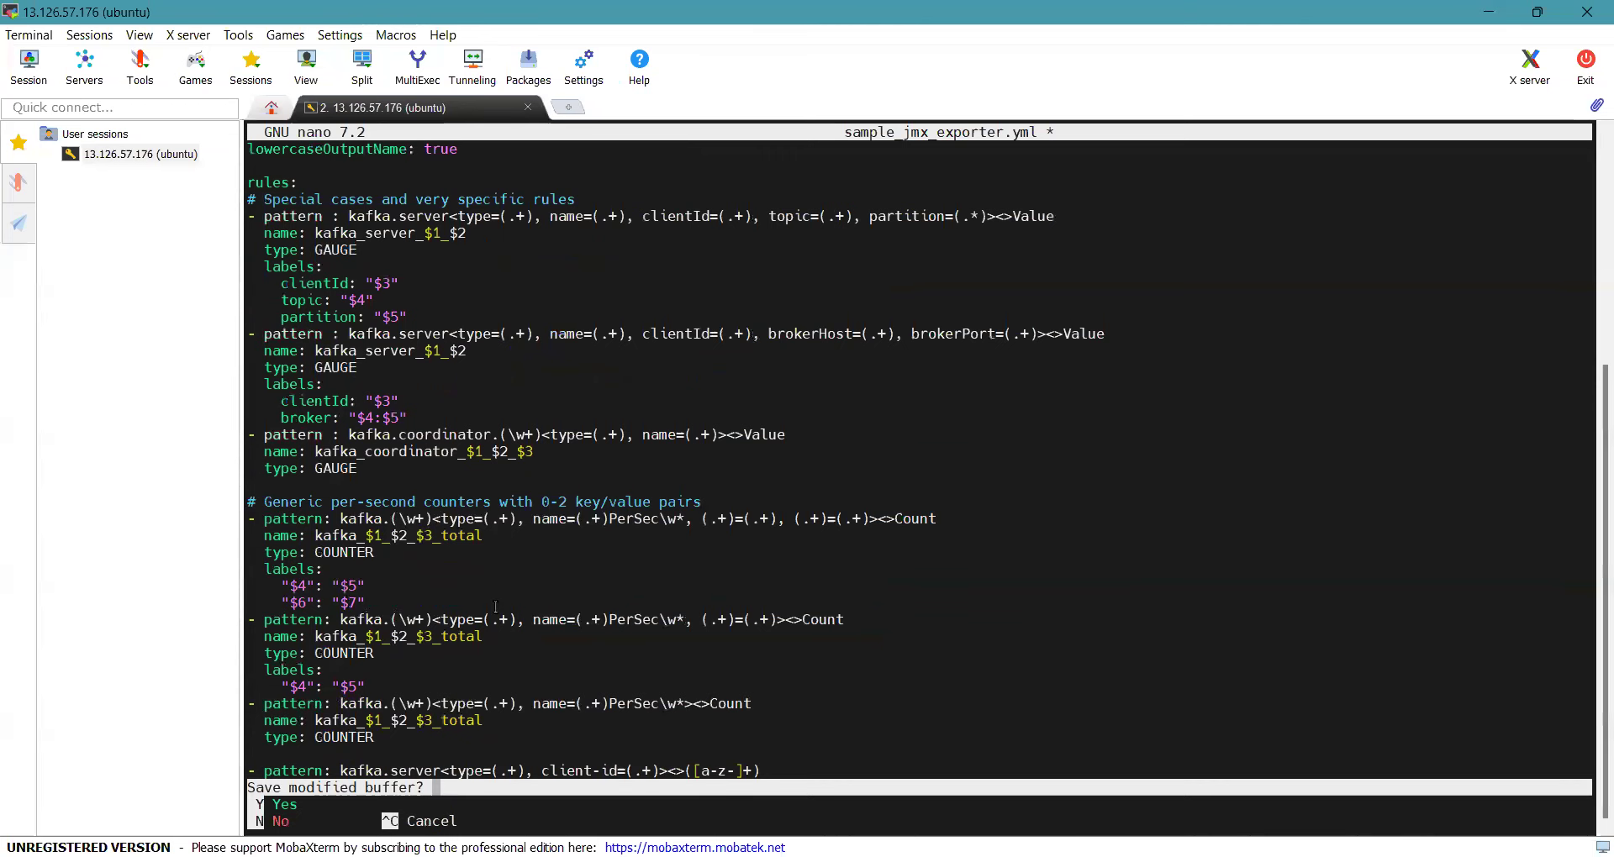
{"action": "key", "text": "y"}
{"action": "key", "text": "Return"}
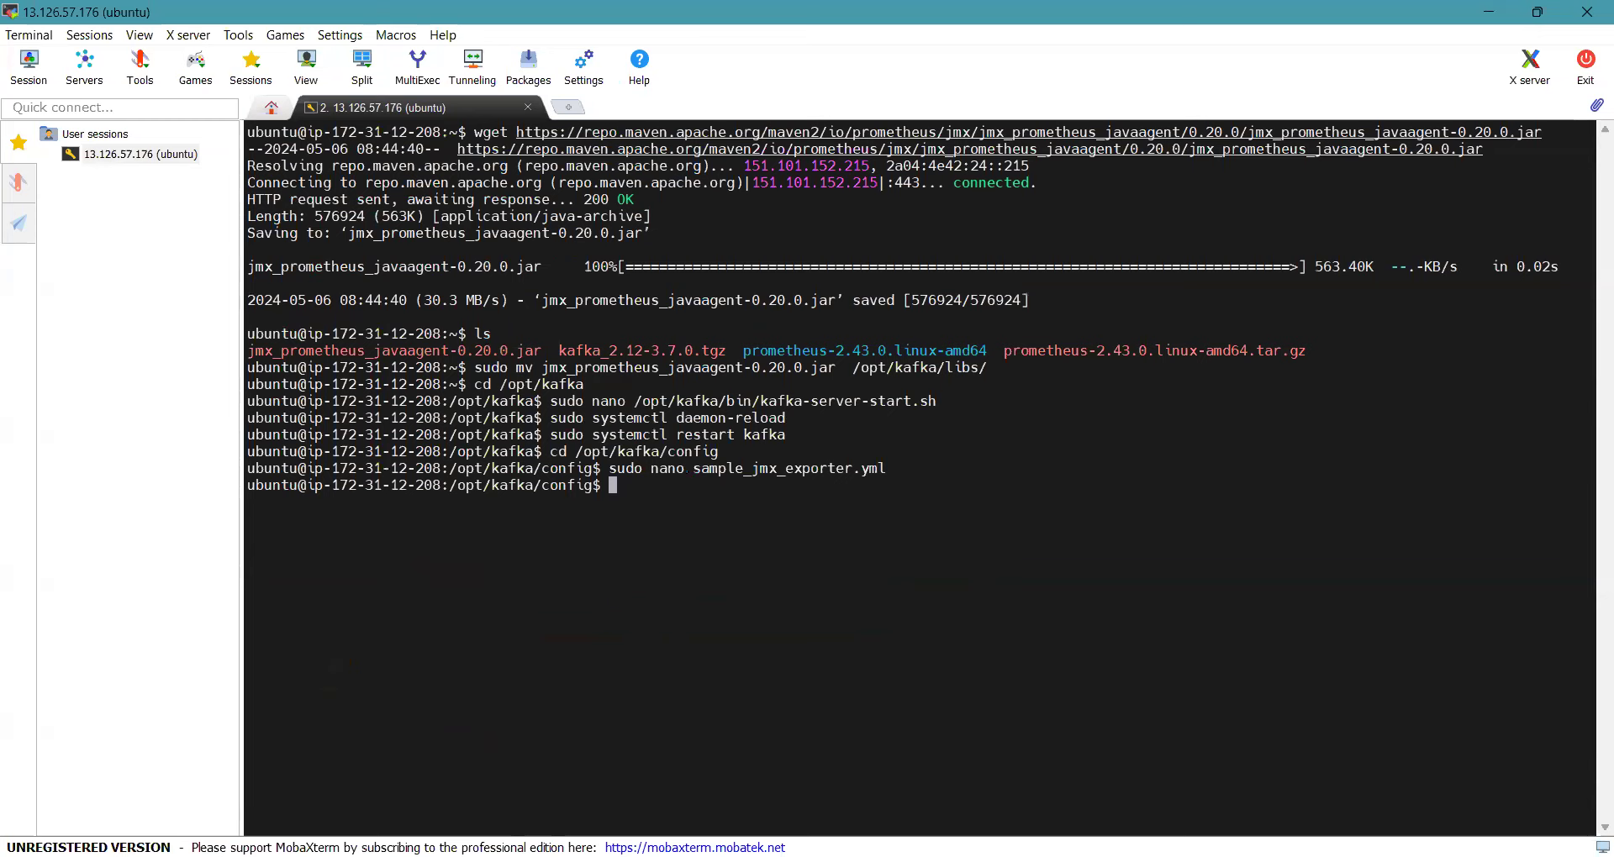
Step: Locate Step#3, Add Kafka Endpoint in Prometheus, and select the tutorial's prometheus.yml edit command
{"action": "key", "text": "alt+Tab"}
{"action": "left_click", "coordinate": [243, 548]}
{"action": "left_click_drag", "start_coordinate": [210, 569], "coordinate": [544, 565]}
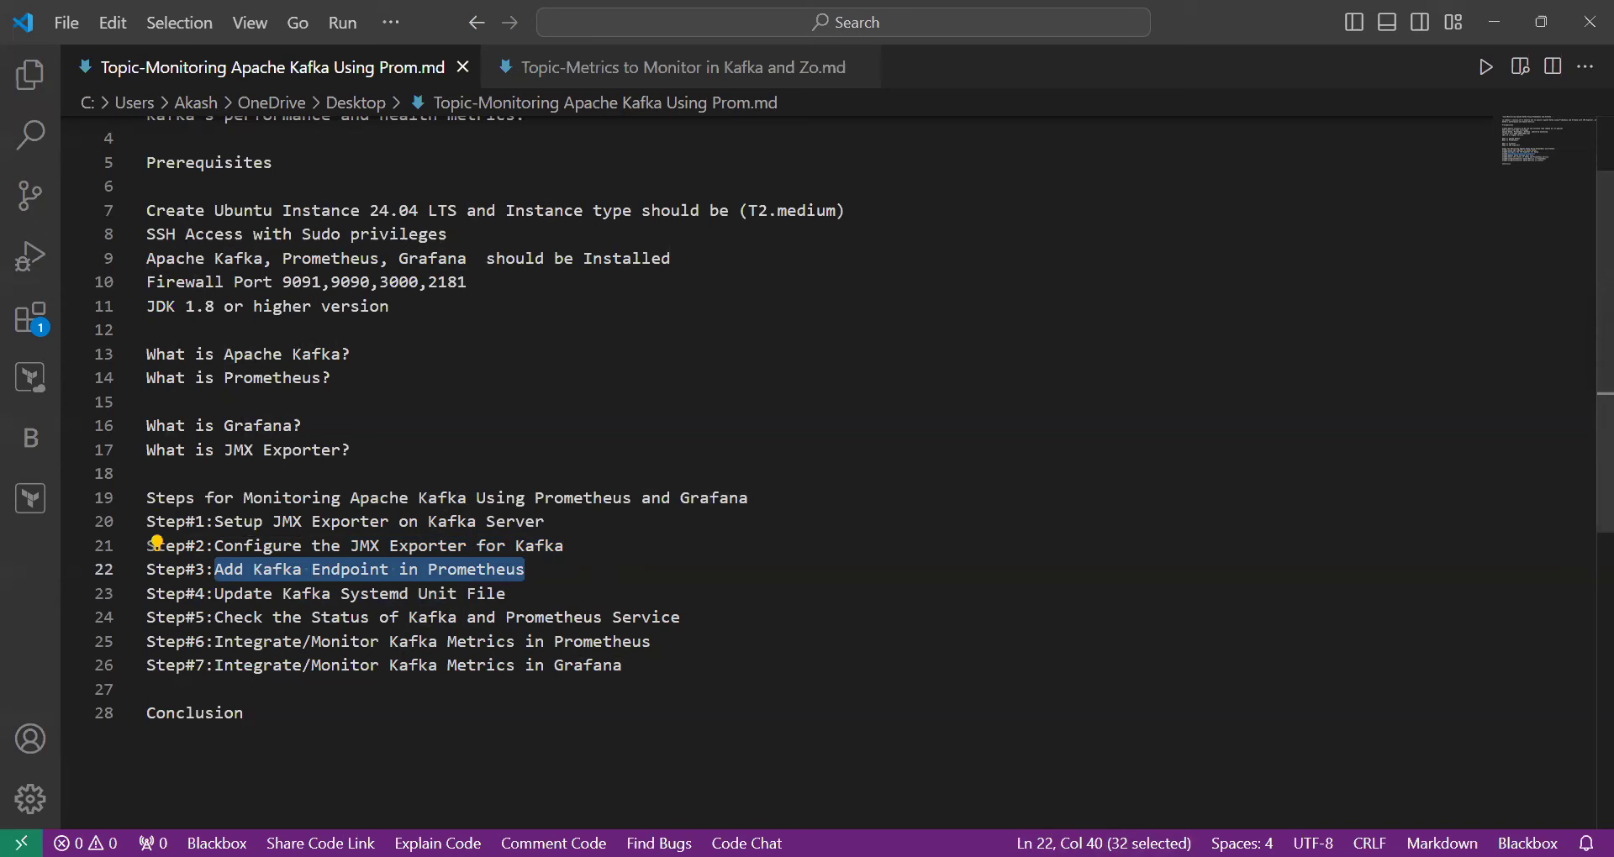
{"action": "key", "text": "alt+Tab"}
{"action": "left_click_drag", "start_coordinate": [216, 359], "coordinate": [547, 360]}
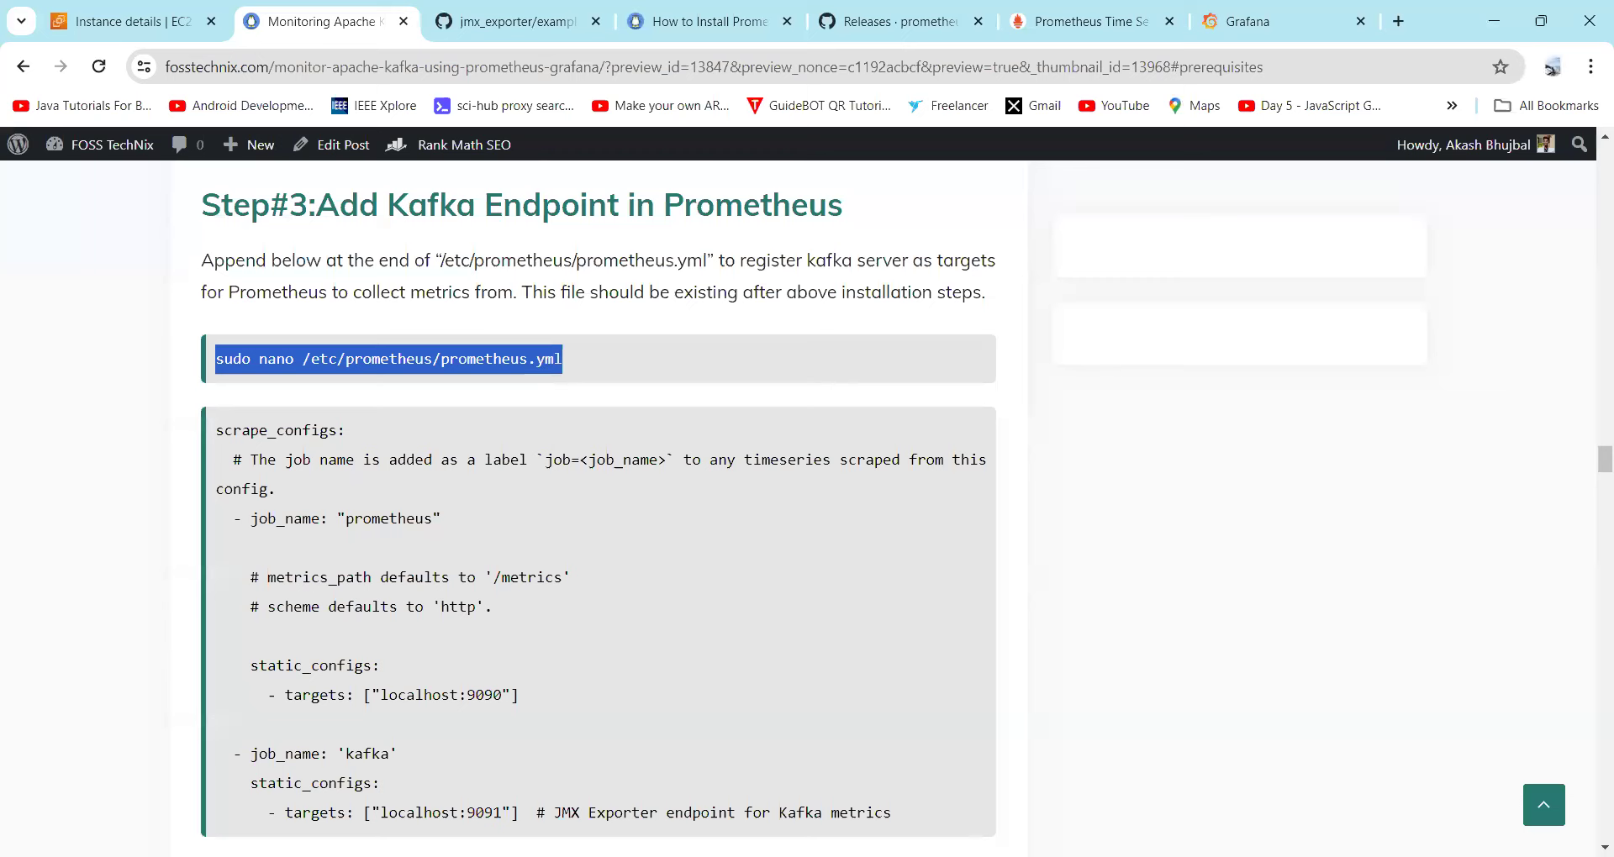
Step: Run 'sudo nano /etc/prometheus/prometheus.yml' on the server and move into the file
{"action": "key", "text": "alt+Tab"}
{"action": "right_click", "coordinate": [943, 603]}
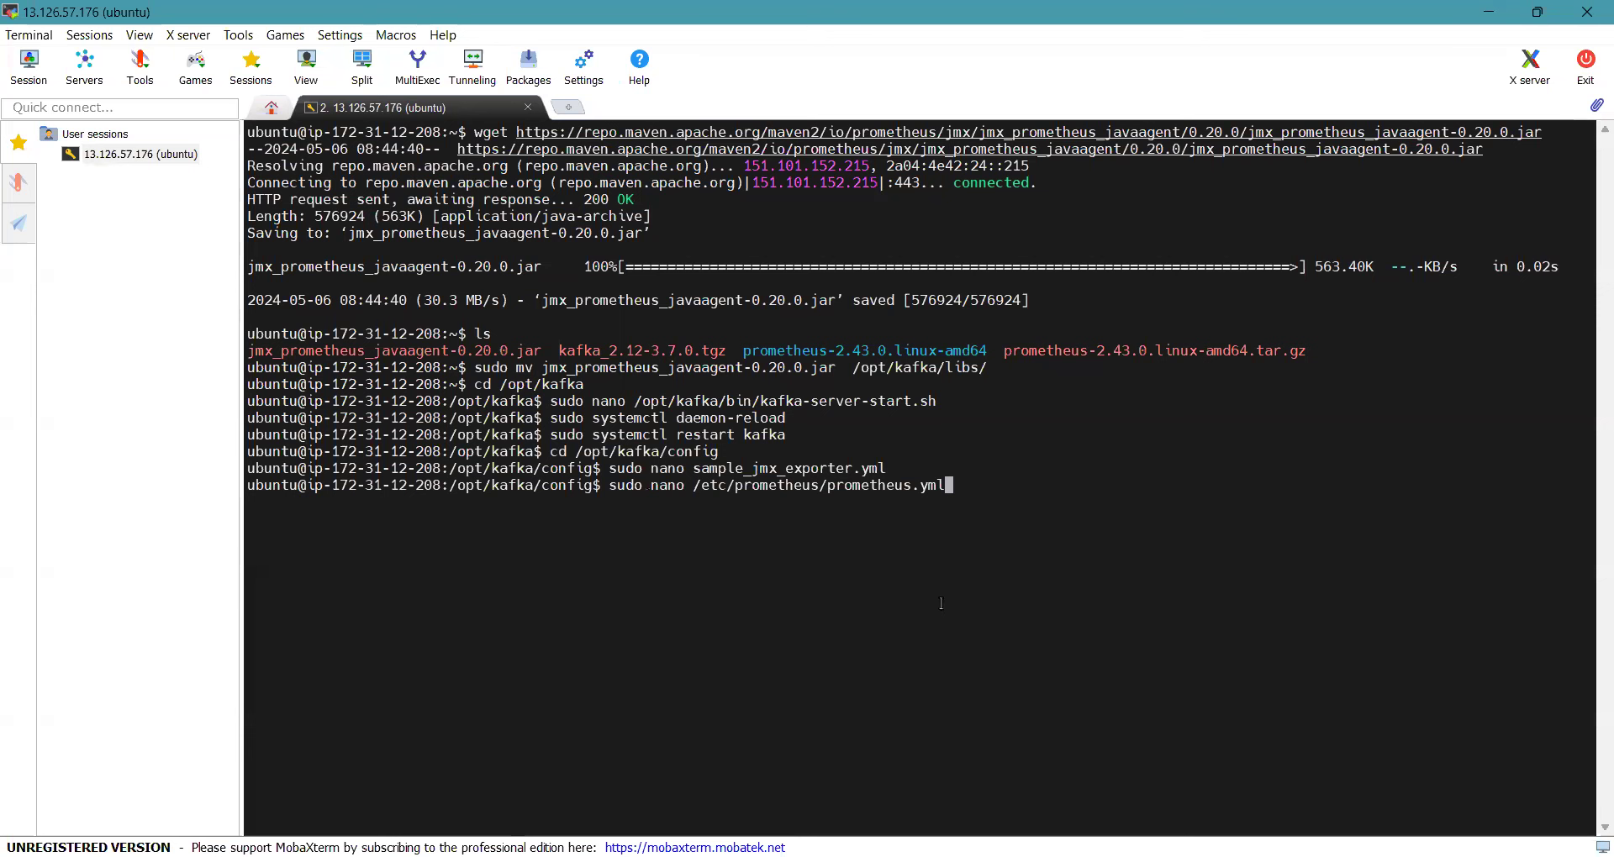
{"action": "key", "text": "Return"}
{"action": "key", "text": "Down"}
{"action": "key", "text": "Down"}
{"action": "key", "text": "Down"}
{"action": "key", "text": "Down"}
{"action": "key", "text": "Down"}
{"action": "key", "text": "Down"}
{"action": "key", "text": "Down"}
{"action": "key", "text": "Down"}
{"action": "key", "text": "Down"}
{"action": "key", "text": "Down"}
{"action": "key", "text": "Down"}
{"action": "key", "text": "Down"}
{"action": "key", "text": "Down"}
{"action": "key", "text": "Down"}
{"action": "key", "text": "Down"}
{"action": "key", "text": "Down"}
{"action": "key", "text": "Down"}
{"action": "key", "text": "Down"}
{"action": "key", "text": "Down"}
{"action": "key", "text": "Down"}
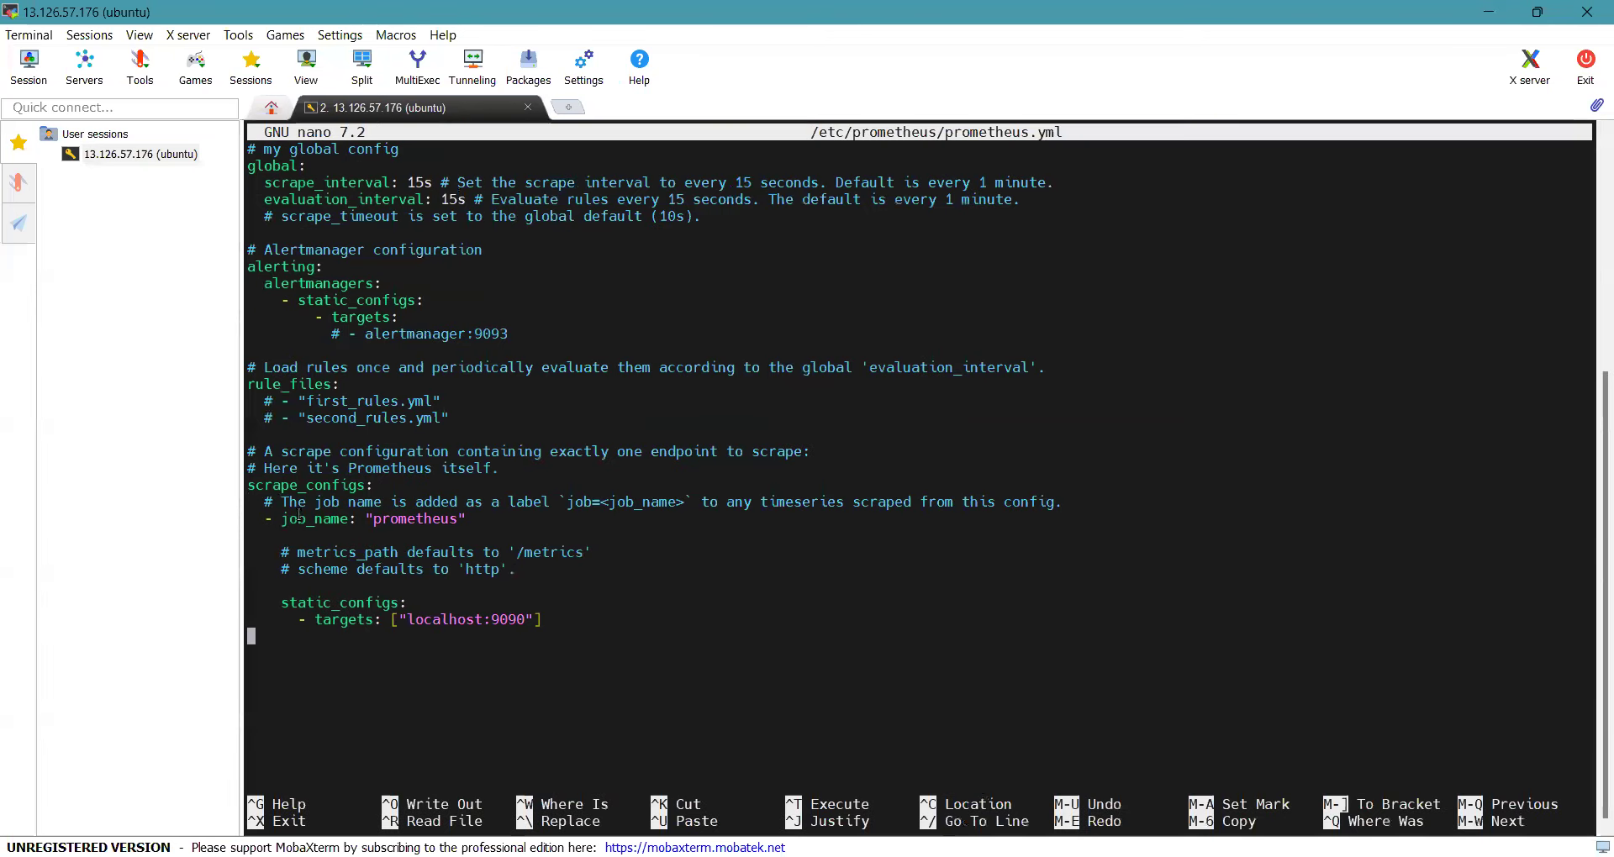
Step: Start a new '- job' entry below the prometheus job's targets in prometheus.yml
{"action": "left_click_drag", "start_coordinate": [561, 620], "coordinate": [267, 502]}
{"action": "left_click", "coordinate": [617, 644]}
{"action": "key", "text": "Return"}
{"action": "type", "text": "-"}
{"action": "key", "text": "BackSpace"}
{"action": "key", "text": "BackSpace"}
{"action": "type", "text": "- job"}
{"action": "key", "text": "BackSpace"}
{"action": "key", "text": "BackSpace"}
{"action": "key", "text": "BackSpace"}
{"action": "key", "text": "BackSpace"}
{"action": "key", "text": "BackSpace"}
{"action": "key", "text": "BackSpace"}
{"action": "key", "text": "BackSpace"}
Step: Copy the tutorial's kafka job block and paste it under scrape_configs
{"action": "key", "text": "alt+Tab"}
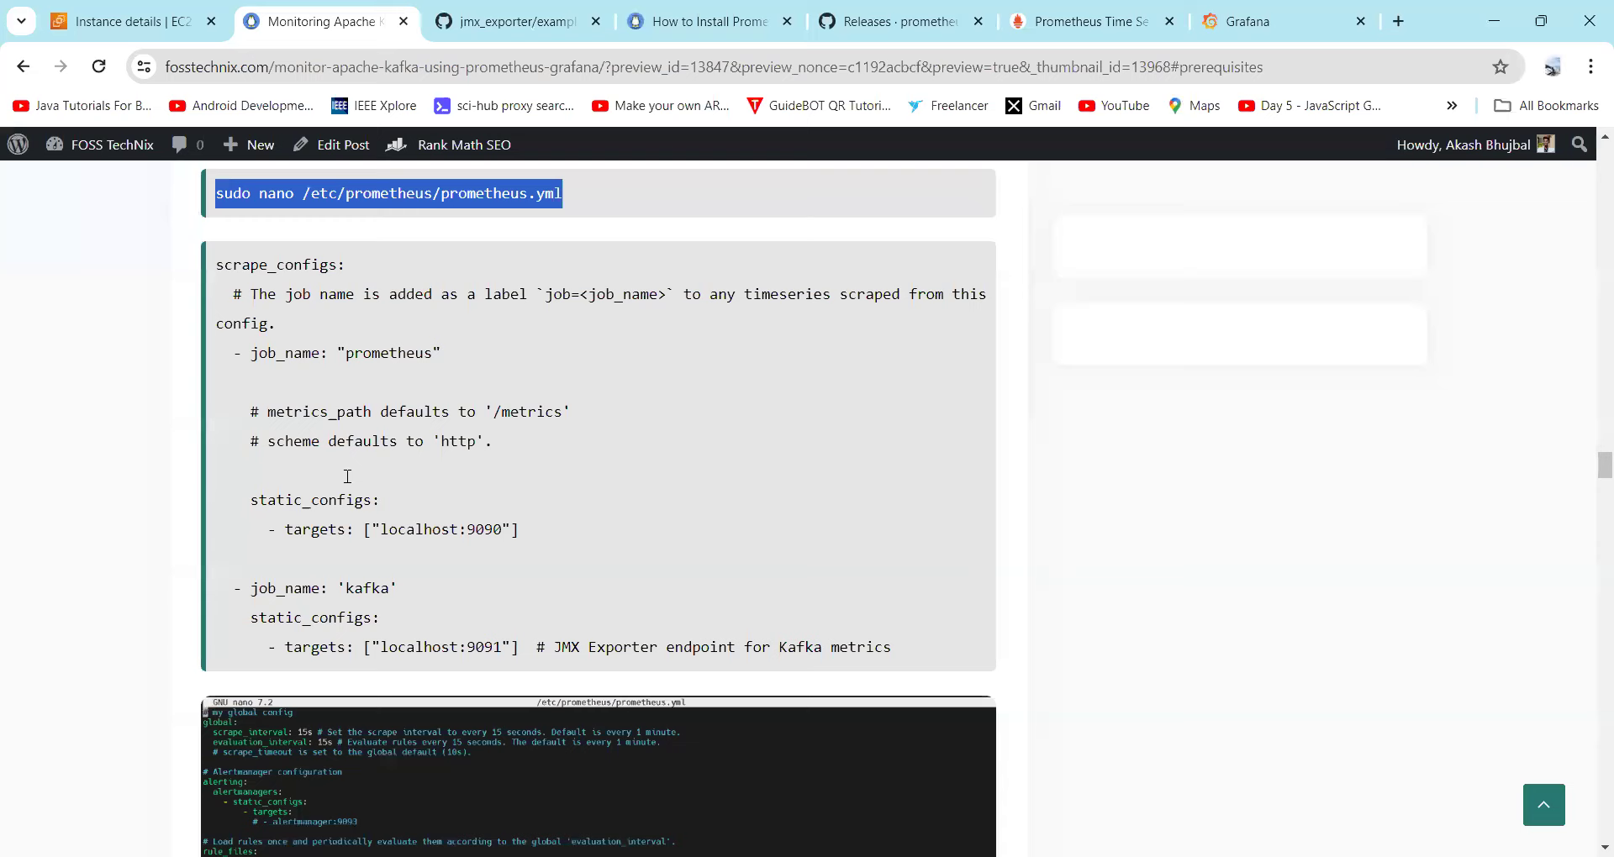
{"action": "scroll", "coordinate": [288, 487], "scroll_direction": "down", "scroll_amount": 1}
{"action": "left_click_drag", "start_coordinate": [236, 540], "coordinate": [923, 615]}
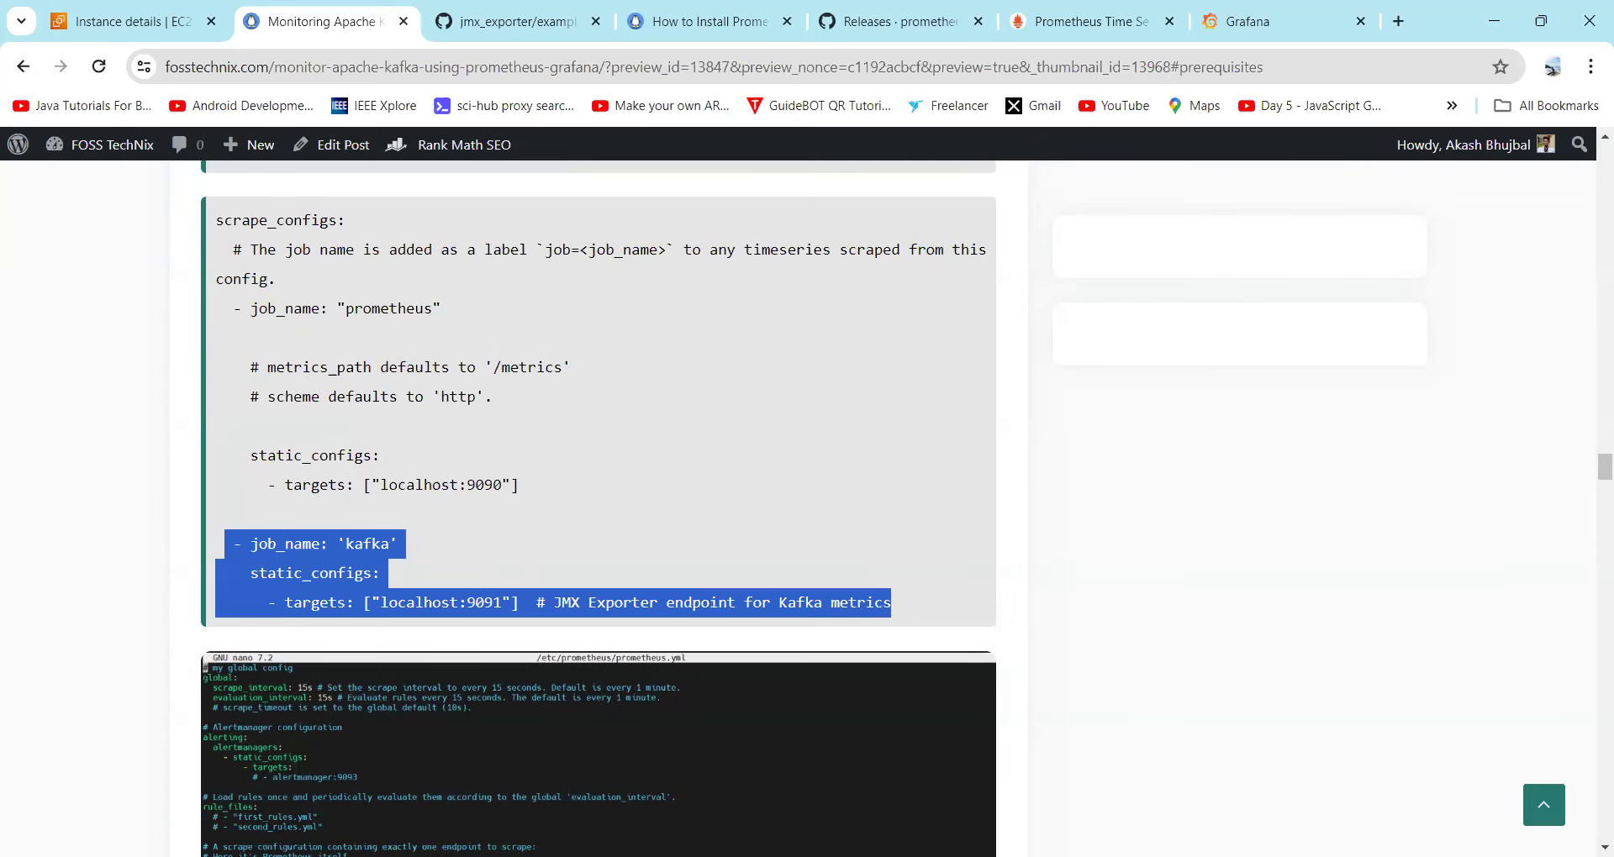
{"action": "key", "text": "alt+Tab"}
{"action": "right_click", "coordinate": [298, 654]}
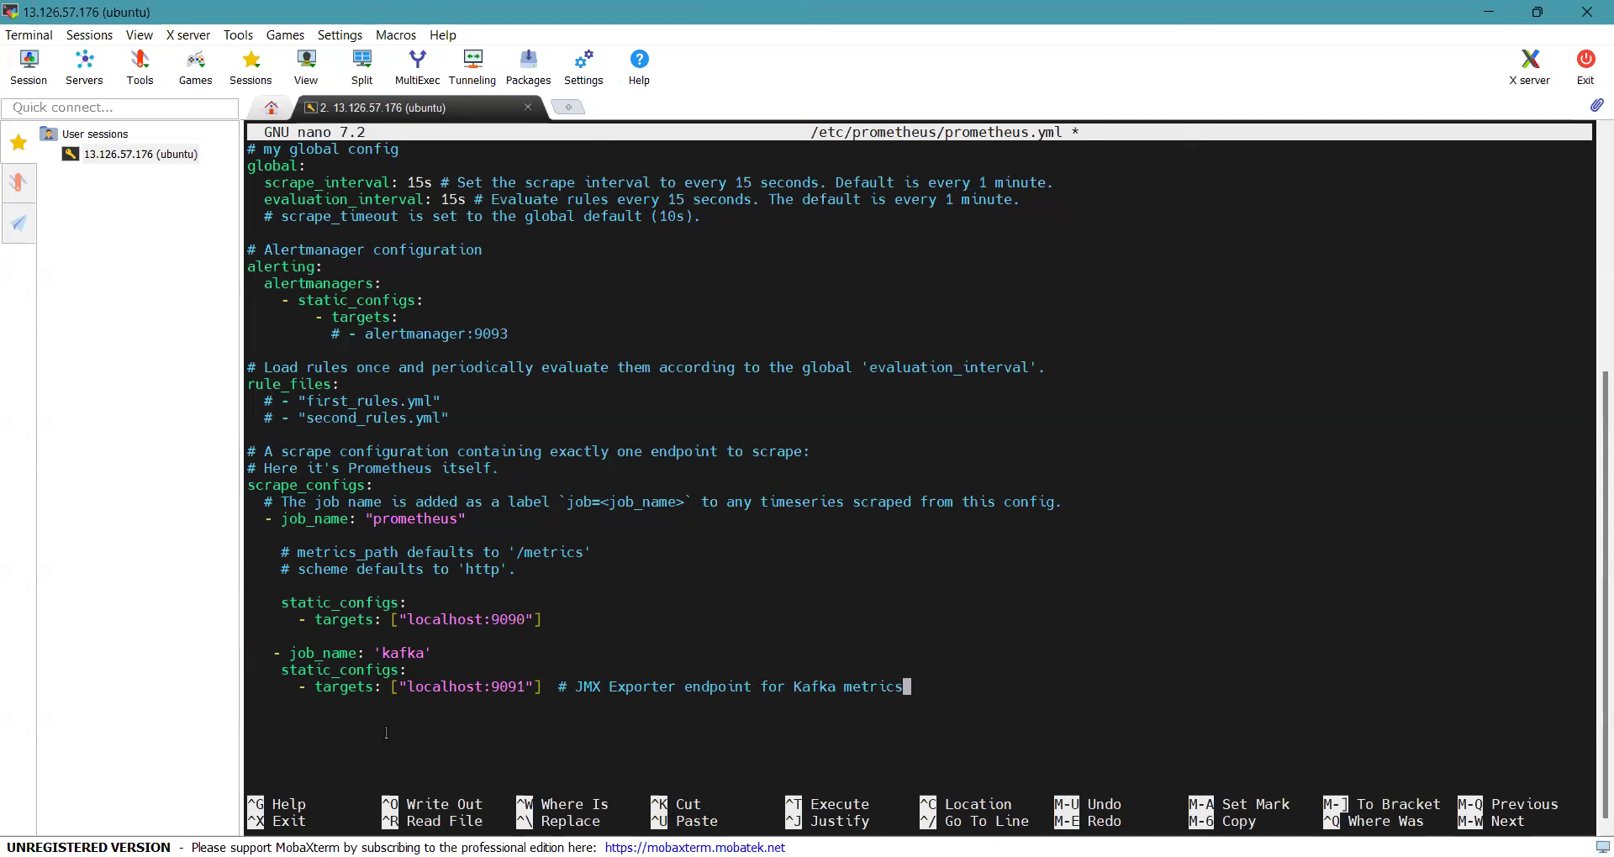
Step: Check the kafka target uses localhost:9091 versus Prometheus on 9090, then save prometheus.yml
{"action": "double_click", "coordinate": [412, 688]}
{"action": "left_click", "coordinate": [462, 690]}
{"action": "left_click_drag", "start_coordinate": [494, 689], "coordinate": [527, 687]}
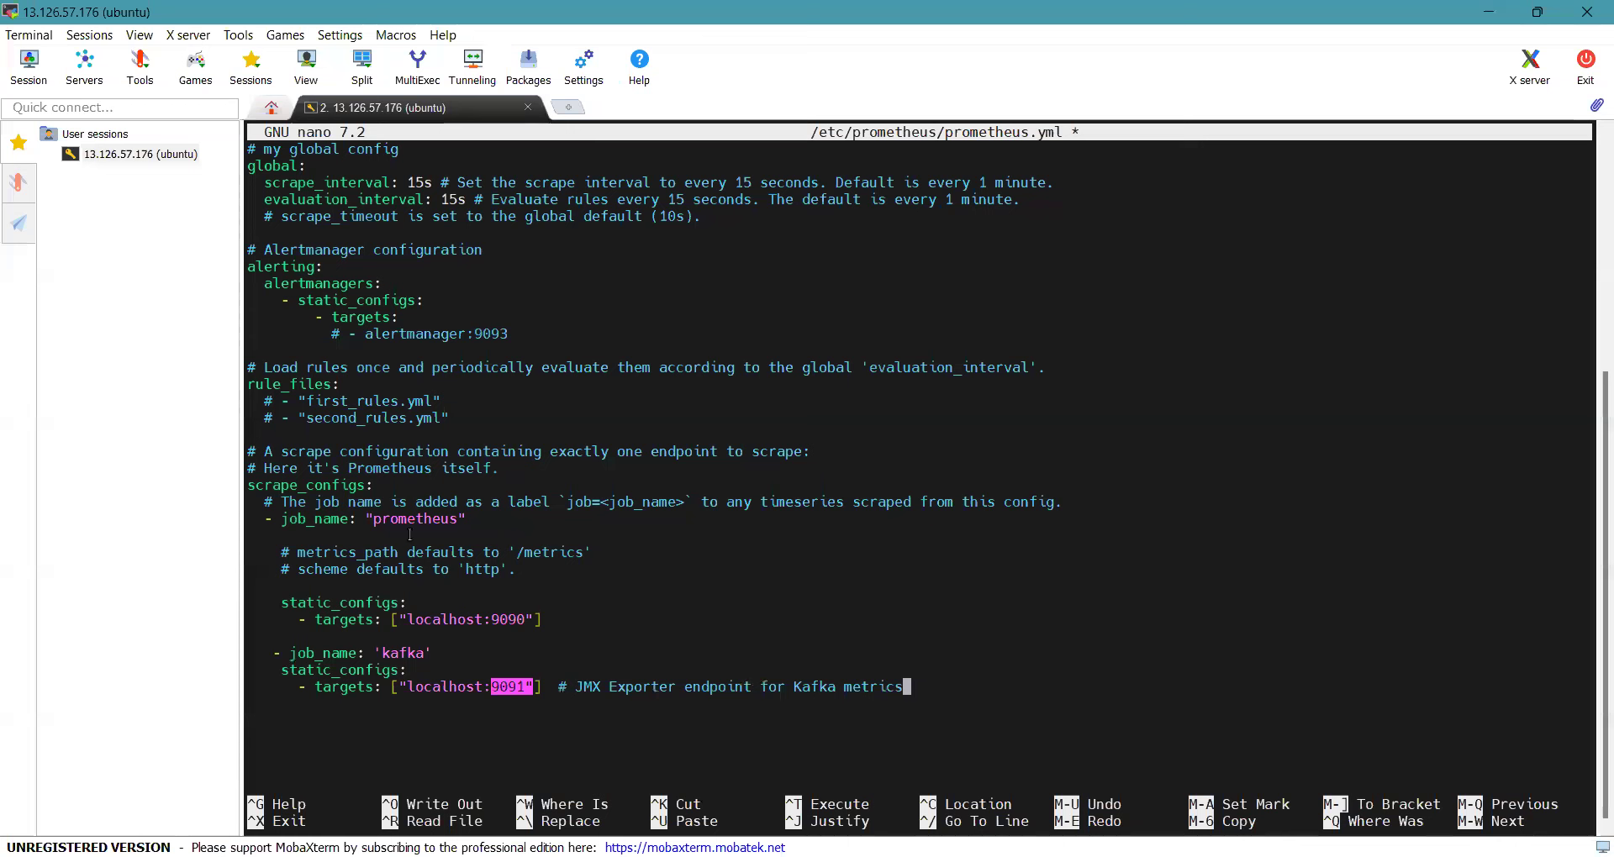
{"action": "left_click_drag", "start_coordinate": [485, 620], "coordinate": [515, 620]}
{"action": "left_click", "coordinate": [514, 621]}
{"action": "key", "text": "ctrl+x"}
{"action": "key", "text": "y"}
{"action": "key", "text": "Return"}
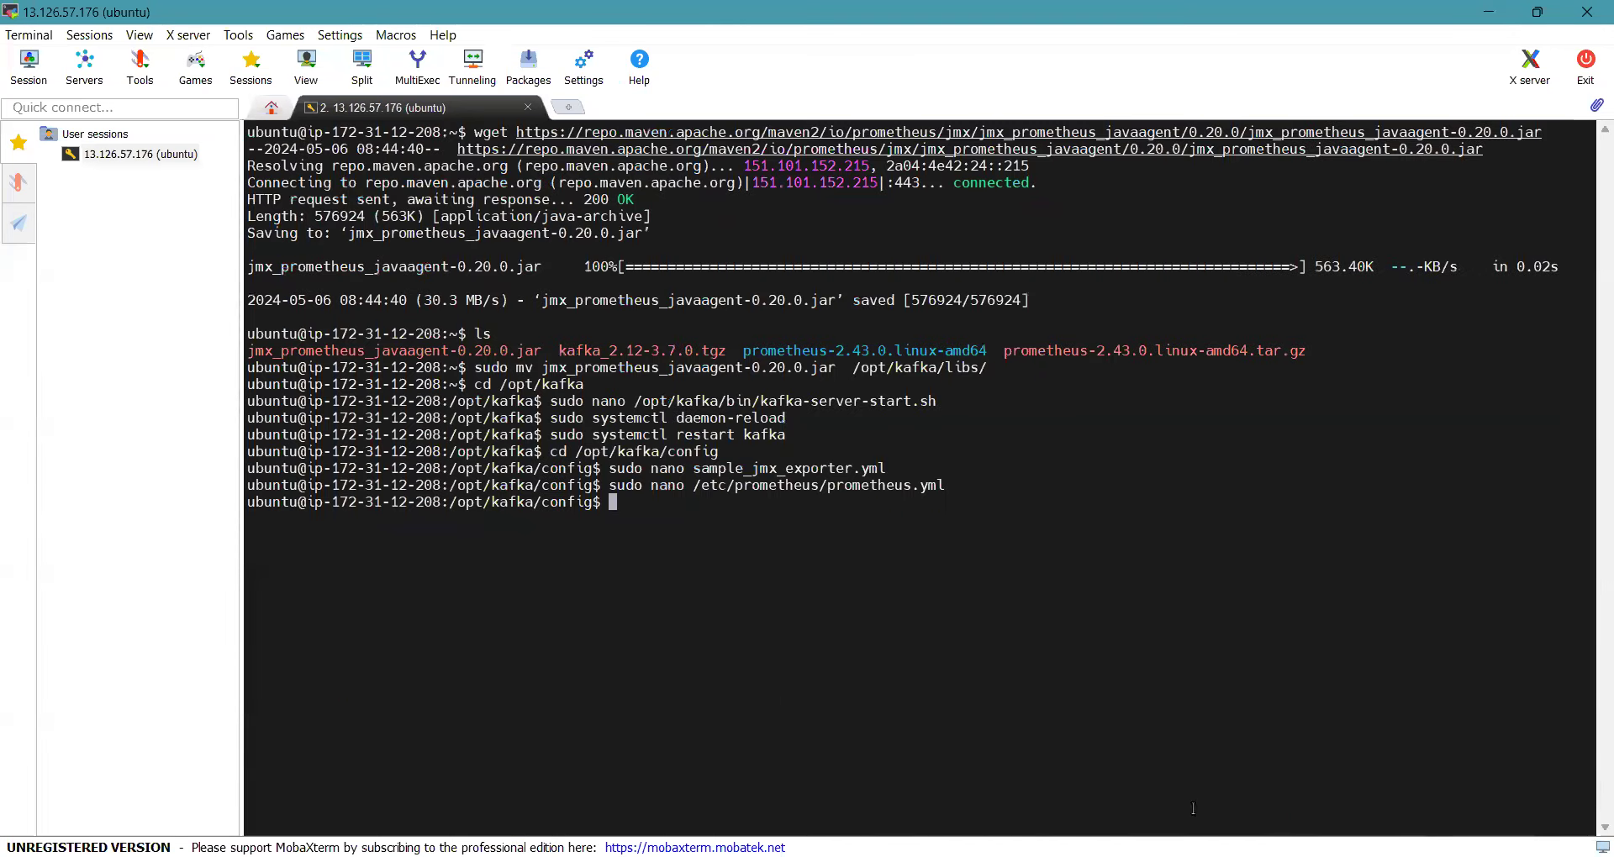
Step: Run 'sudo systemctl daemon-reload' and 'sudo systemctl restart prometheus' on the server
{"action": "key", "text": "alt+Tab"}
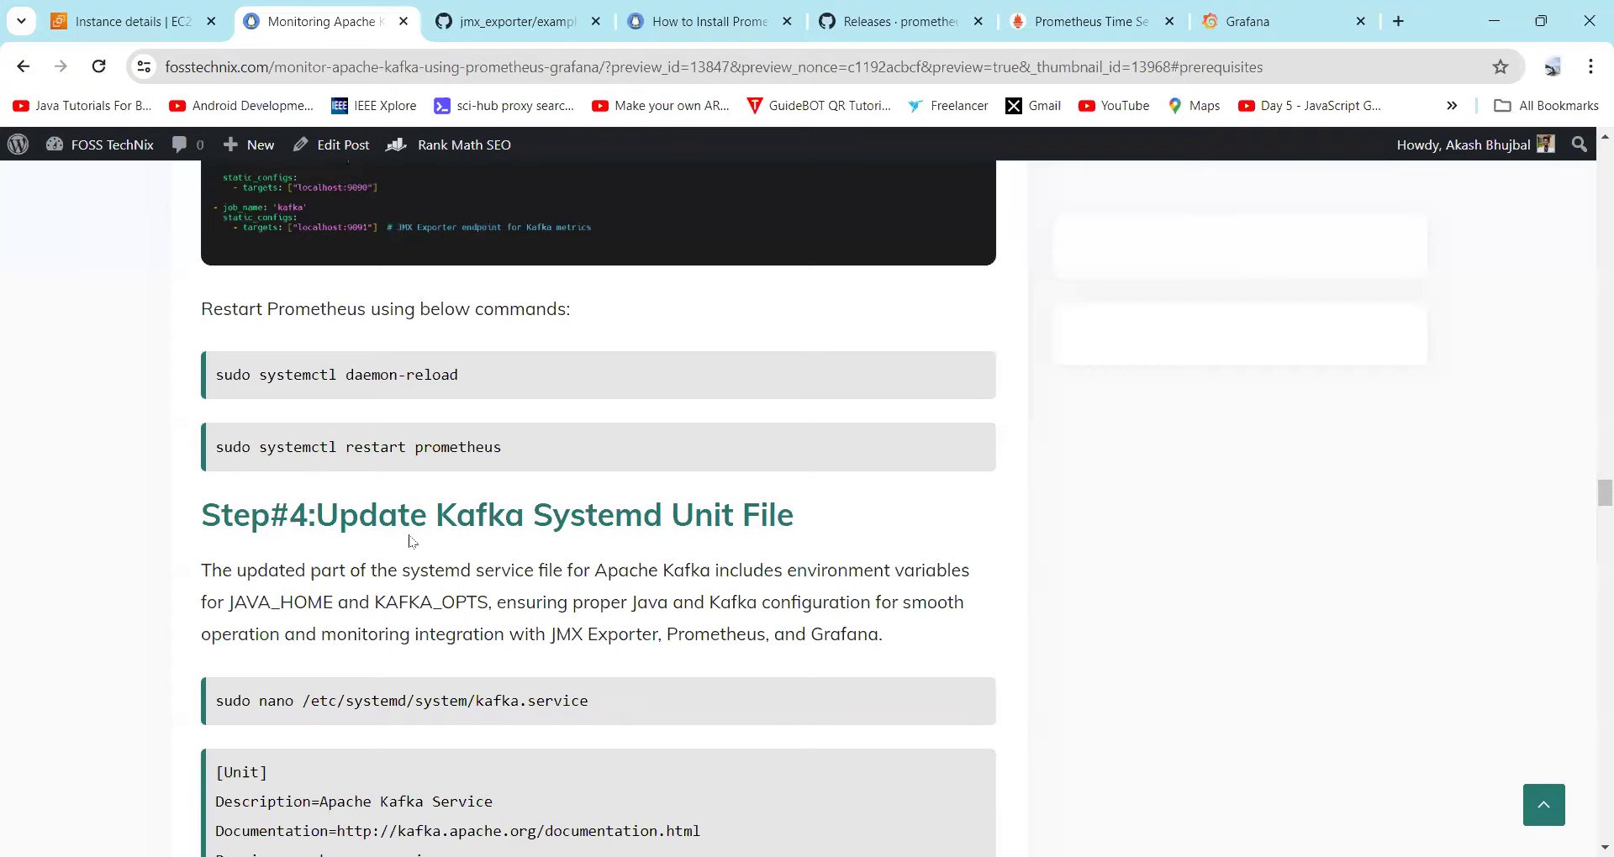
{"action": "scroll", "coordinate": [272, 414], "scroll_direction": "down", "scroll_amount": 1}
{"action": "left_click_drag", "start_coordinate": [212, 294], "coordinate": [516, 364]}
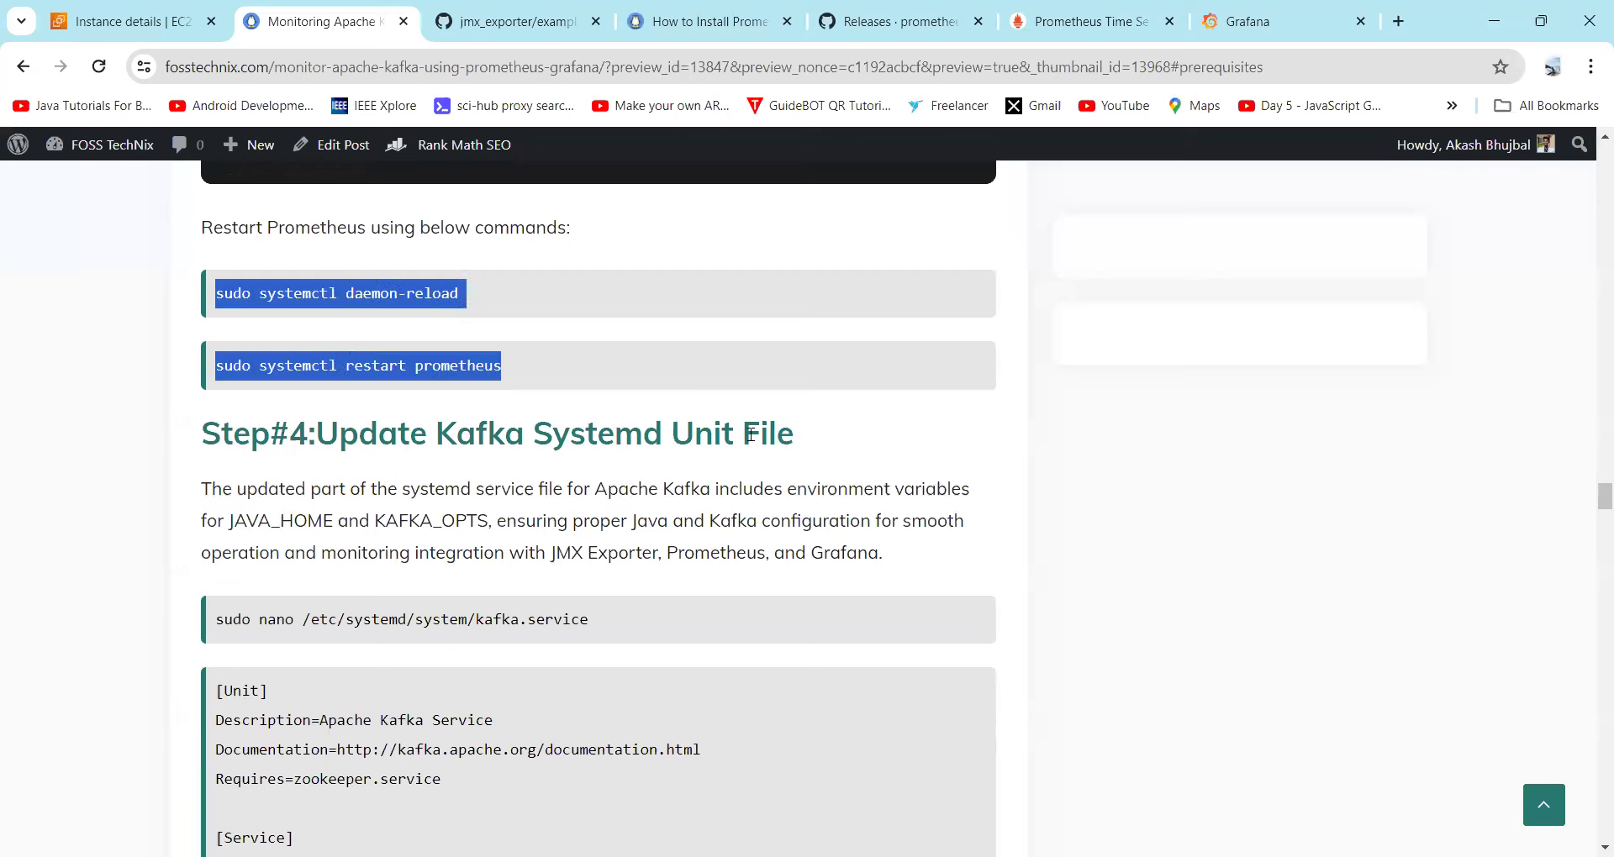
{"action": "key", "text": "ctrl+c"}
{"action": "key", "text": "alt+Tab"}
{"action": "right_click", "coordinate": [617, 490]}
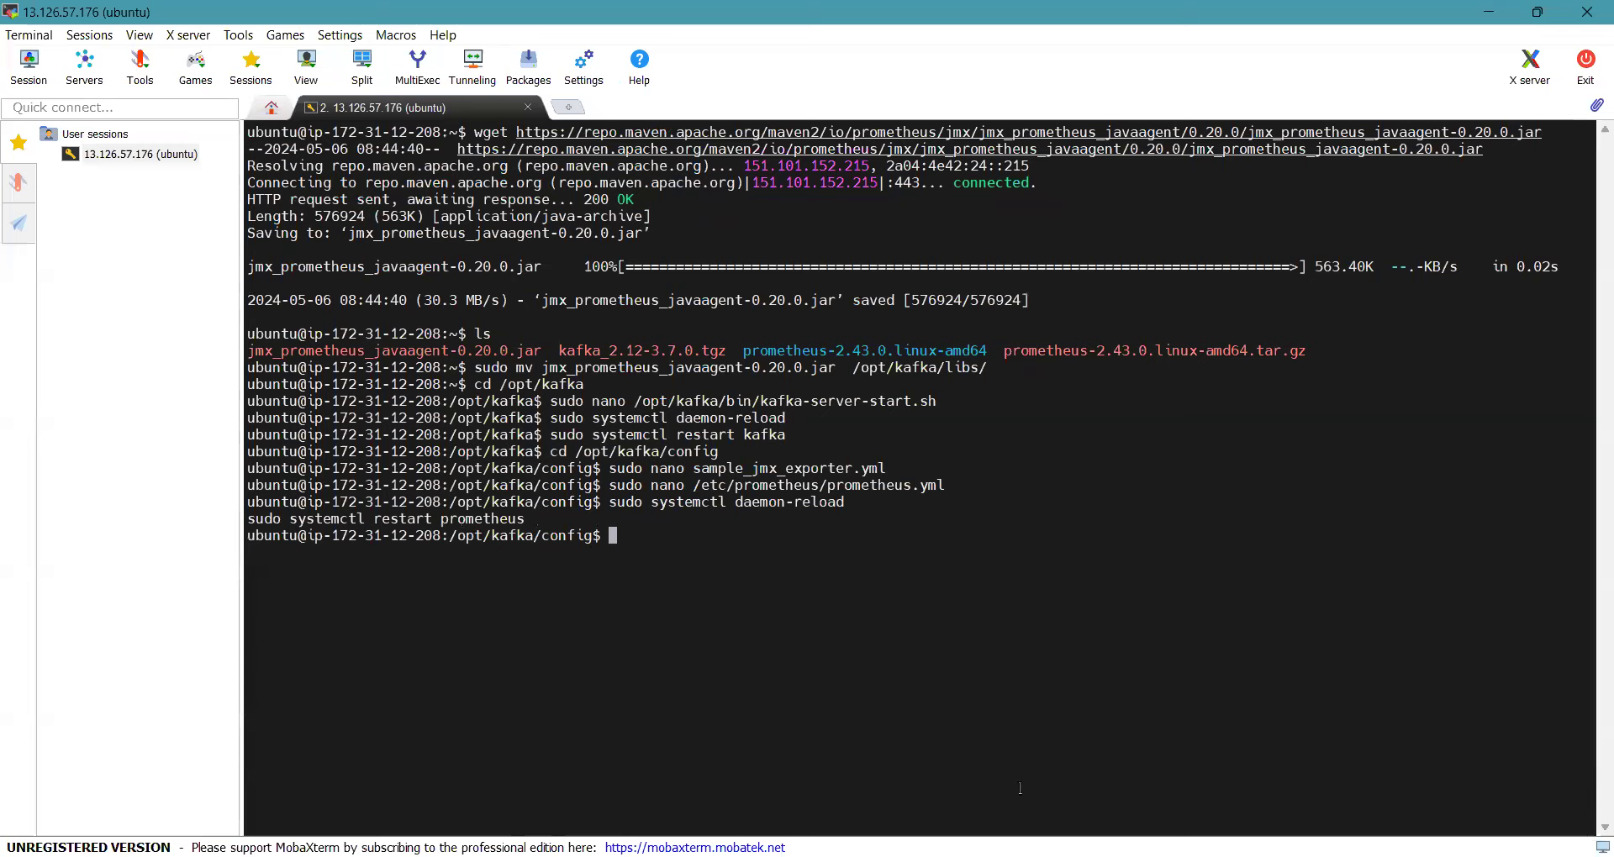
Step: Select Step#4, Update Kafka Systemd Unit File, in the VS Code outline
{"action": "key", "text": "alt+Tab"}
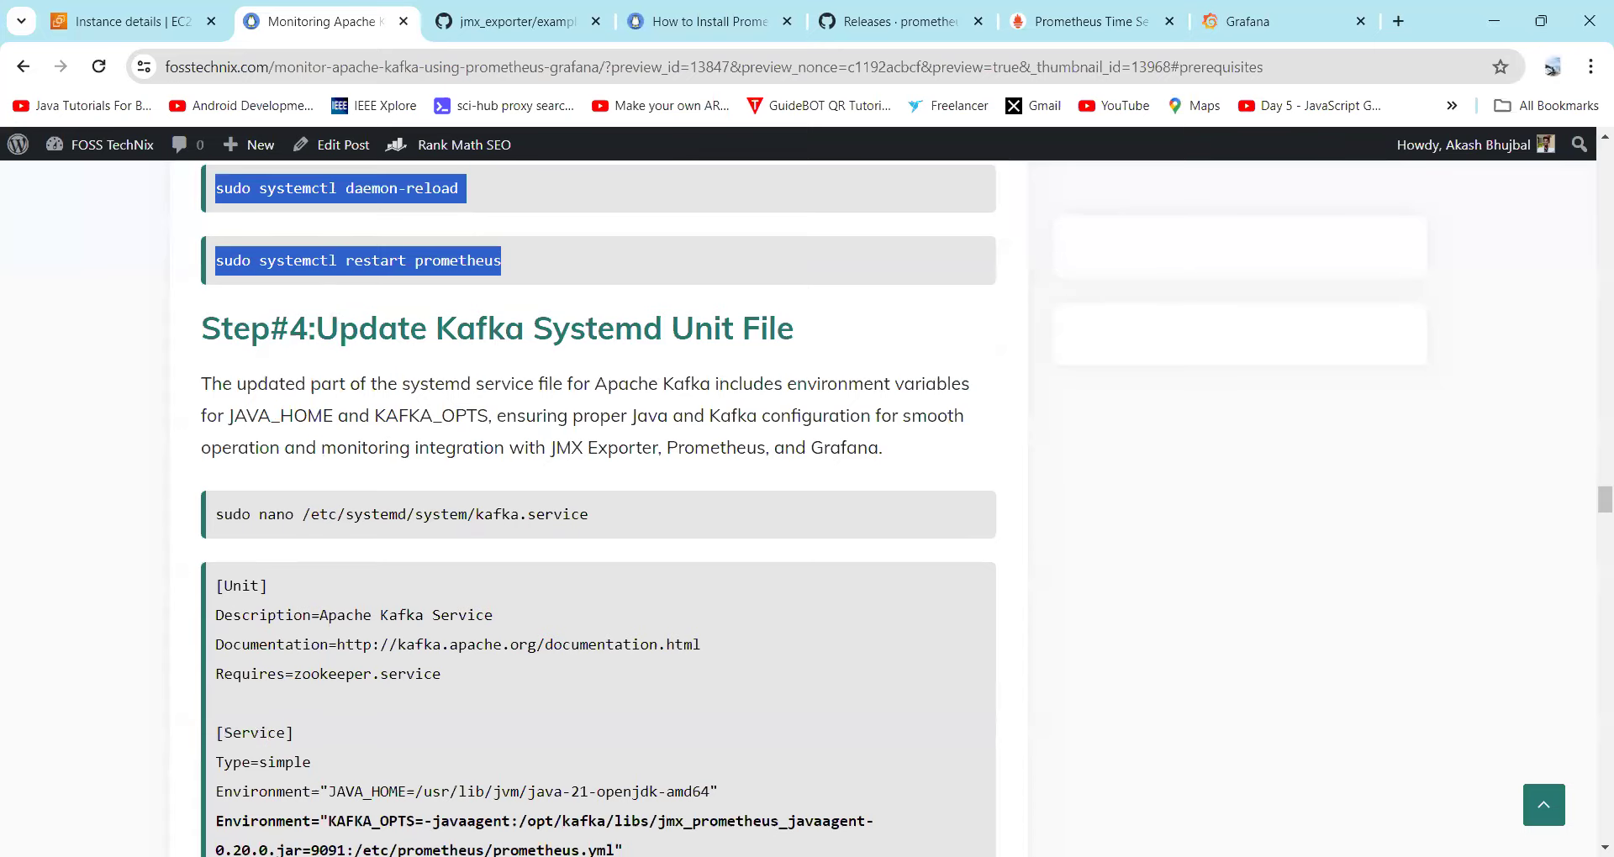
{"action": "key", "text": "alt+Tab"}
{"action": "left_click", "coordinate": [243, 617]}
{"action": "left_click_drag", "start_coordinate": [214, 593], "coordinate": [506, 593]}
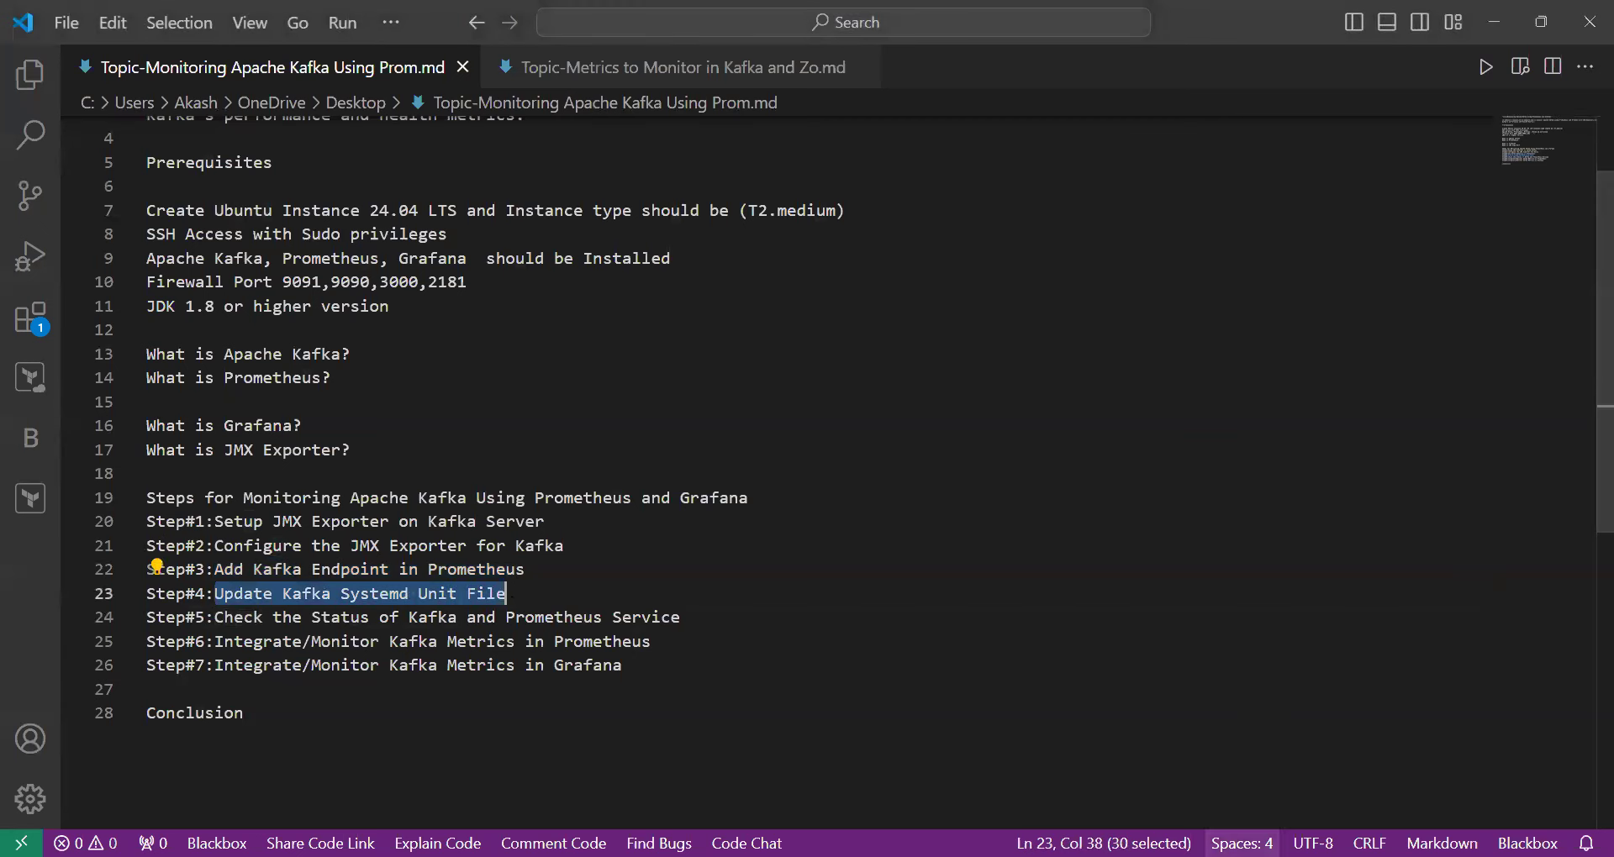
Step: Read the tutorial's explanation of the JAVA_HOME and KAFKA_OPTS environment variables for the JMX Exporter
{"action": "key", "text": "alt+Tab"}
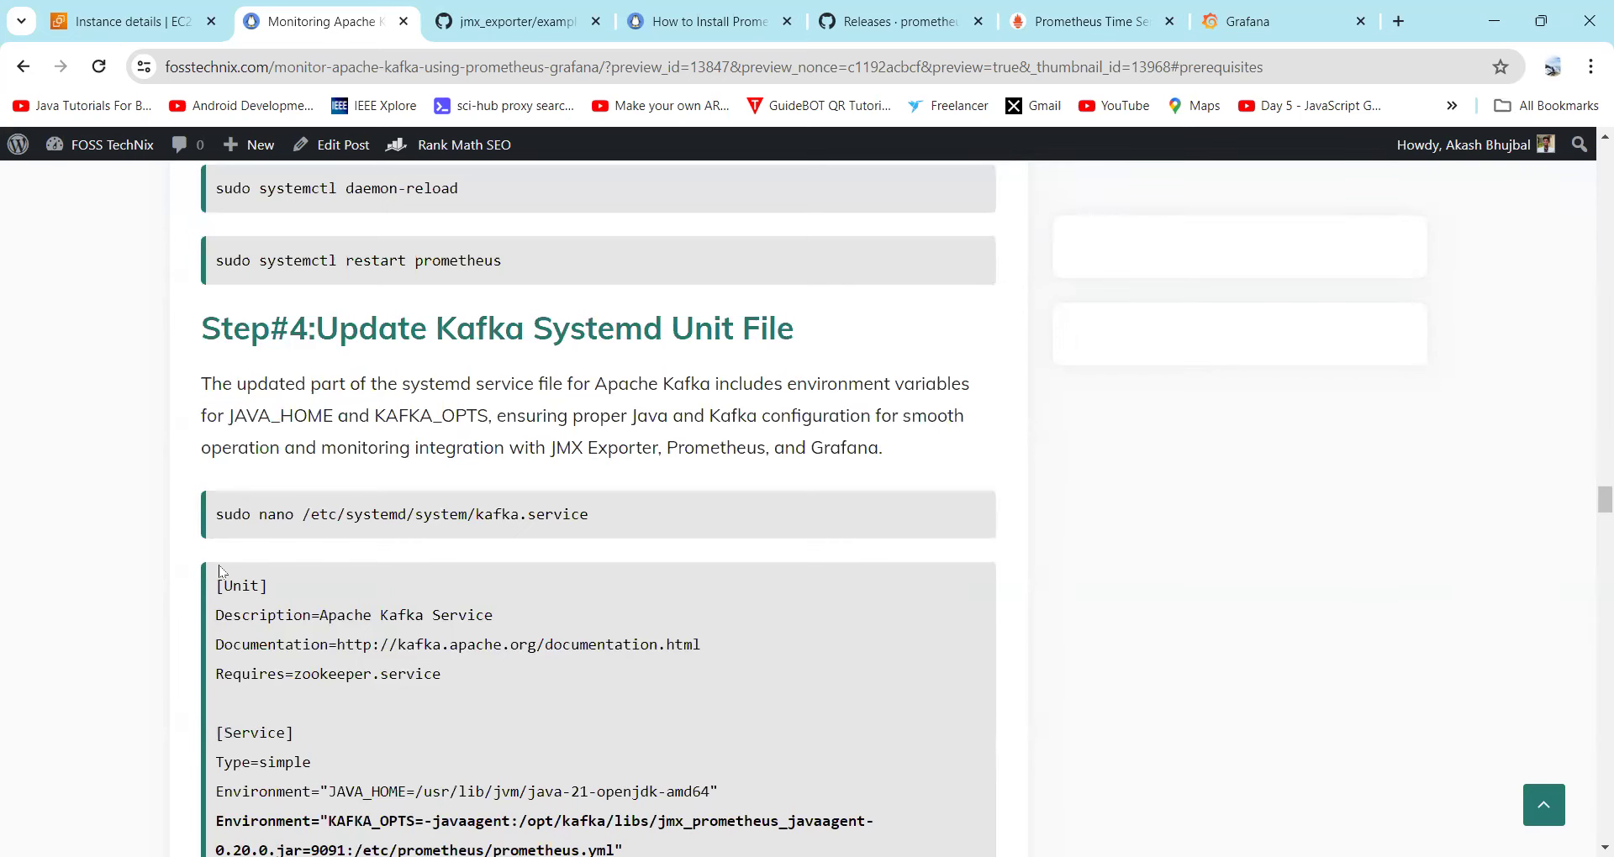
{"action": "scroll", "coordinate": [221, 572], "scroll_direction": "down", "scroll_amount": 3}
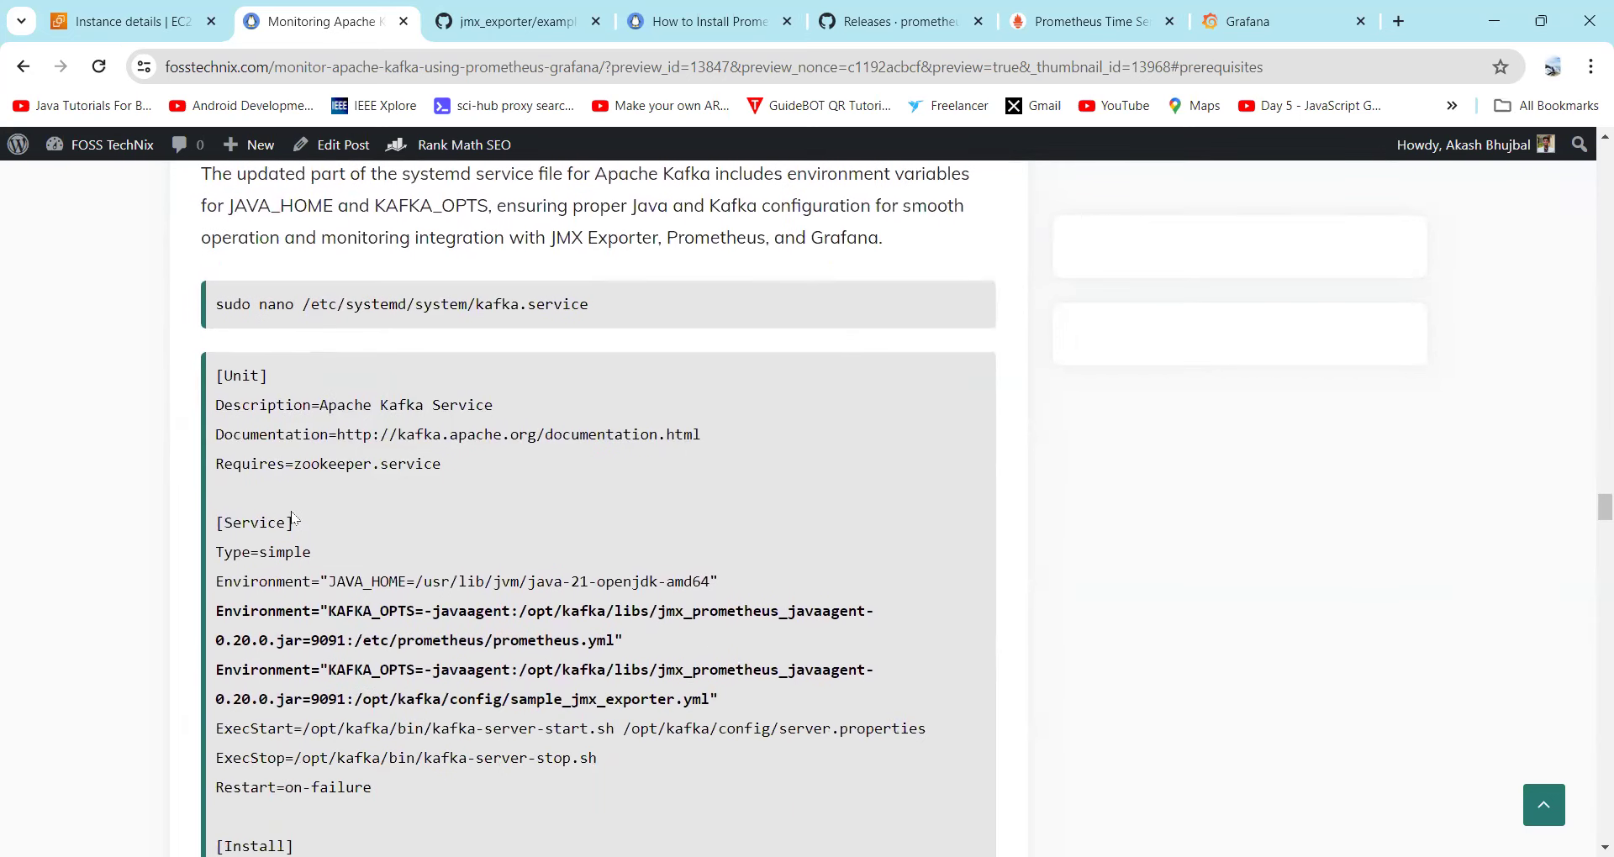
{"action": "left_click_drag", "start_coordinate": [807, 183], "coordinate": [982, 182]}
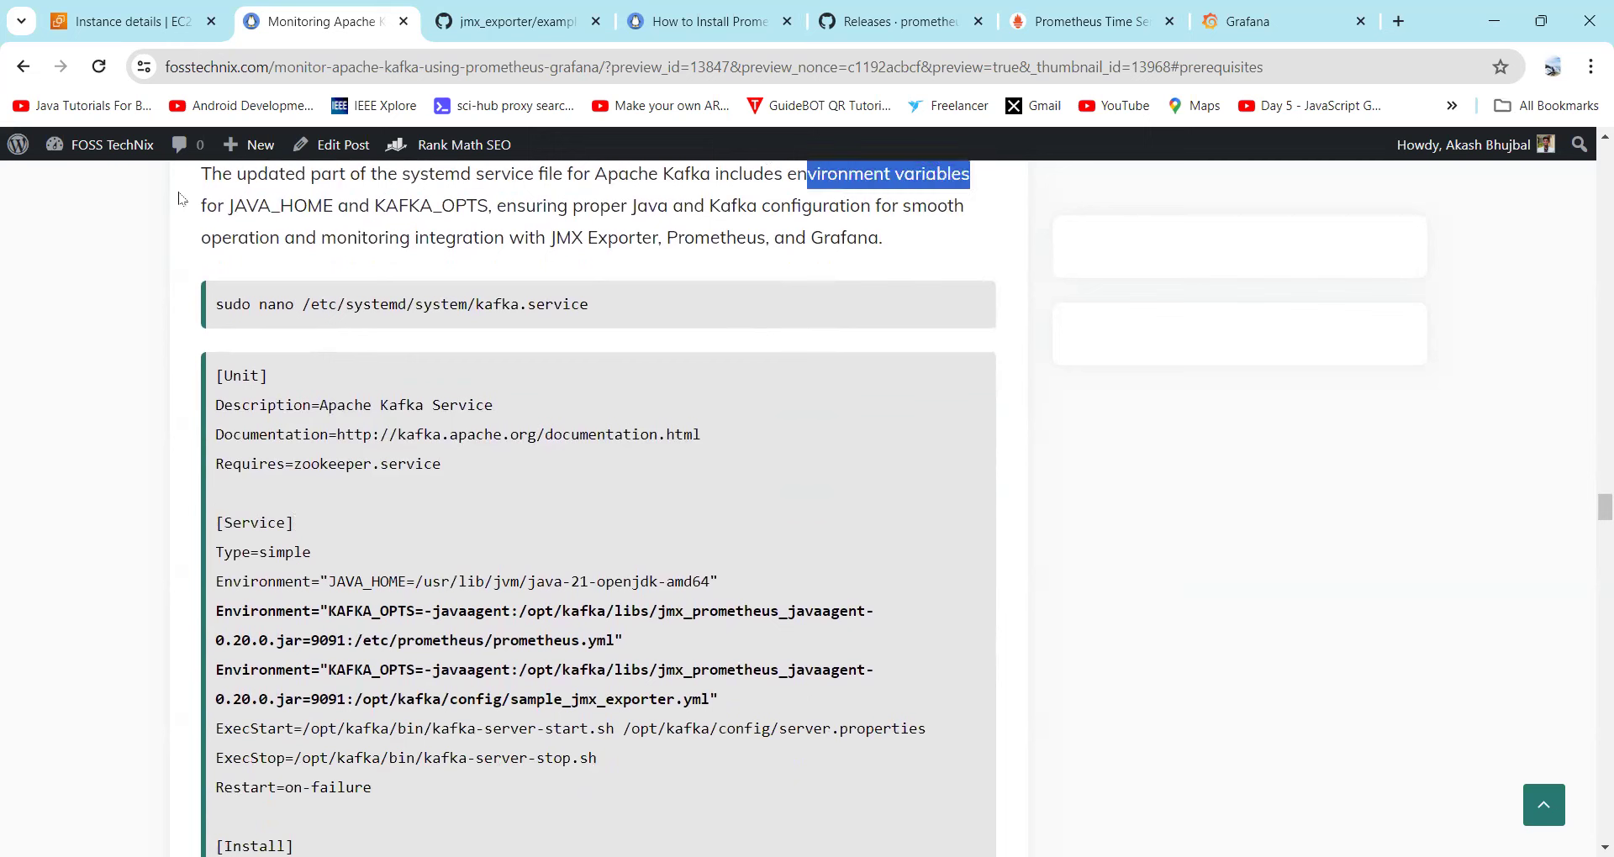
{"action": "left_click_drag", "start_coordinate": [218, 209], "coordinate": [925, 239]}
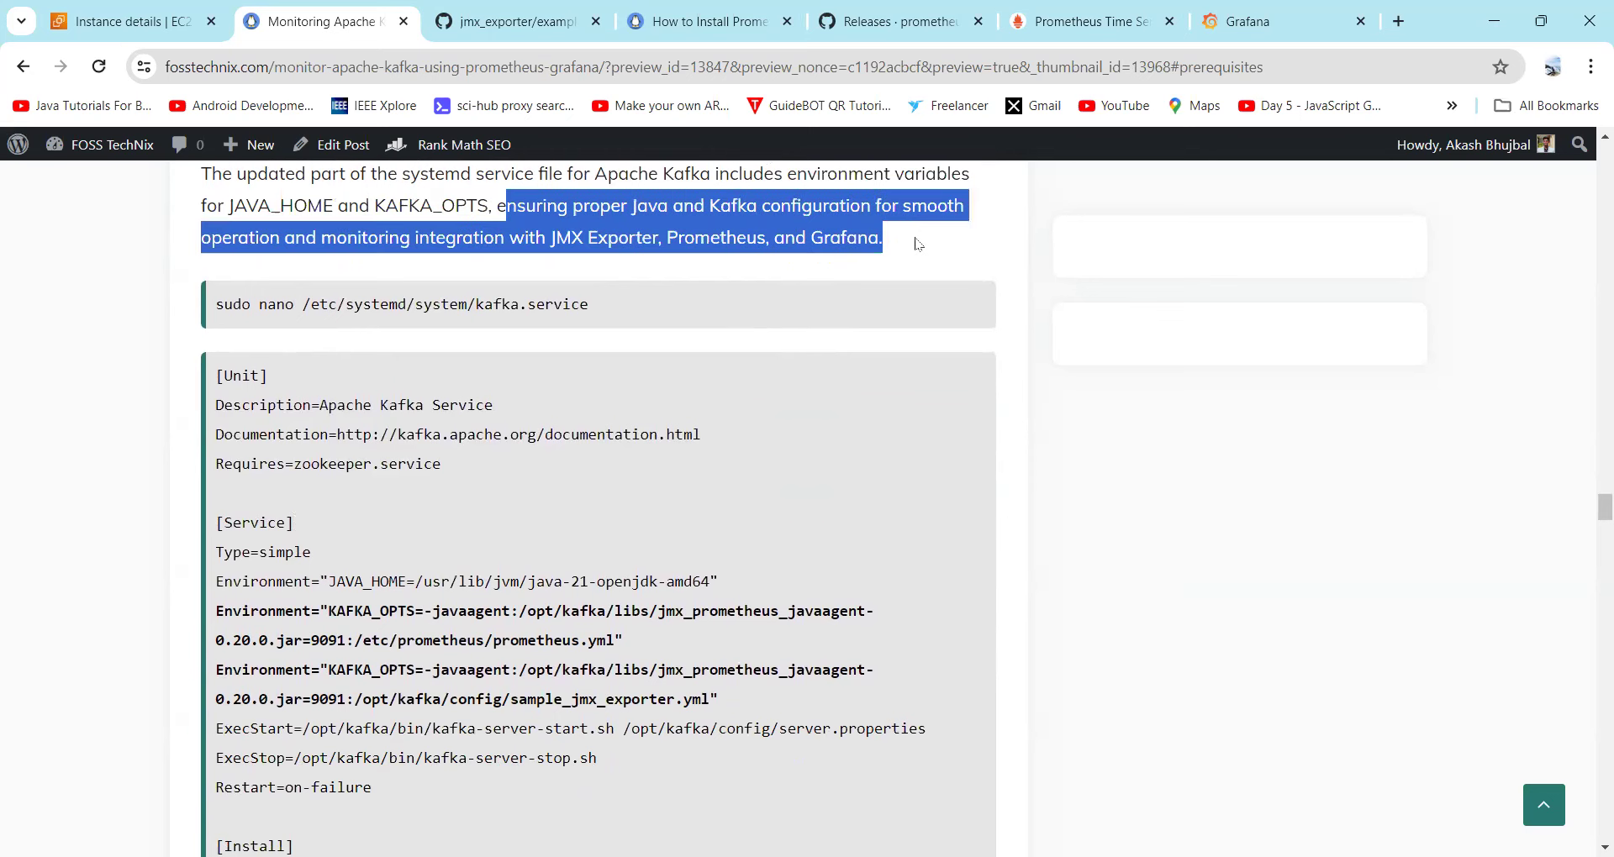
{"action": "left_click", "coordinate": [919, 244]}
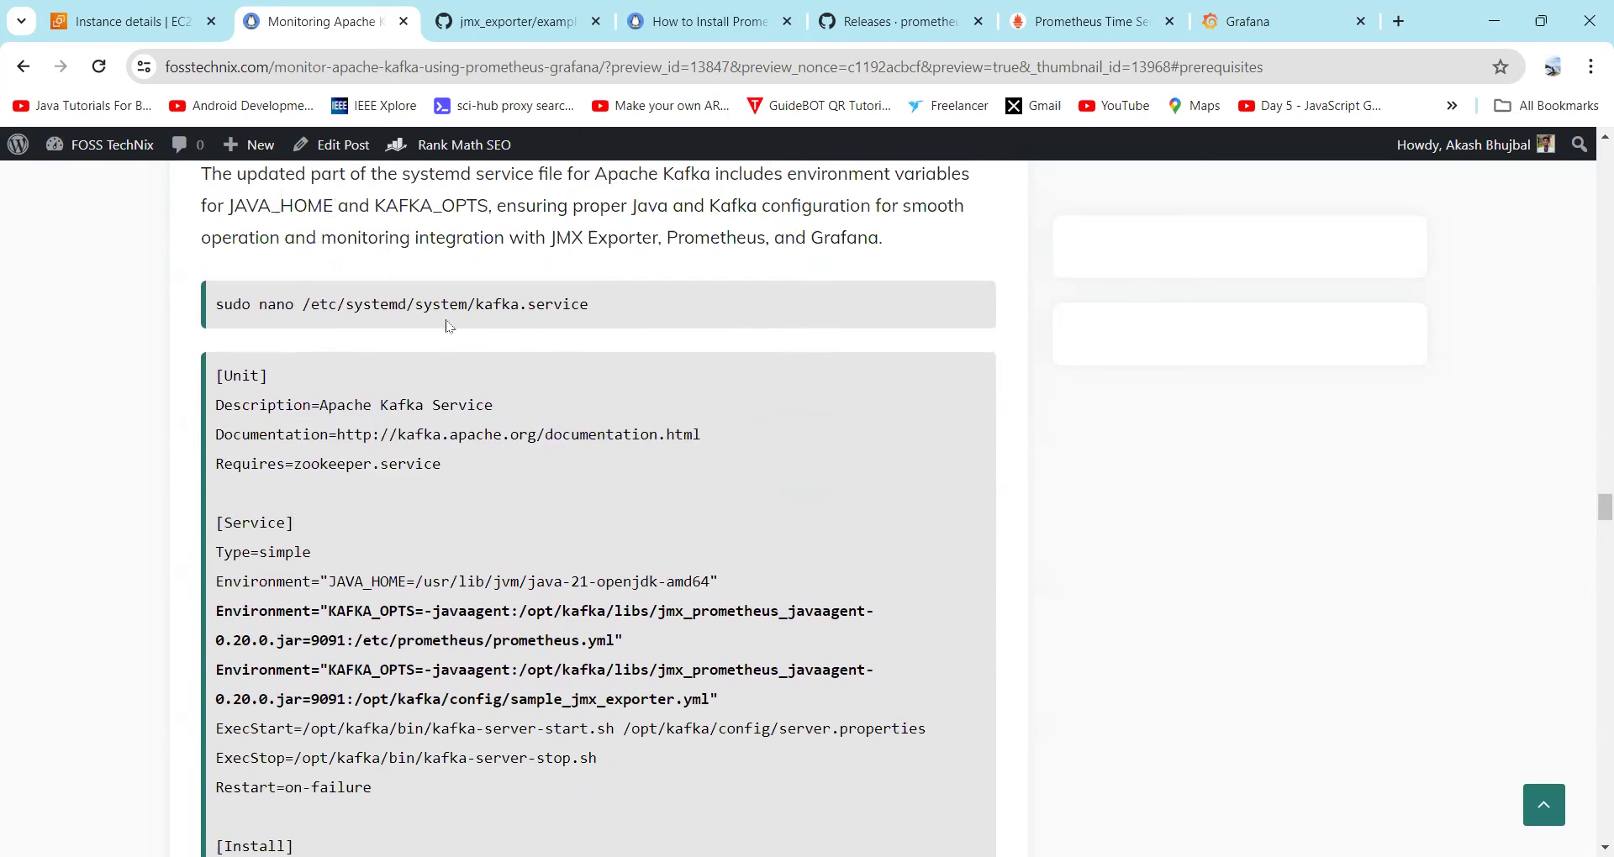
{"action": "left_click_drag", "start_coordinate": [546, 240], "coordinate": [947, 241]}
{"action": "left_click", "coordinate": [801, 237]}
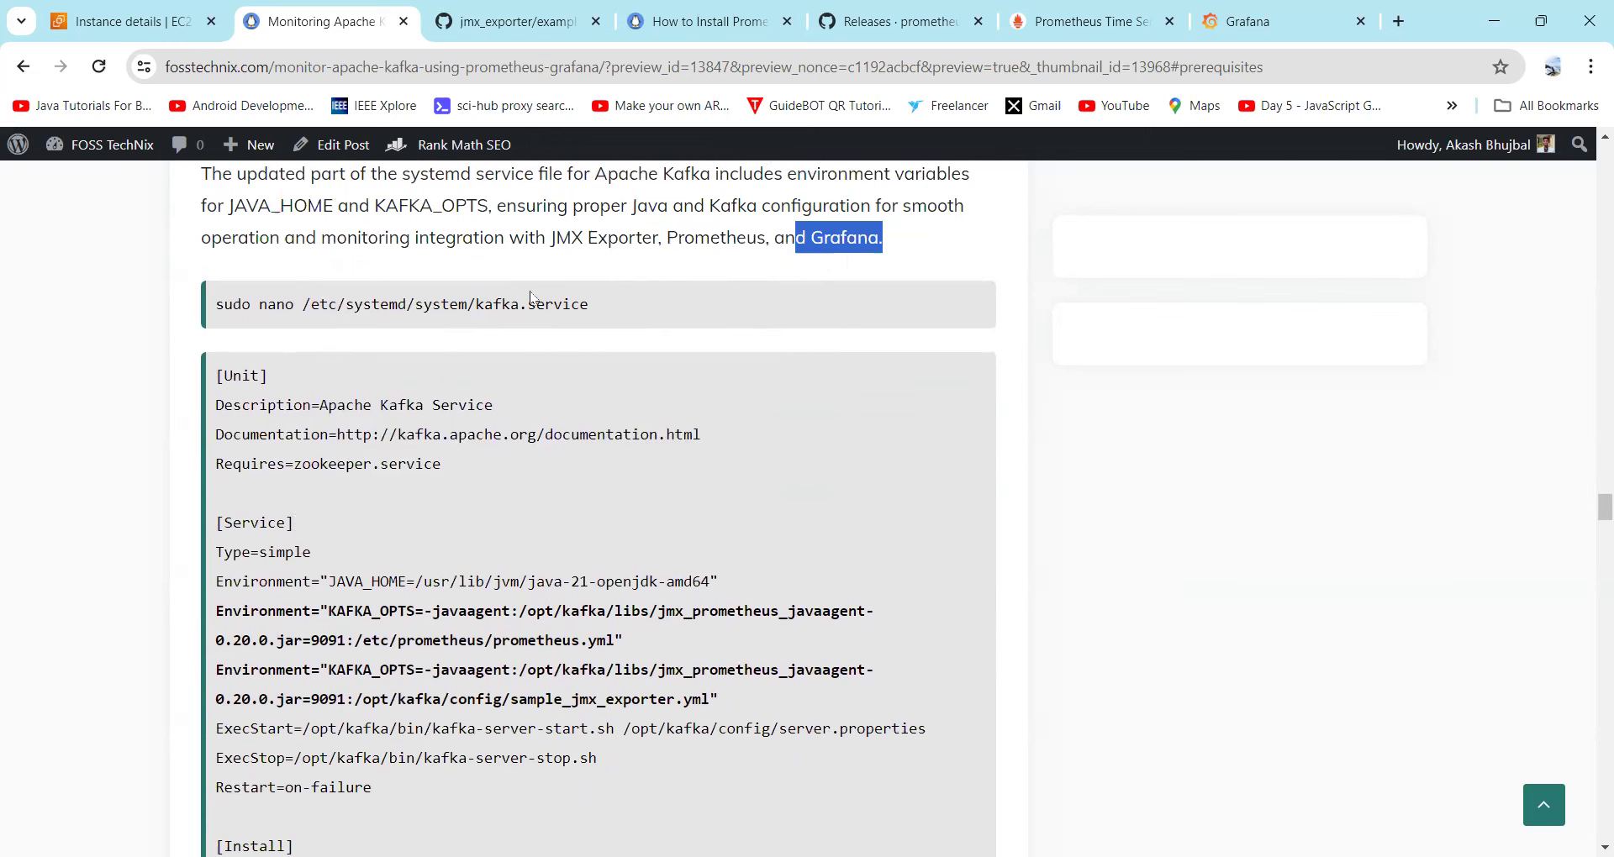
{"action": "left_click", "coordinate": [630, 326]}
Step: Open /etc/systemd/system/kafka.service in nano and insert a blank line after Type=simple
{"action": "left_click_drag", "start_coordinate": [626, 305], "coordinate": [112, 292]}
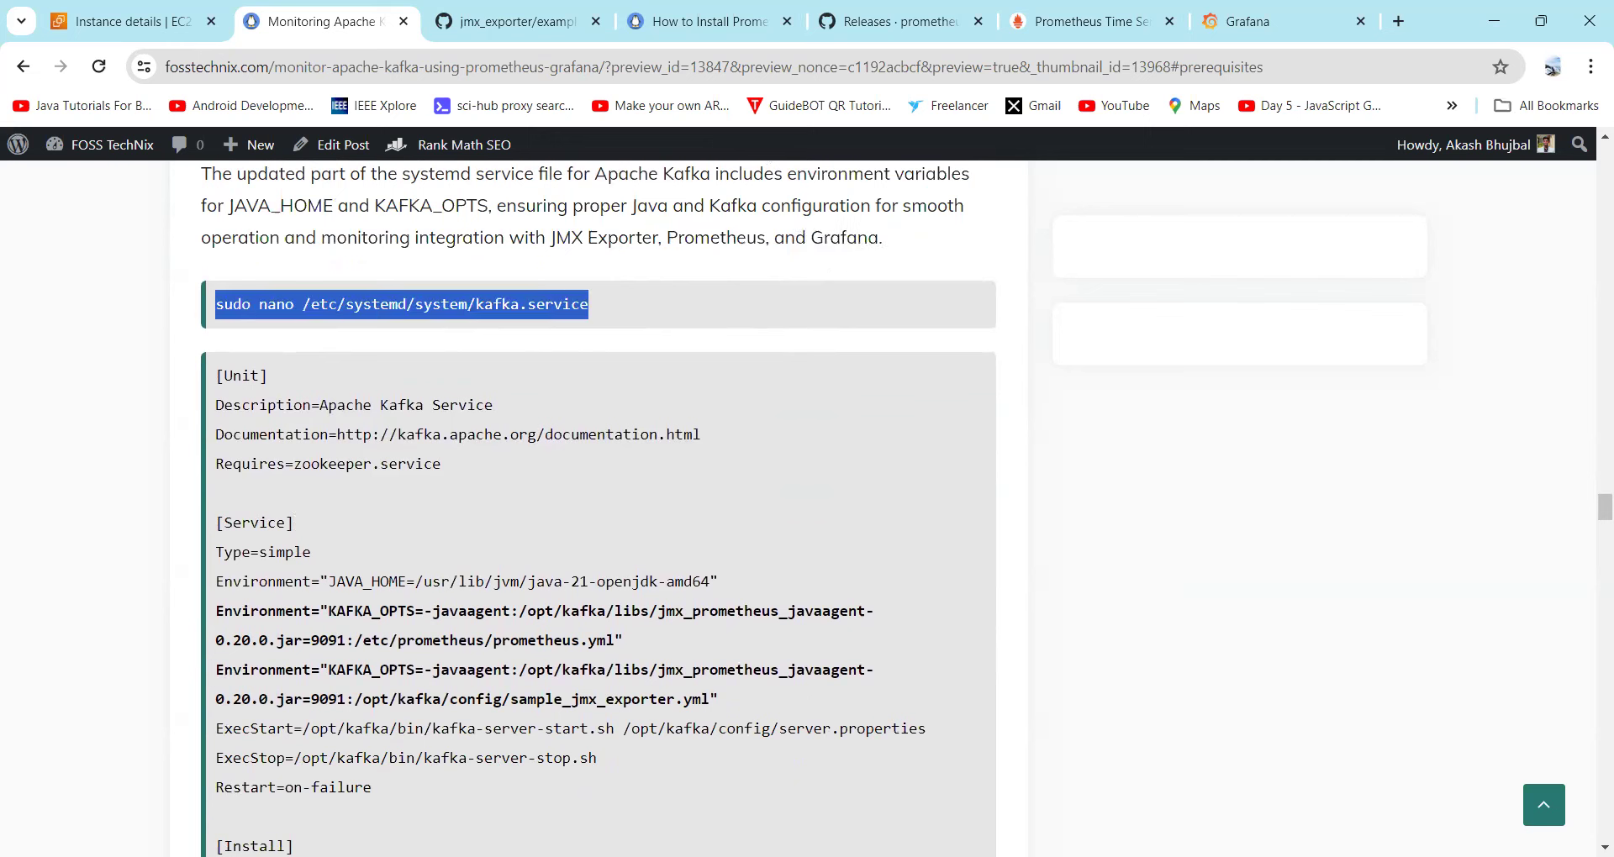
{"action": "key", "text": "ctrl+c"}
{"action": "key", "text": "alt+Tab"}
{"action": "right_click", "coordinate": [783, 580]}
{"action": "key", "text": "Return"}
{"action": "key", "text": "Down"}
{"action": "key", "text": "Down"}
{"action": "key", "text": "Down"}
{"action": "key", "text": "Down"}
{"action": "key", "text": "Down"}
{"action": "key", "text": "Down"}
{"action": "key", "text": "Down"}
{"action": "key", "text": "Return"}
{"action": "key", "text": "Up"}
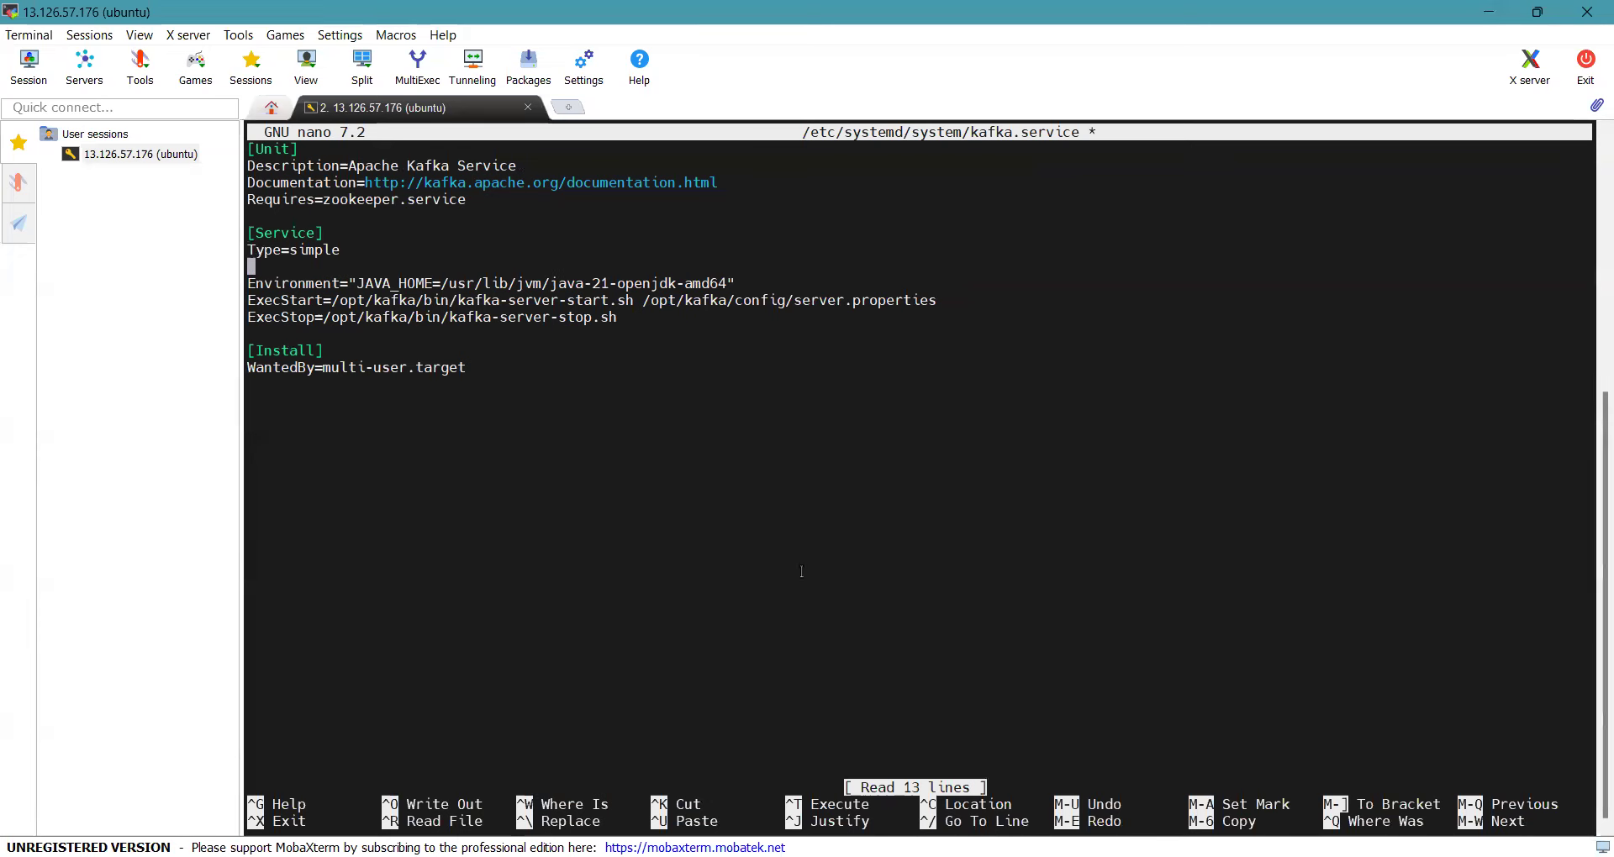
Step: Paste the two KAFKA_OPTS javaagent Environment lines into kafka.service and save it
{"action": "key", "text": "alt+Tab"}
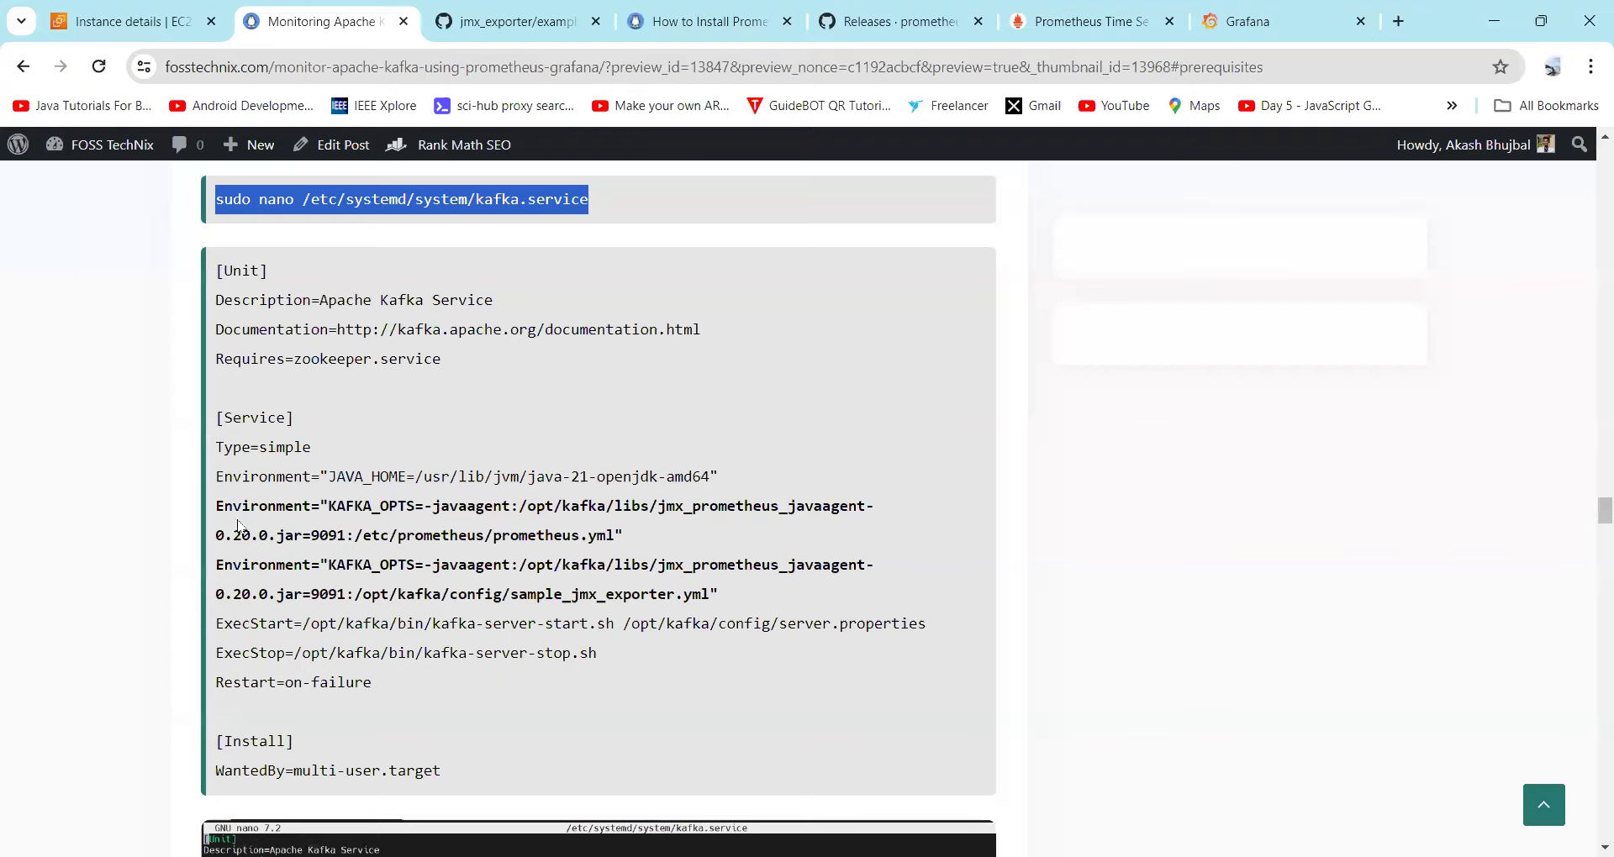
{"action": "left_click_drag", "start_coordinate": [216, 506], "coordinate": [724, 597]}
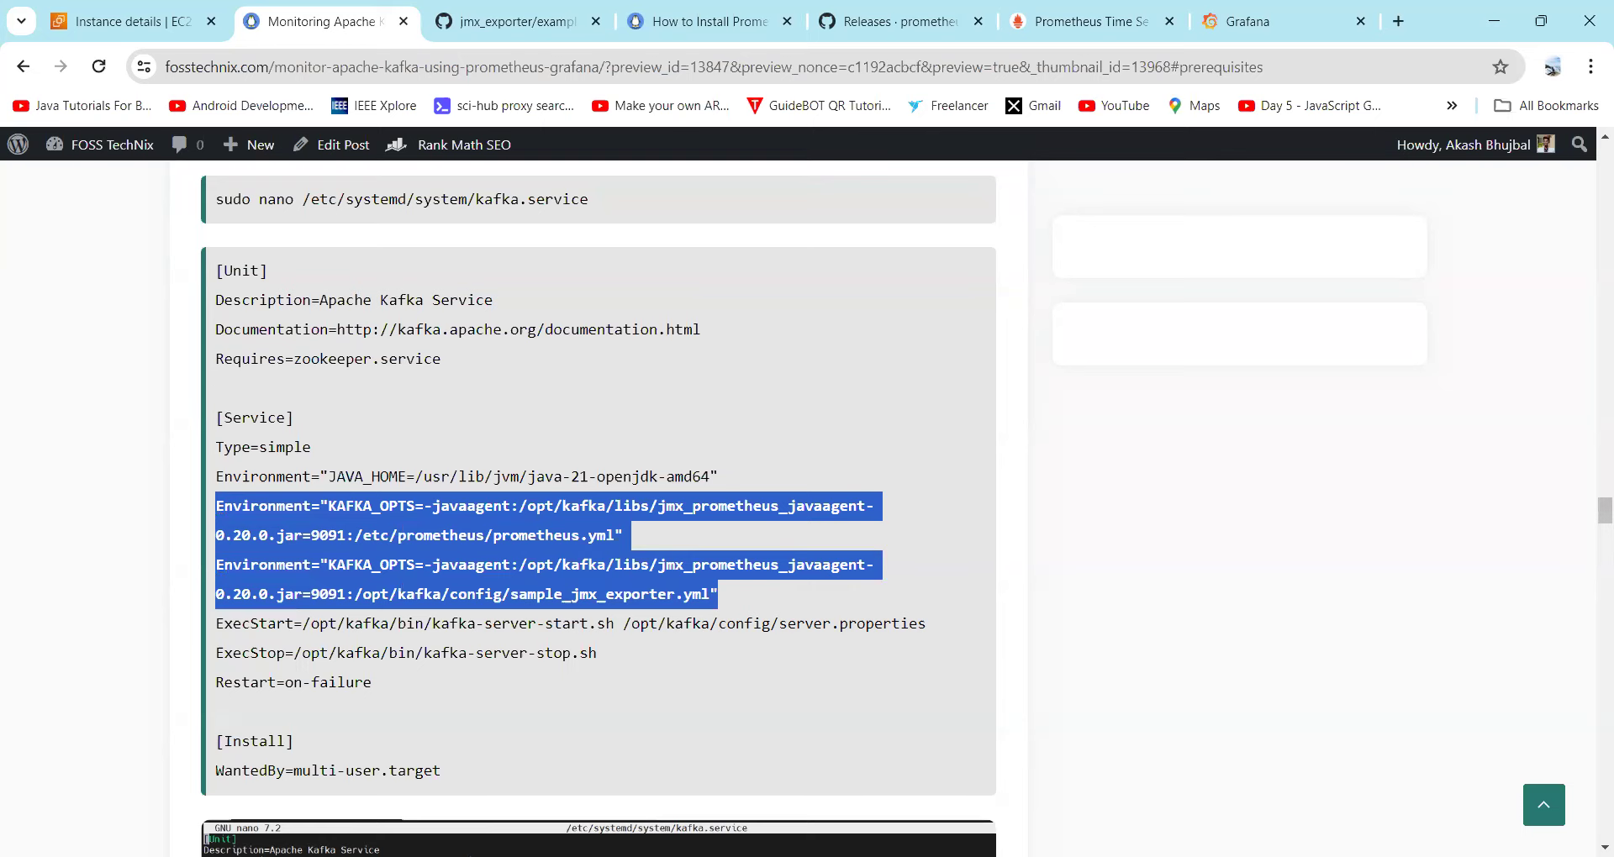
{"action": "key", "text": "ctrl+c"}
{"action": "key", "text": "alt+Tab"}
{"action": "right_click", "coordinate": [916, 493]}
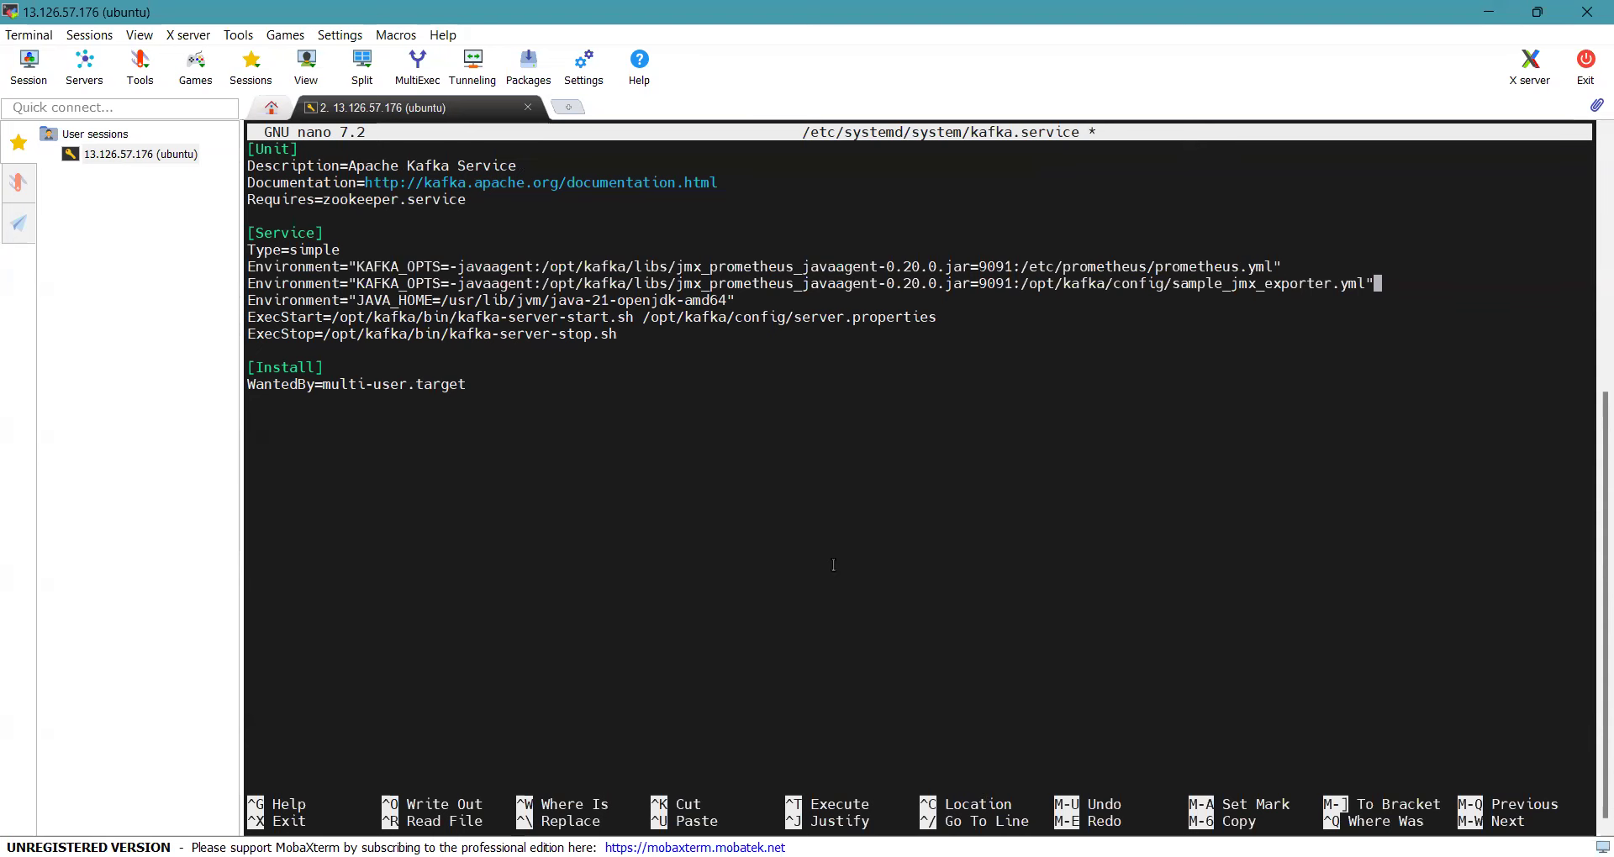
{"action": "key", "text": "ctrl+x"}
{"action": "key", "text": "y"}
{"action": "key", "text": "Return"}
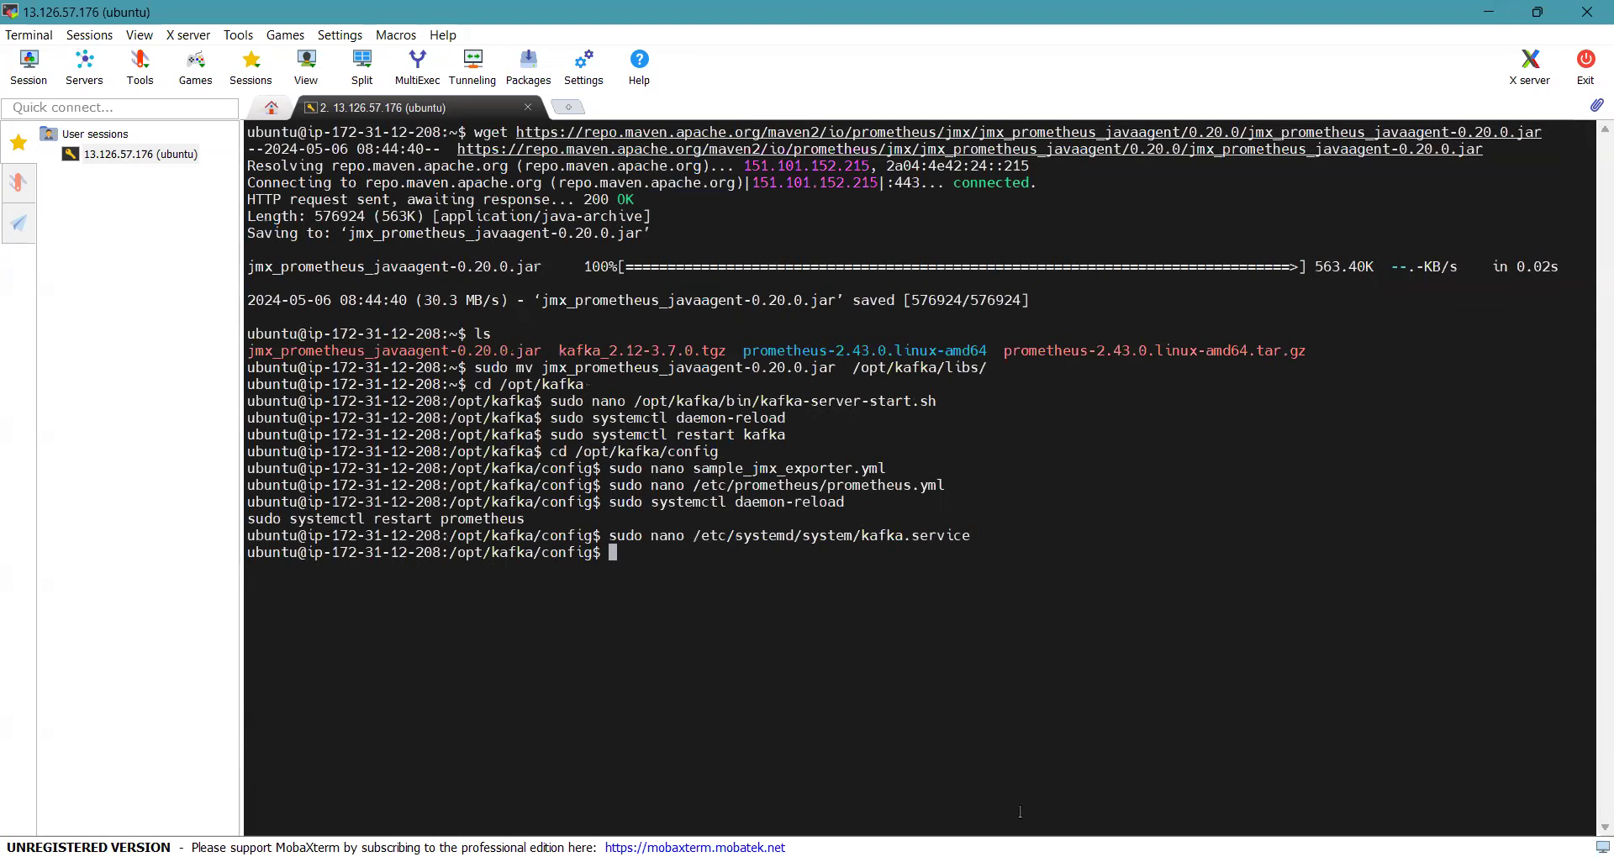
Step: Run 'sudo systemctl daemon-reload' and 'sudo systemctl restart kafka' from the tutorial
{"action": "key", "text": "alt+Tab"}
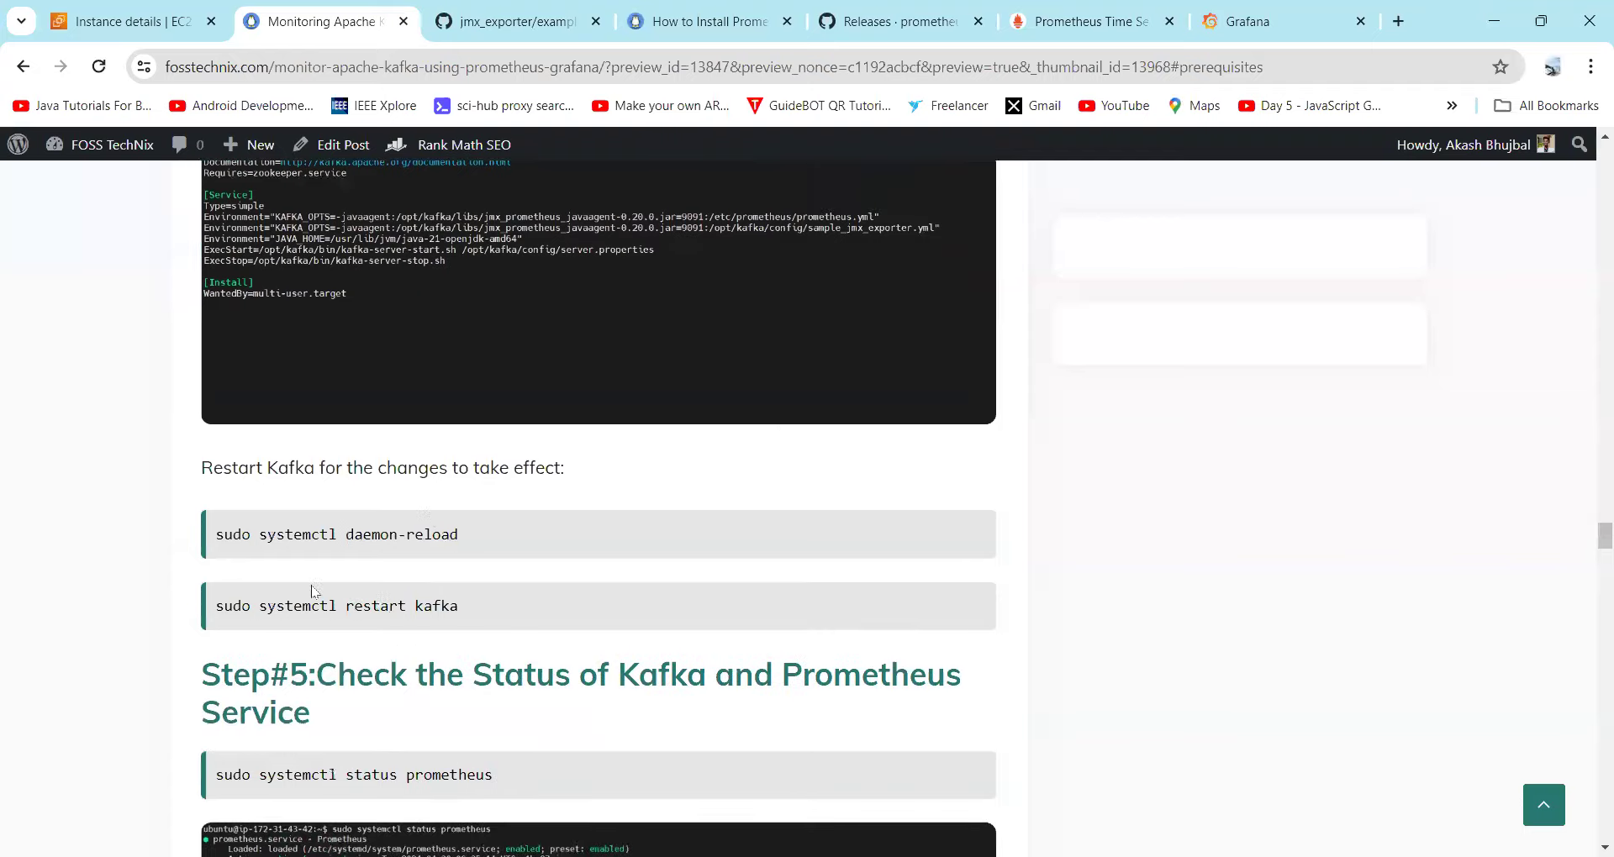
{"action": "scroll", "coordinate": [306, 595], "scroll_direction": "down", "scroll_amount": 1}
{"action": "left_click_drag", "start_coordinate": [202, 487], "coordinate": [539, 546]}
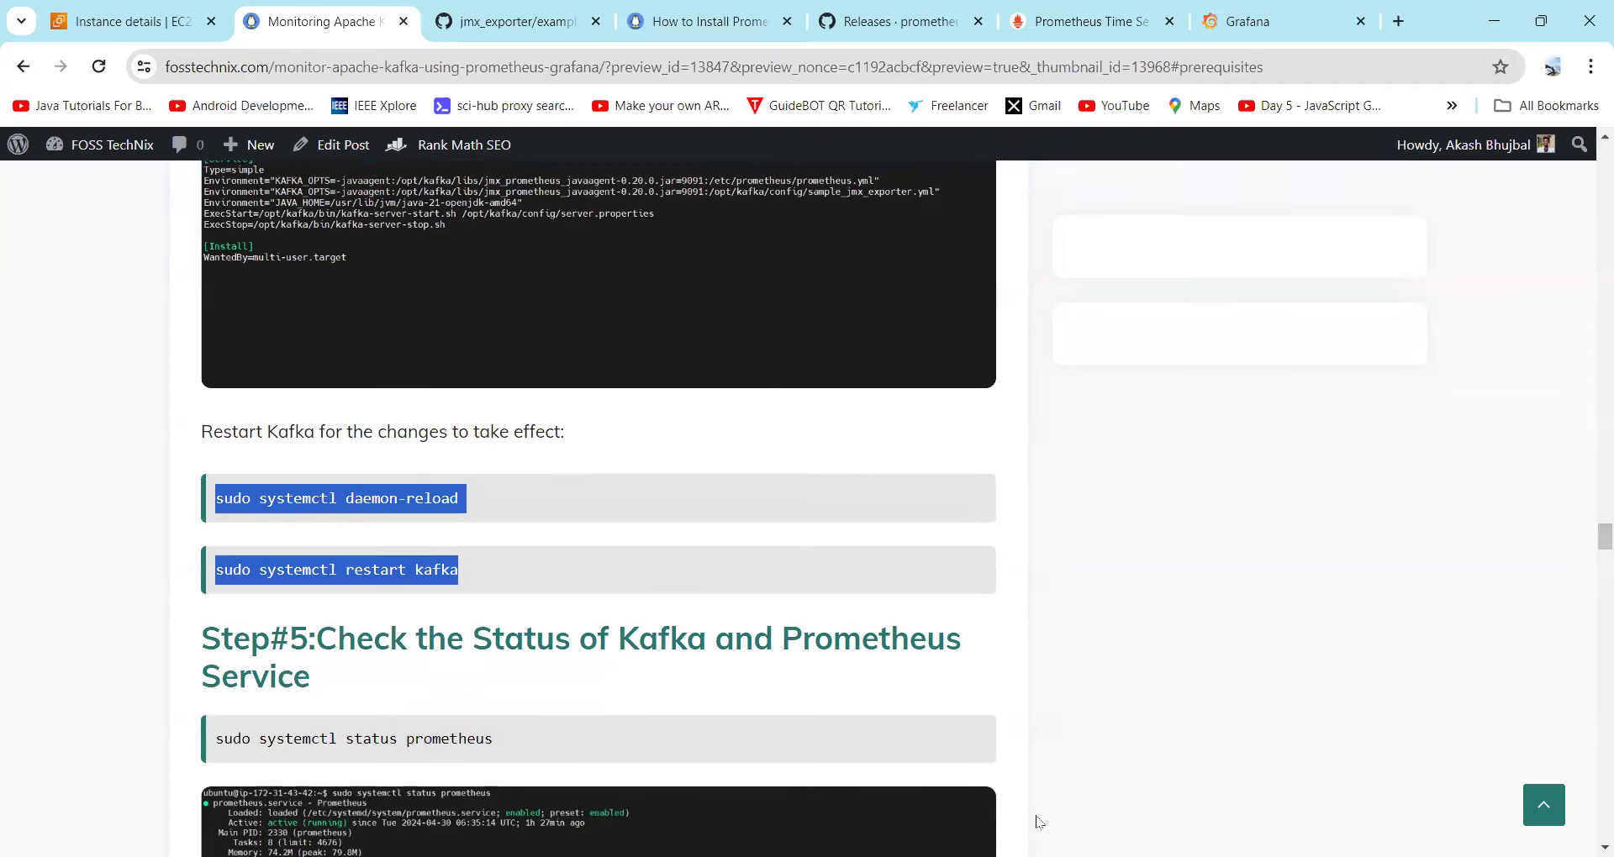
{"action": "key", "text": "ctrl+c"}
{"action": "key", "text": "alt+Tab"}
{"action": "right_click", "coordinate": [837, 648]}
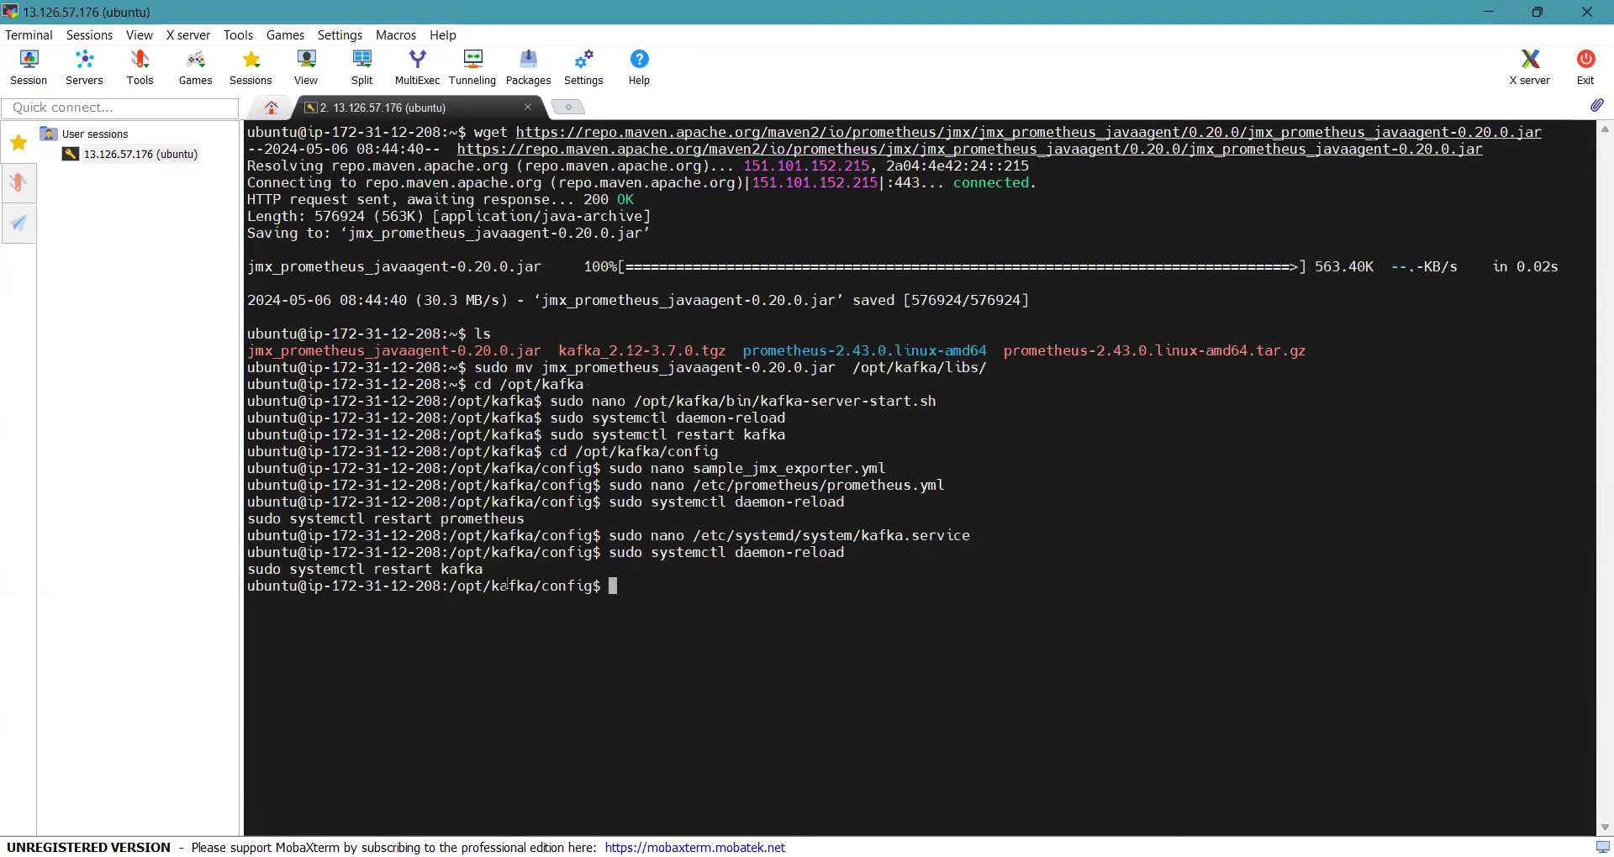
{"action": "left_click_drag", "start_coordinate": [614, 562], "coordinate": [761, 555]}
{"action": "left_click", "coordinate": [452, 570]}
{"action": "left_click_drag", "start_coordinate": [492, 571], "coordinate": [323, 565]}
{"action": "left_click", "coordinate": [1005, 805]}
Step: Run 'sudo systemctl status prometheus' from Step#5; it reports a failed config load
{"action": "key", "text": "alt+Tab"}
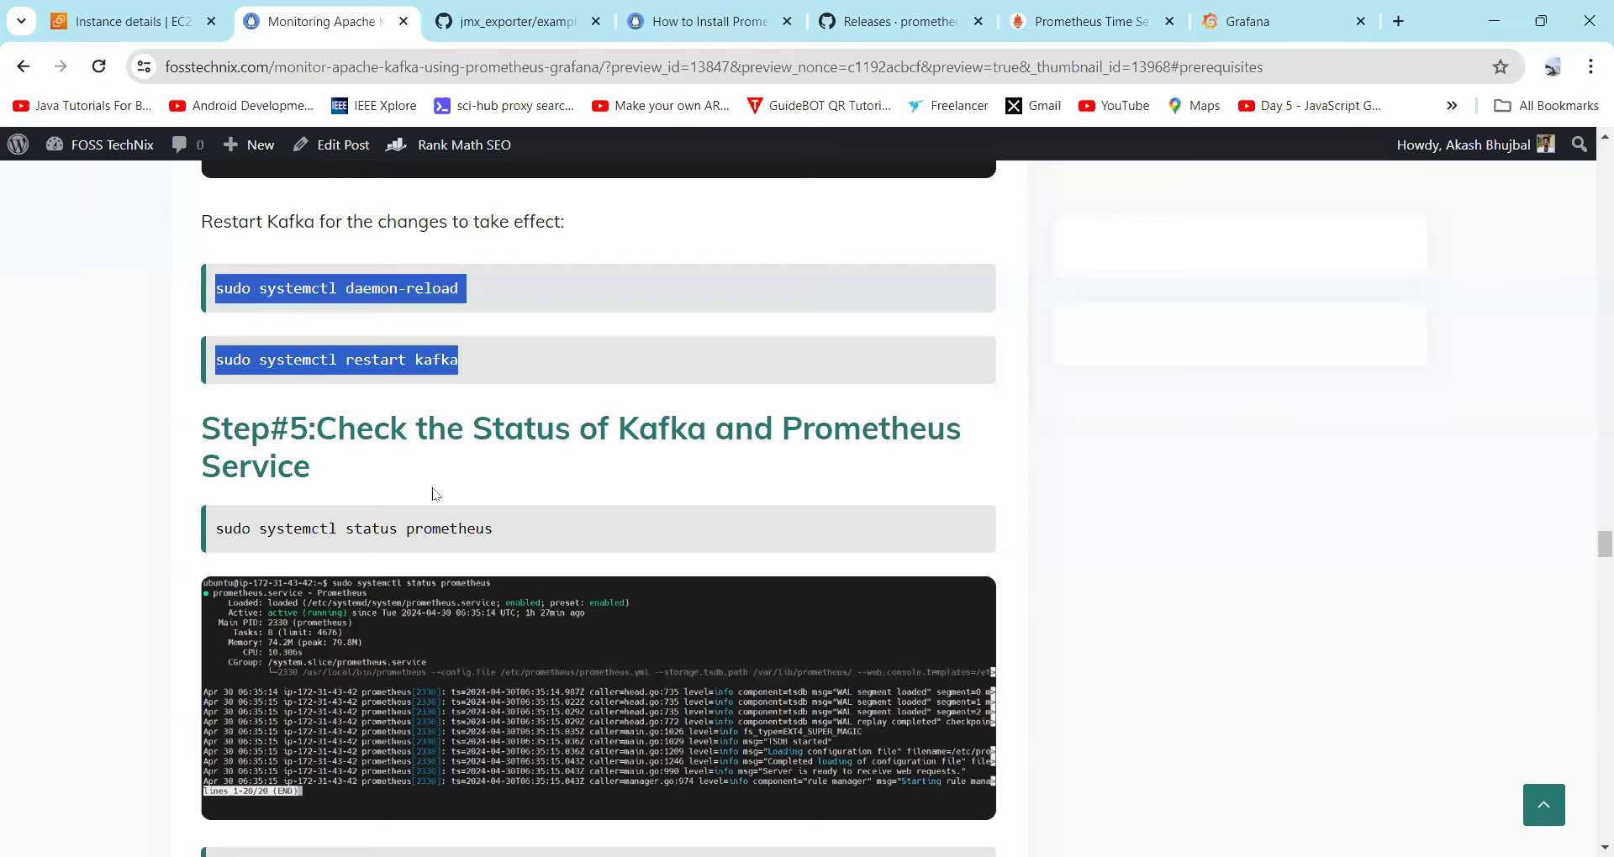
{"action": "left_click_drag", "start_coordinate": [332, 423], "coordinate": [724, 464]}
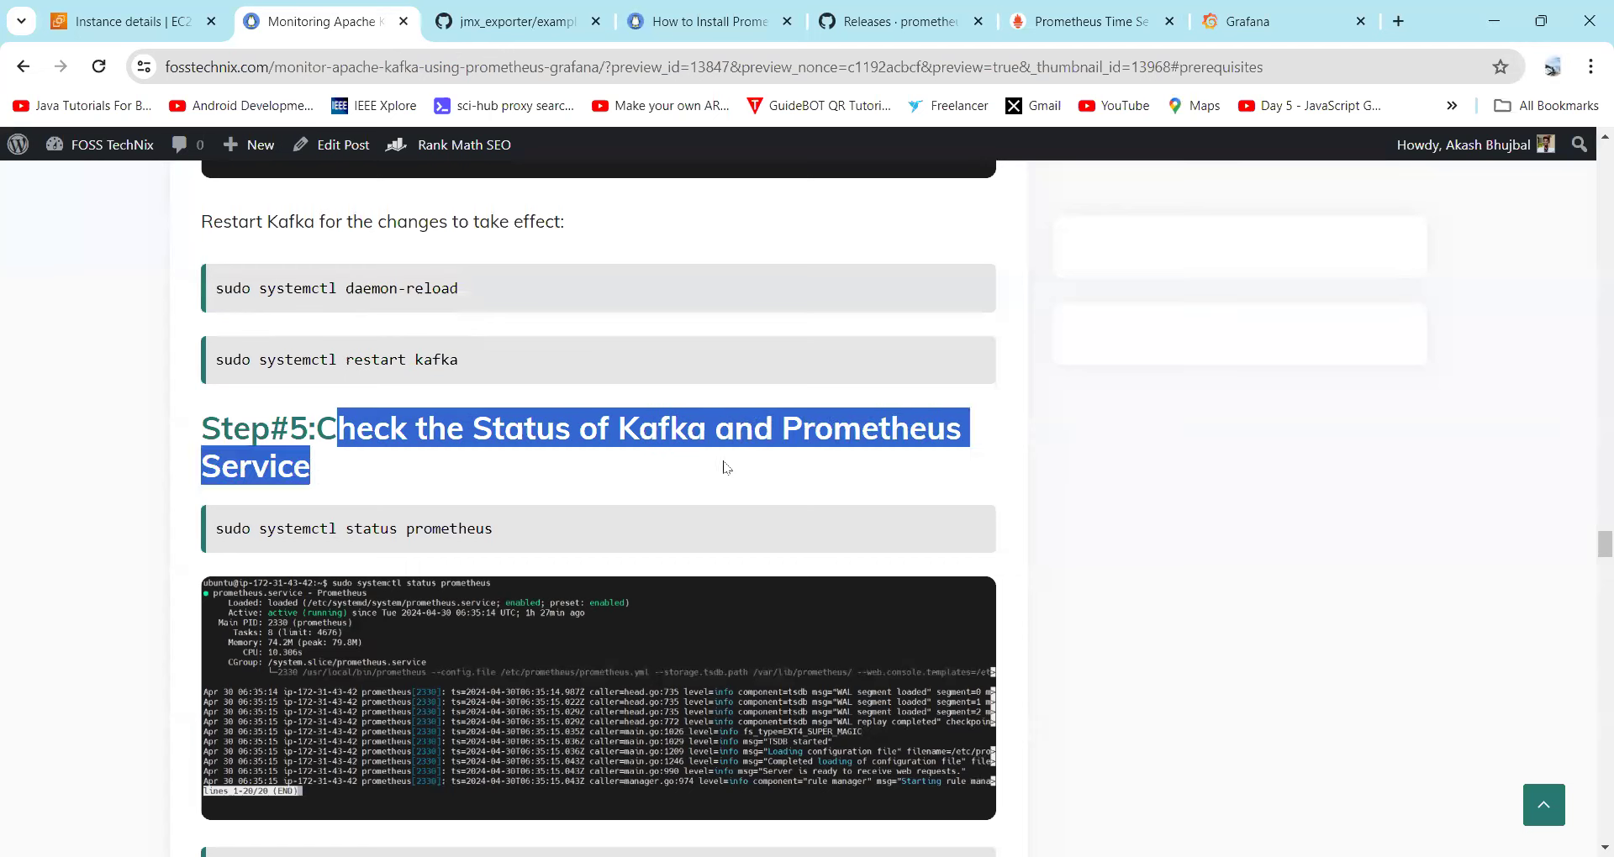
{"action": "left_click_drag", "start_coordinate": [575, 527], "coordinate": [147, 483]}
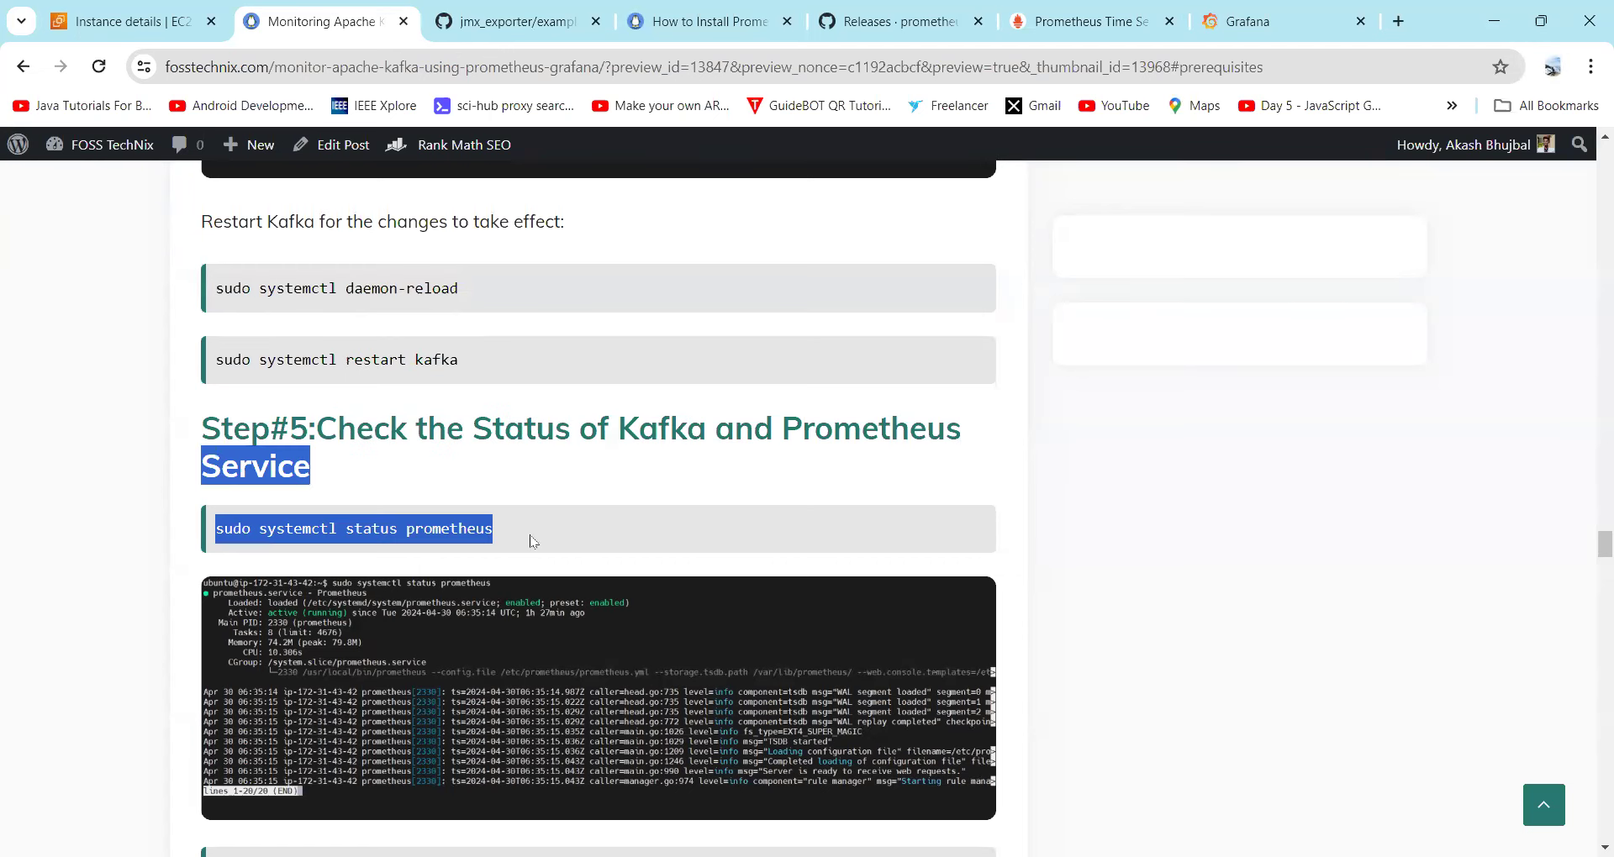
{"action": "left_click_drag", "start_coordinate": [568, 558], "coordinate": [206, 528]}
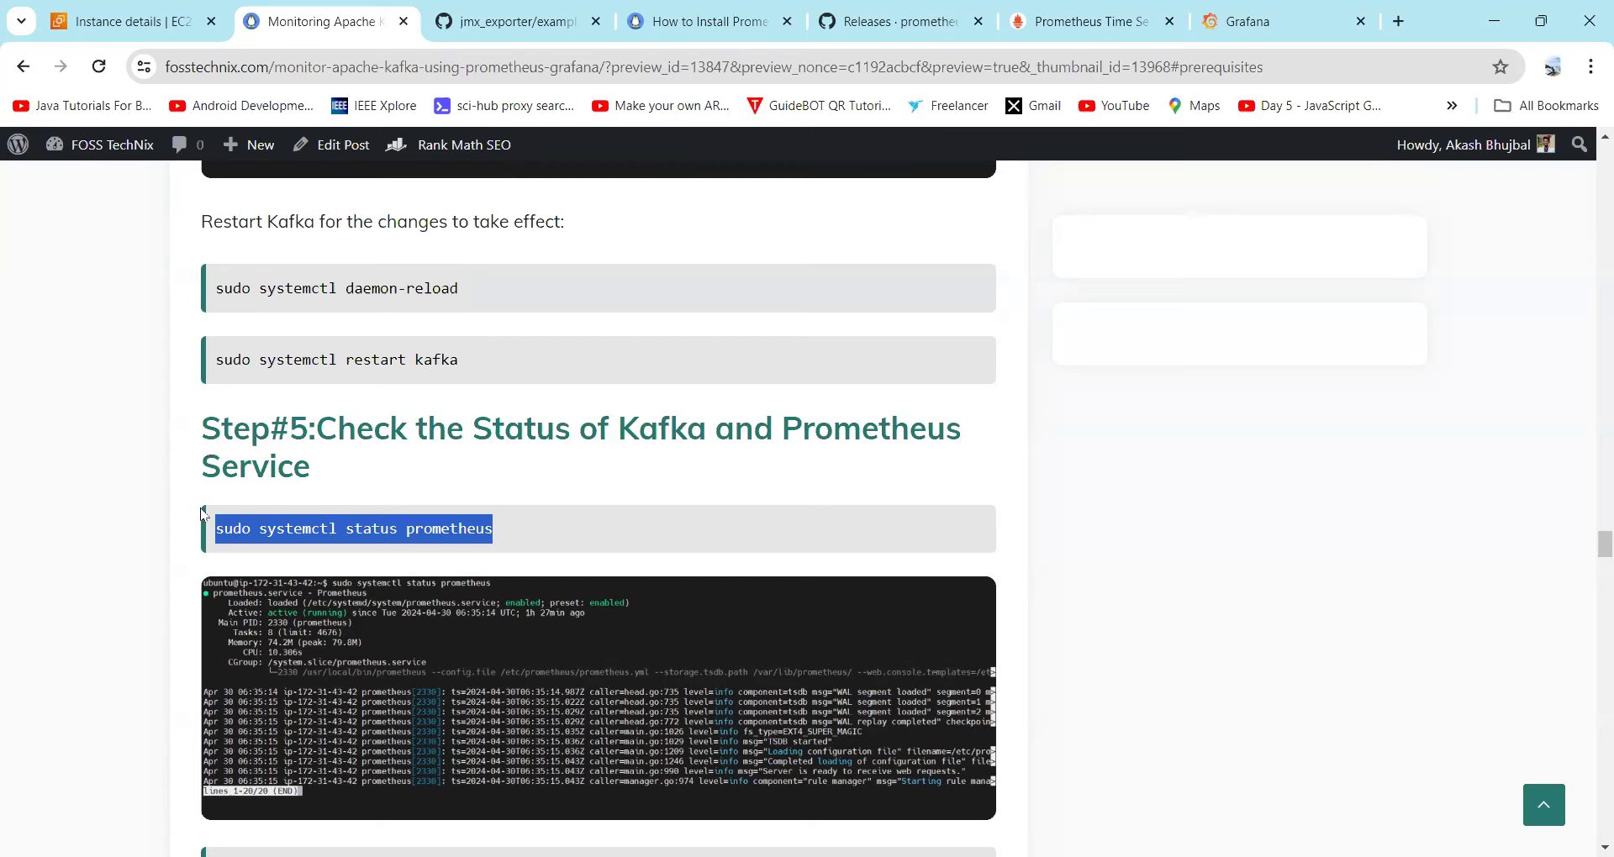
{"action": "key", "text": "alt+Tab"}
{"action": "right_click", "coordinate": [830, 662]}
{"action": "key", "text": "Return"}
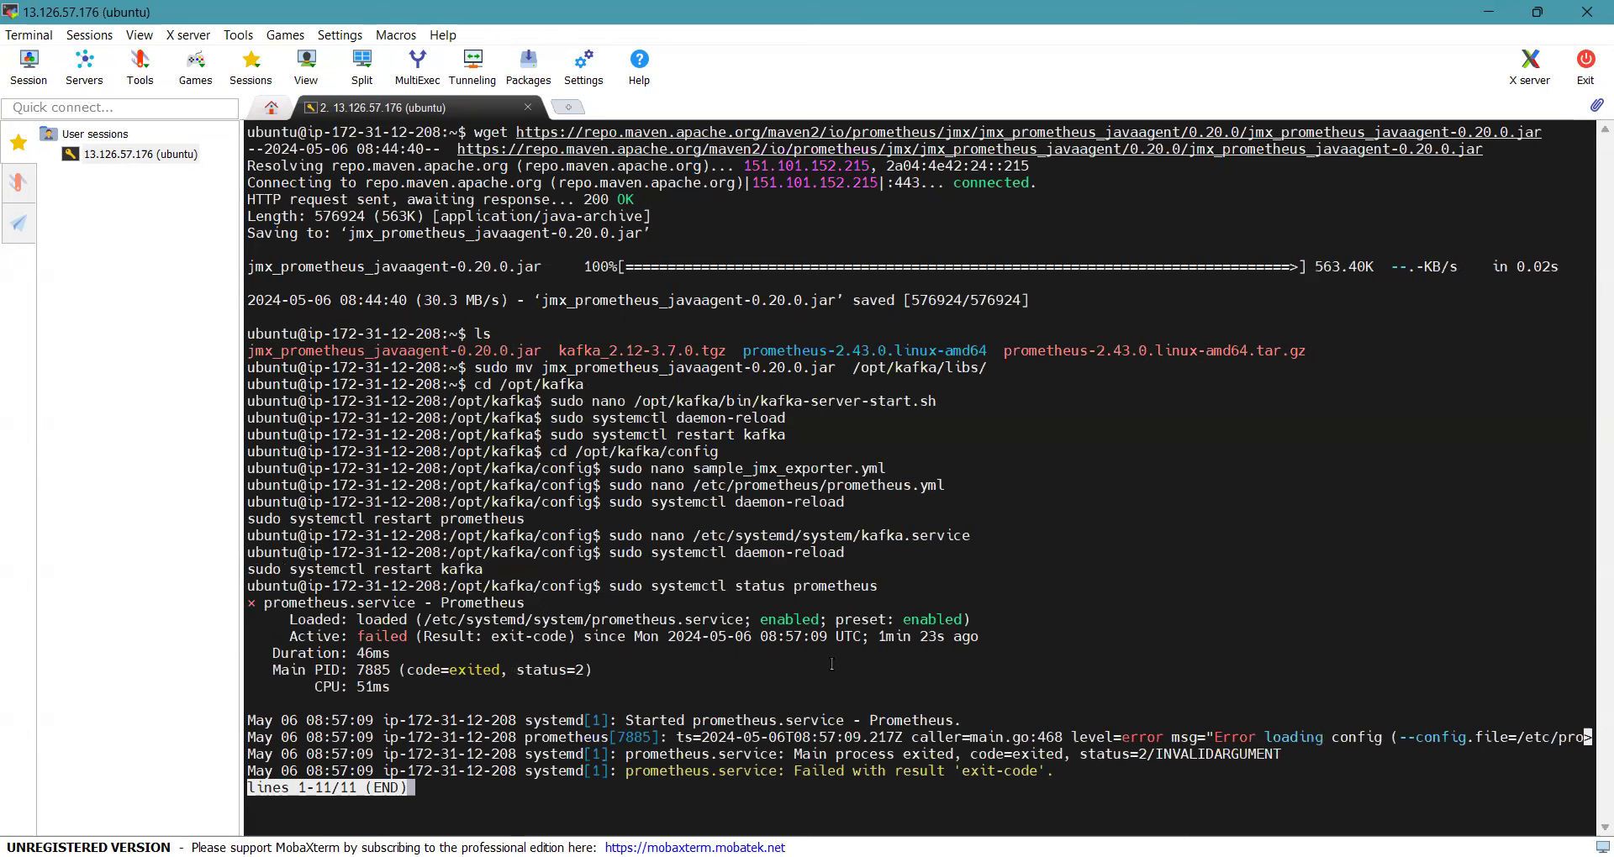
Step: Run 'sudo systemctl restart prometheus' by editing the recalled status command
{"action": "key", "text": "q"}
{"action": "key", "text": "Up"}
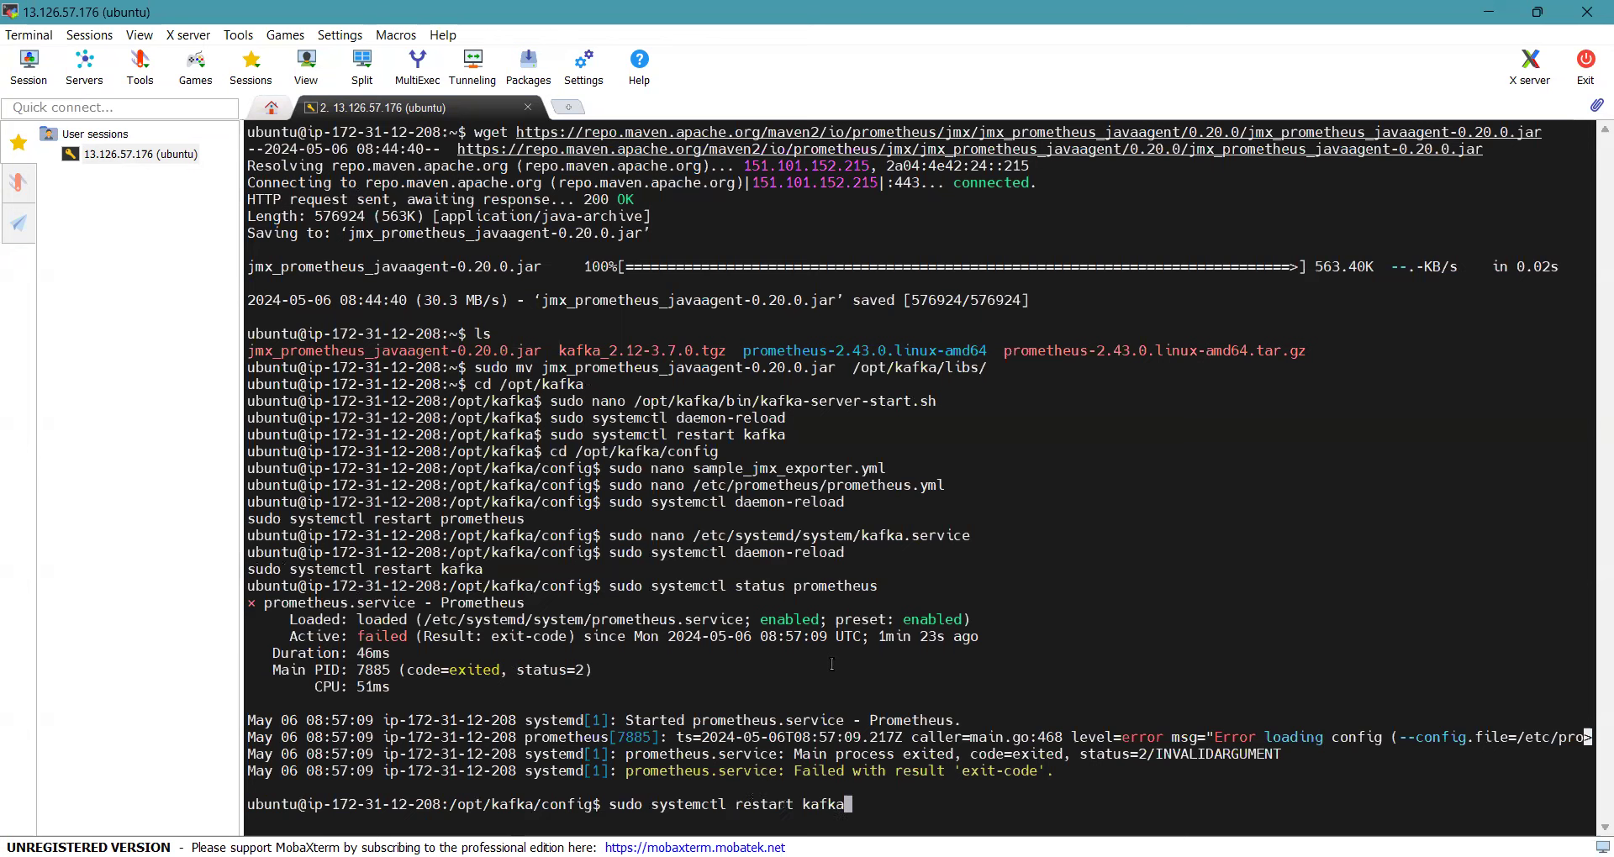
{"action": "key", "text": "Left"}
{"action": "key", "text": "Left"}
{"action": "key", "text": "Left"}
{"action": "key", "text": "Left"}
{"action": "key", "text": "Left"}
{"action": "key", "text": "Left"}
{"action": "key", "text": "Left"}
{"action": "key", "text": "Left"}
{"action": "key", "text": "Left"}
{"action": "key", "text": "Left"}
{"action": "key", "text": "BackSpace"}
{"action": "key", "text": "BackSpace"}
{"action": "key", "text": "BackSpace"}
{"action": "key", "text": "BackSpace"}
{"action": "key", "text": "BackSpace"}
{"action": "key", "text": "BackSpace"}
{"action": "key", "text": "BackSpace"}
{"action": "type", "text": "restart"}
{"action": "key", "text": "Return"}
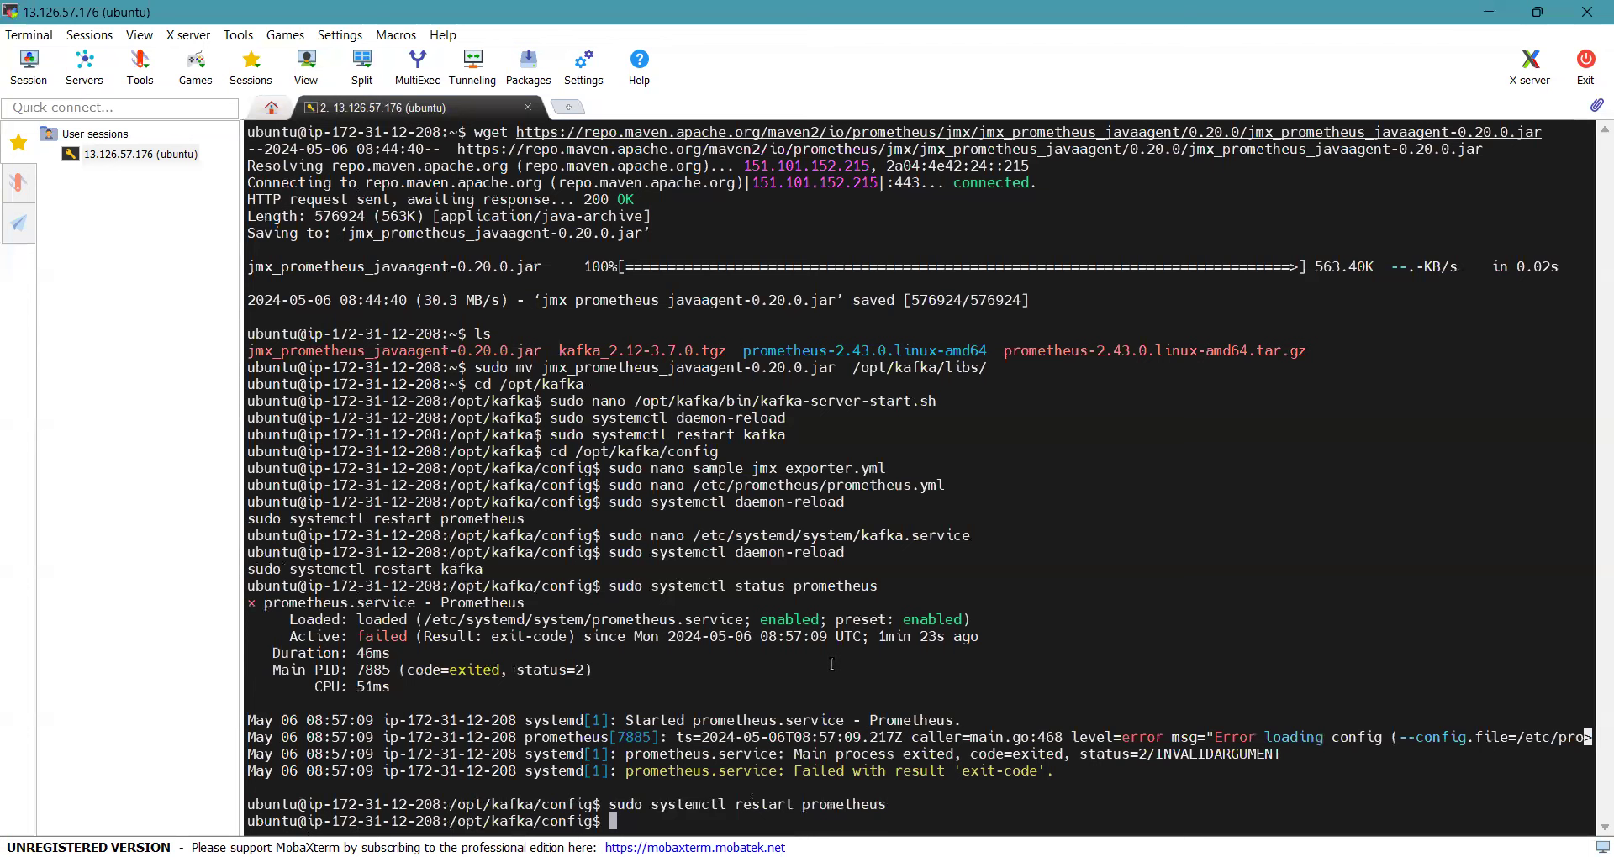
Step: Rerun 'sudo systemctl status prometheus' and confirm the service is now active
{"action": "key", "text": "Up"}
{"action": "key", "text": "Up"}
{"action": "key", "text": "Up"}
{"action": "key", "text": "Up"}
{"action": "key", "text": "Down"}
{"action": "key", "text": "Down"}
{"action": "key", "text": "Down"}
{"action": "key", "text": "Up"}
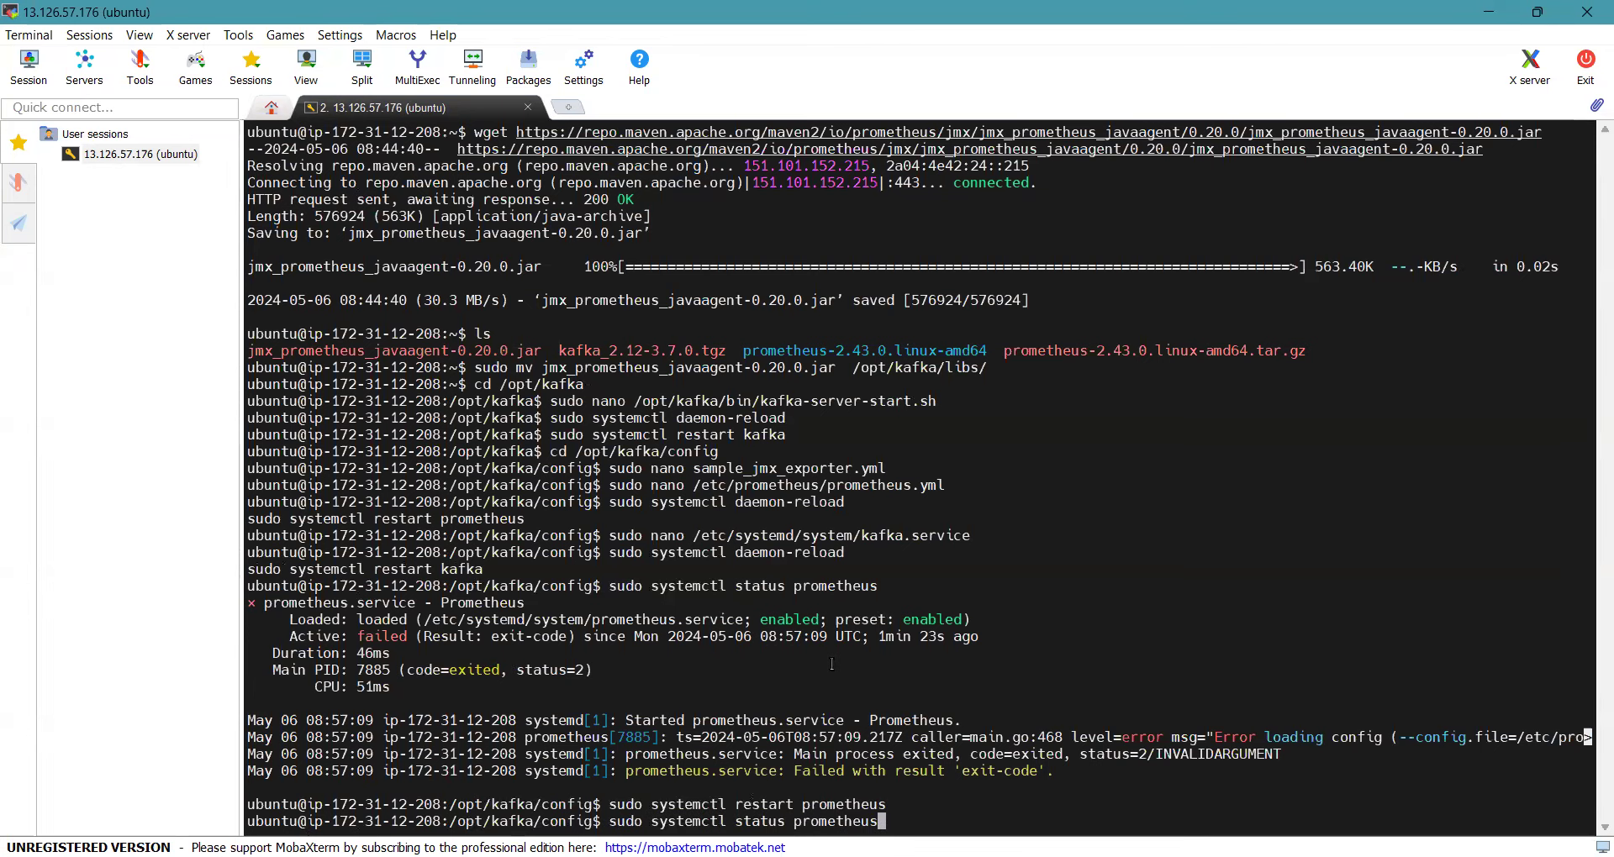
{"action": "key", "text": "Return"}
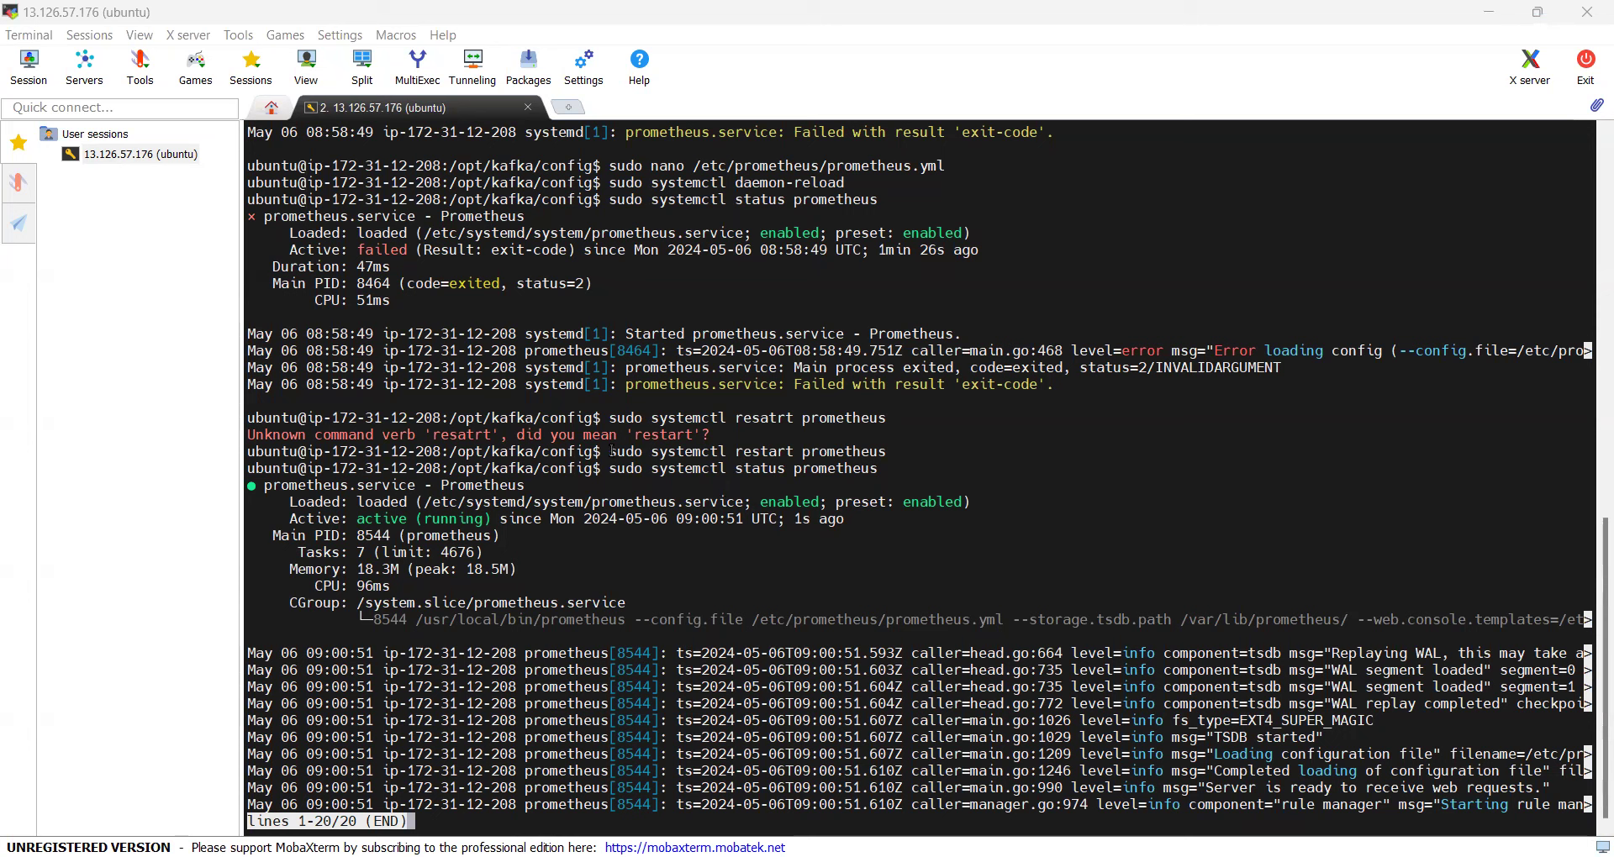
{"action": "left_click_drag", "start_coordinate": [612, 451], "coordinate": [344, 470]}
{"action": "left_click", "coordinate": [343, 509]}
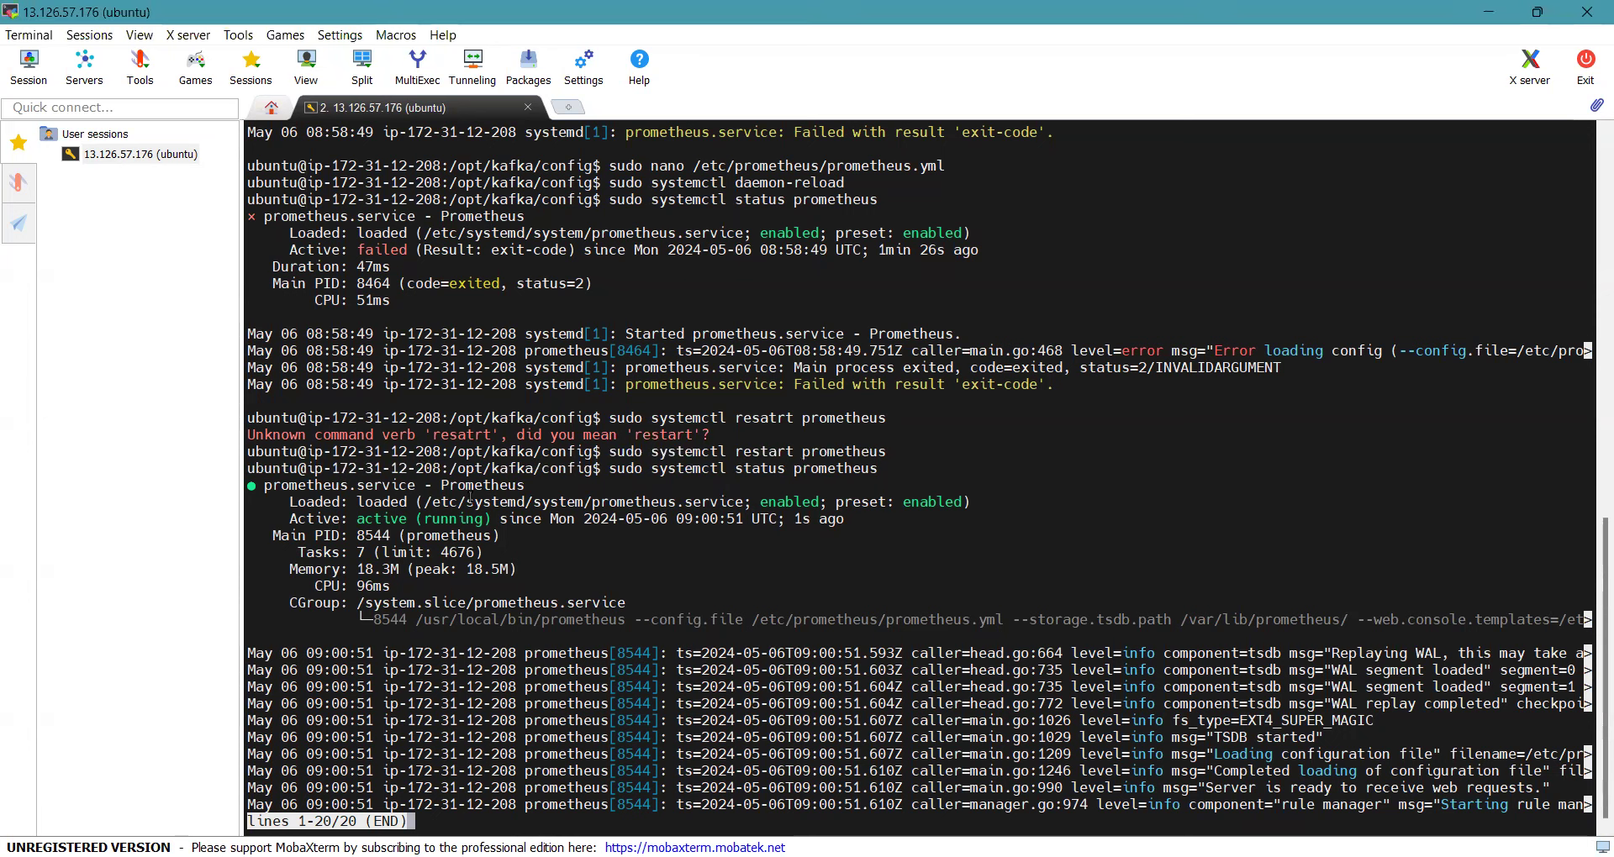
{"action": "left_click_drag", "start_coordinate": [602, 468], "coordinate": [878, 468]}
{"action": "left_click", "coordinate": [646, 530]}
Step: Run 'sudo systemctl status kafka' to confirm Kafka is also active
{"action": "key", "text": "q"}
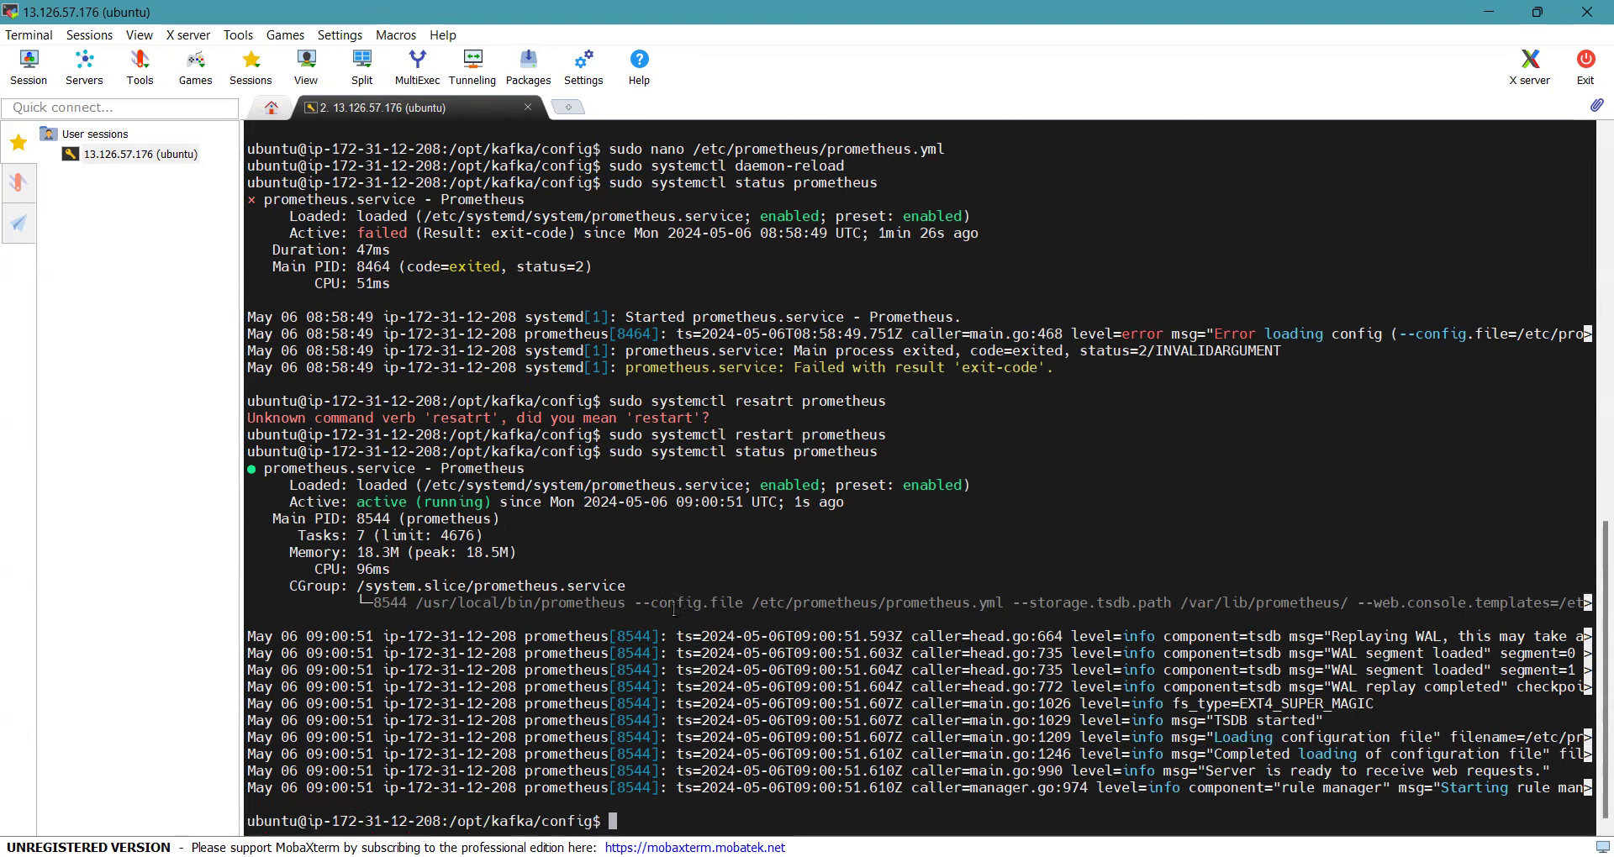
{"action": "key", "text": "Up"}
{"action": "key", "text": "BackSpace"}
{"action": "key", "text": "BackSpace"}
{"action": "key", "text": "BackSpace"}
{"action": "key", "text": "BackSpace"}
{"action": "key", "text": "BackSpace"}
{"action": "key", "text": "BackSpace"}
{"action": "key", "text": "BackSpace"}
{"action": "key", "text": "BackSpace"}
{"action": "key", "text": "BackSpace"}
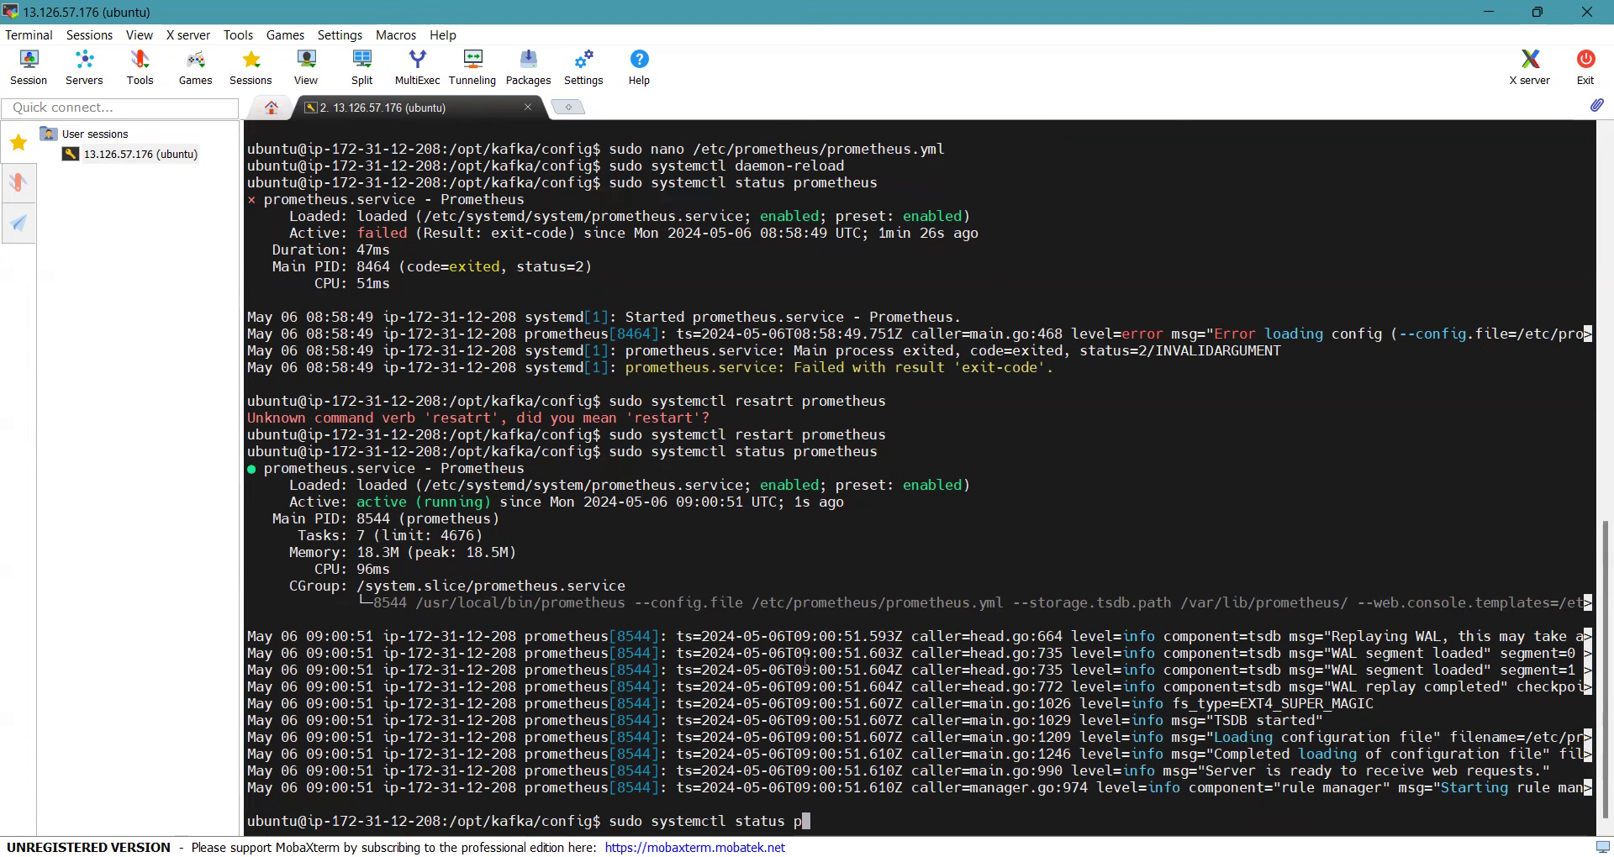
{"action": "key", "text": "BackSpace"}
{"action": "type", "text": "kafka"}
{"action": "key", "text": "Return"}
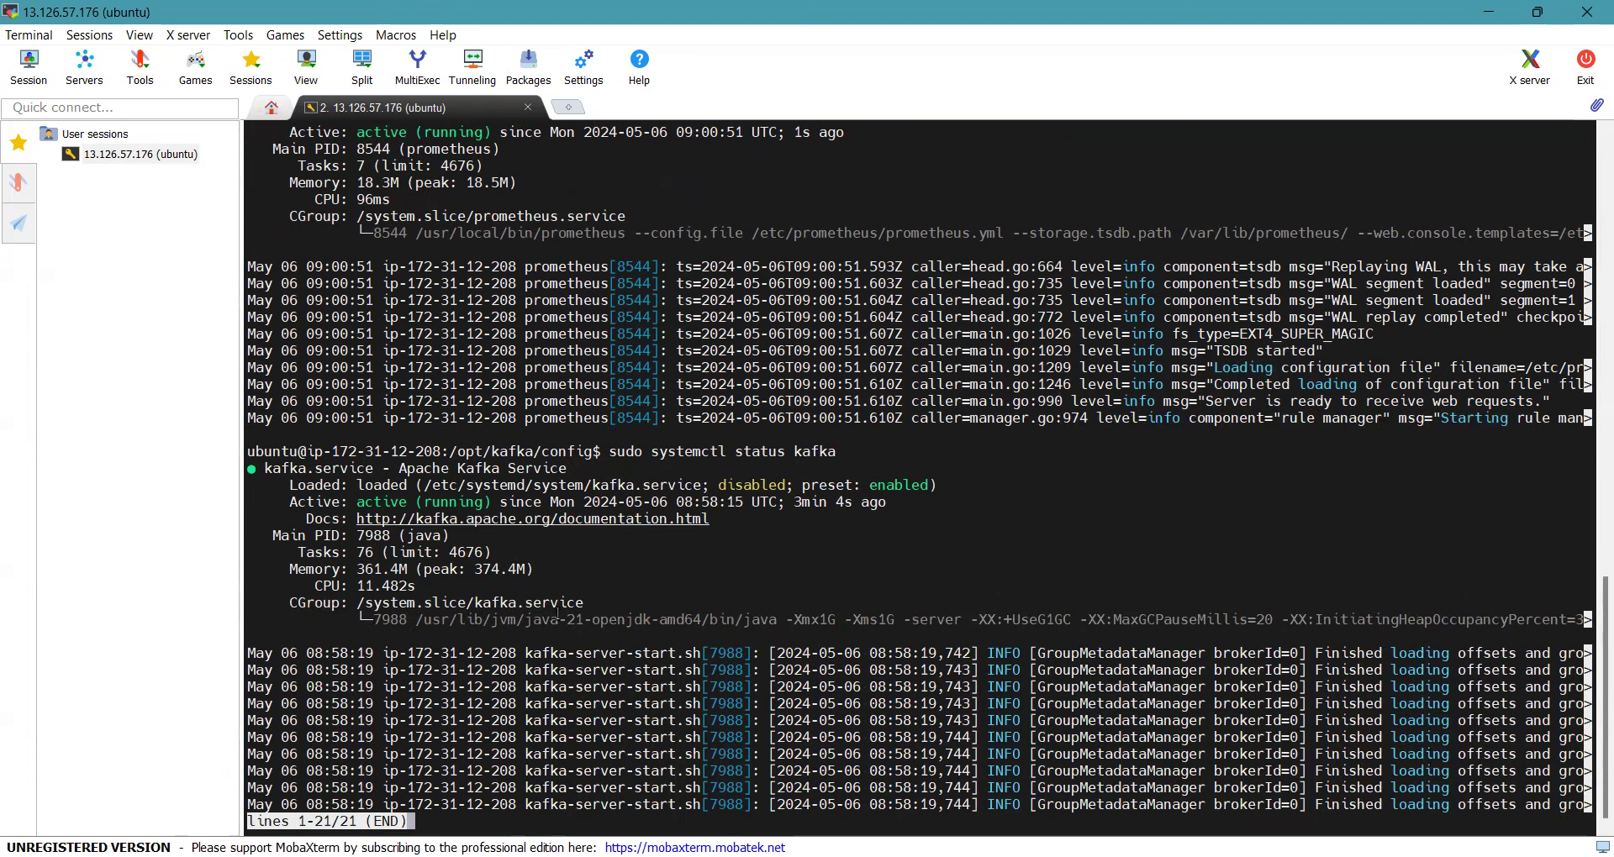
{"action": "key", "text": "q"}
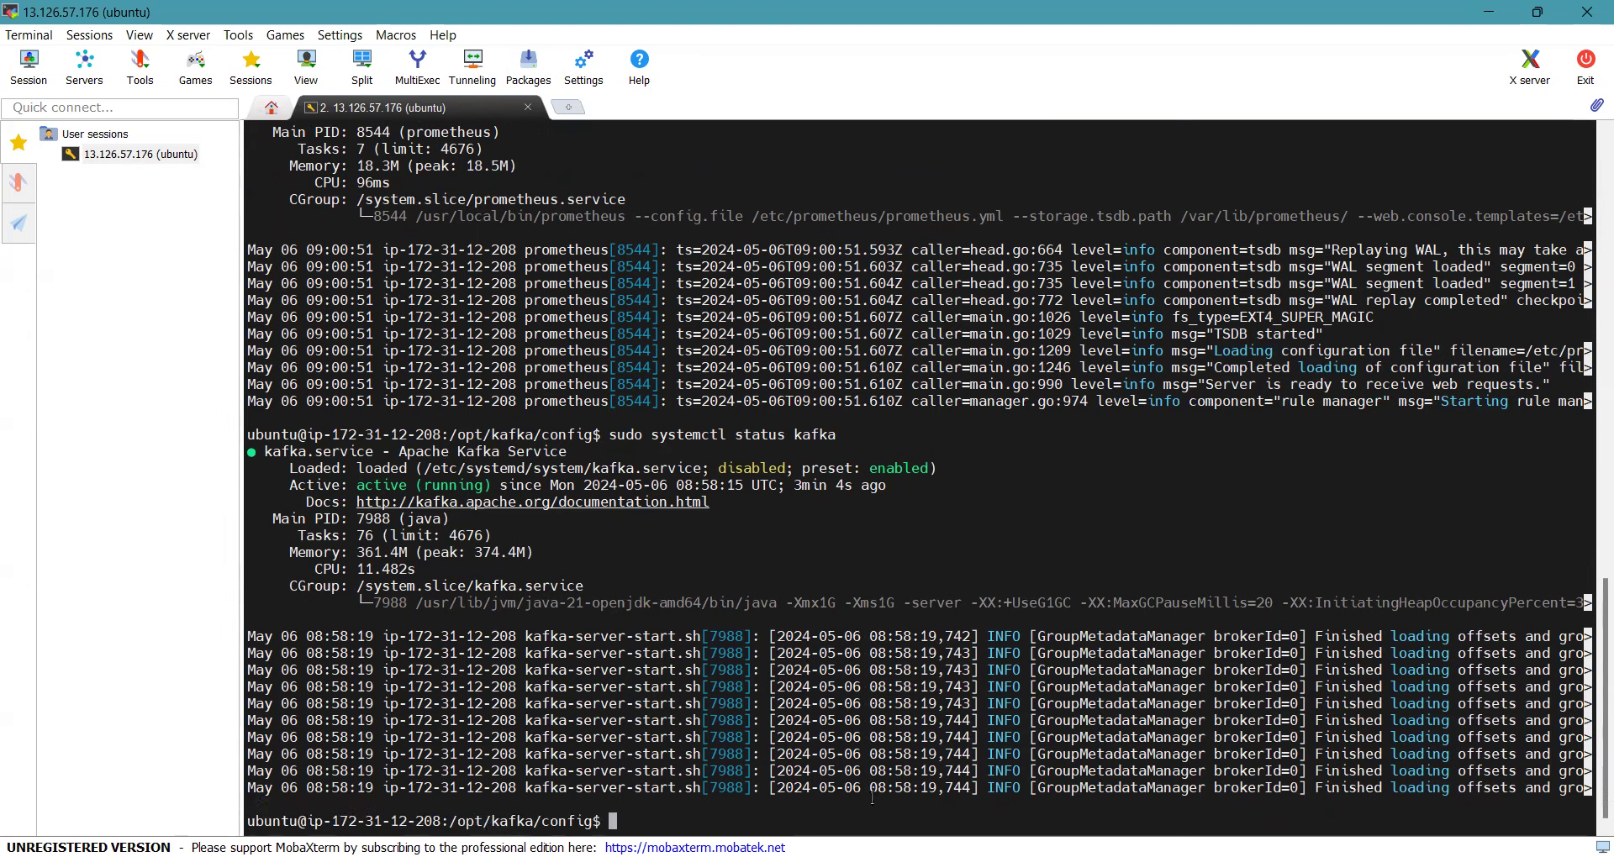
{"action": "key", "text": "alt+Tab"}
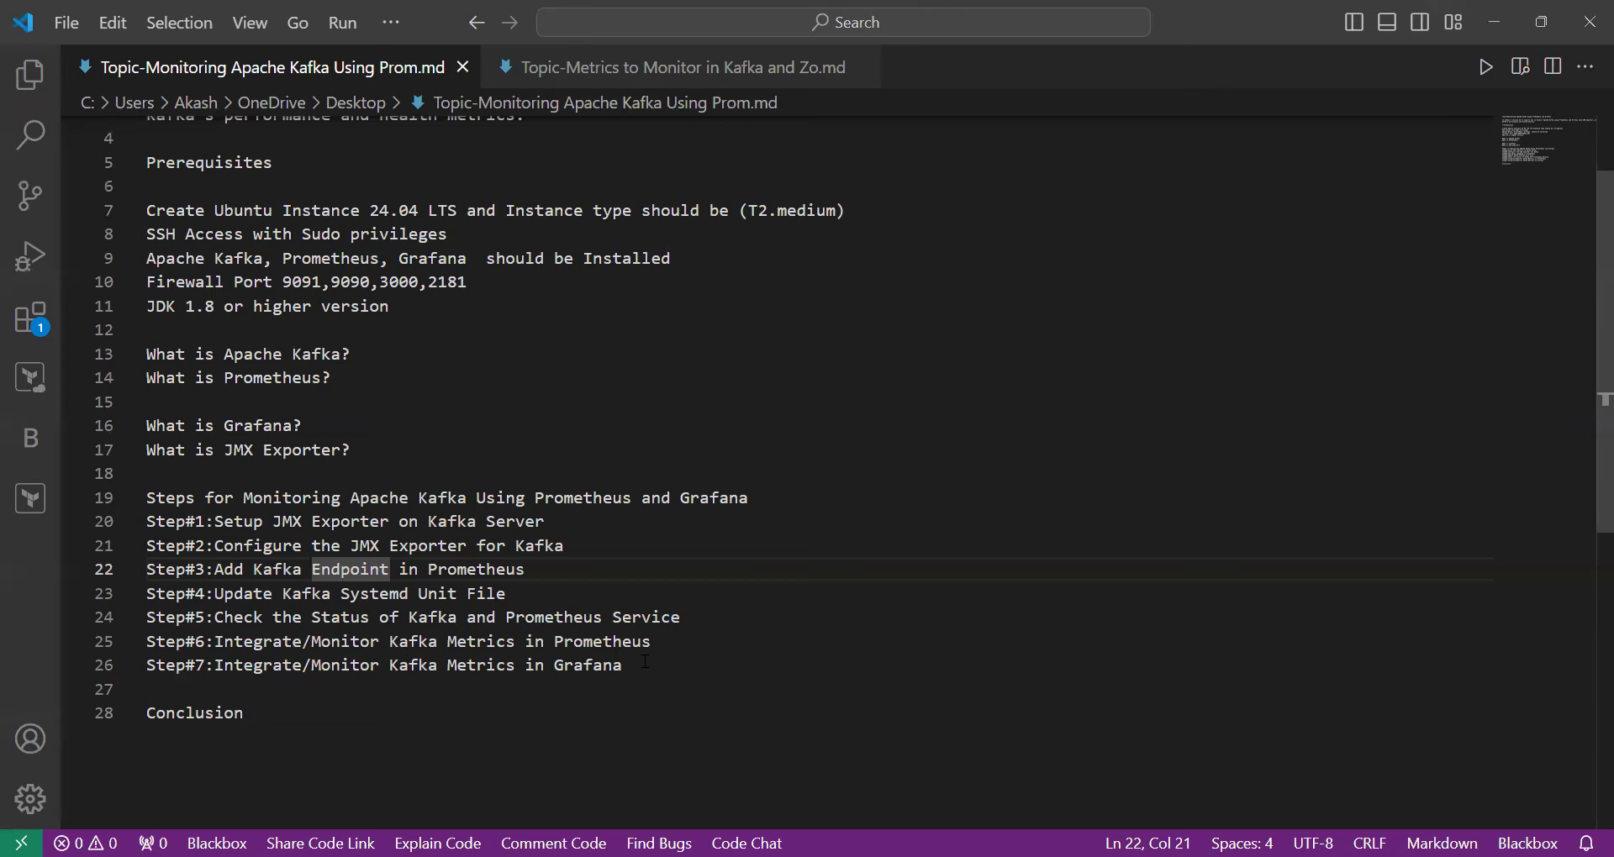
Step: Select the Step#6 'Kafka Metrics in Prometheus' outline line and find that heading in the tutorial
{"action": "left_click", "coordinate": [659, 638]}
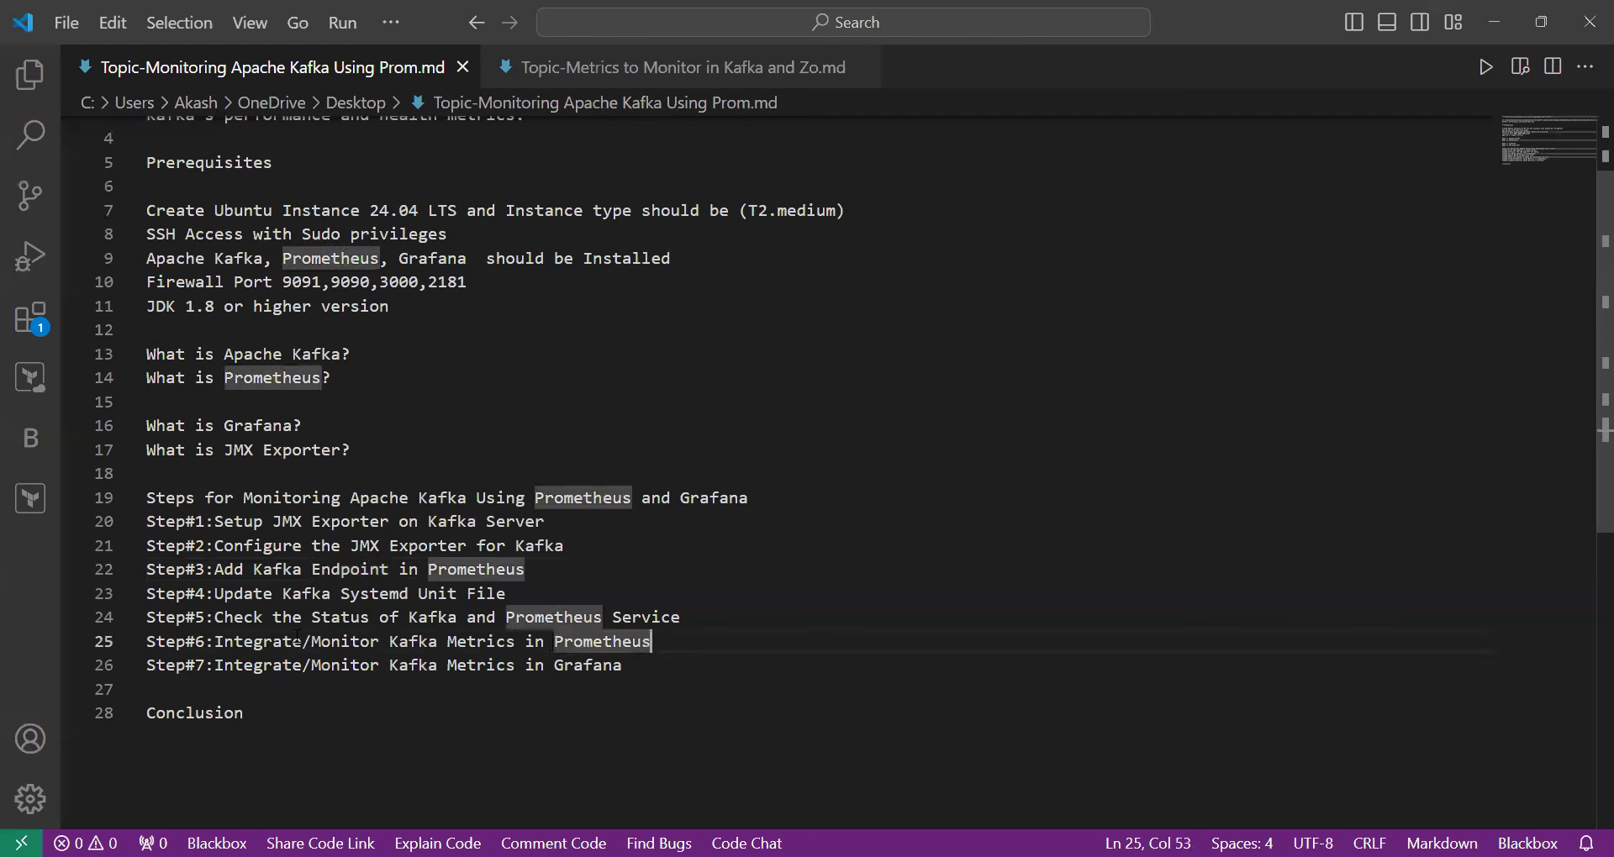
{"action": "left_click_drag", "start_coordinate": [653, 641], "coordinate": [380, 641]}
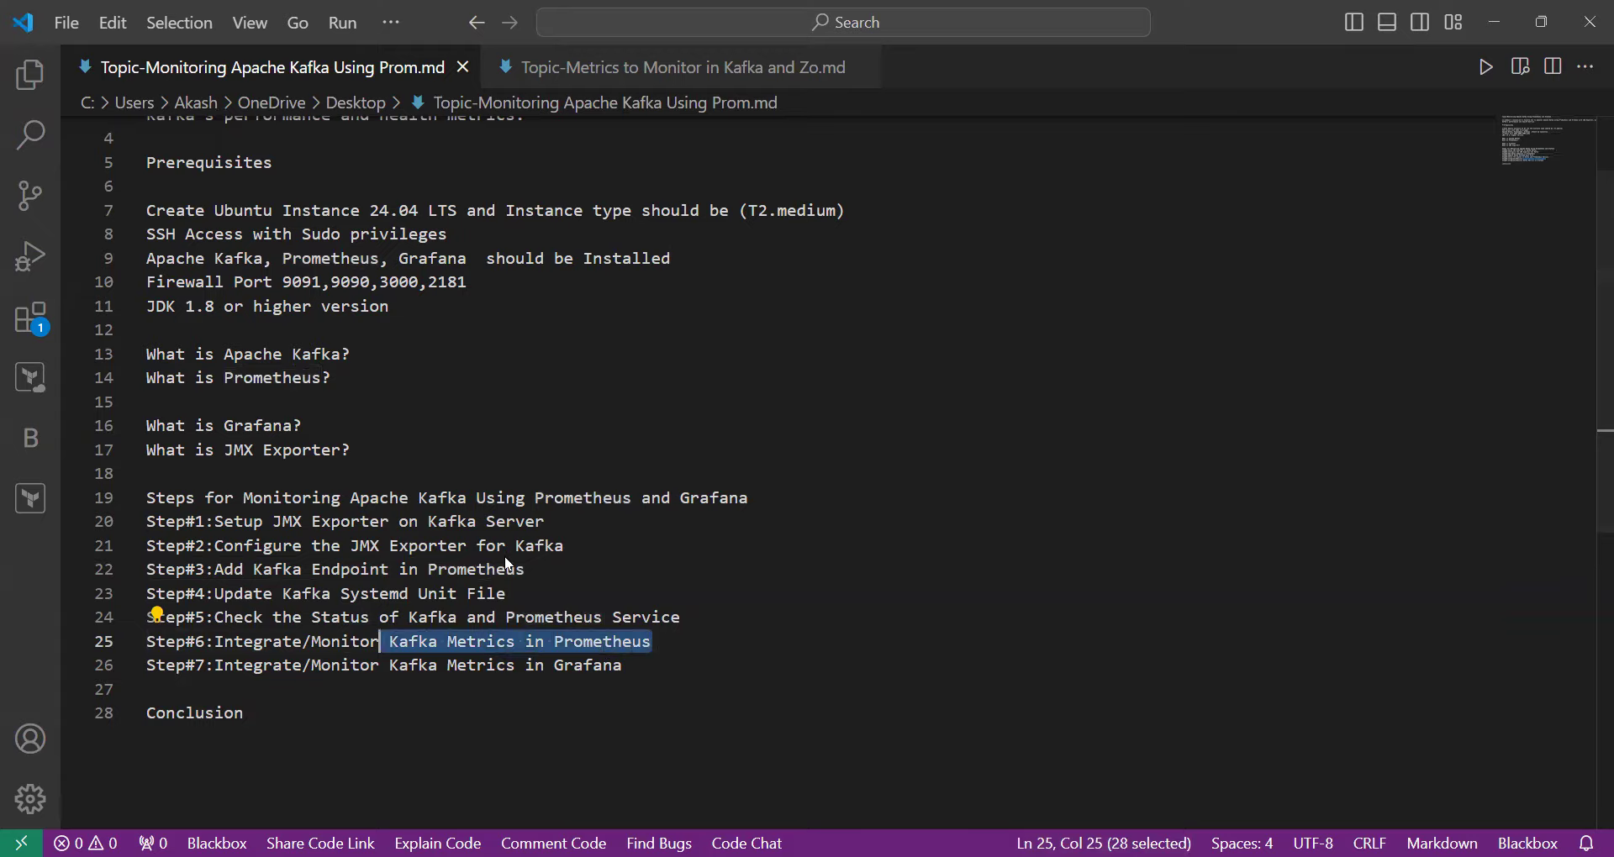
{"action": "key", "text": "alt+Tab"}
{"action": "scroll", "coordinate": [503, 553], "scroll_direction": "down", "scroll_amount": 7}
{"action": "scroll", "coordinate": [361, 496], "scroll_direction": "up", "scroll_amount": 2}
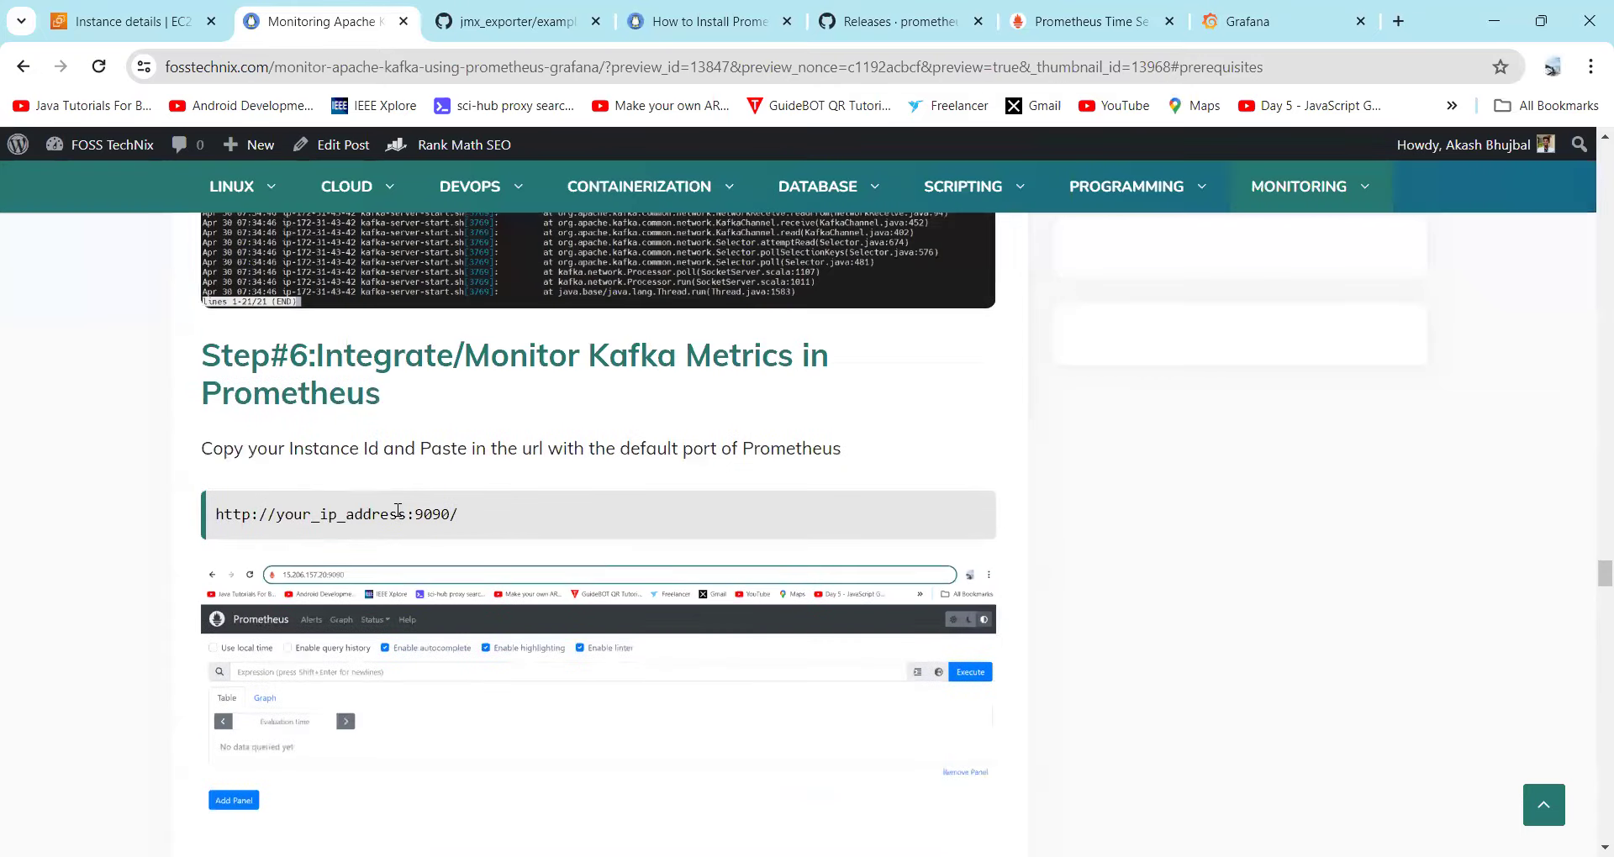
Step: Compare the tutorial's example URL with the server's public IPv4 address and Prometheus port 9090
{"action": "double_click", "coordinate": [278, 505]}
{"action": "left_click", "coordinate": [416, 514]}
{"action": "left_click_drag", "start_coordinate": [414, 515], "coordinate": [460, 514]}
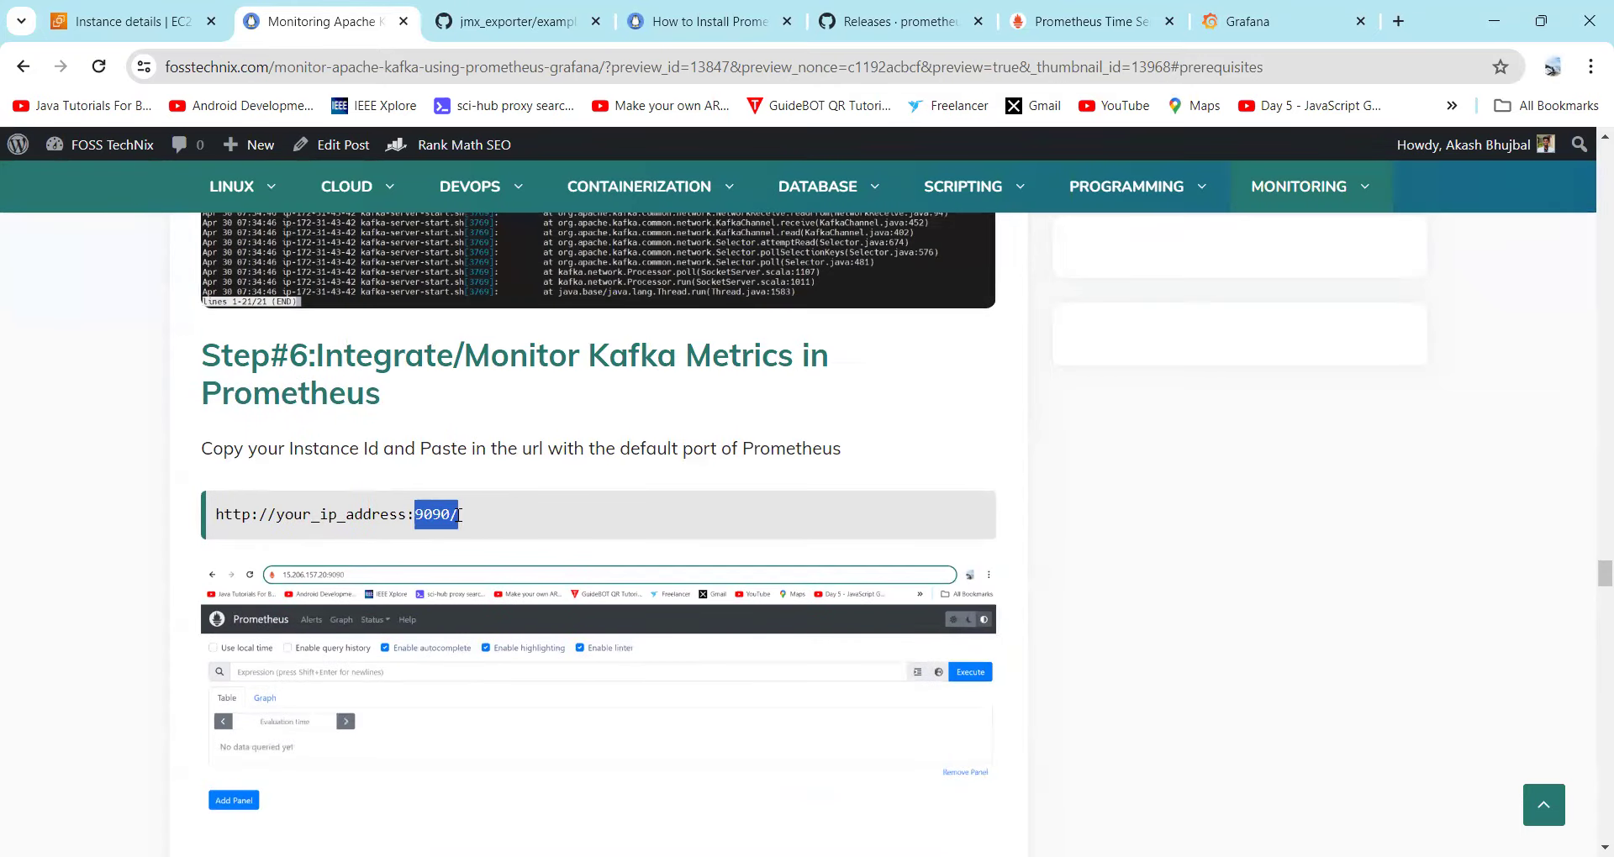
{"action": "left_click", "coordinate": [1085, 21]}
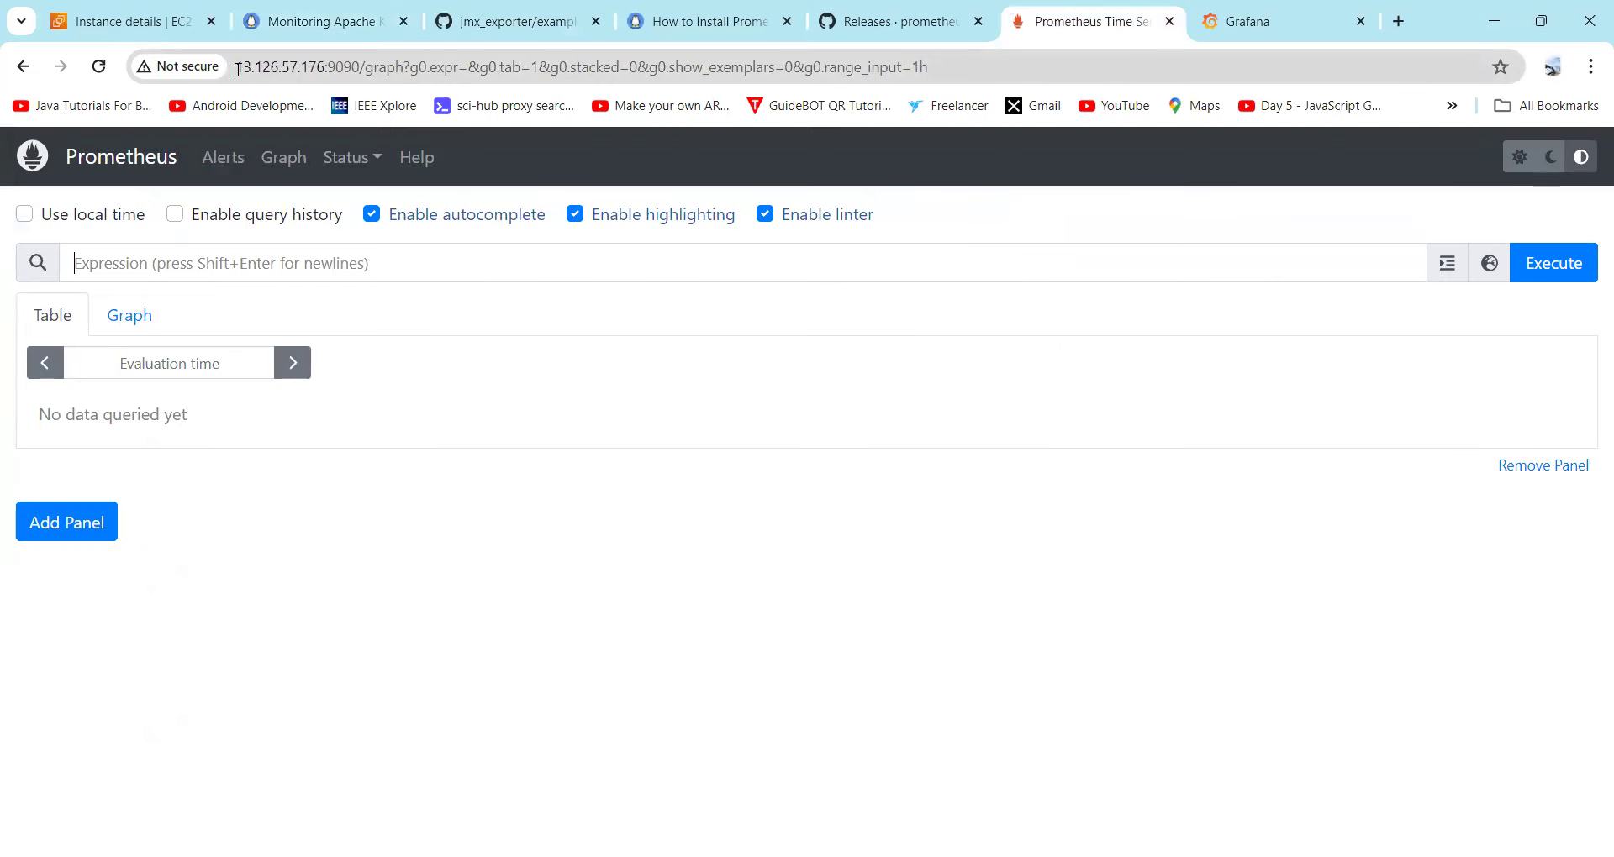
{"action": "left_click", "coordinate": [135, 17]}
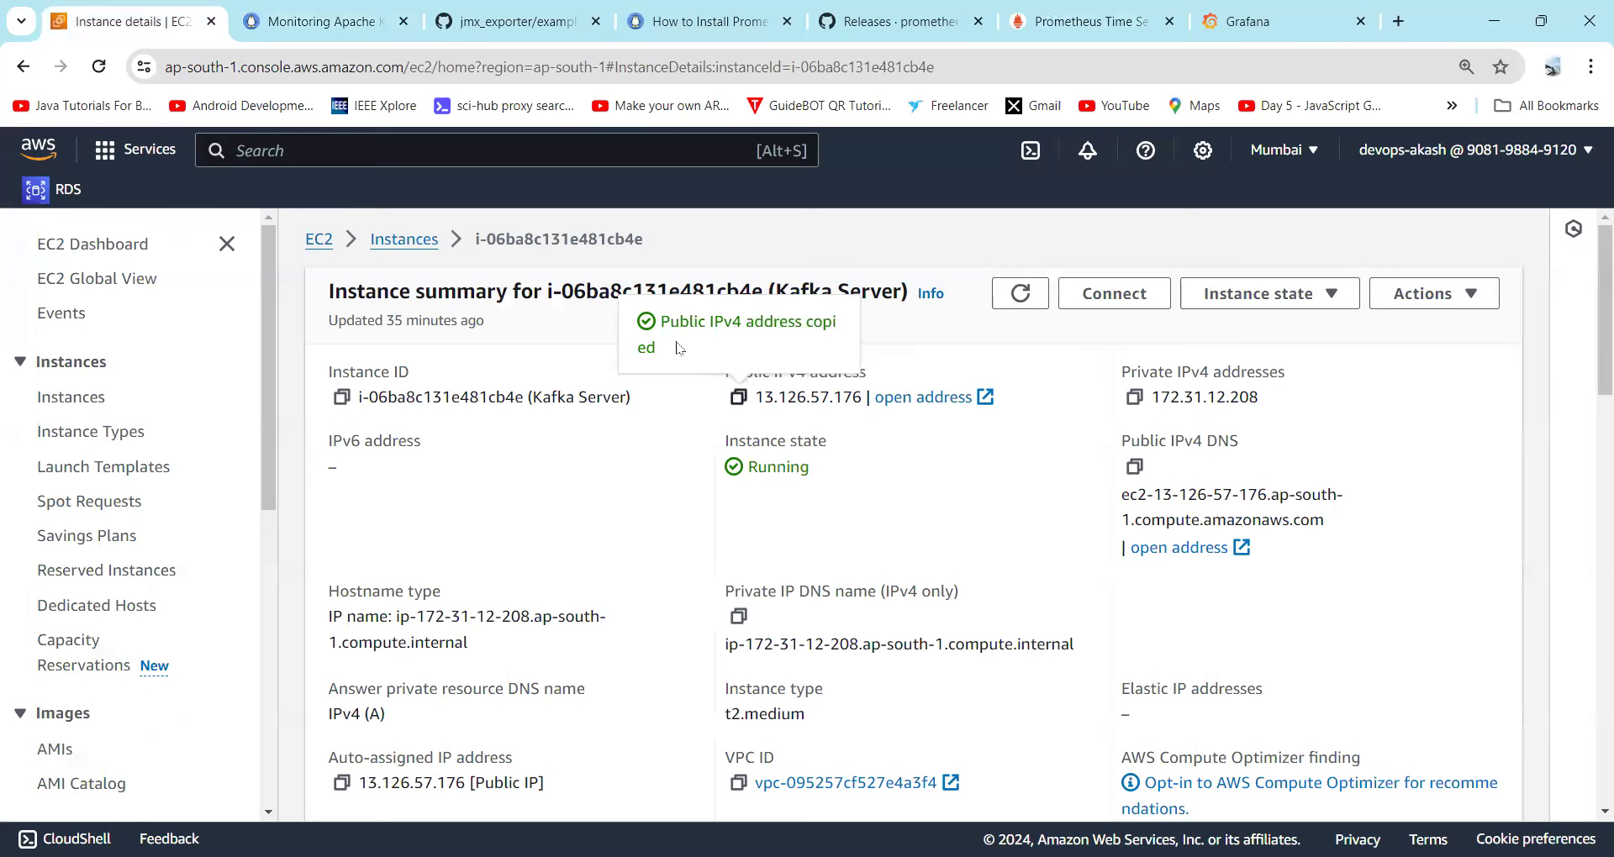
{"action": "left_click", "coordinate": [1084, 21]}
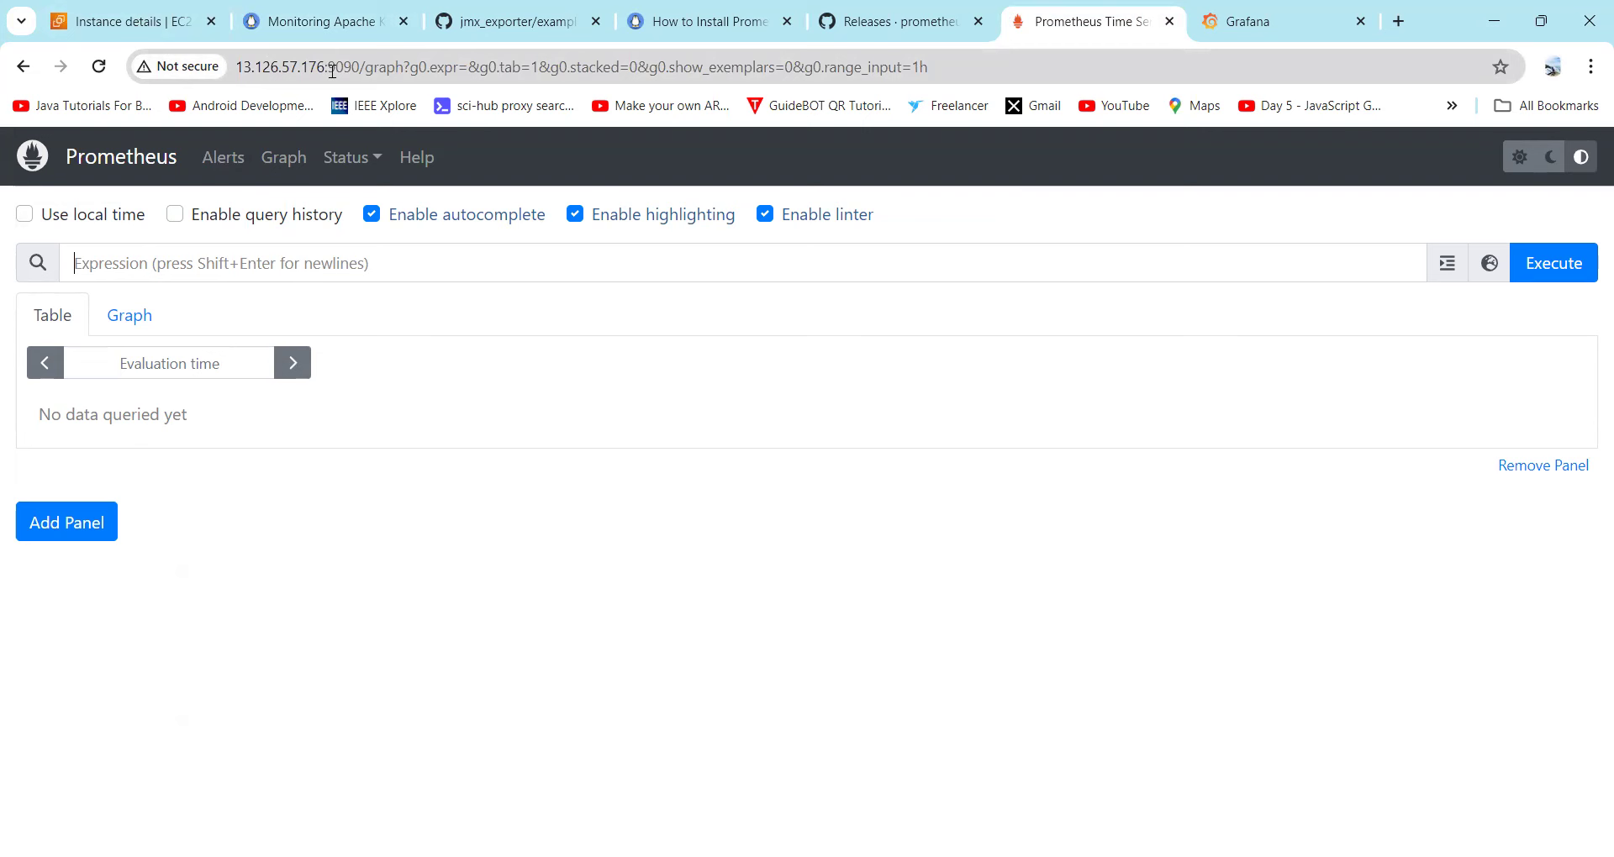
Step: Glance at the Grafana login page and the tutorial article before returning to Prometheus
{"action": "left_click", "coordinate": [1235, 21]}
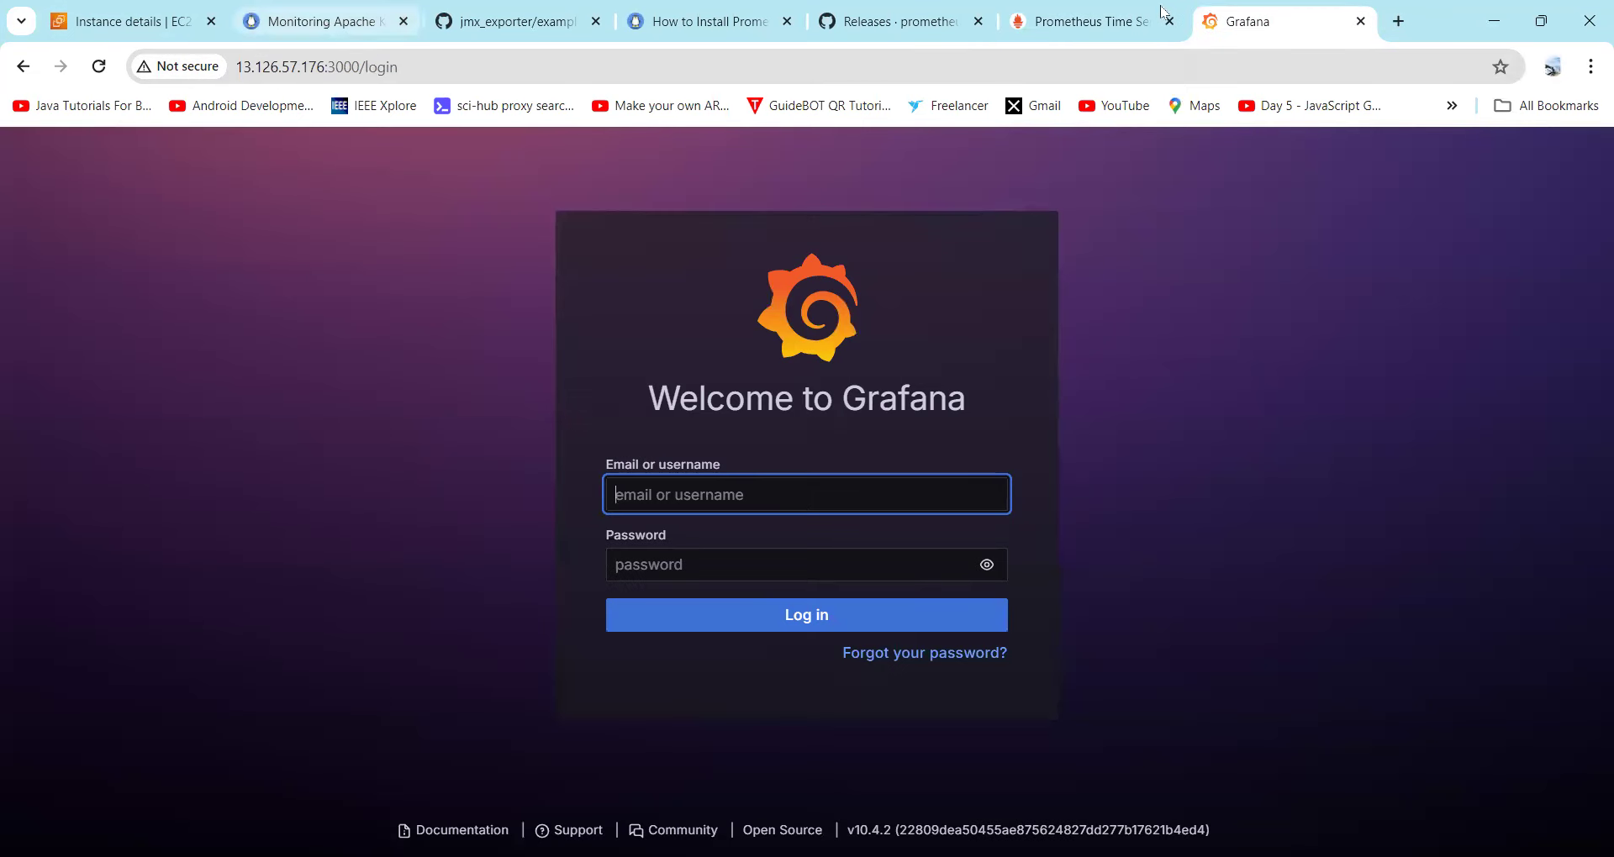
{"action": "left_click", "coordinate": [1059, 6]}
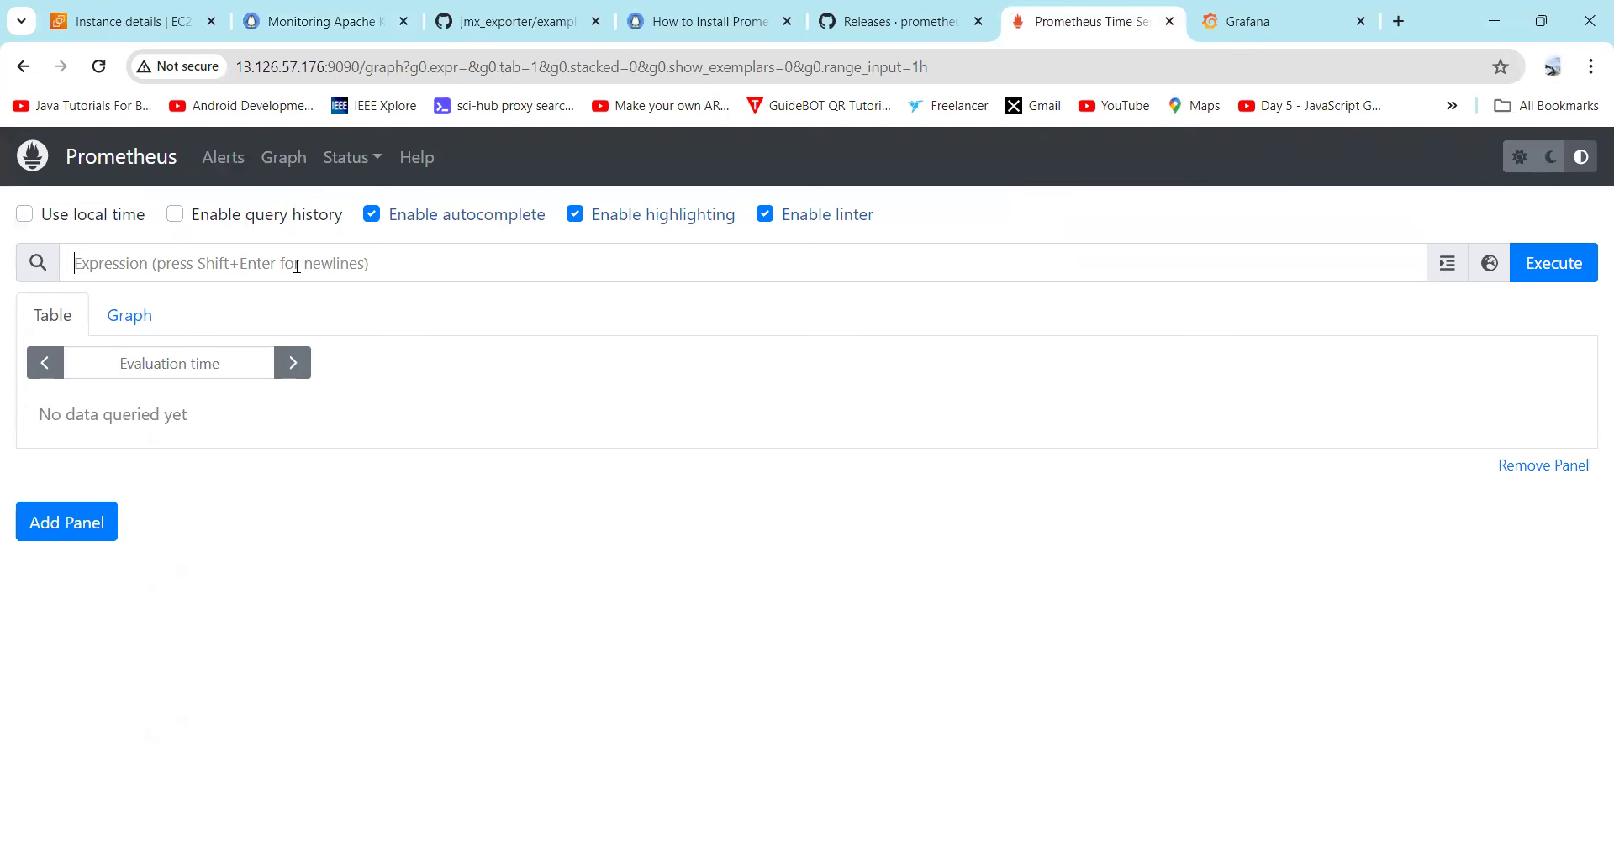
{"action": "left_click", "coordinate": [332, 13]}
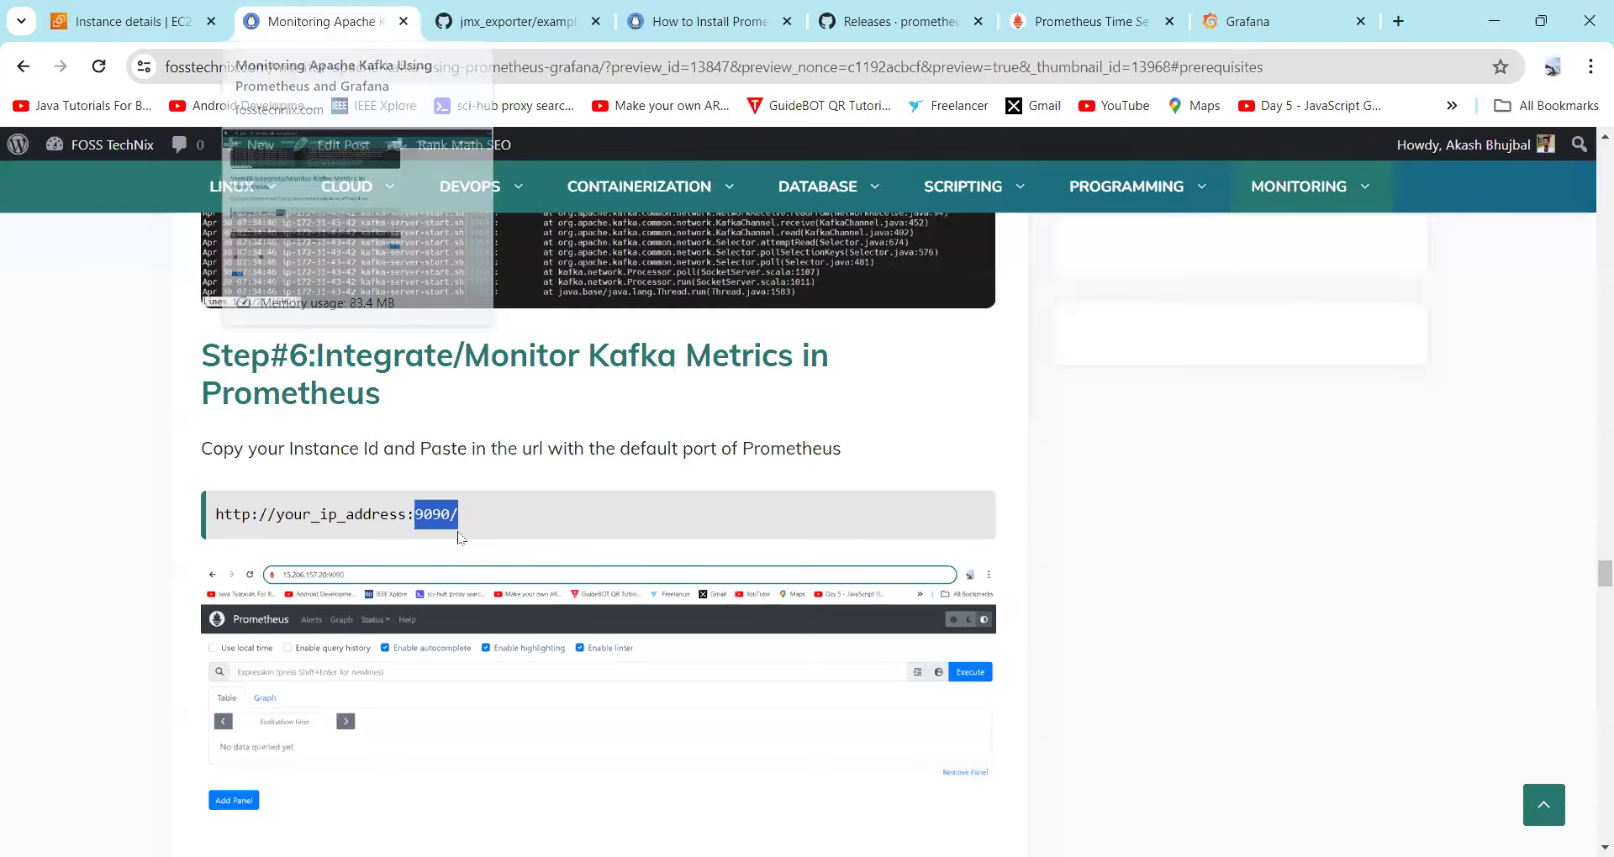
{"action": "scroll", "coordinate": [461, 538], "scroll_direction": "down", "scroll_amount": 10}
{"action": "scroll", "coordinate": [452, 535], "scroll_direction": "up", "scroll_amount": 5}
{"action": "key", "text": "ctrl+6"}
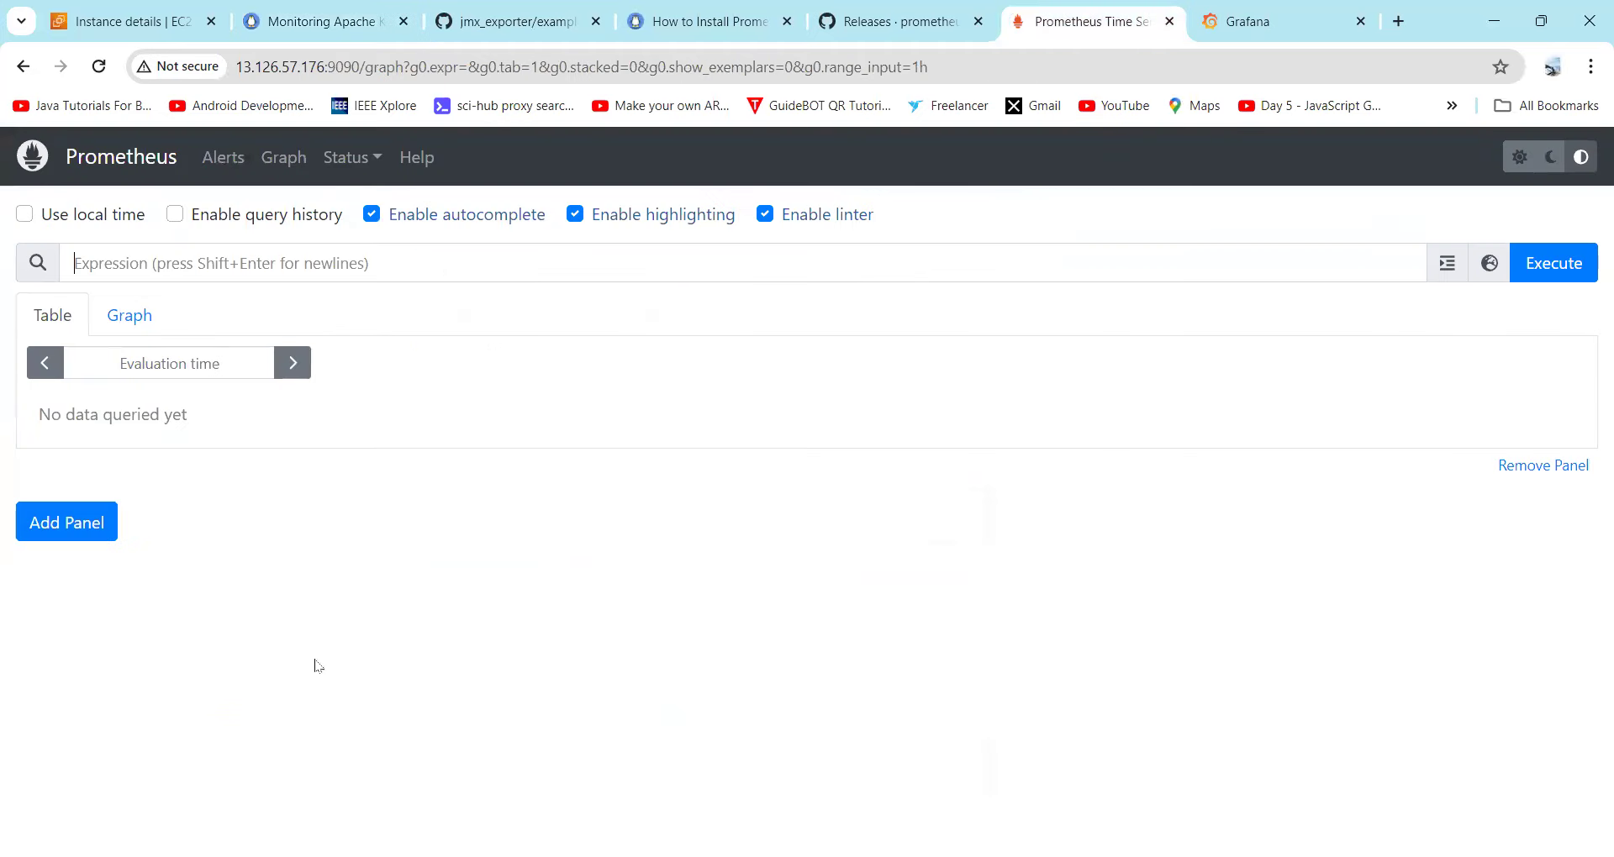
Step: Check Status > Targets shows kafka at localhost:9091 UP, then go back to the query page
{"action": "left_click", "coordinate": [349, 158]}
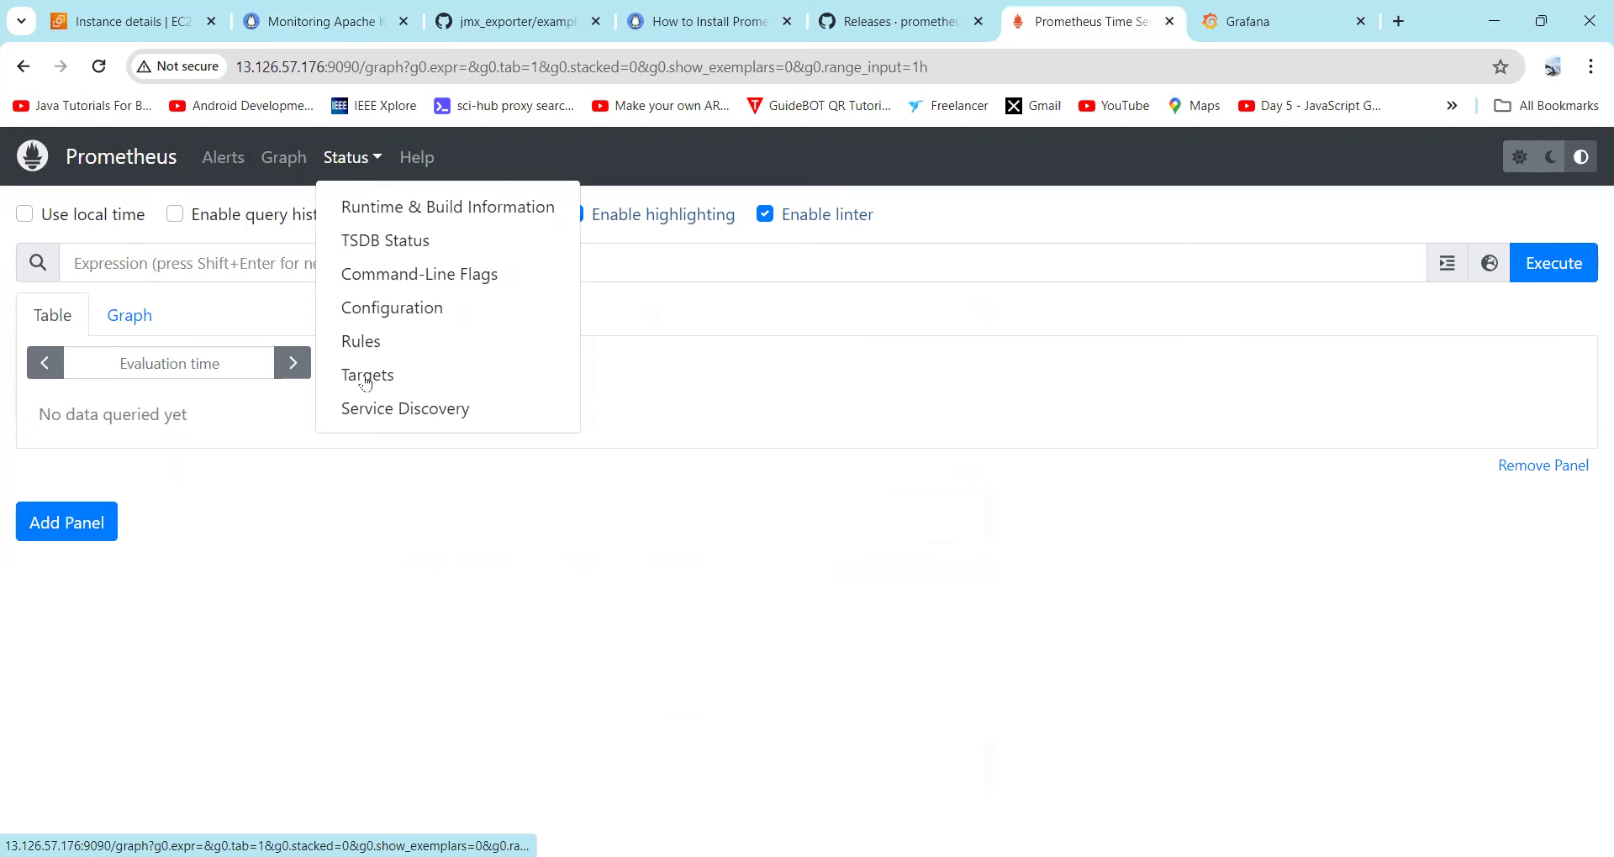
{"action": "left_click", "coordinate": [365, 383]}
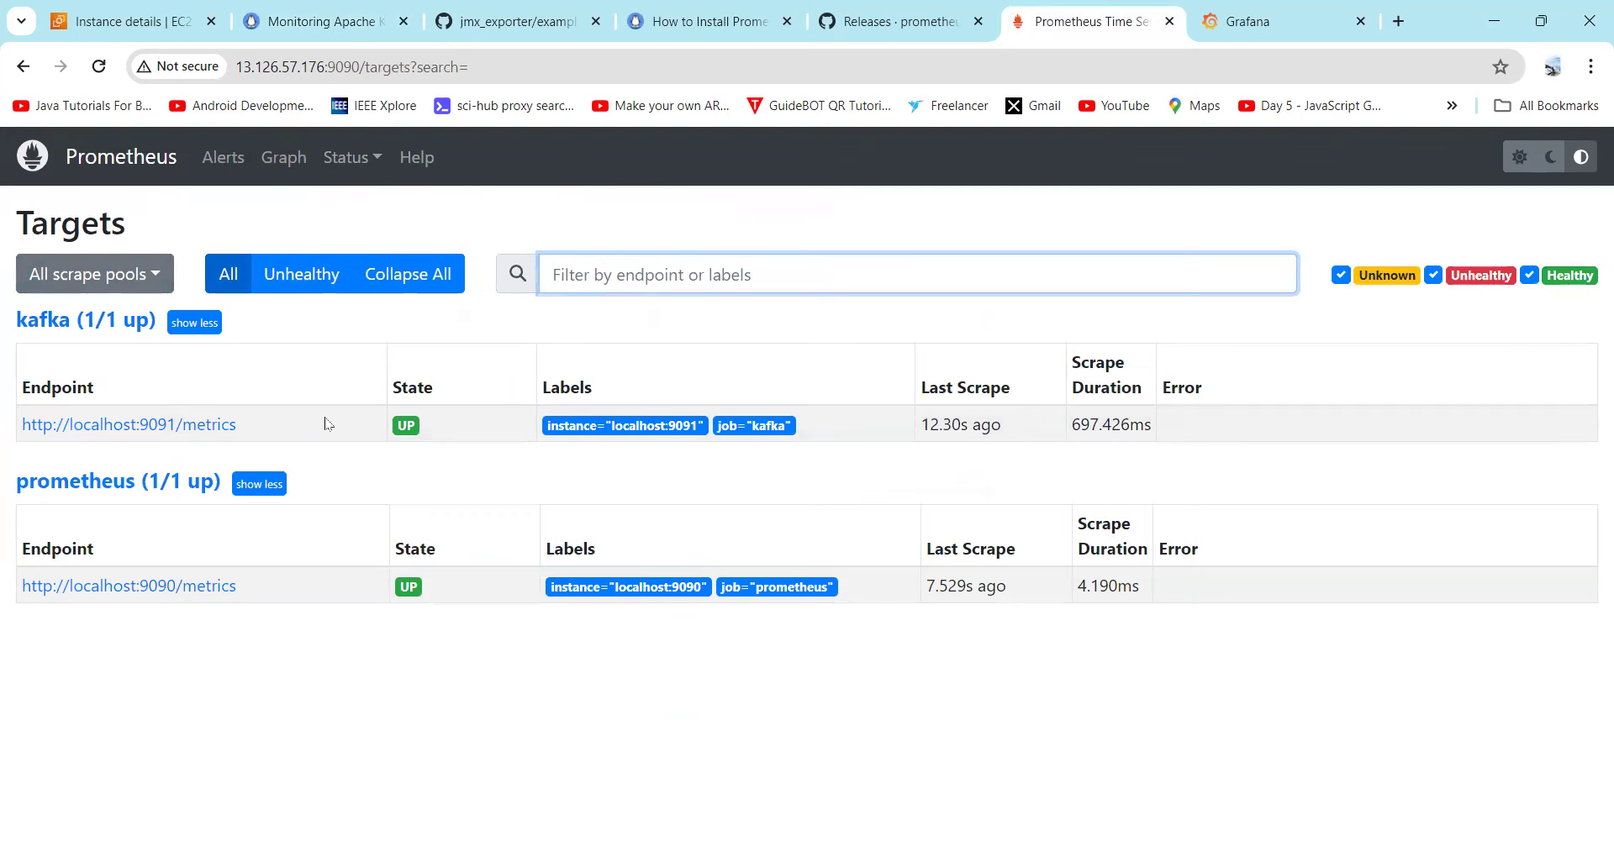
{"action": "left_click", "coordinate": [454, 665]}
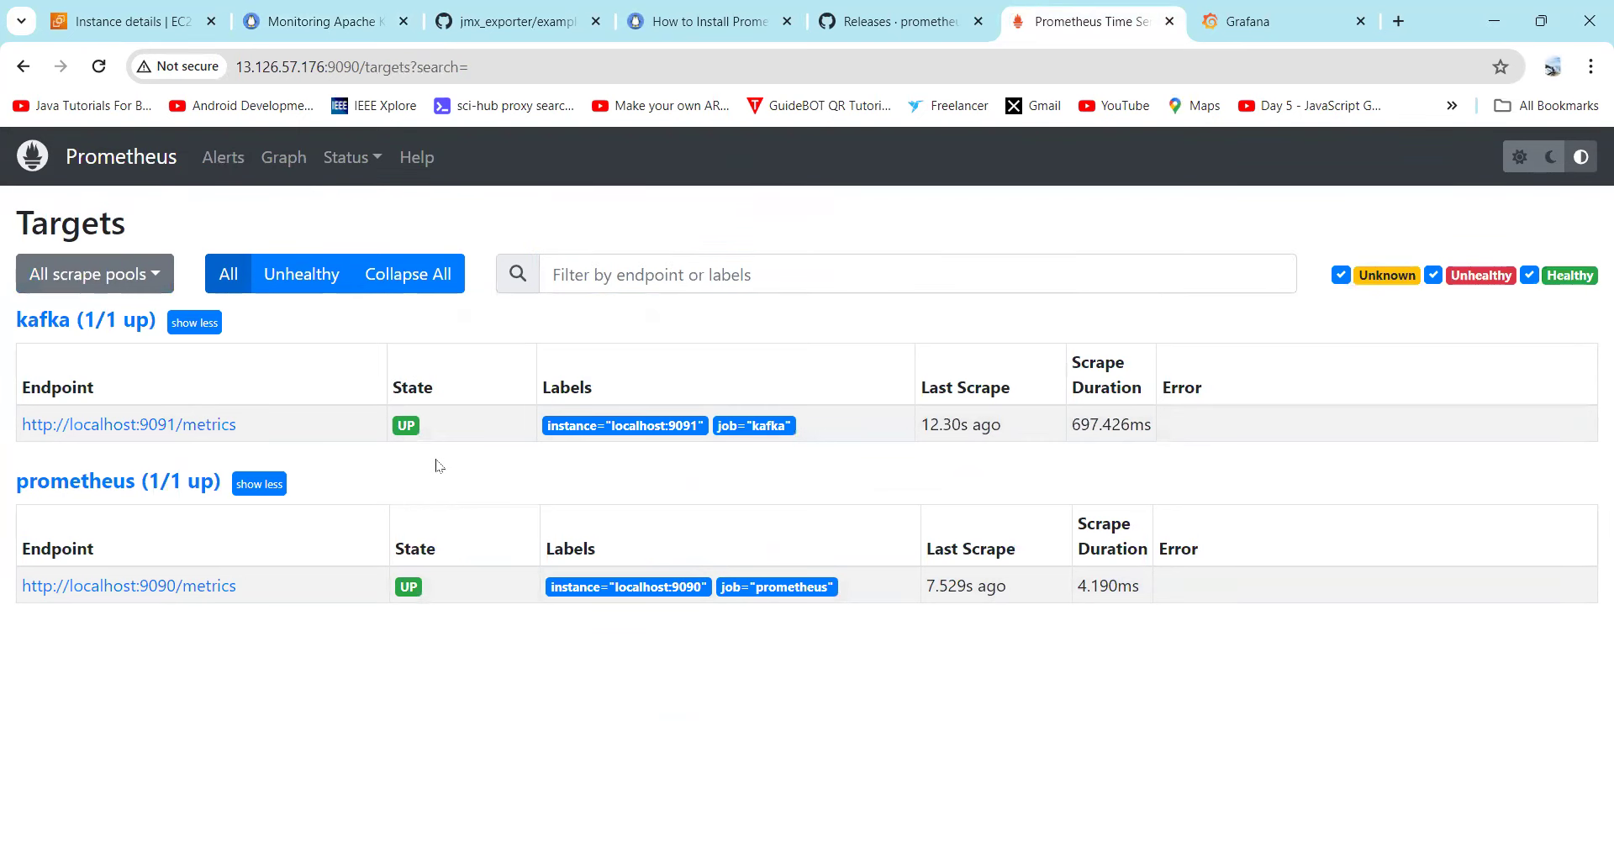
{"action": "left_click", "coordinate": [84, 158]}
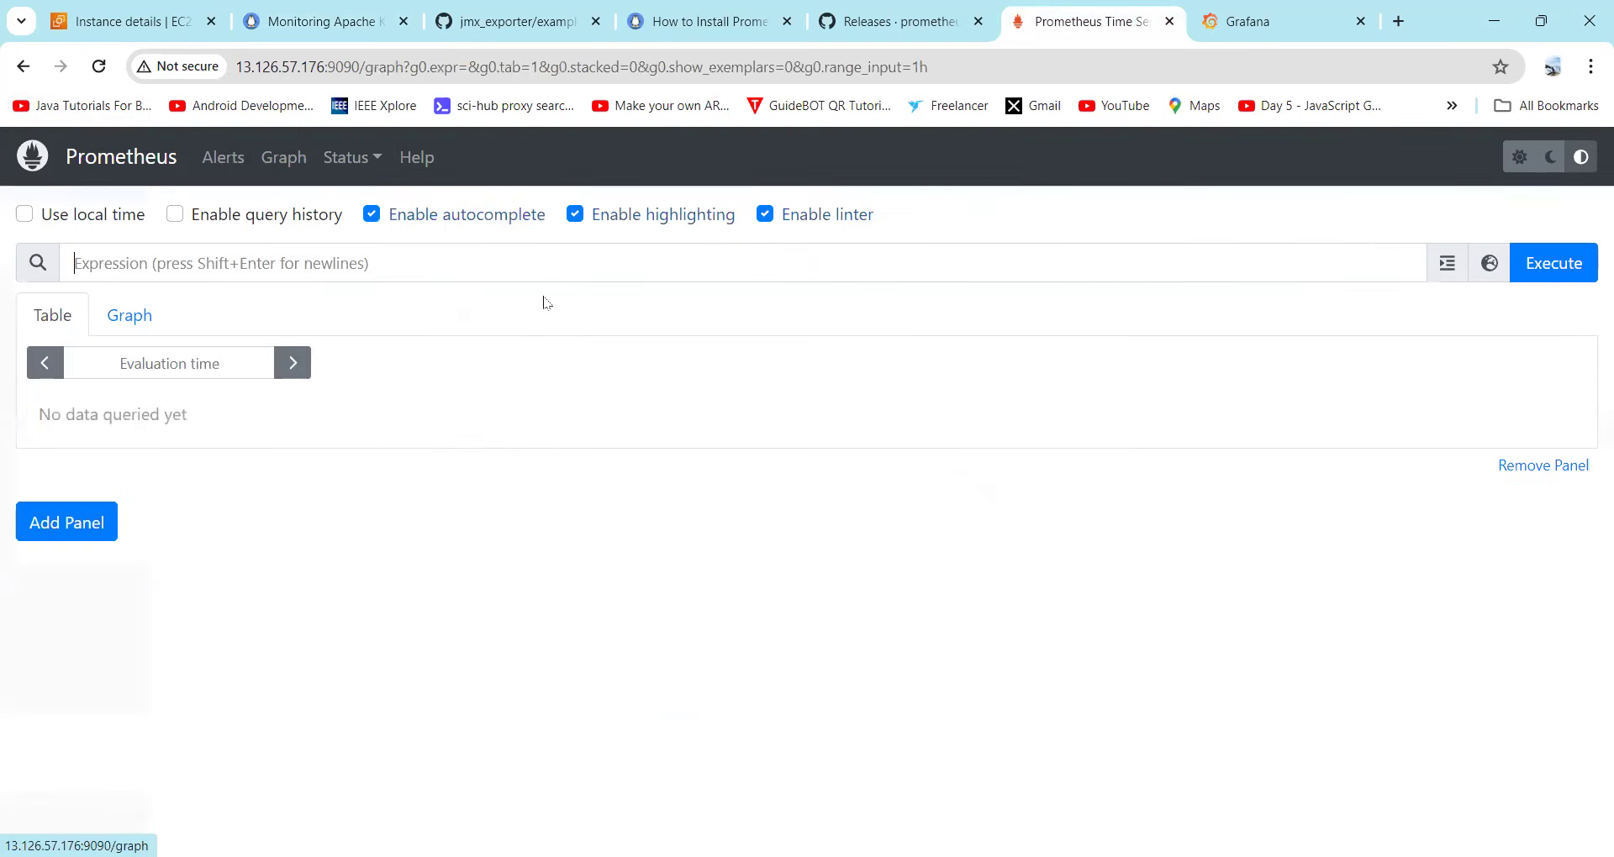
Step: Search the metrics explorer for 'under' and execute kafka_cluster_partition_underreplicated
{"action": "left_click", "coordinate": [1473, 262]}
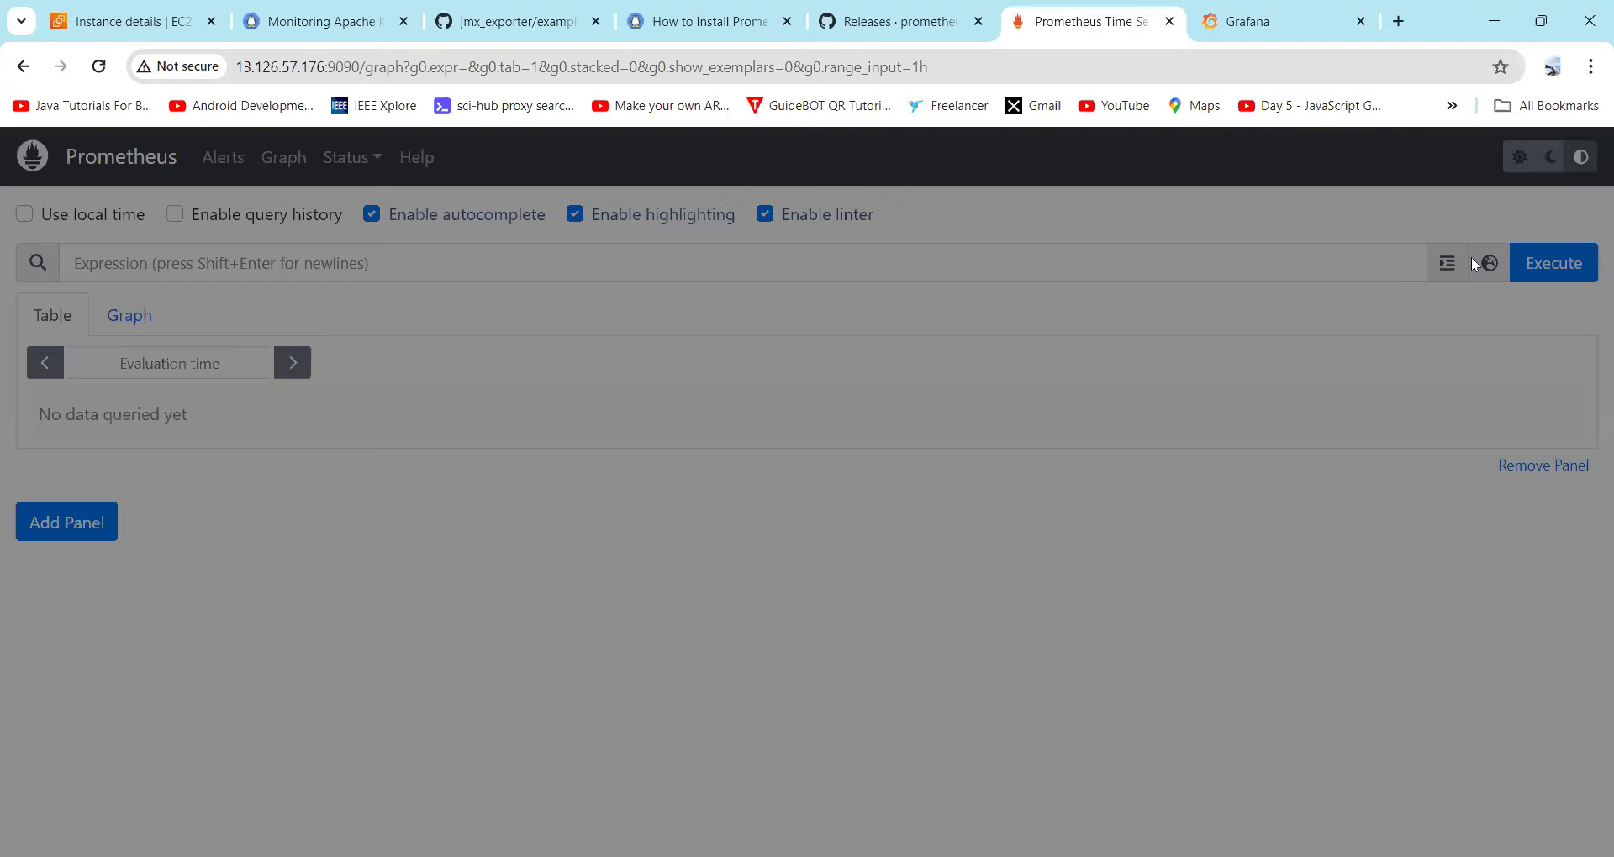
{"action": "left_click", "coordinate": [494, 259]}
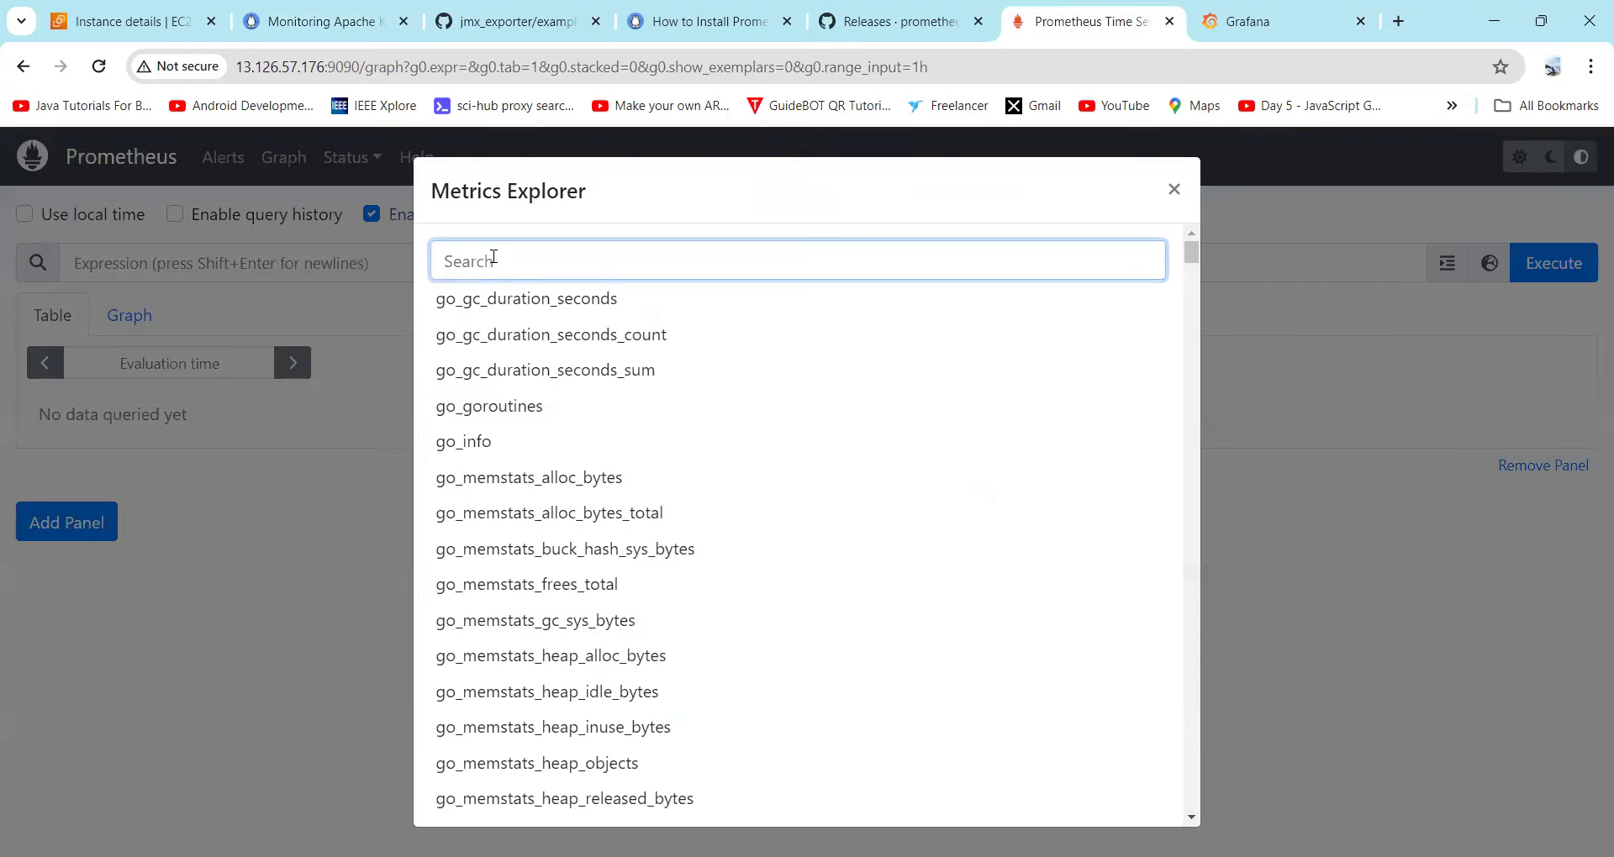
{"action": "type", "text": "under"}
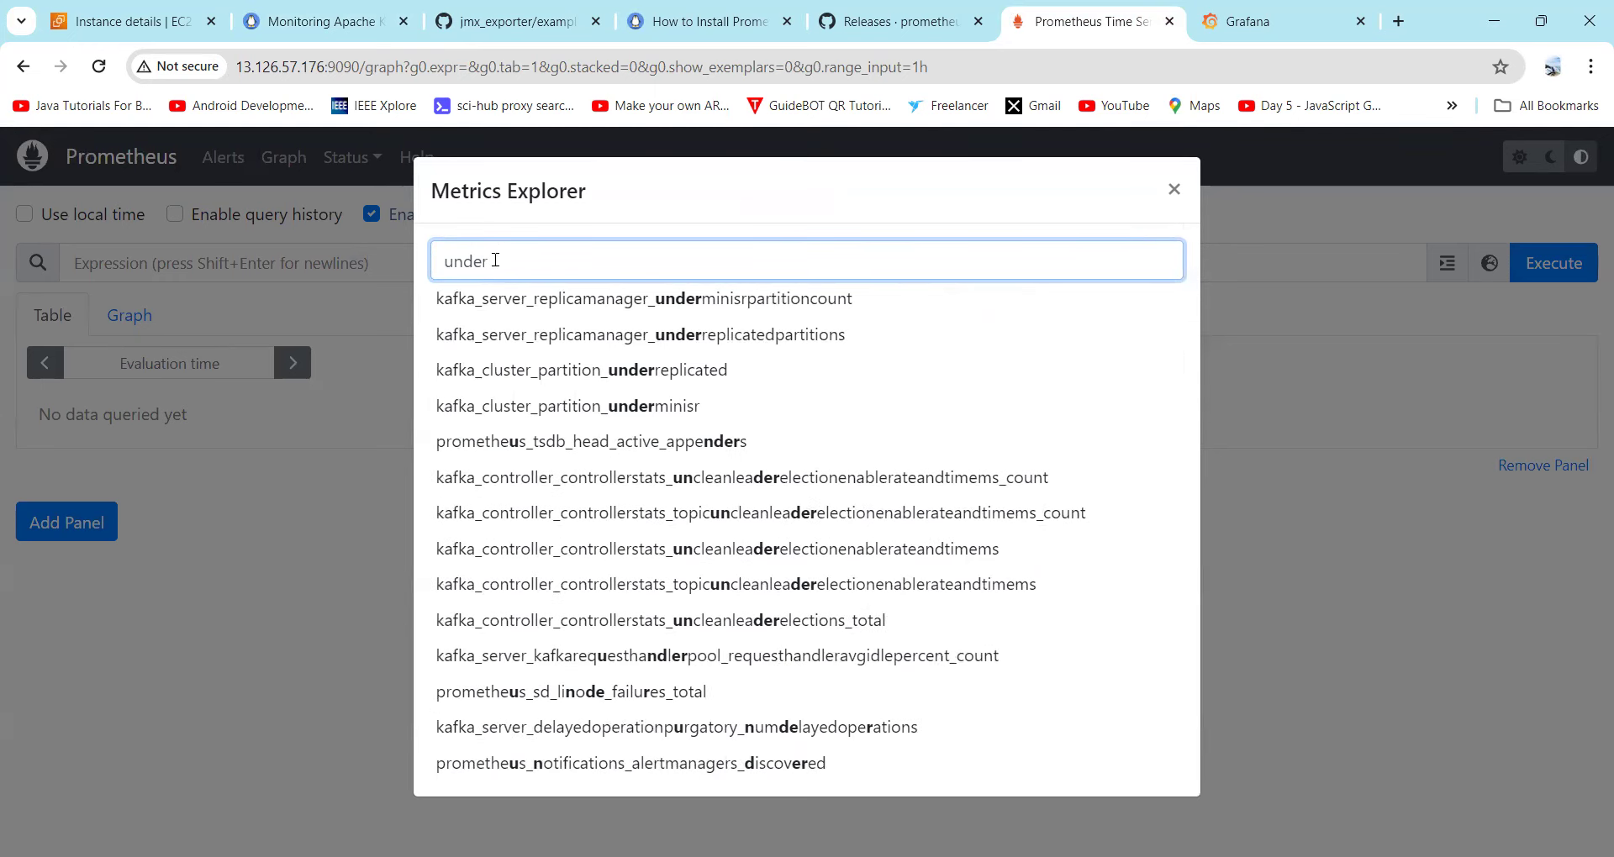
{"action": "left_click", "coordinate": [530, 369]}
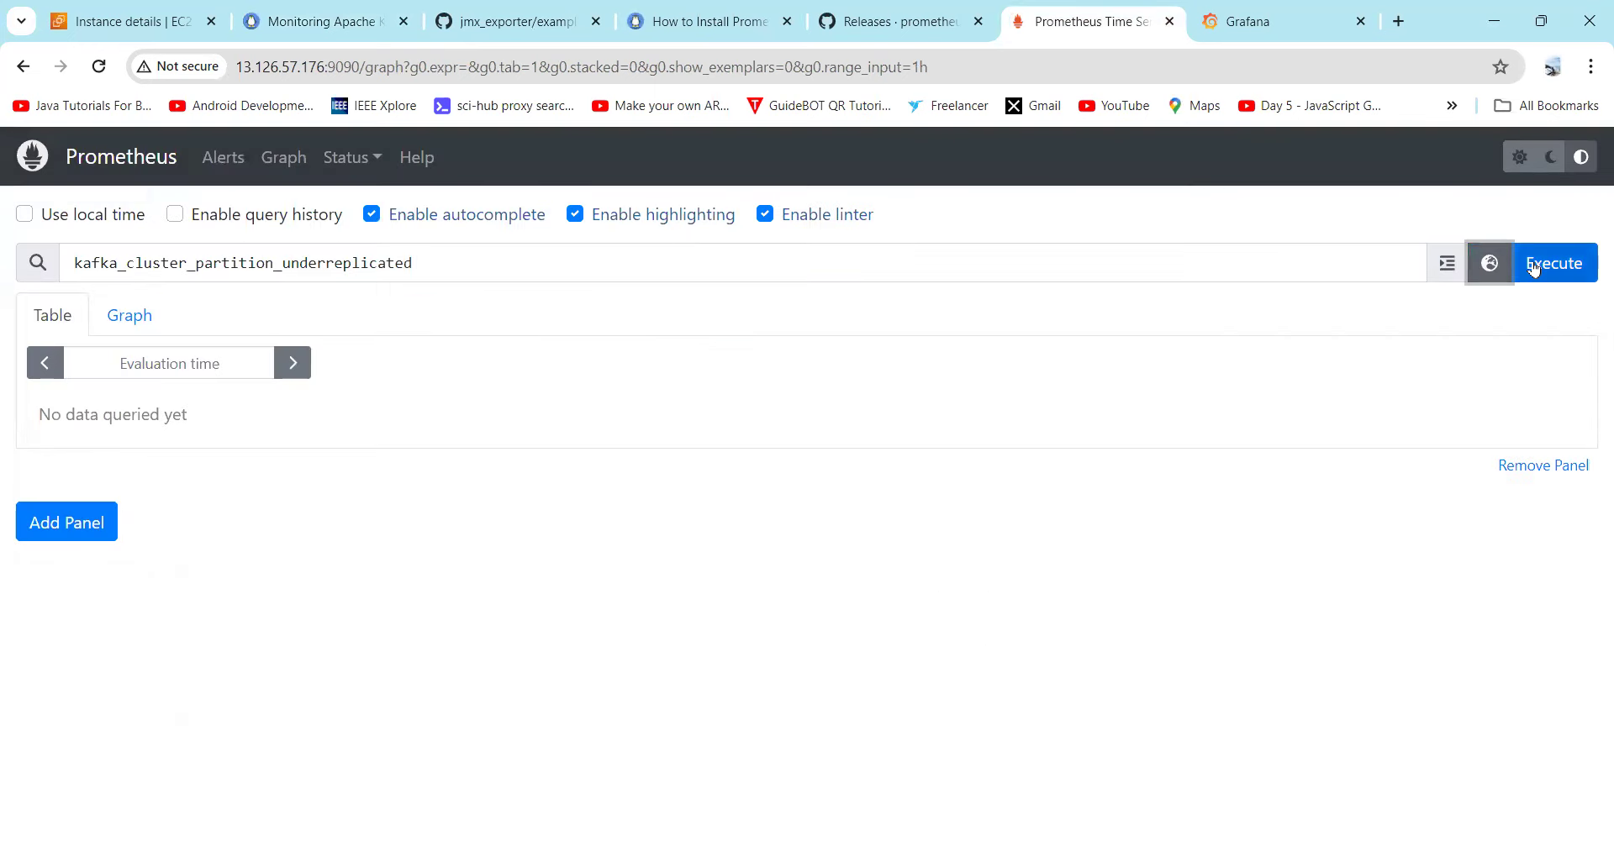
{"action": "left_click", "coordinate": [1533, 265]}
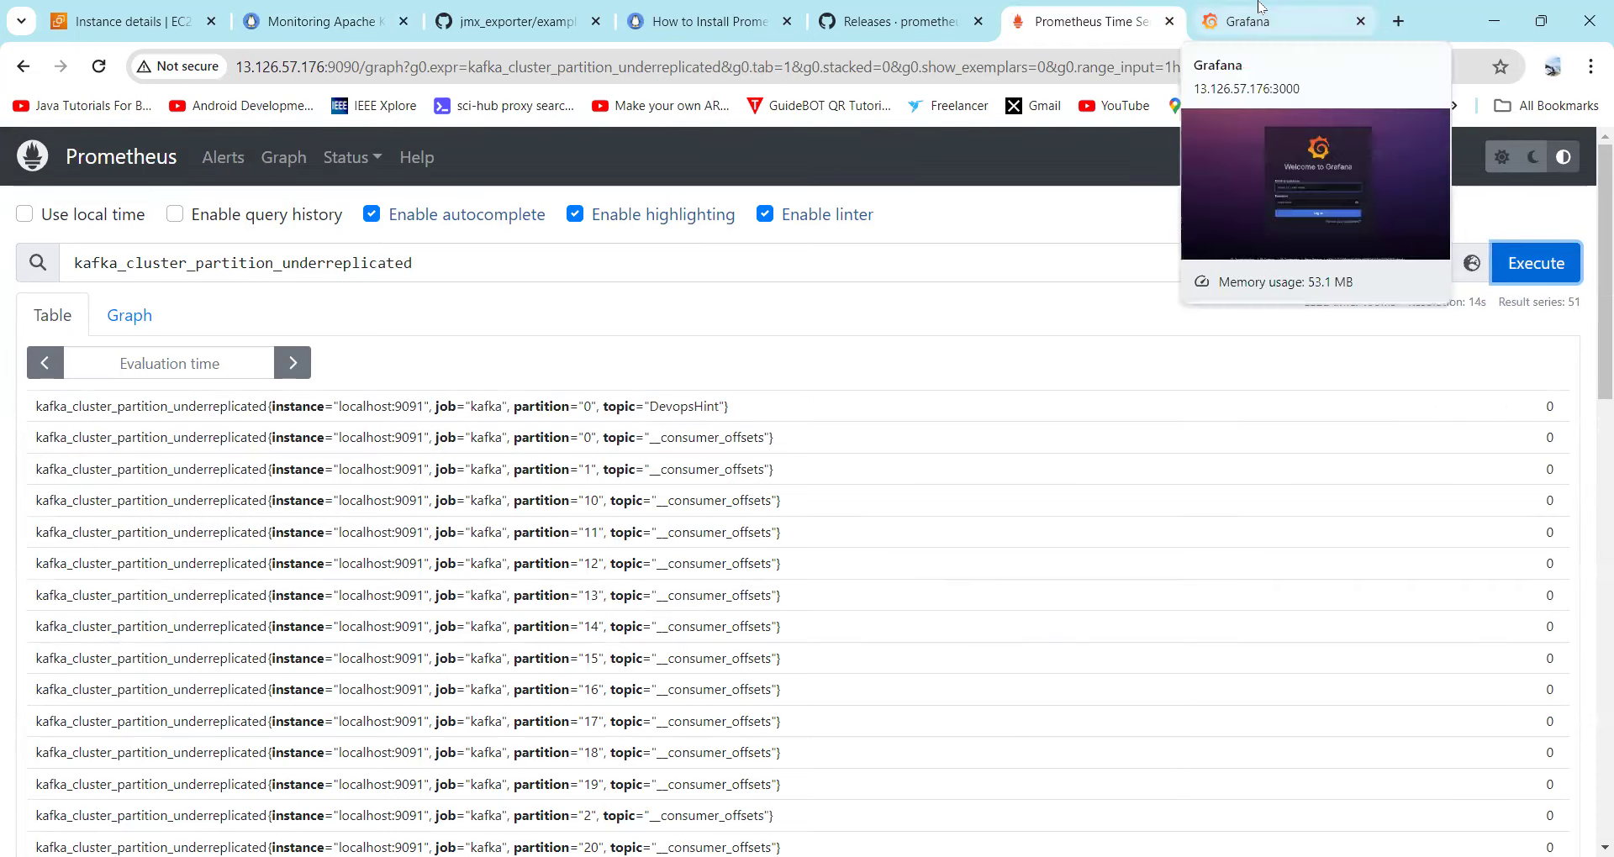
Step: Compare with the tutorial, then point out the job="kafka" label on the zero-valued result rows
{"action": "left_click", "coordinate": [349, 25]}
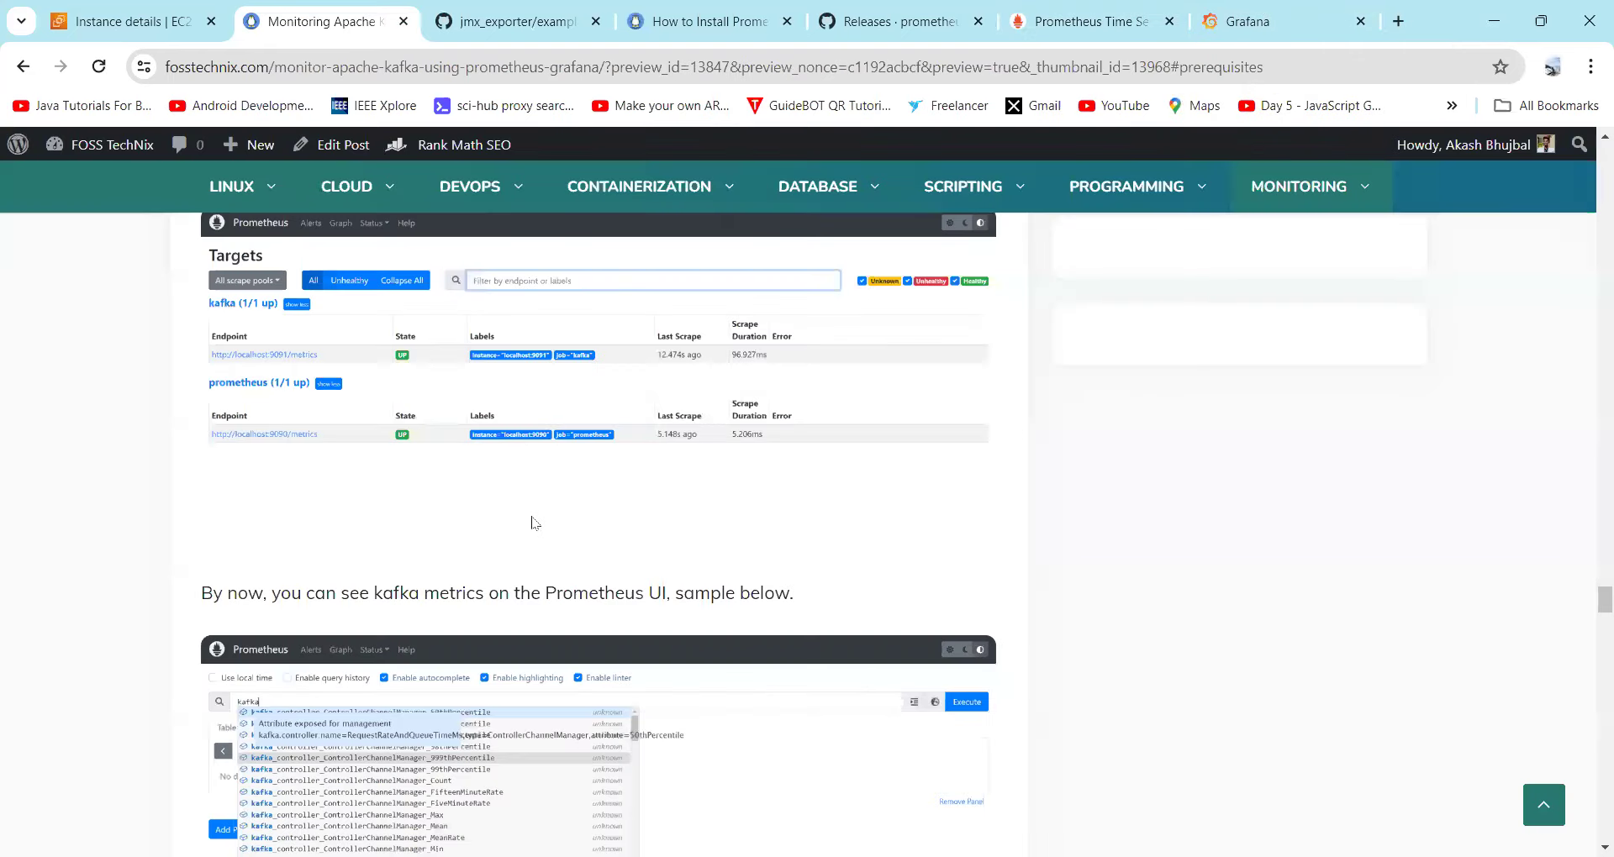
{"action": "scroll", "coordinate": [504, 508], "scroll_direction": "down", "scroll_amount": 10}
{"action": "scroll", "coordinate": [437, 508], "scroll_direction": "up", "scroll_amount": 3}
{"action": "scroll", "coordinate": [445, 504], "scroll_direction": "up", "scroll_amount": 2}
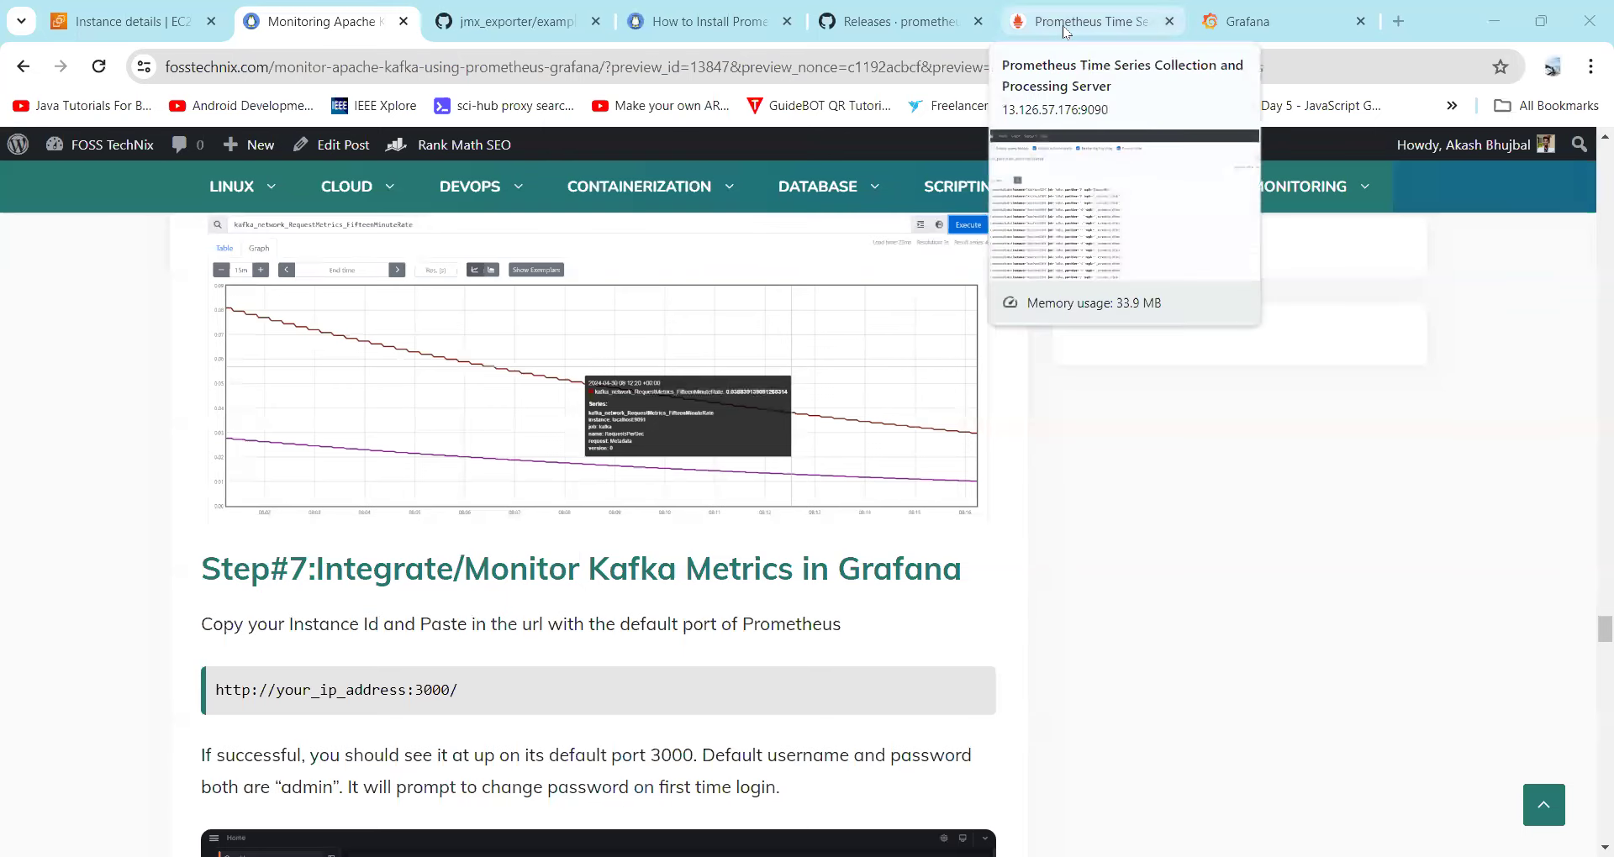
{"action": "left_click", "coordinate": [1066, 25]}
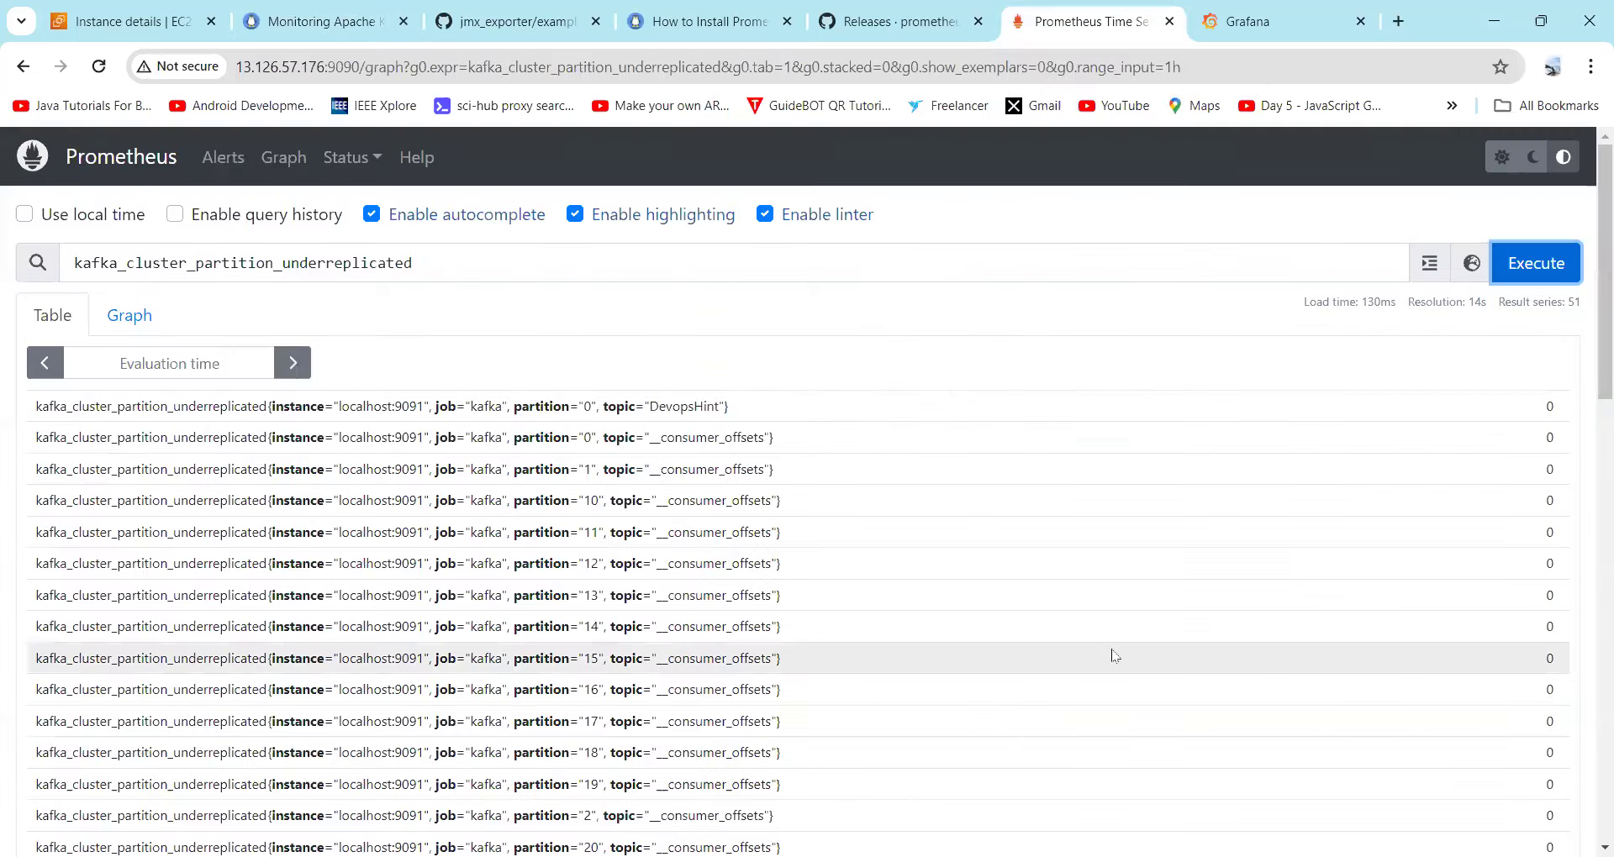
{"action": "left_click_drag", "start_coordinate": [435, 532], "coordinate": [507, 532]}
{"action": "left_click", "coordinate": [596, 486]}
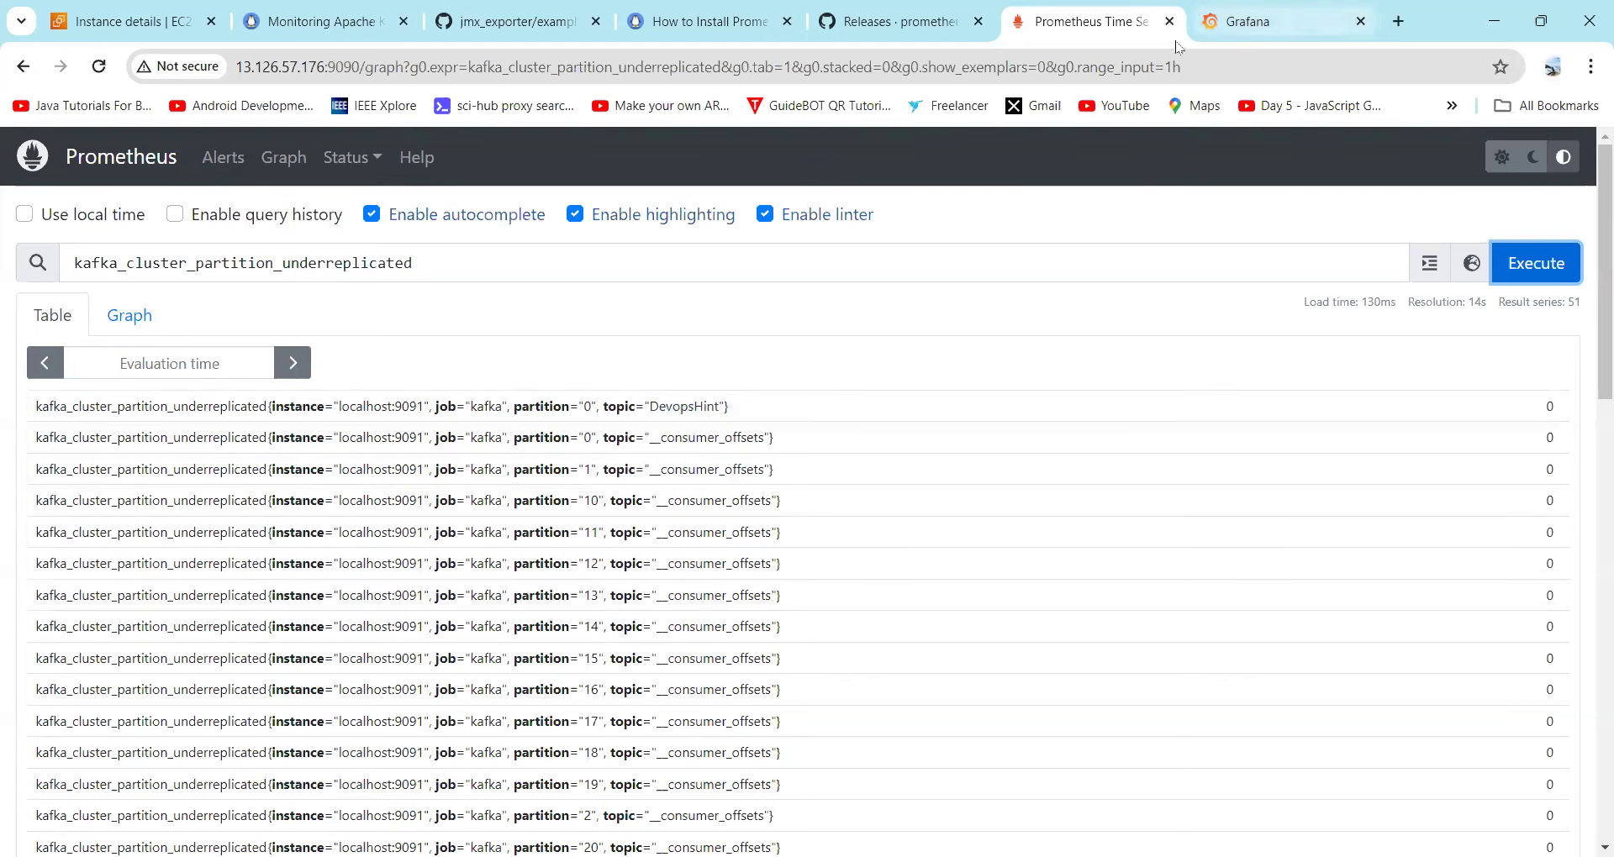
{"action": "mouse_move", "coordinate": [1265, 28]}
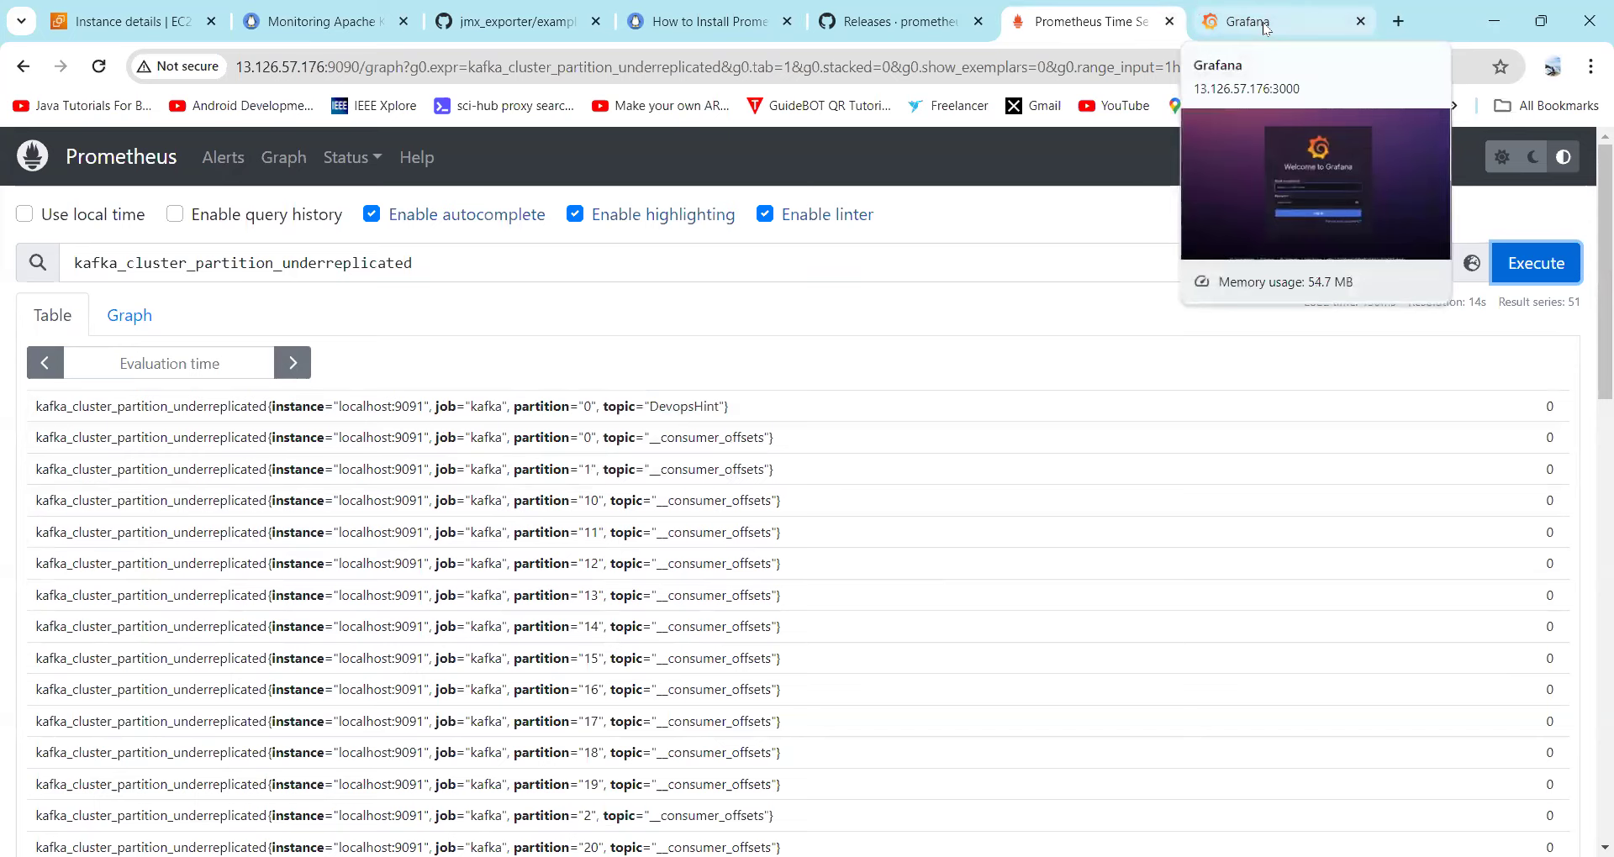
Step: Log in to Grafana with the default admin username and password
{"action": "left_click", "coordinate": [1265, 29]}
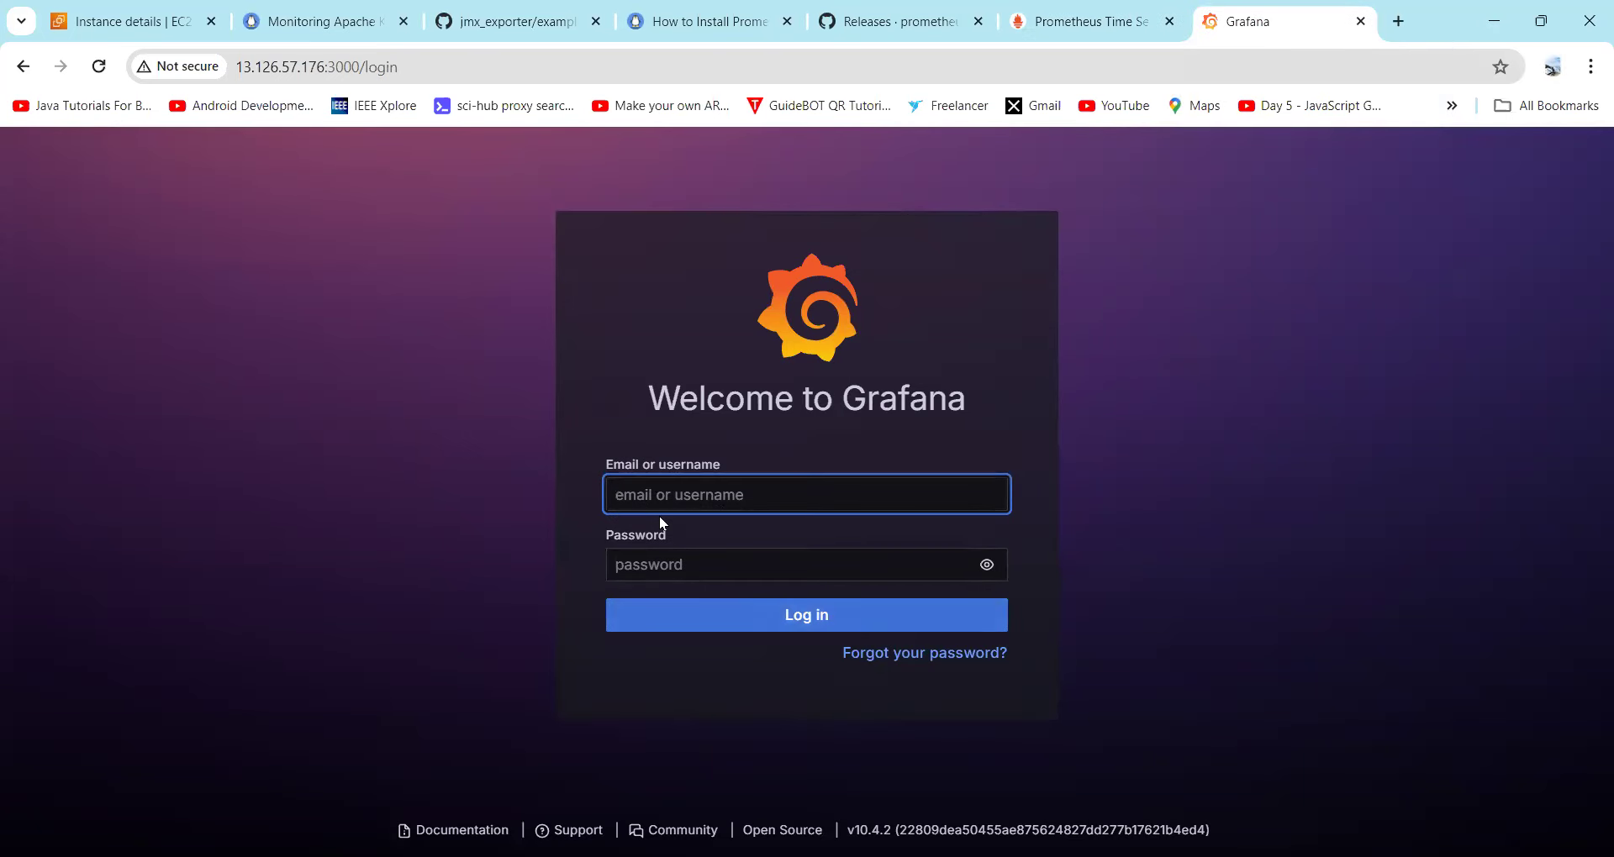
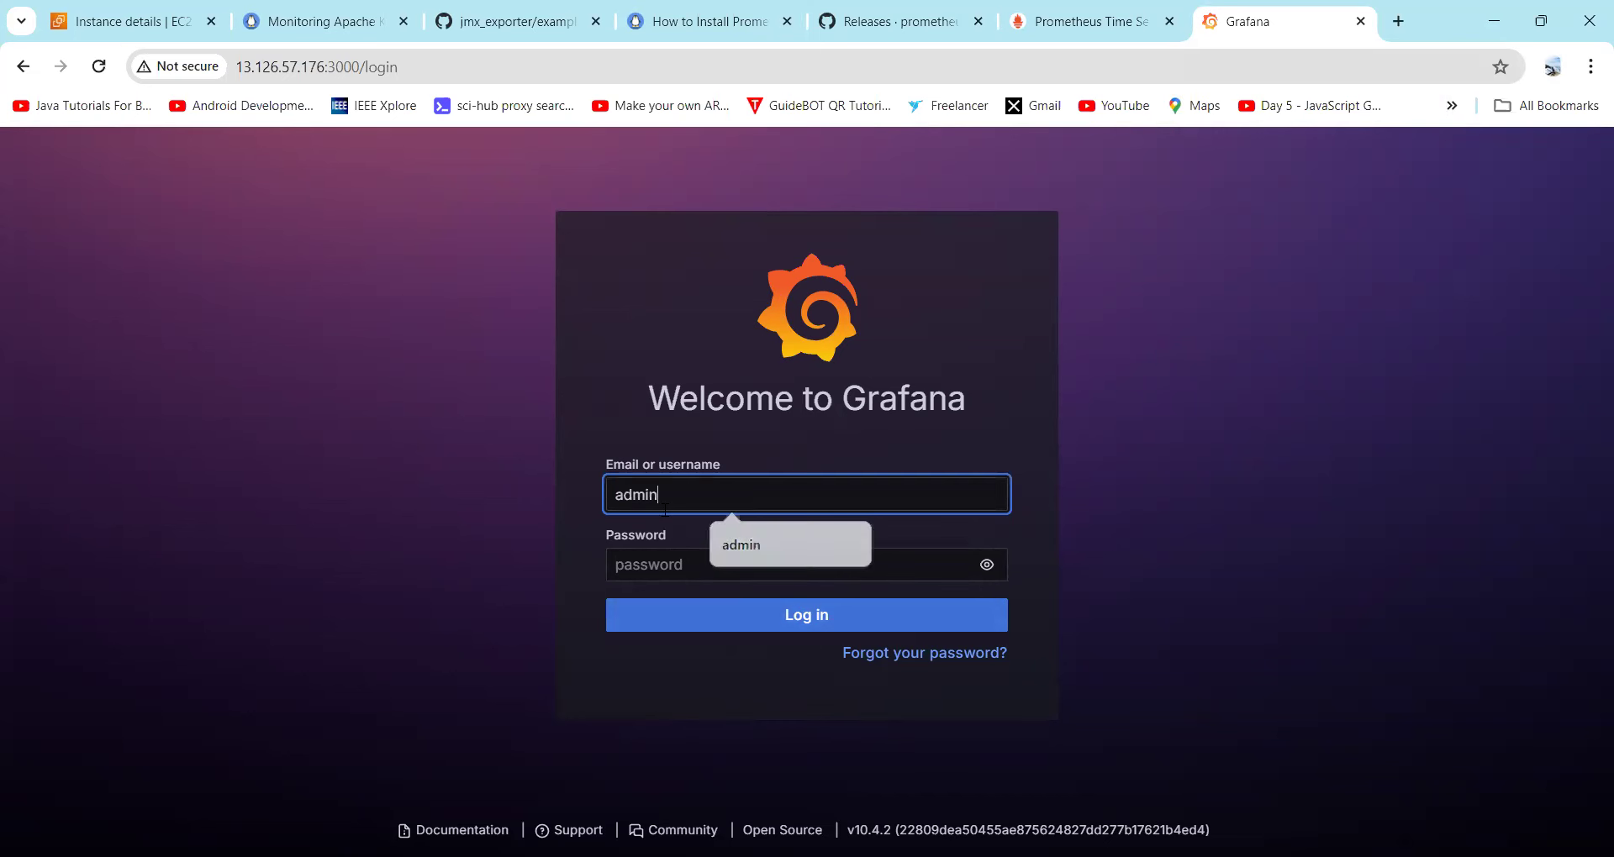
{"action": "left_click", "coordinate": [666, 571]}
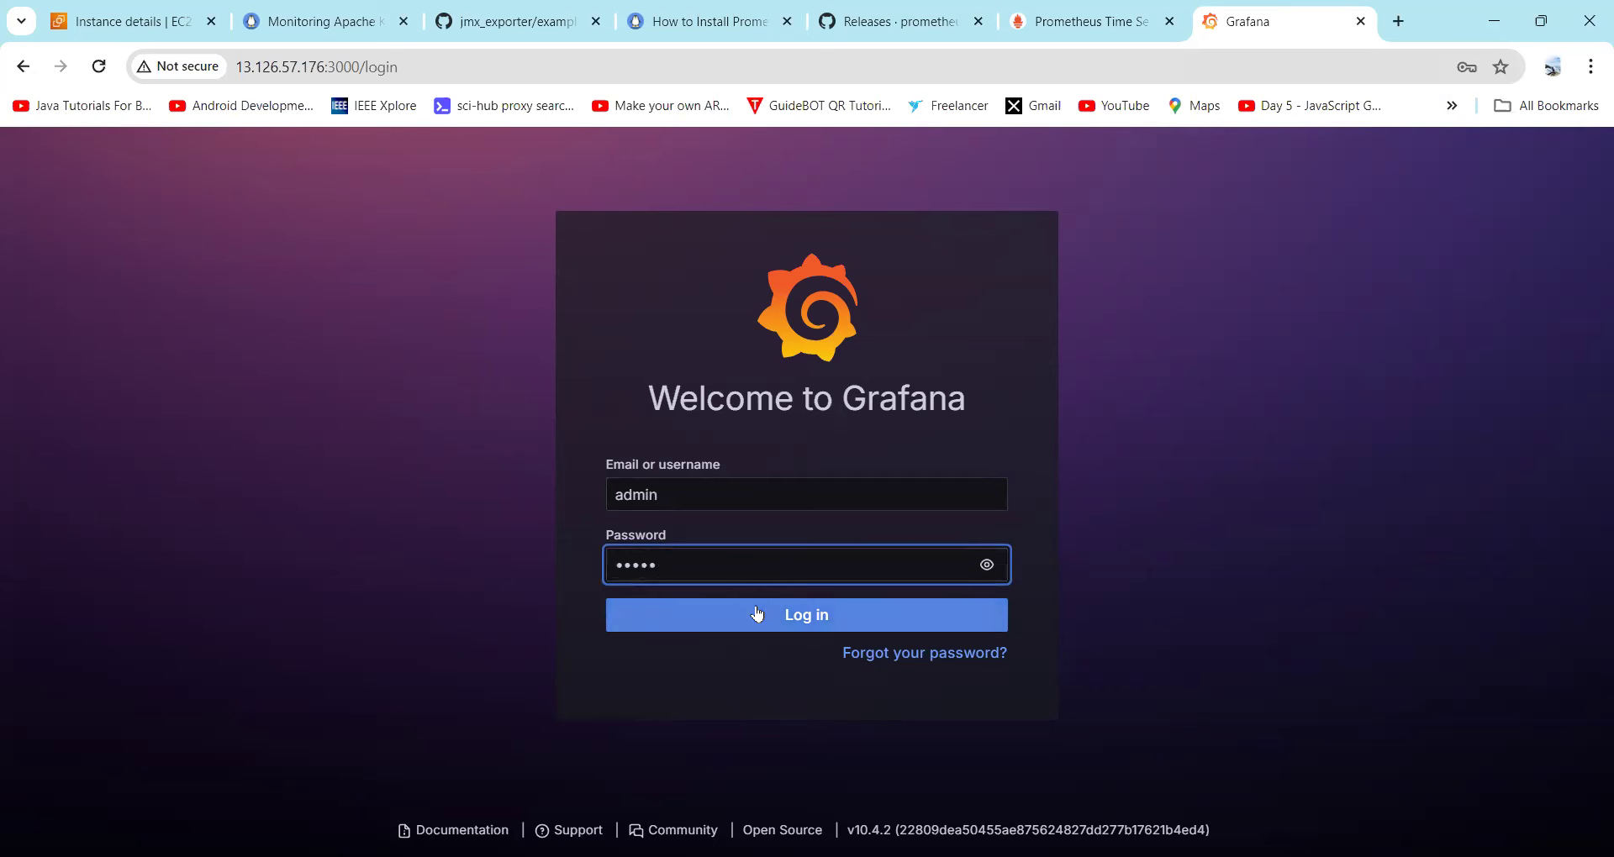
{"action": "left_click", "coordinate": [731, 614]}
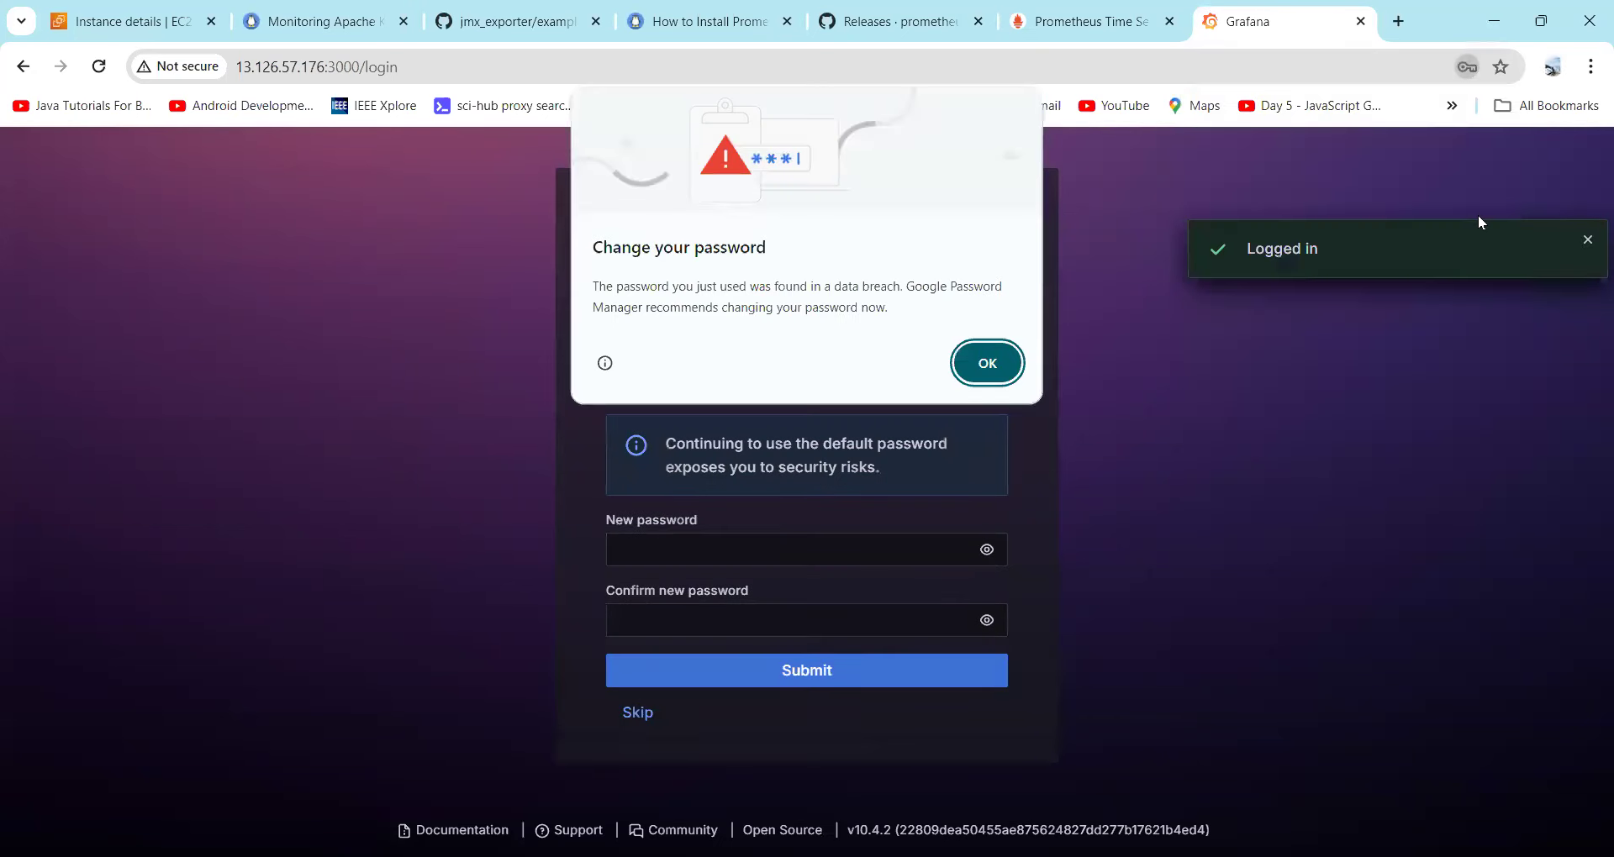
Step: Dismiss the browser's breach warning and save-password offer, then skip the password update
{"action": "left_click", "coordinate": [963, 350]}
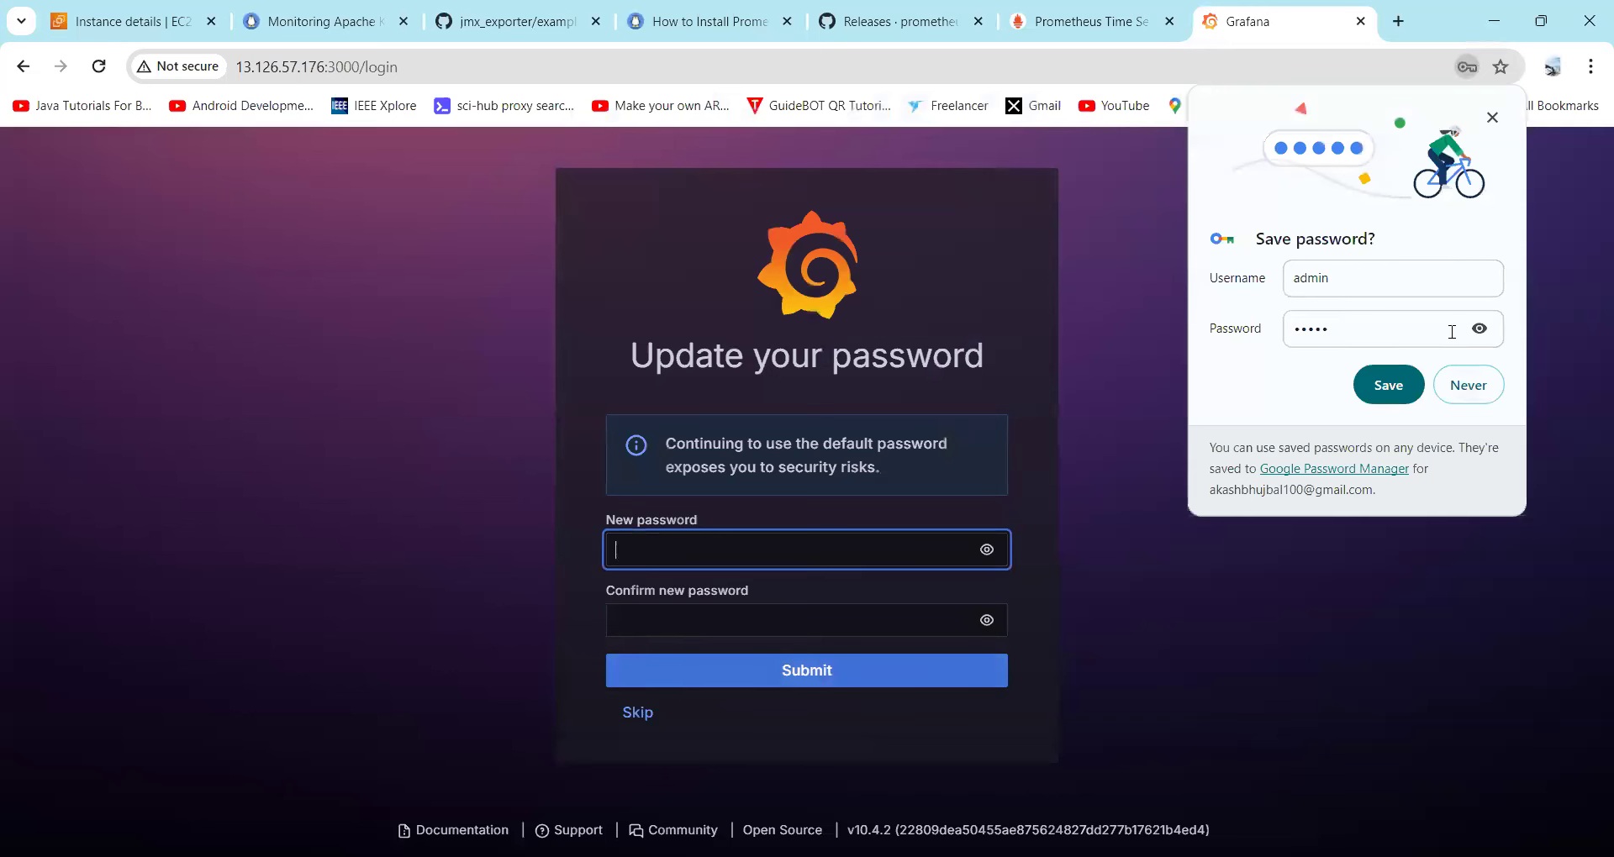
{"action": "left_click", "coordinate": [640, 713]}
{"action": "left_click", "coordinate": [640, 714]}
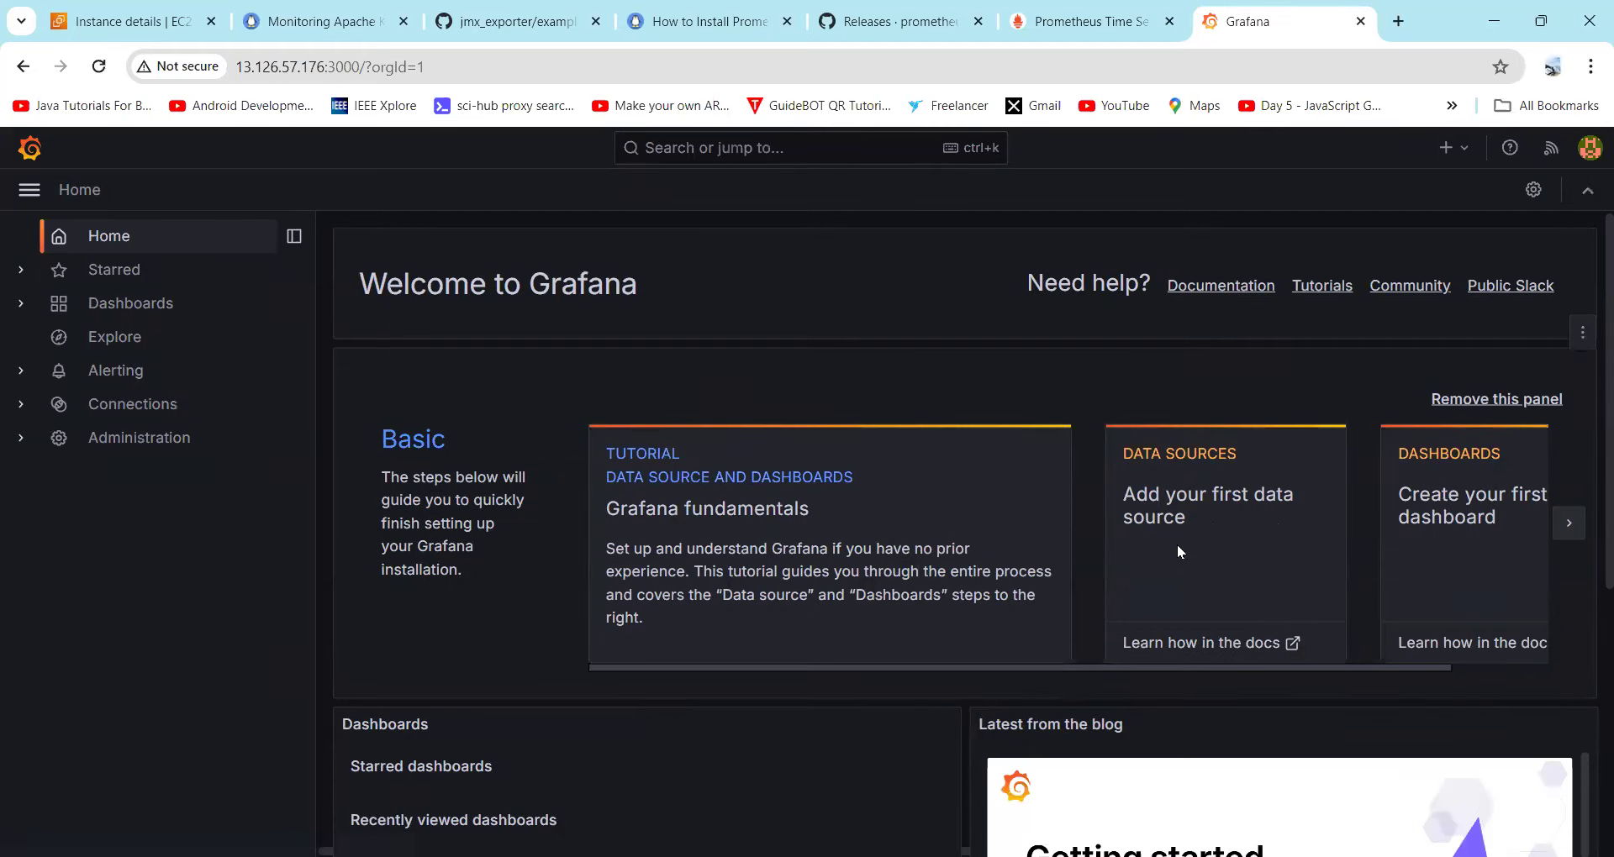
Step: Add Prometheus as the first Grafana data source
{"action": "left_click", "coordinate": [1155, 521]}
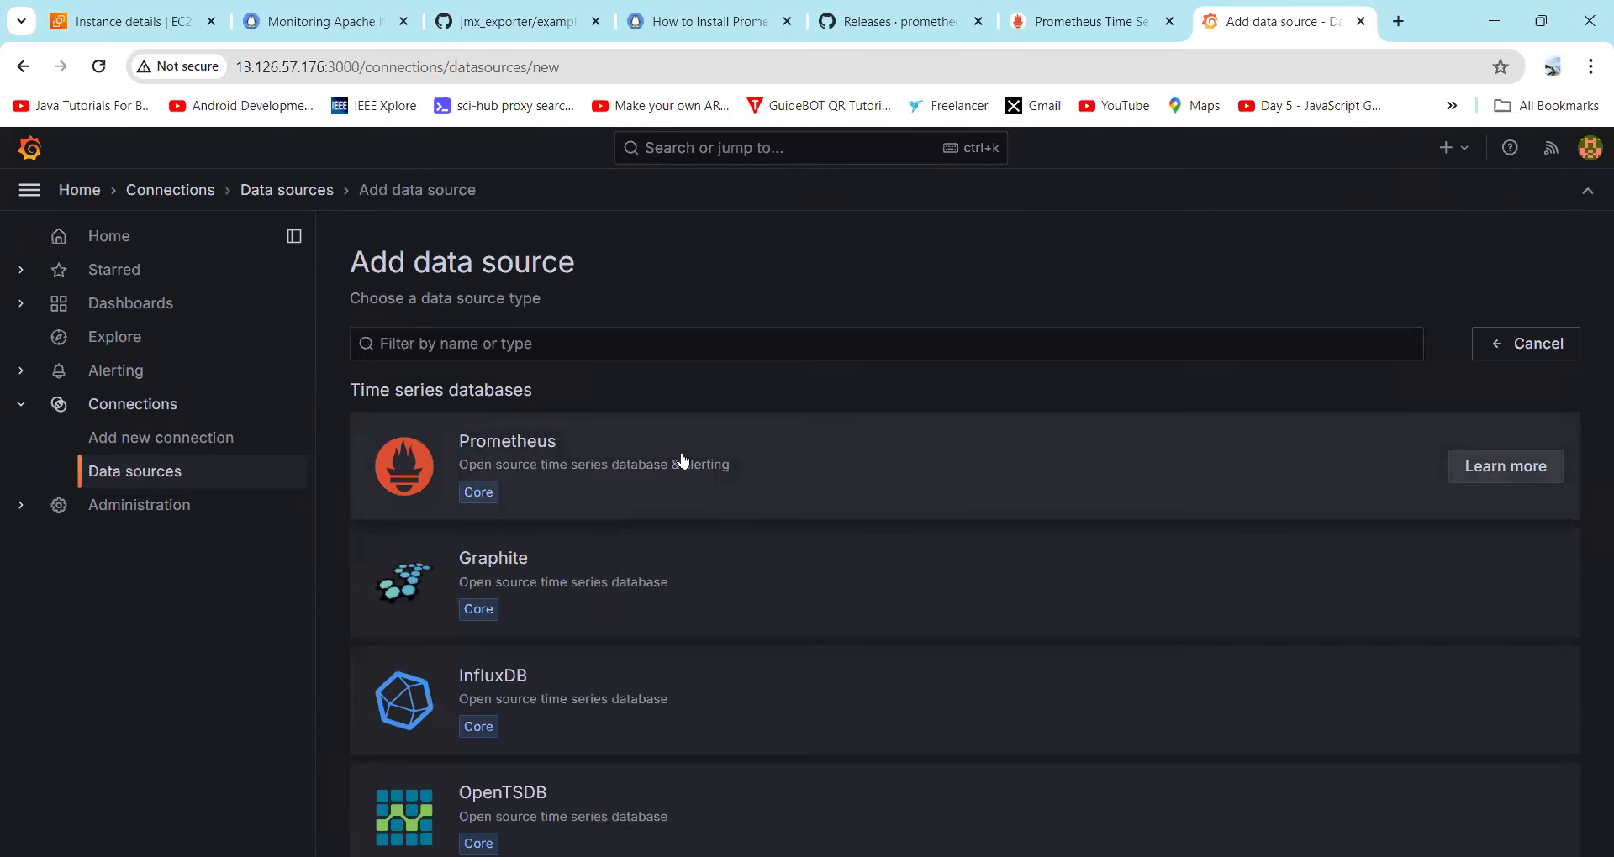
{"action": "left_click", "coordinate": [683, 460]}
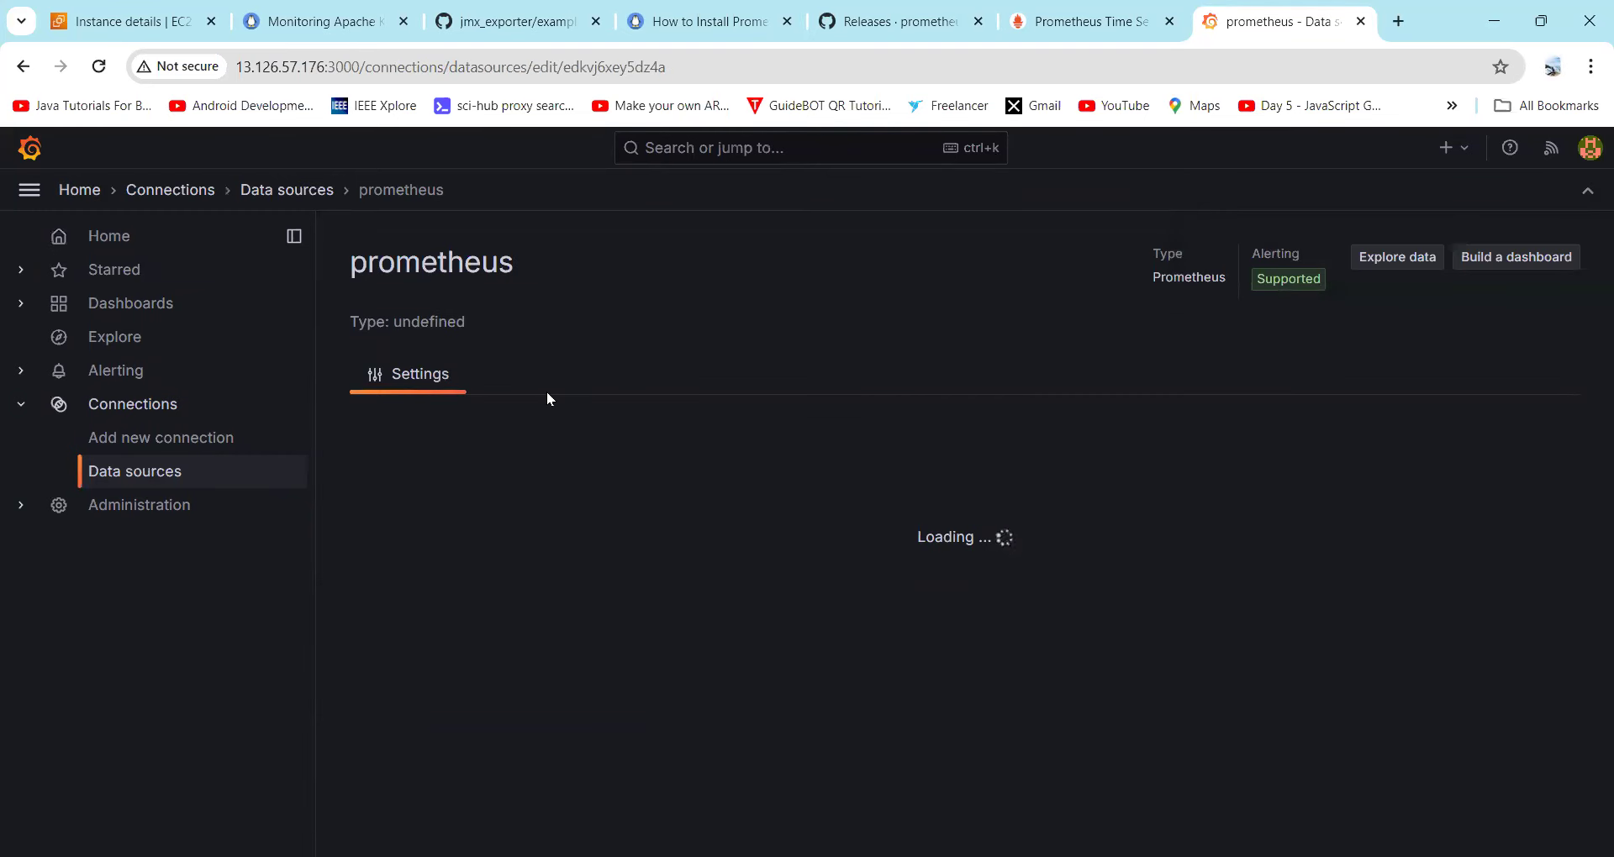
{"action": "scroll", "coordinate": [550, 403], "scroll_direction": "down", "scroll_amount": 1}
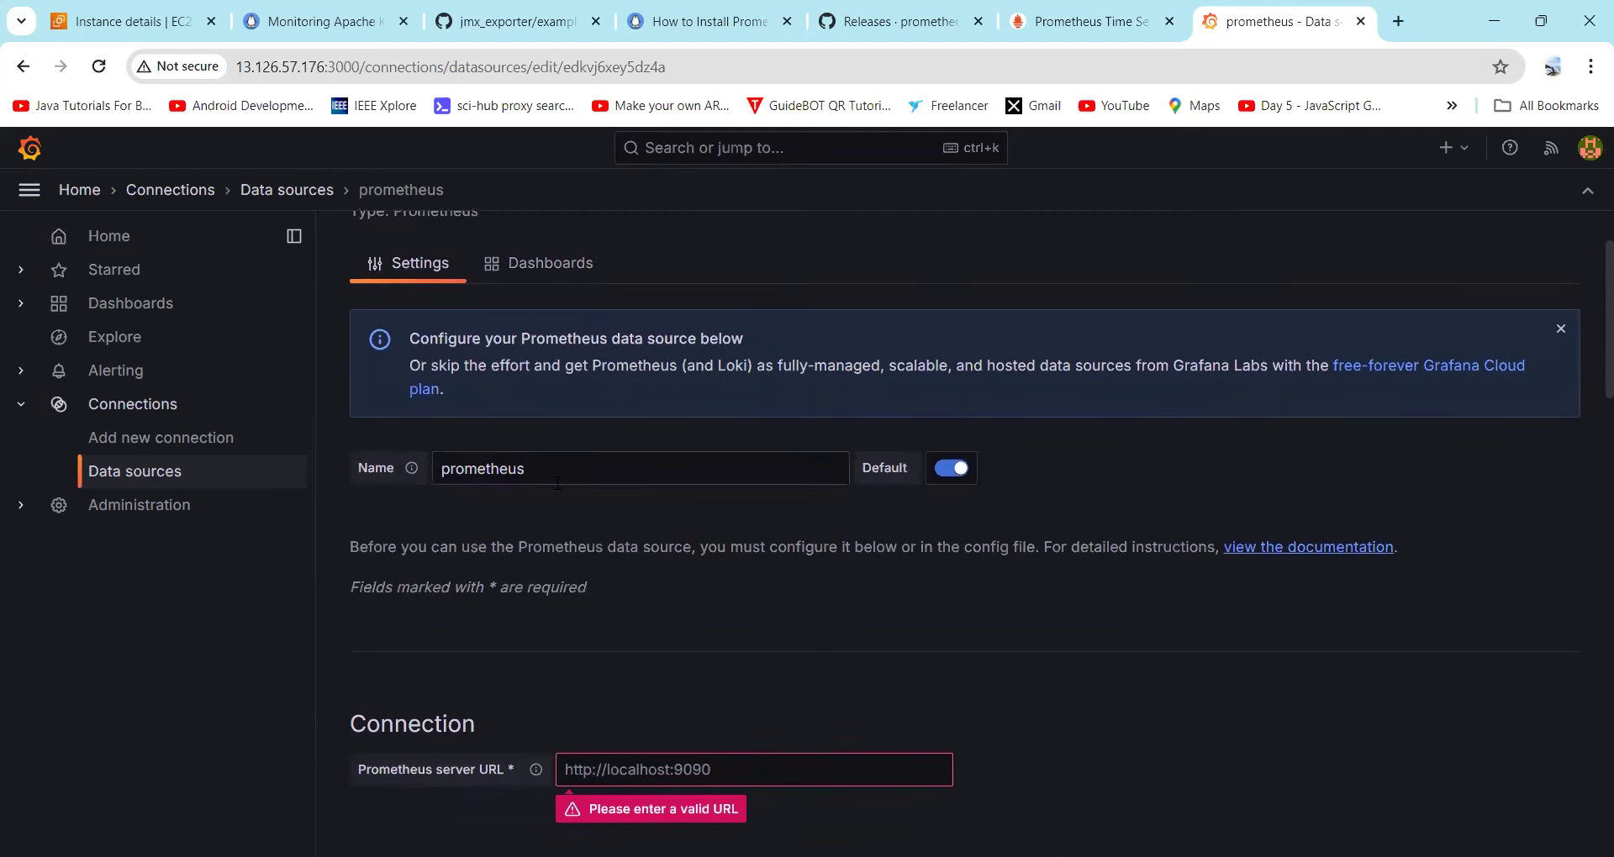
{"action": "scroll", "coordinate": [564, 478], "scroll_direction": "down", "scroll_amount": 2}
{"action": "left_click", "coordinate": [614, 565]}
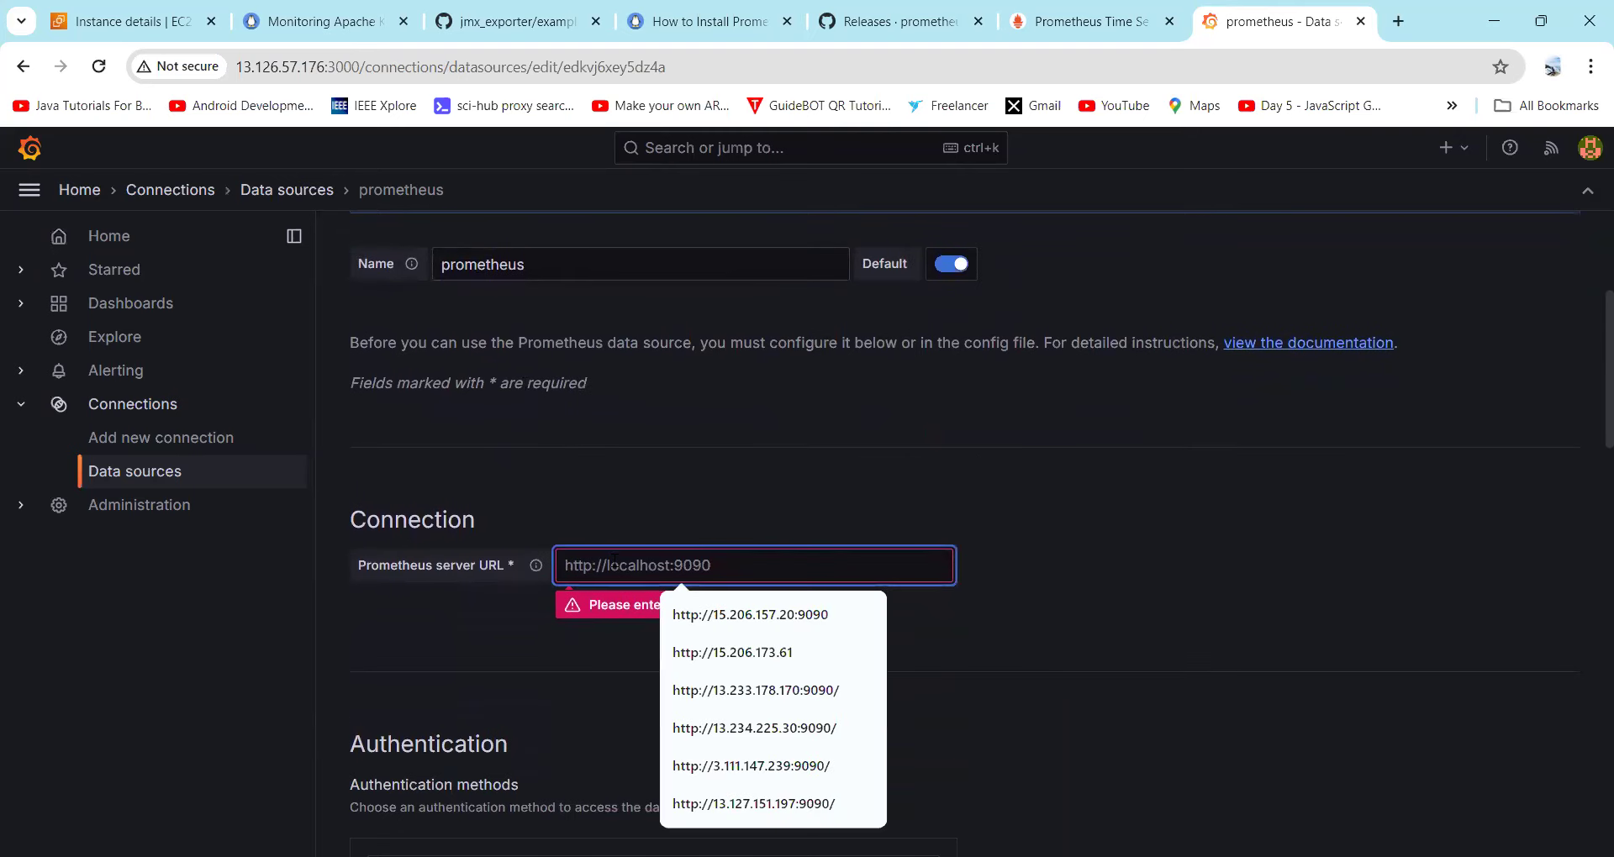
{"action": "left_click", "coordinate": [1080, 21]}
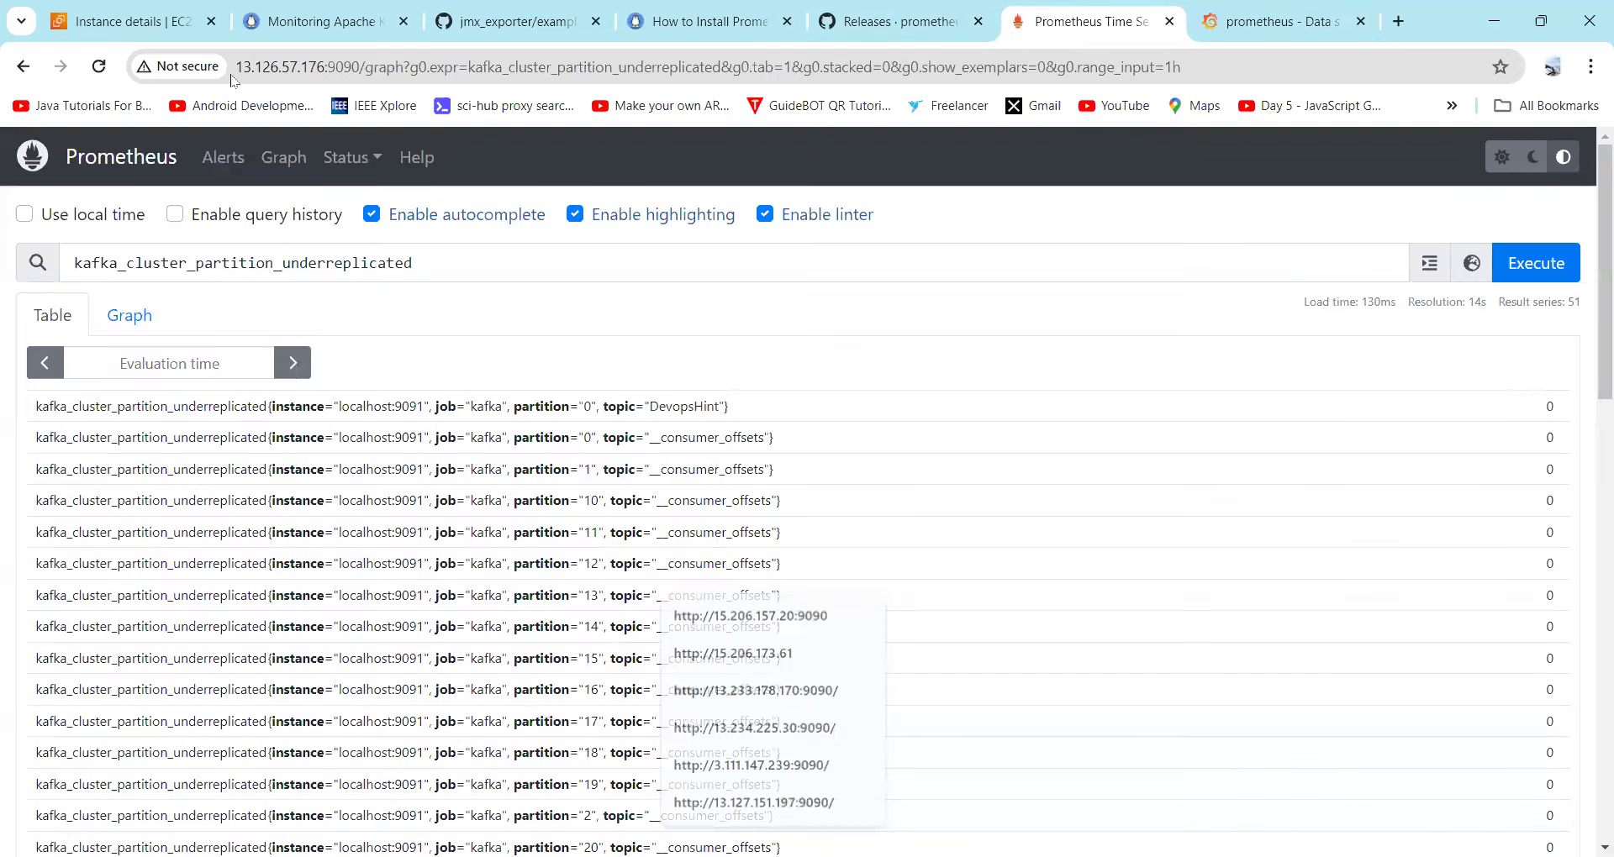
{"action": "left_click_drag", "start_coordinate": [236, 67], "coordinate": [360, 69]}
{"action": "key", "text": "ctrl+c"}
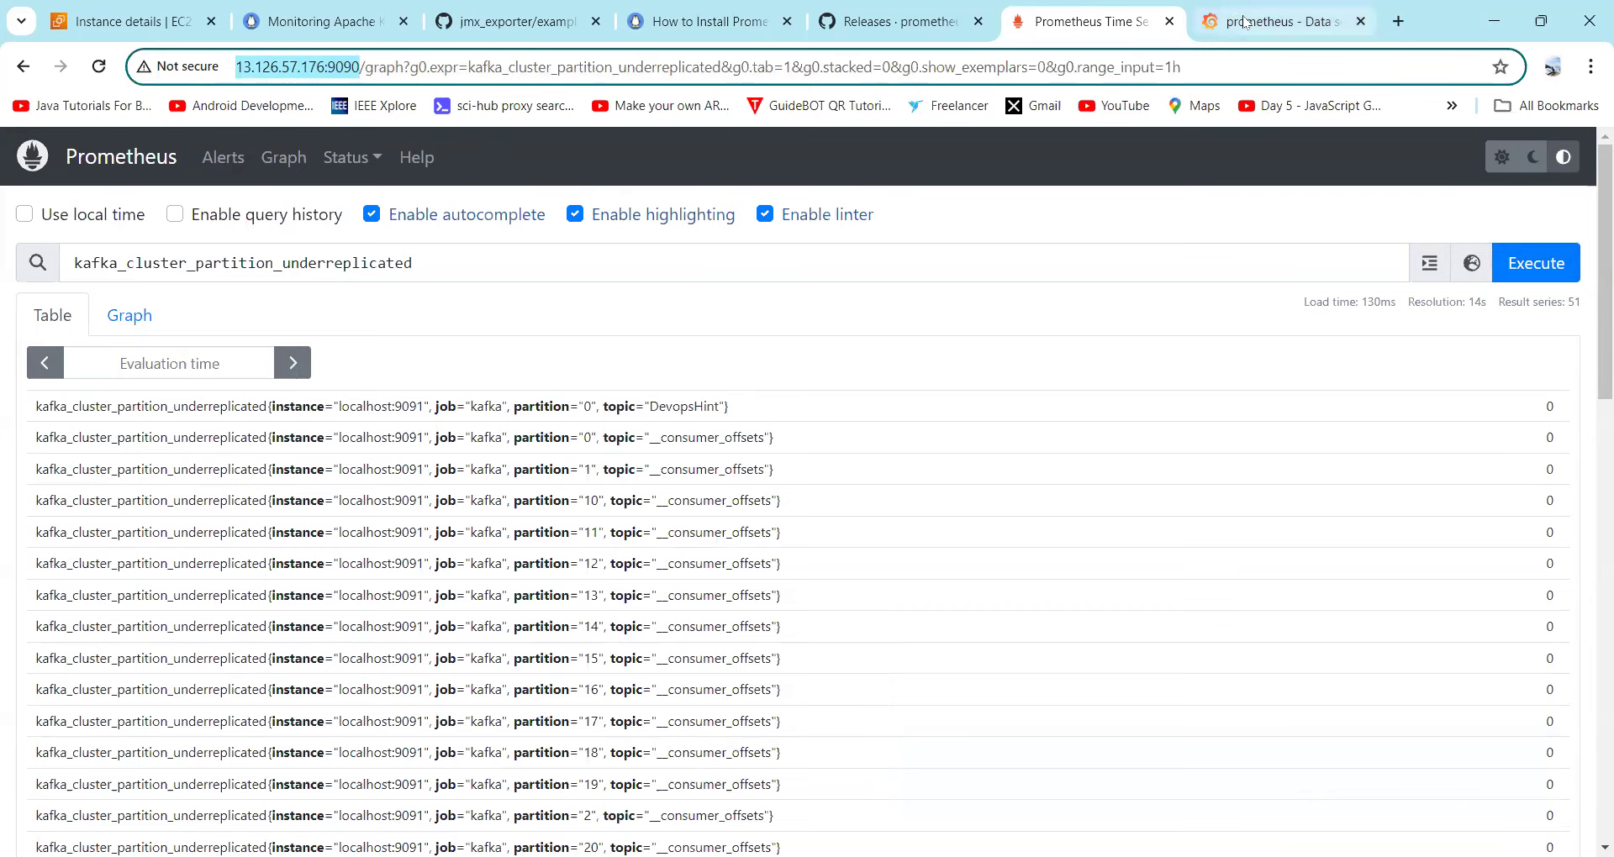
{"action": "left_click", "coordinate": [1286, 21]}
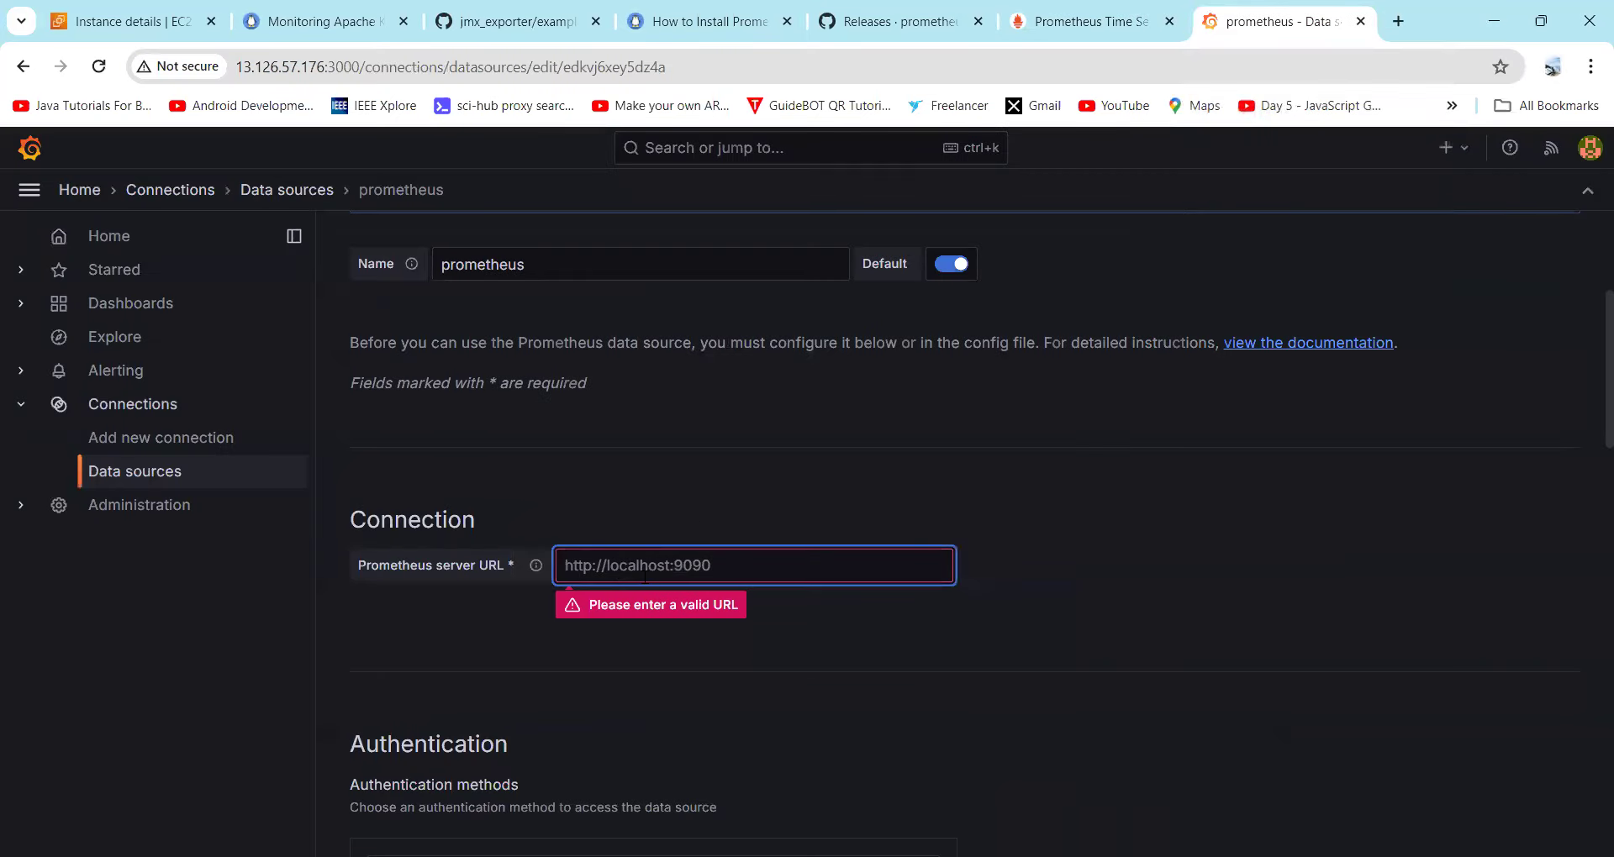
{"action": "key", "text": "ctrl+v"}
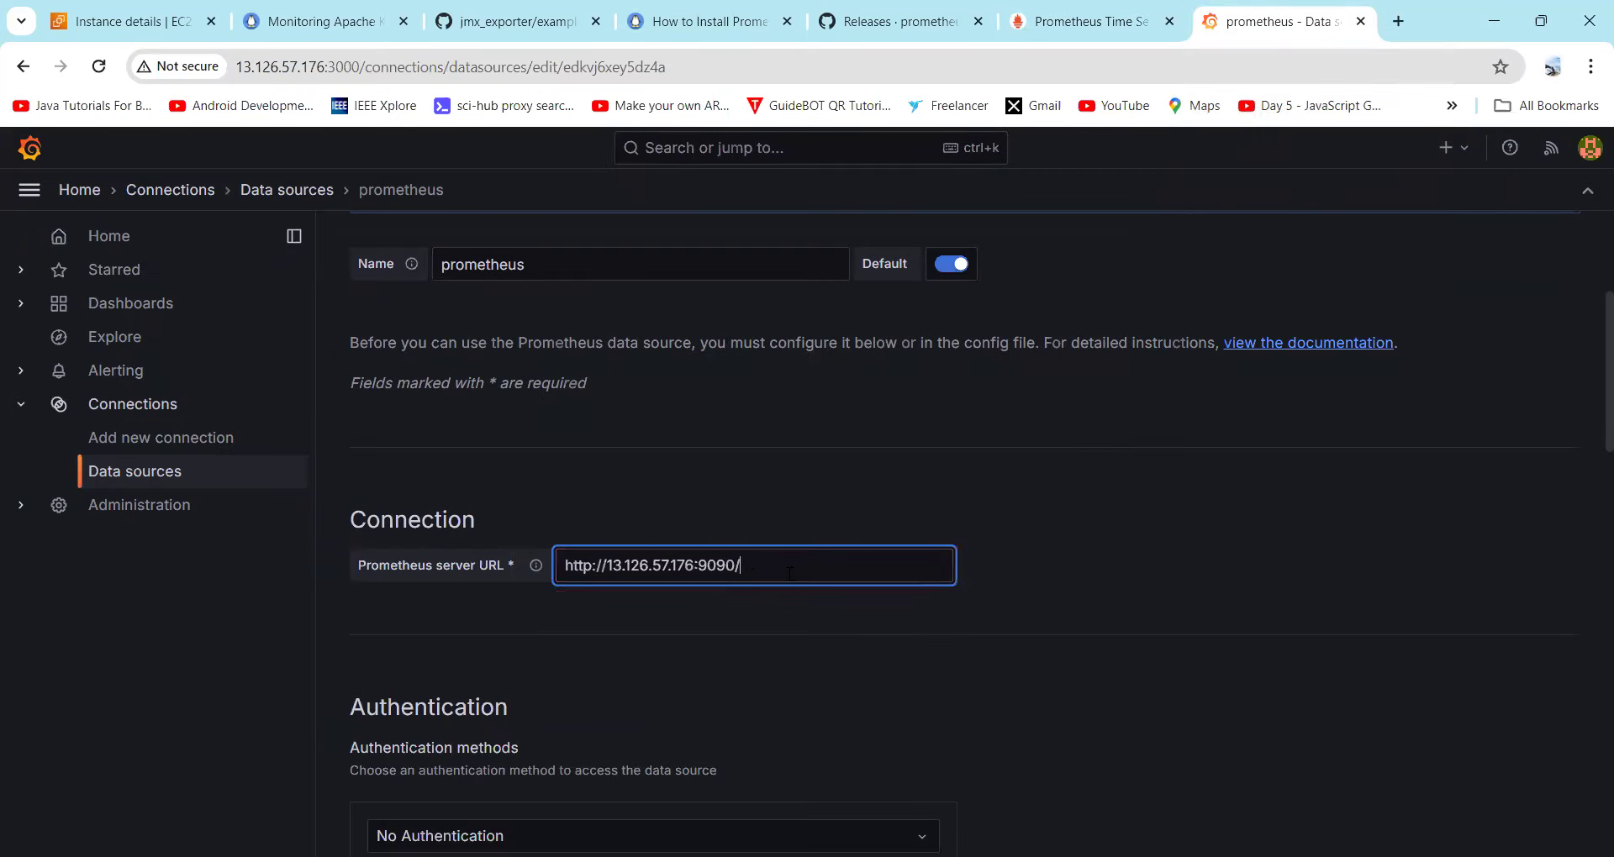
Step: Save & test the data source and confirm the Prometheus API was queried successfully
{"action": "scroll", "coordinate": [645, 441], "scroll_direction": "down", "scroll_amount": 3}
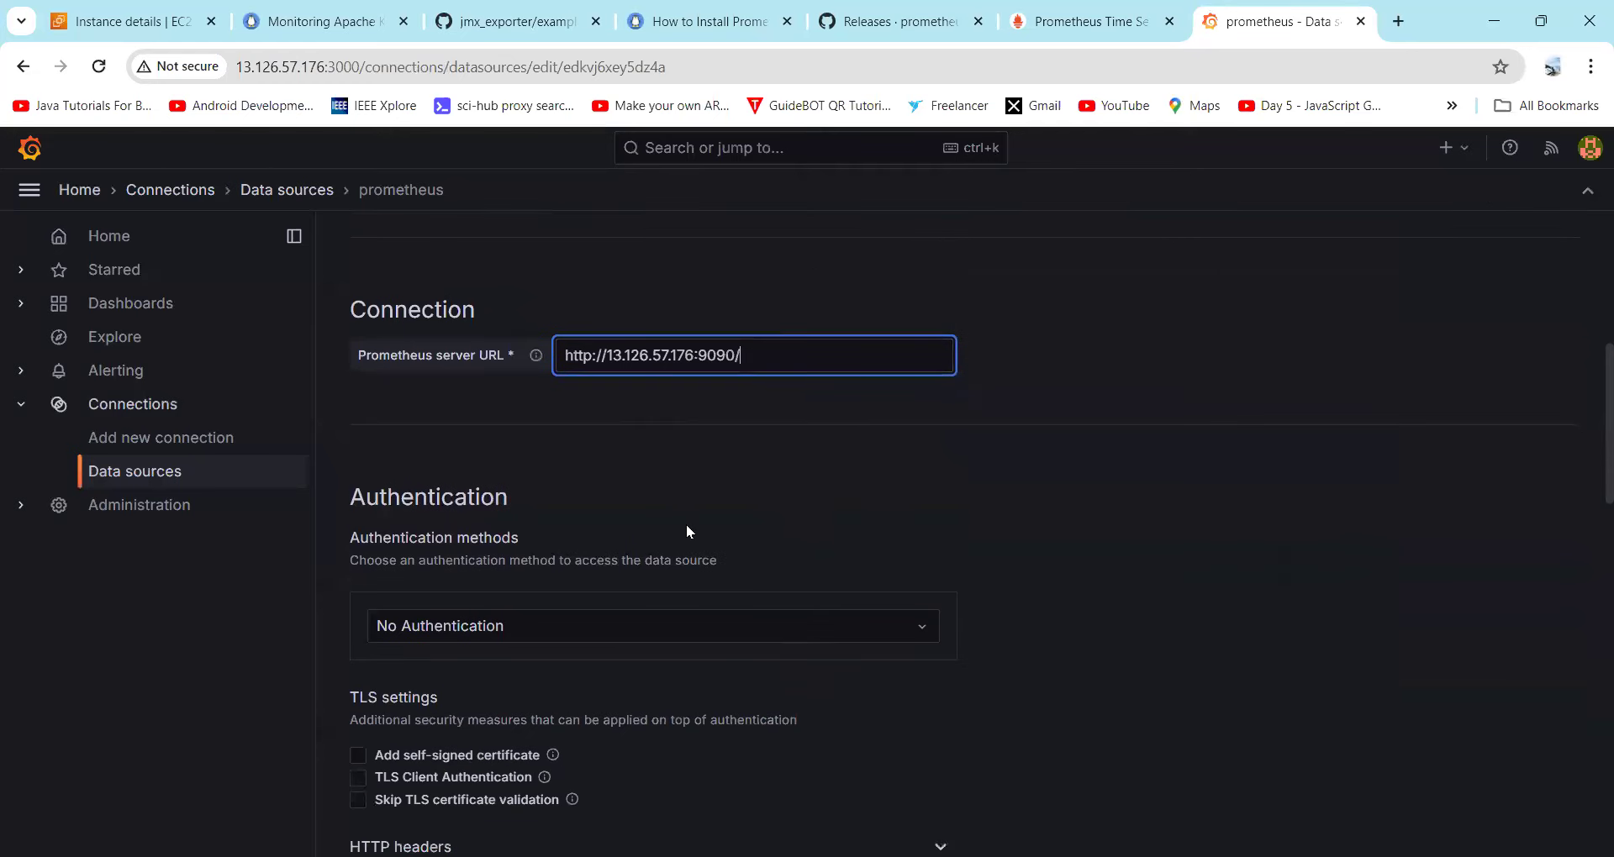
{"action": "scroll", "coordinate": [688, 531], "scroll_direction": "down", "scroll_amount": 12}
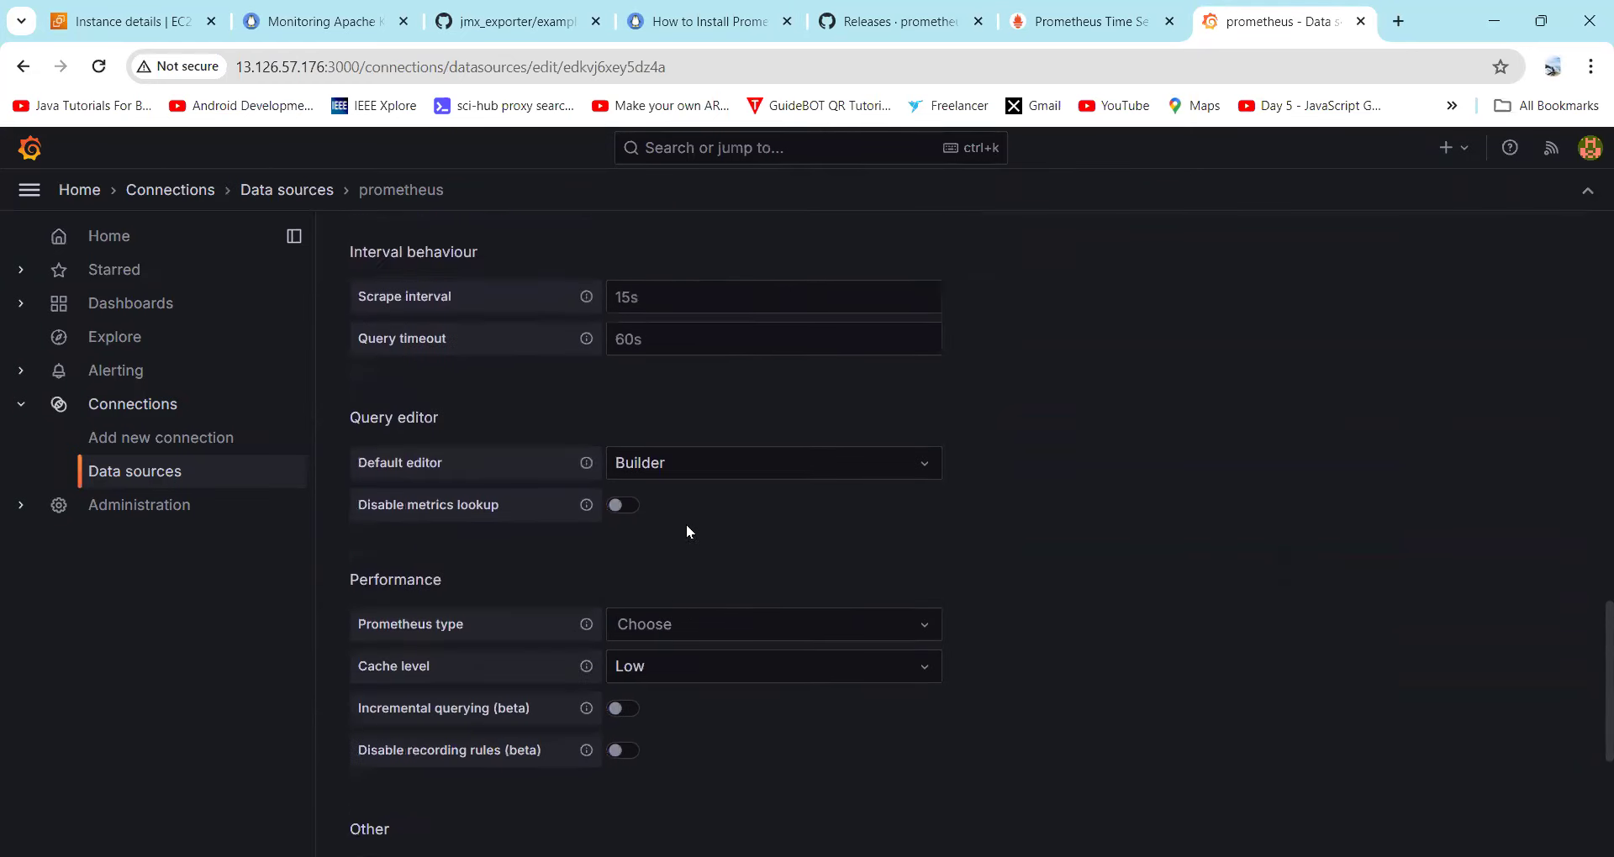
{"action": "scroll", "coordinate": [687, 526], "scroll_direction": "down", "scroll_amount": 4}
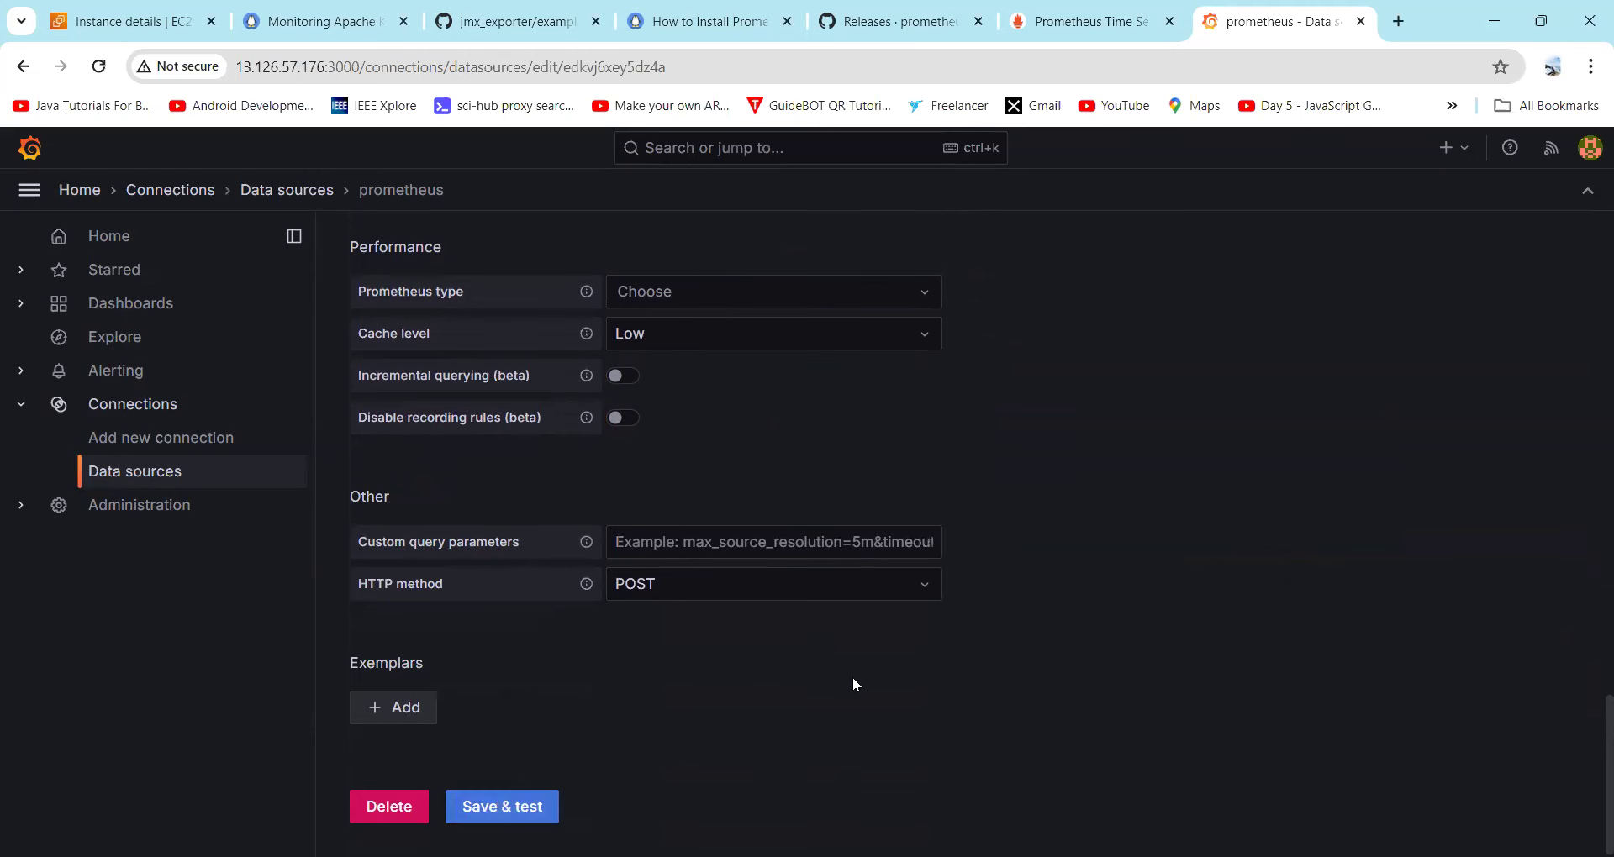
{"action": "left_click", "coordinate": [507, 806]}
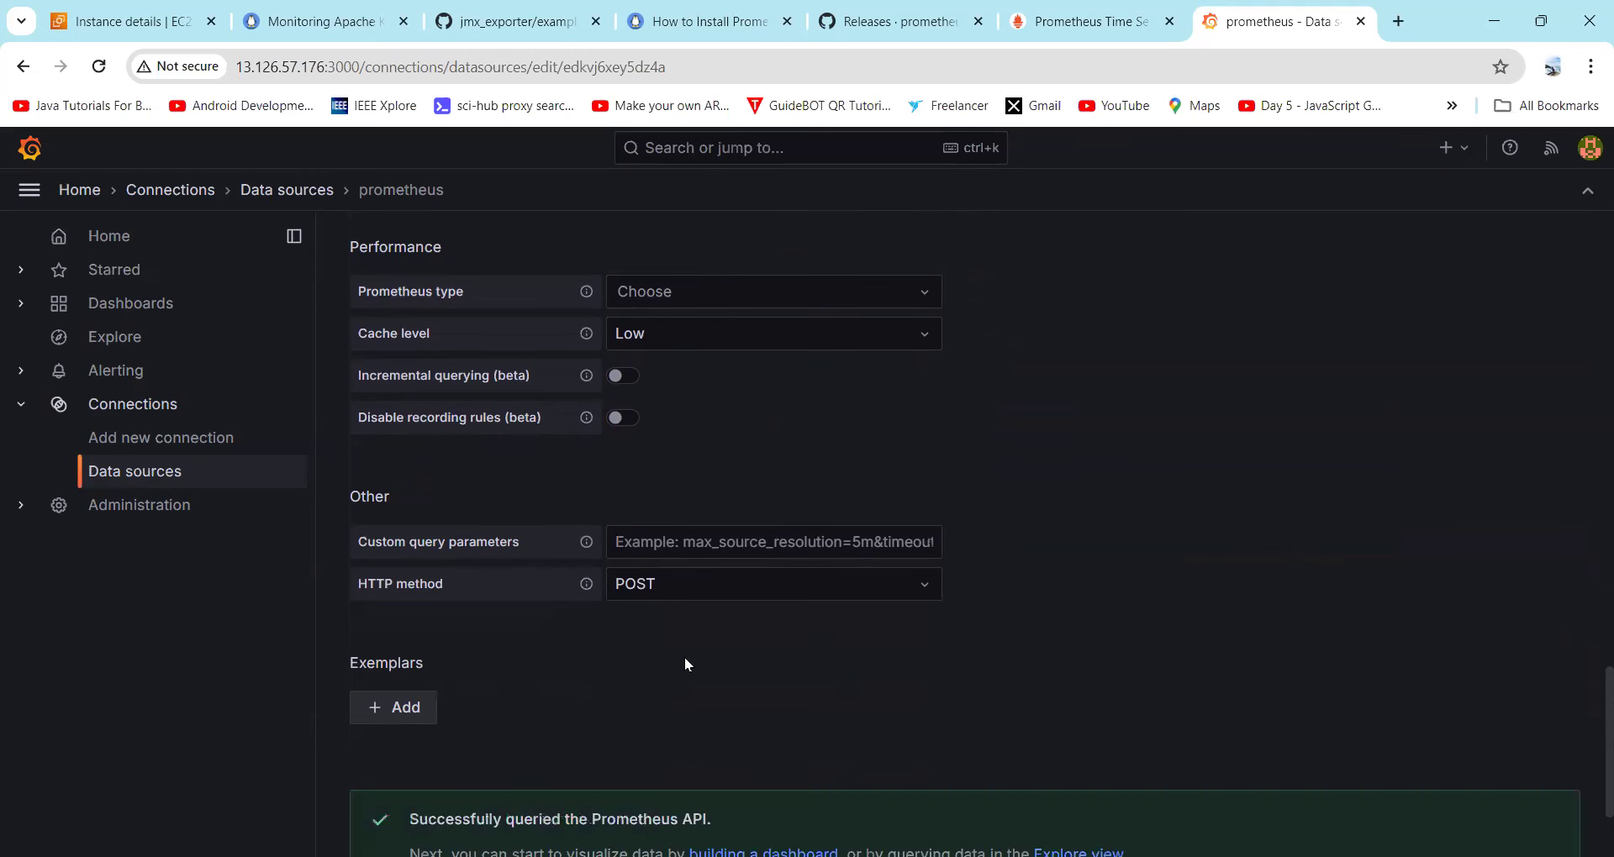
{"action": "triple_click", "coordinate": [760, 644]}
{"action": "left_click", "coordinate": [834, 639]}
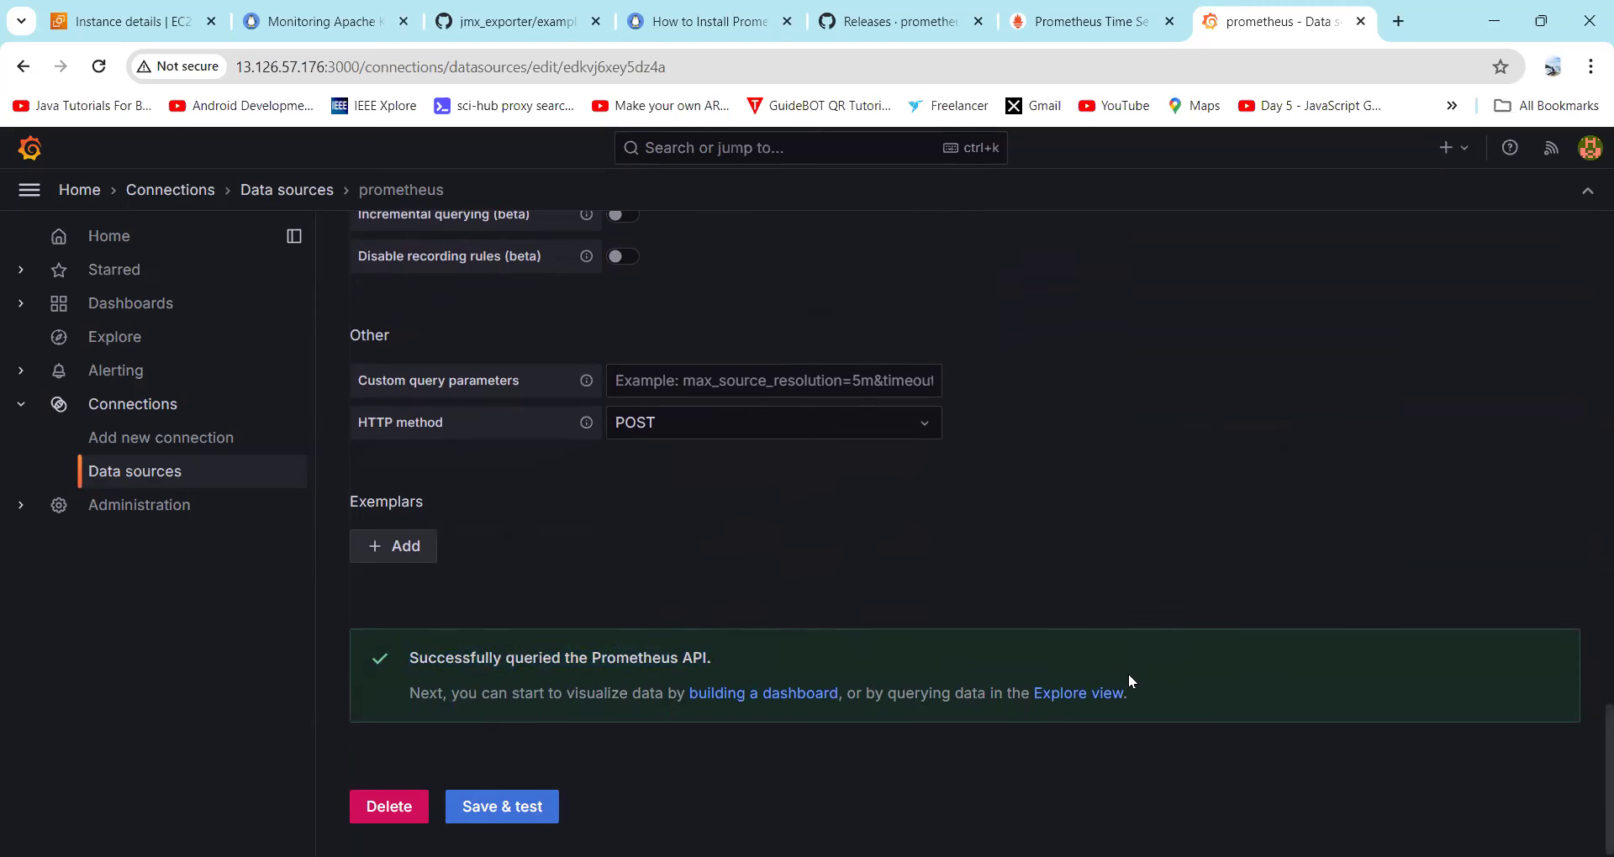
Step: Open Explore on the prometheus data source and filter metrics by 'kafka_controller', then 'active'
{"action": "left_click", "coordinate": [1079, 698]}
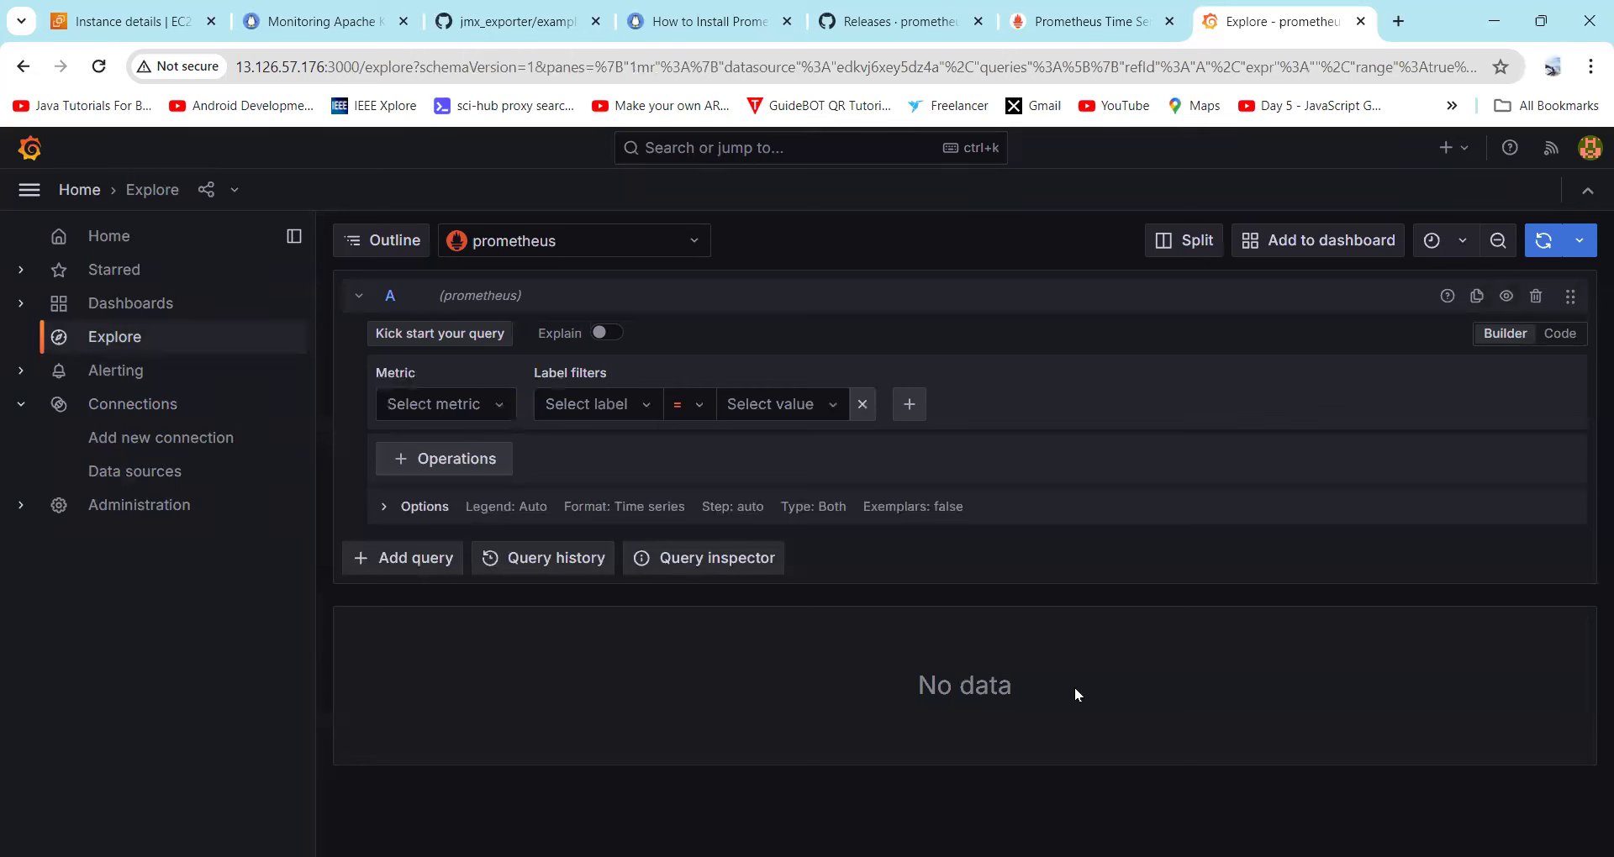
{"action": "left_click", "coordinate": [449, 404]}
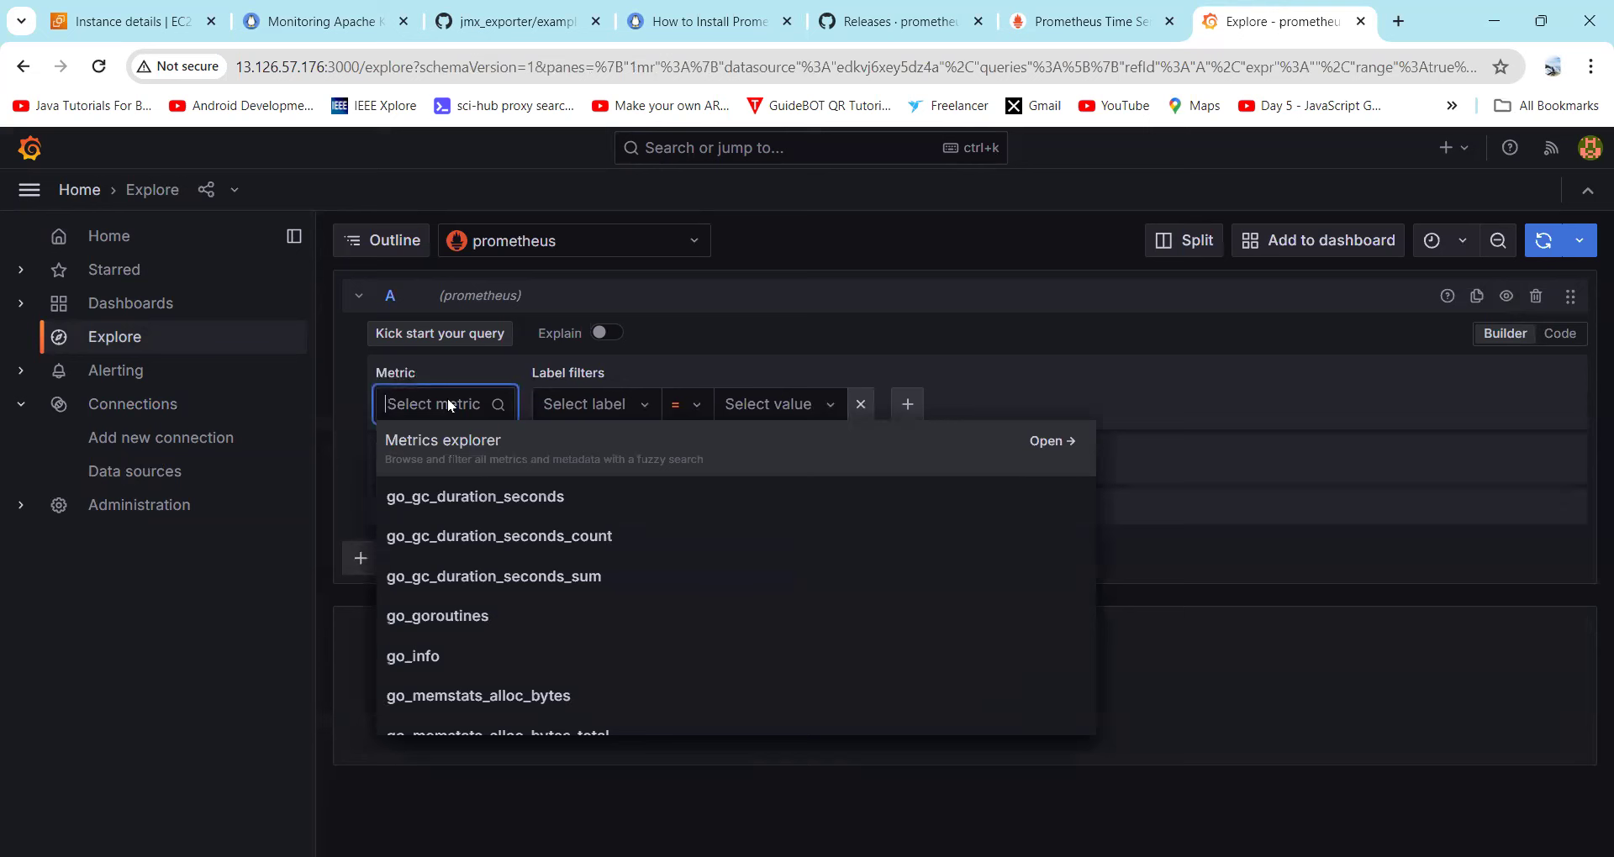
{"action": "type", "text": "kafka_"}
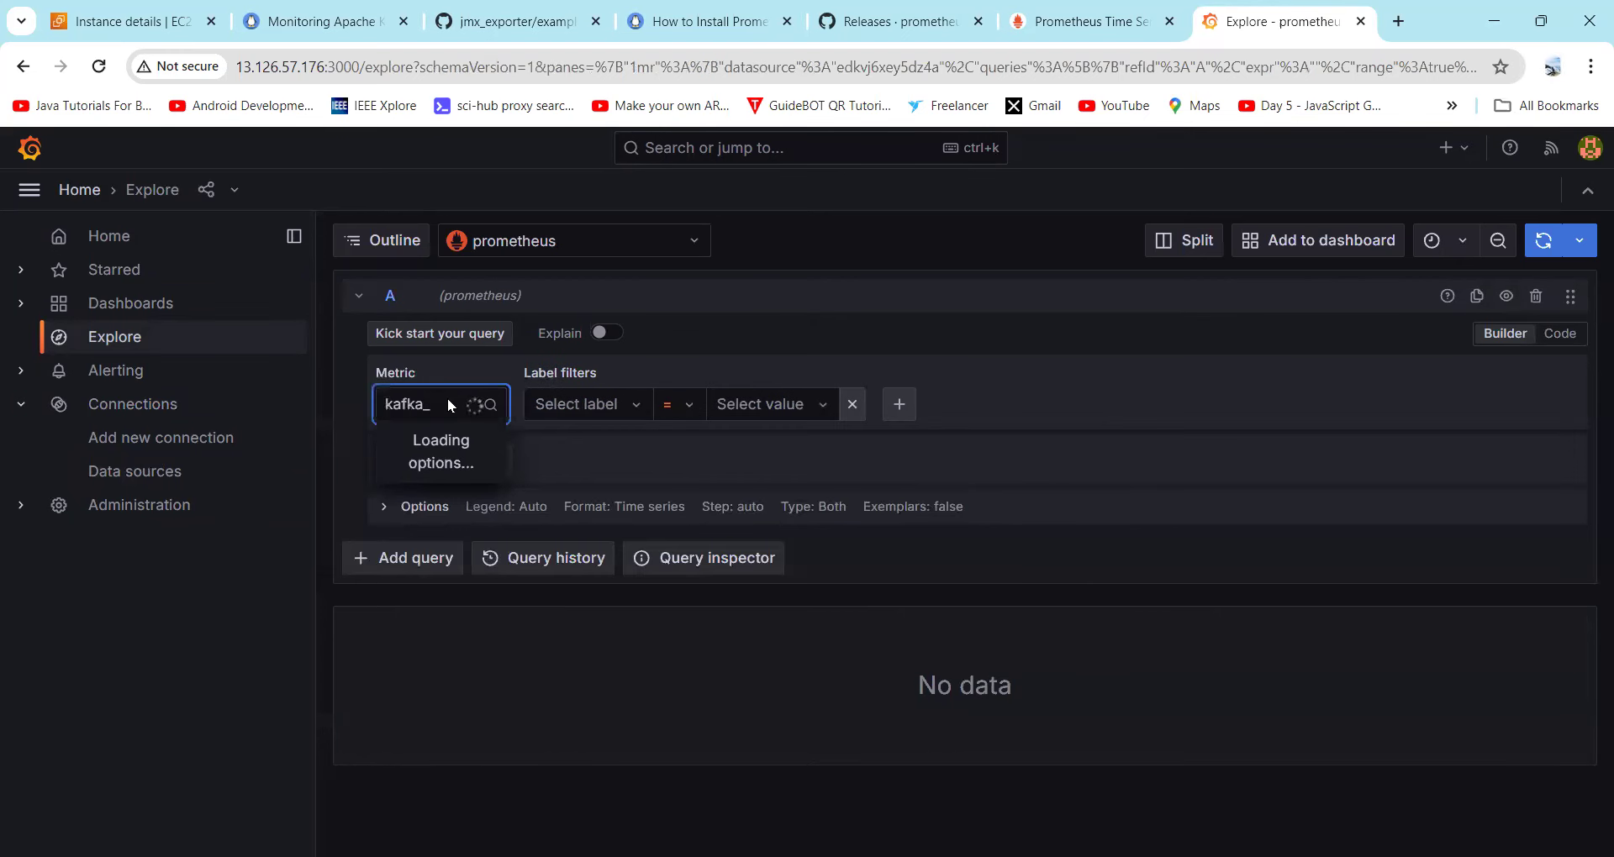
{"action": "type", "text": "controller"}
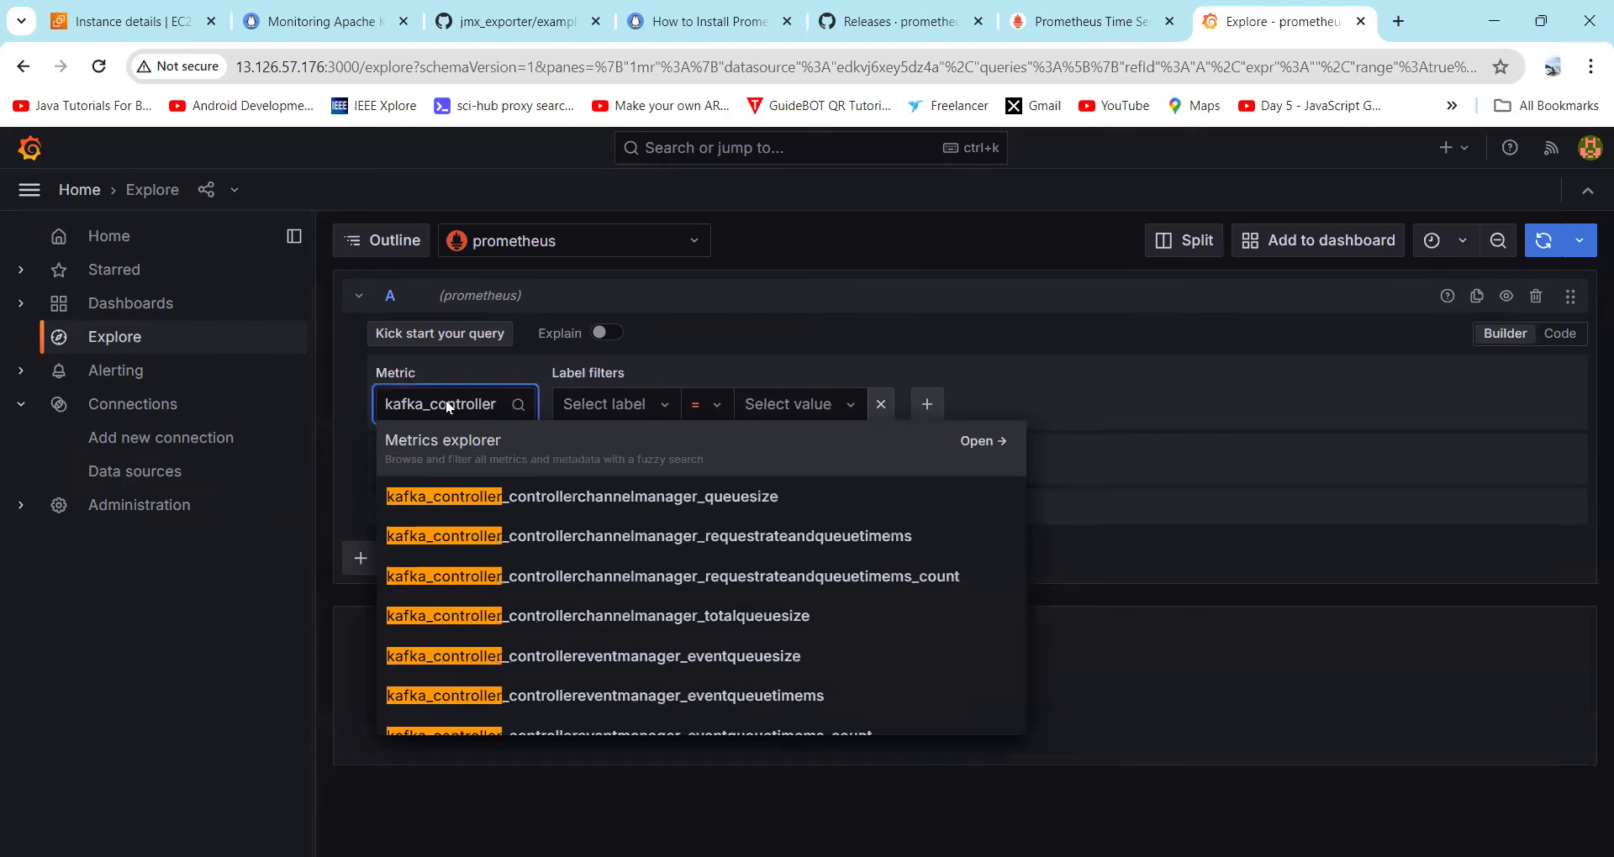
{"action": "scroll", "coordinate": [599, 545], "scroll_direction": "down", "scroll_amount": 1}
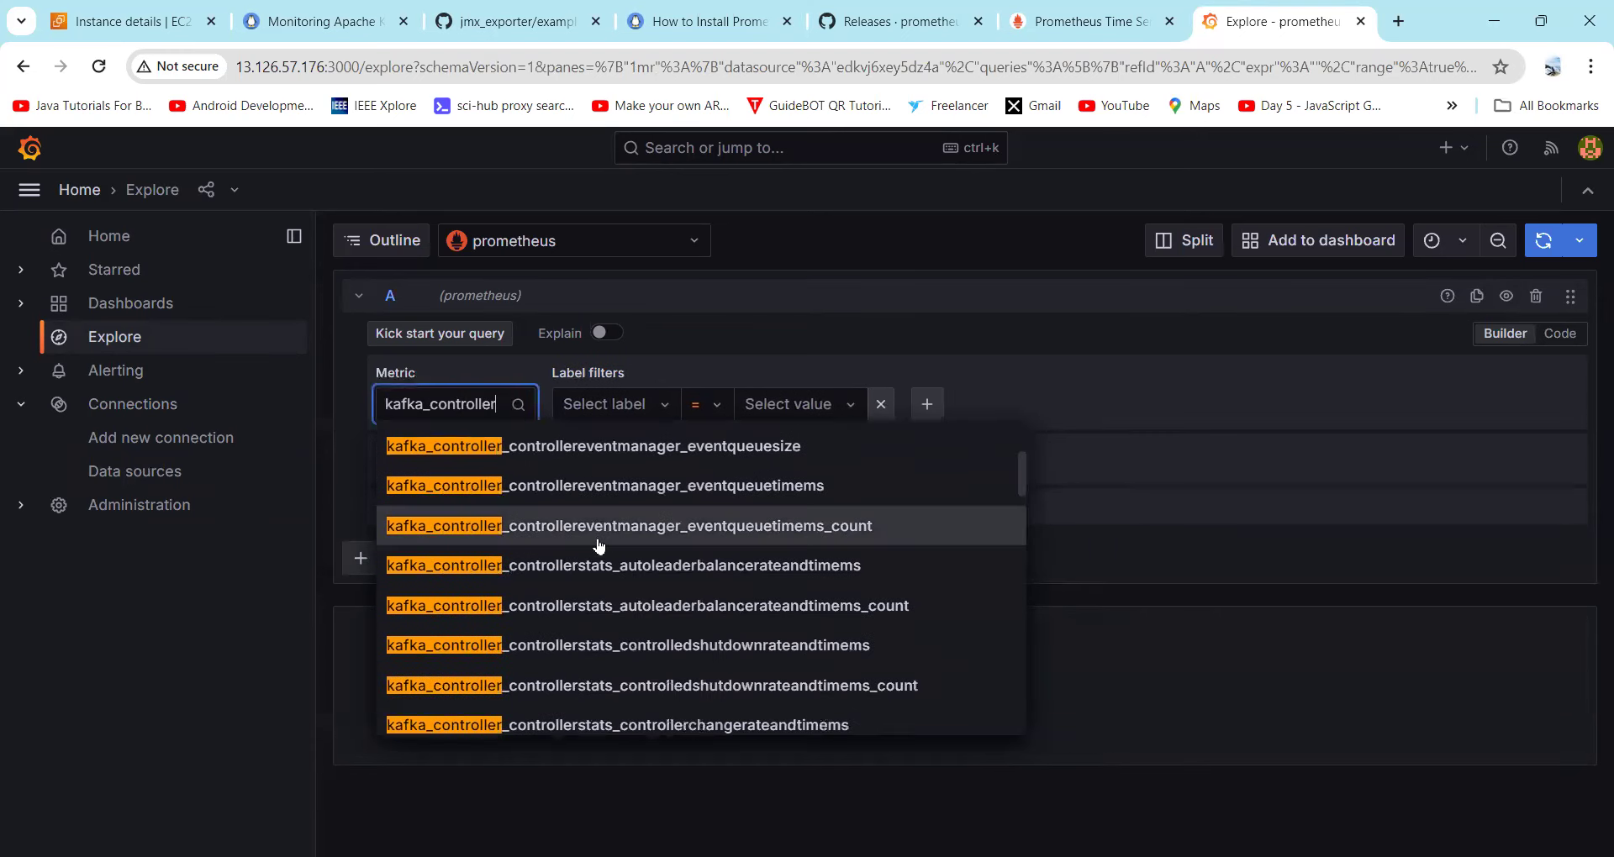
{"action": "scroll", "coordinate": [598, 546], "scroll_direction": "down", "scroll_amount": 5}
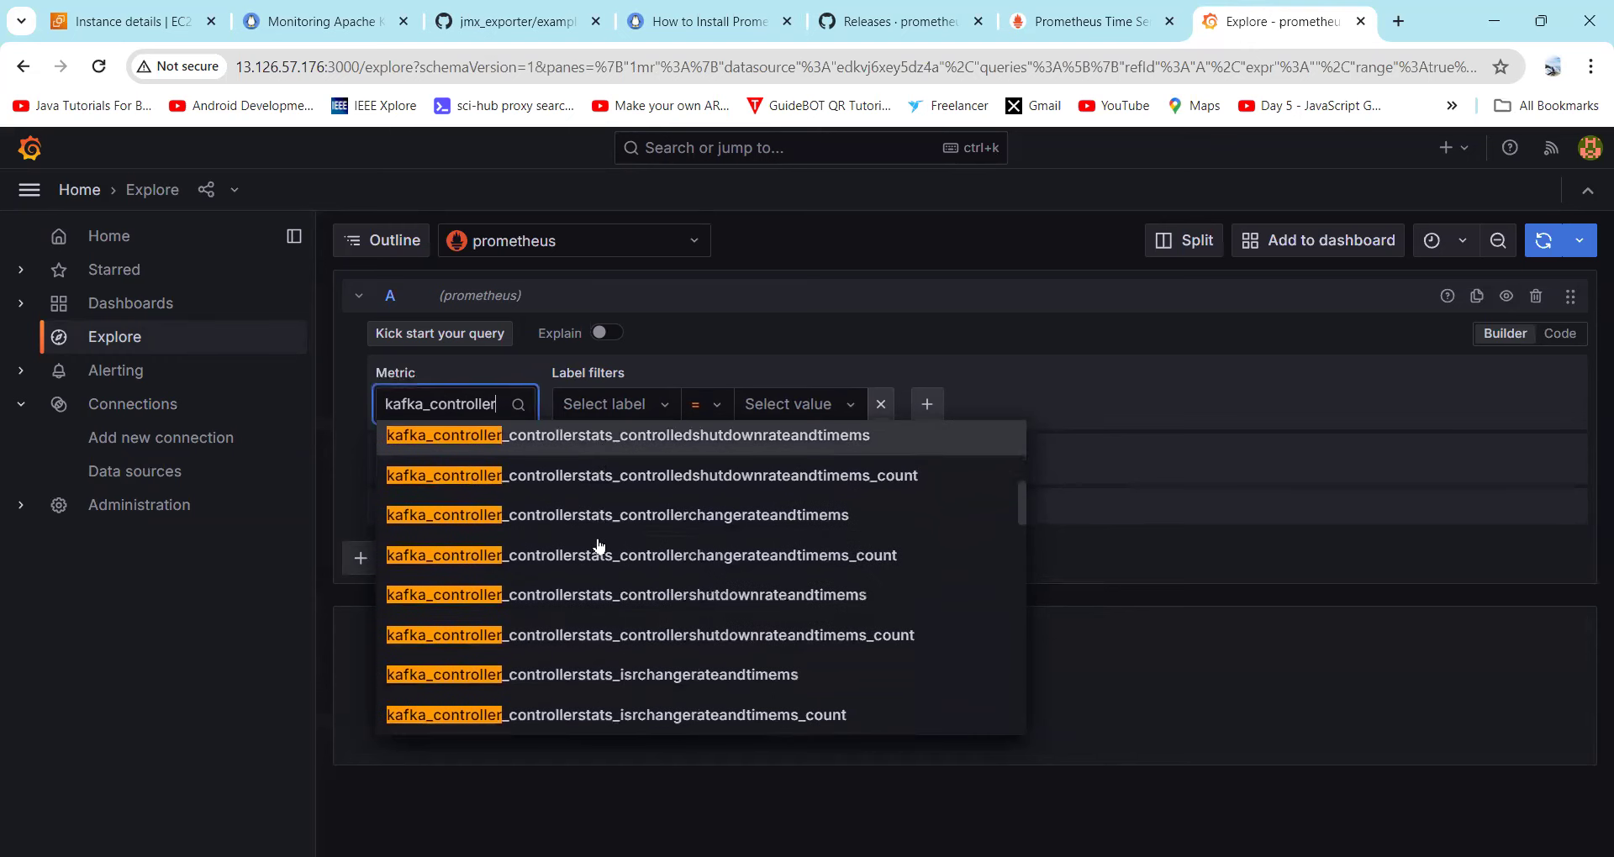
{"action": "key", "text": "BackSpace"}
{"action": "key", "text": "BackSpace"}
{"action": "key", "text": "BackSpace"}
{"action": "key", "text": "BackSpace"}
{"action": "key", "text": "BackSpace"}
{"action": "key", "text": "BackSpace"}
{"action": "key", "text": "BackSpace"}
{"action": "key", "text": "BackSpace"}
{"action": "key", "text": "BackSpace"}
{"action": "key", "text": "BackSpace"}
{"action": "key", "text": "BackSpace"}
{"action": "key", "text": "BackSpace"}
{"action": "key", "text": "BackSpace"}
{"action": "key", "text": "BackSpace"}
{"action": "key", "text": "BackSpace"}
{"action": "key", "text": "BackSpace"}
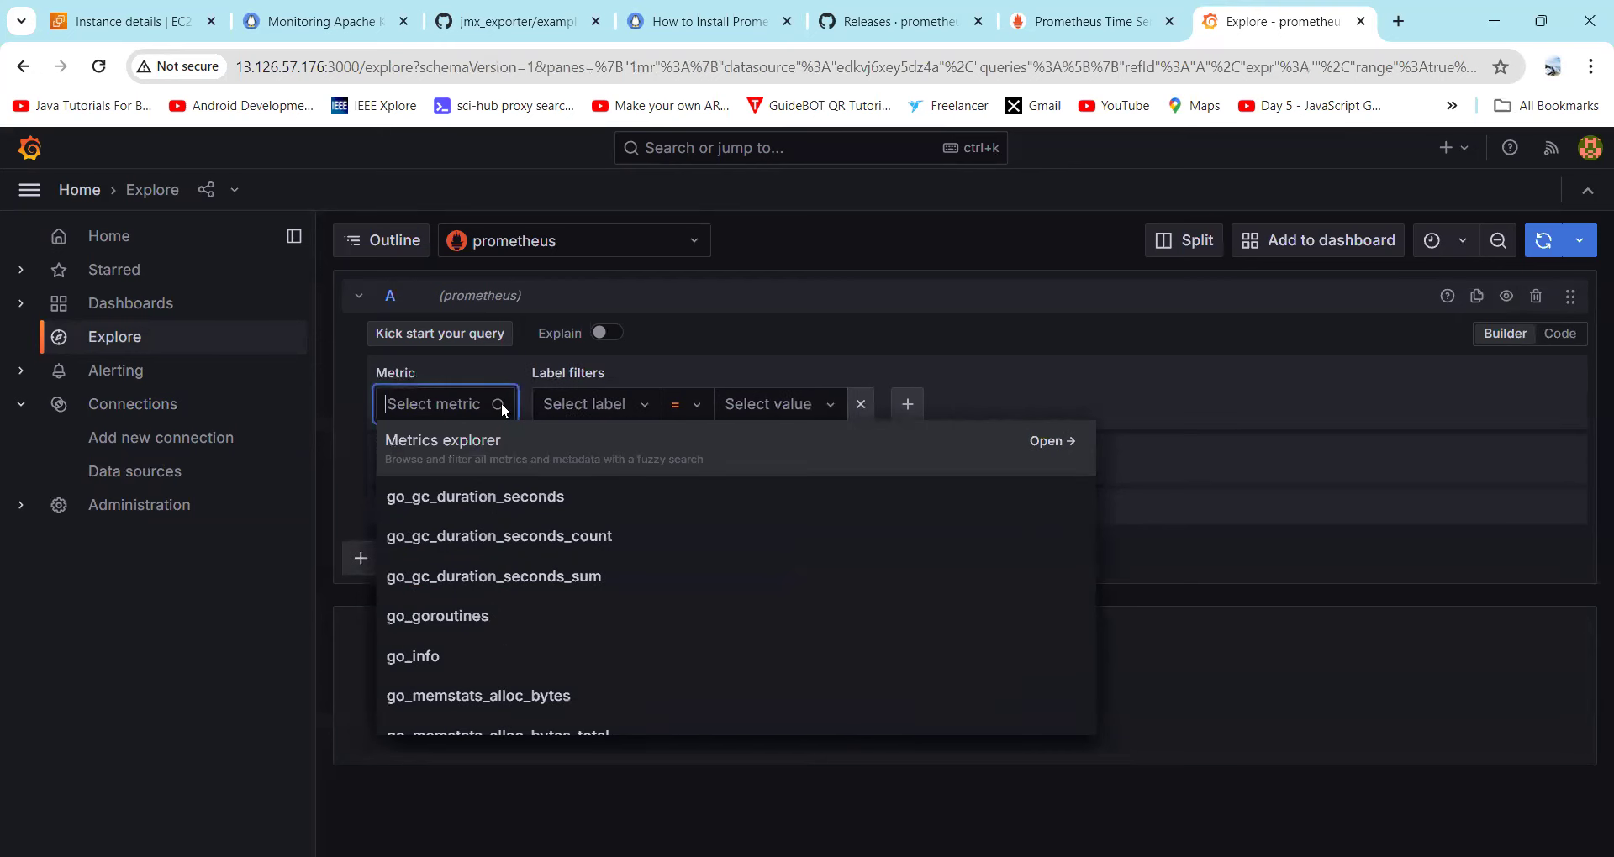
{"action": "type", "text": "active"}
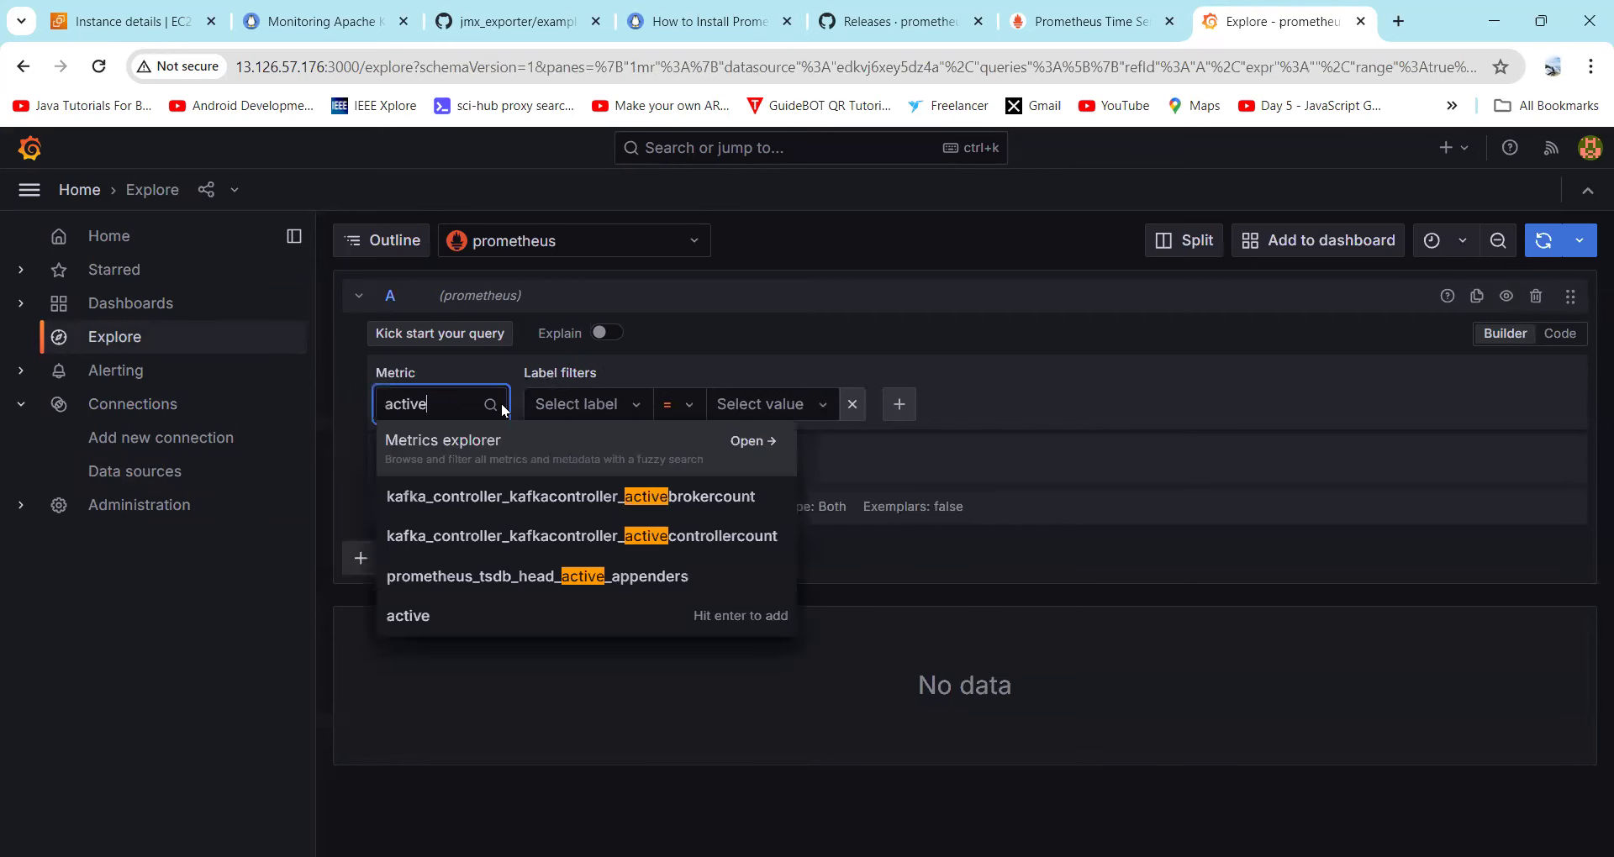
Step: Query kafka_controller_kafkacontroller_activebrokercount filtered to job = kafka and run it
{"action": "left_click", "coordinate": [521, 493]}
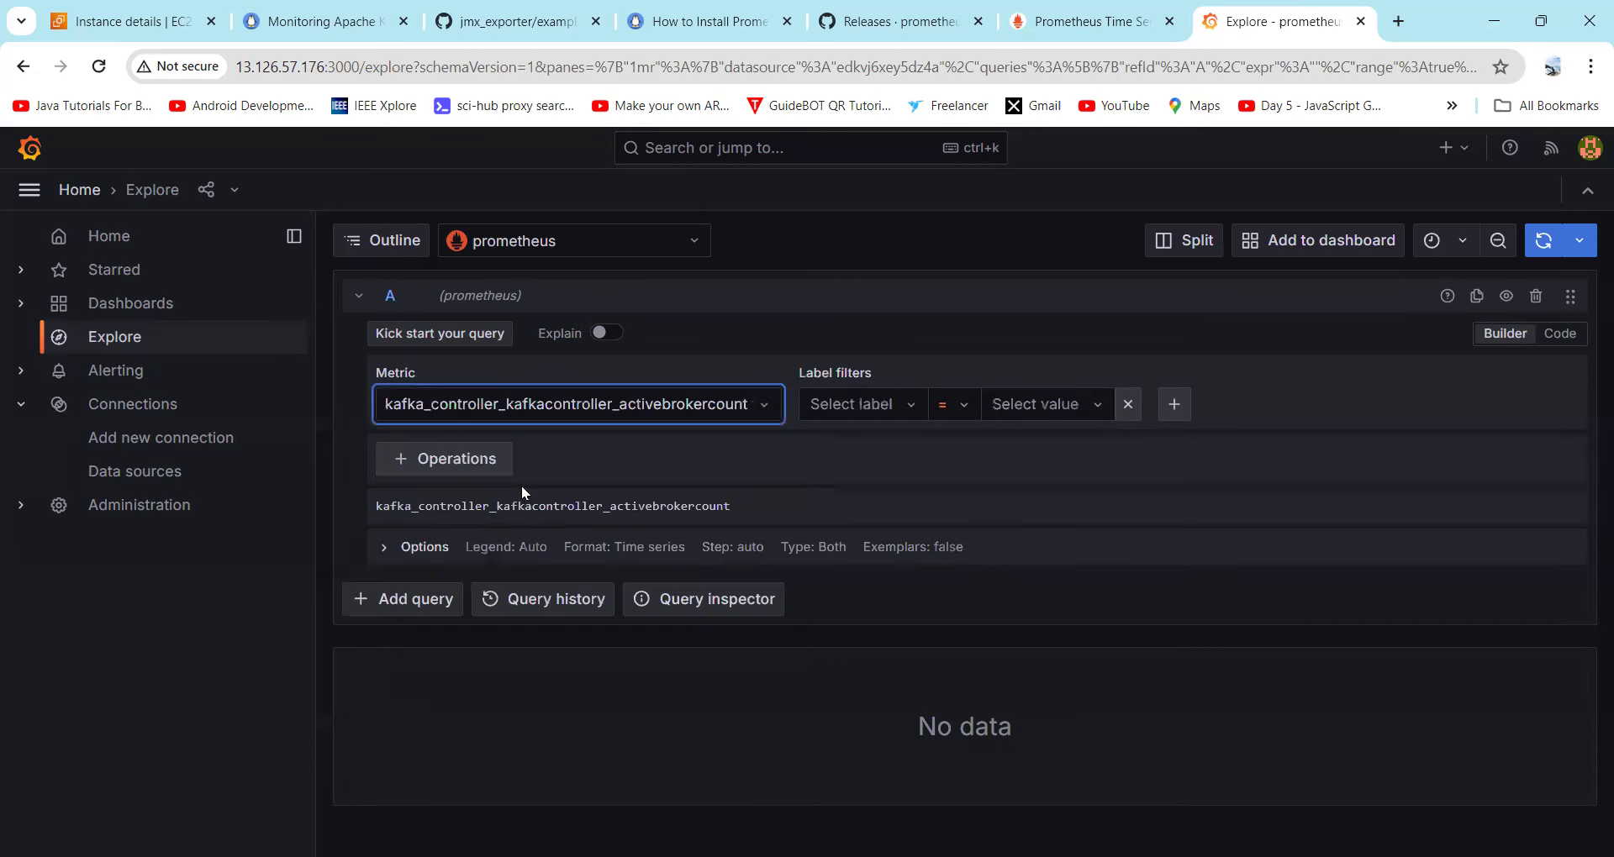
{"action": "left_click", "coordinate": [853, 404]}
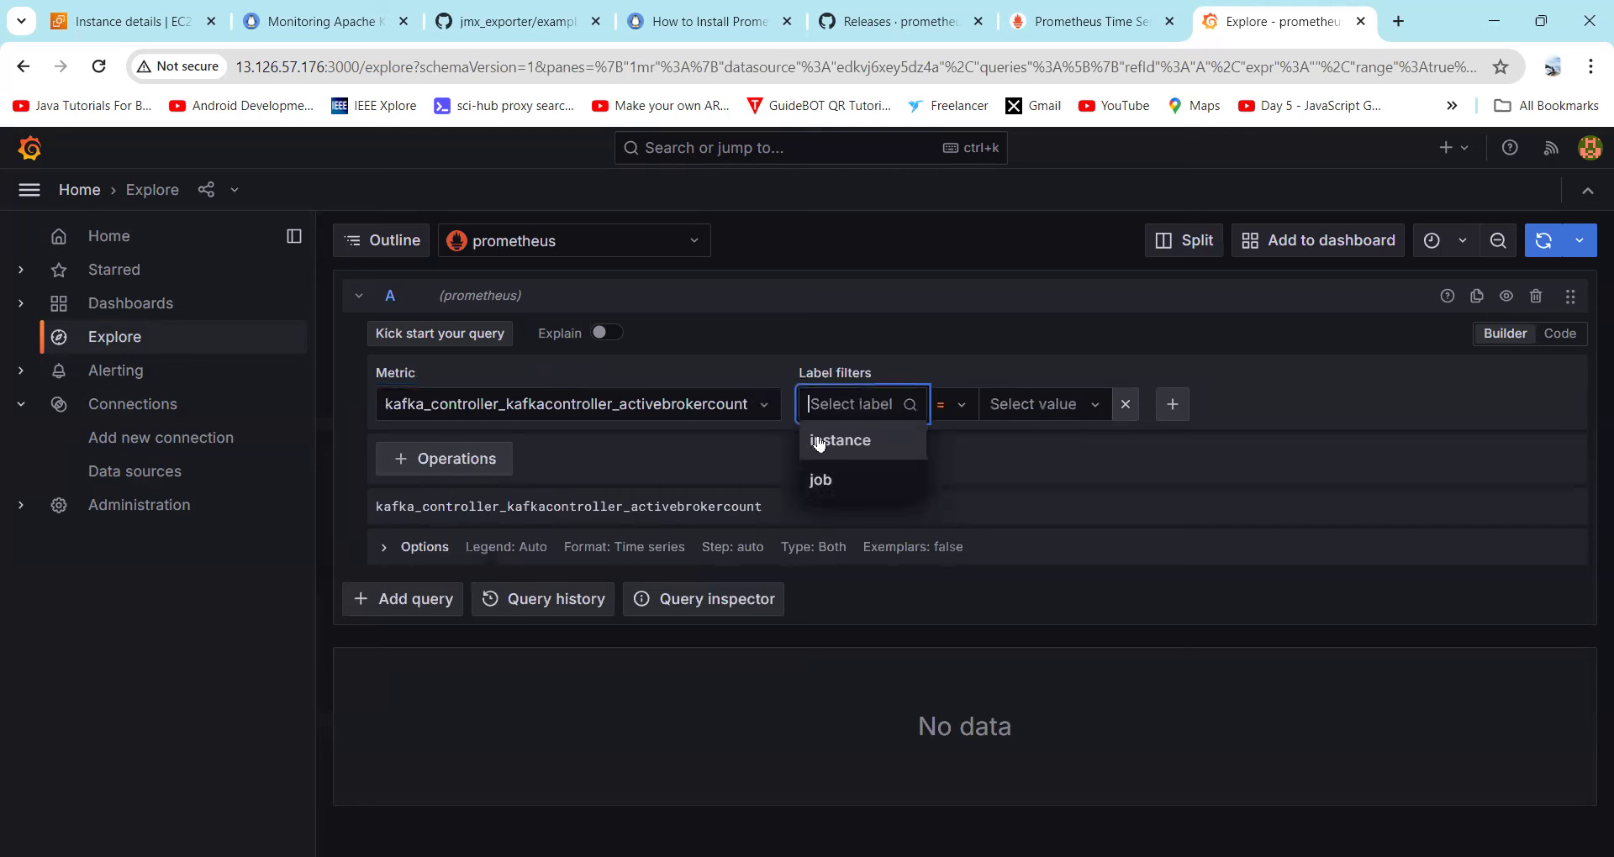
{"action": "left_click", "coordinate": [824, 483]}
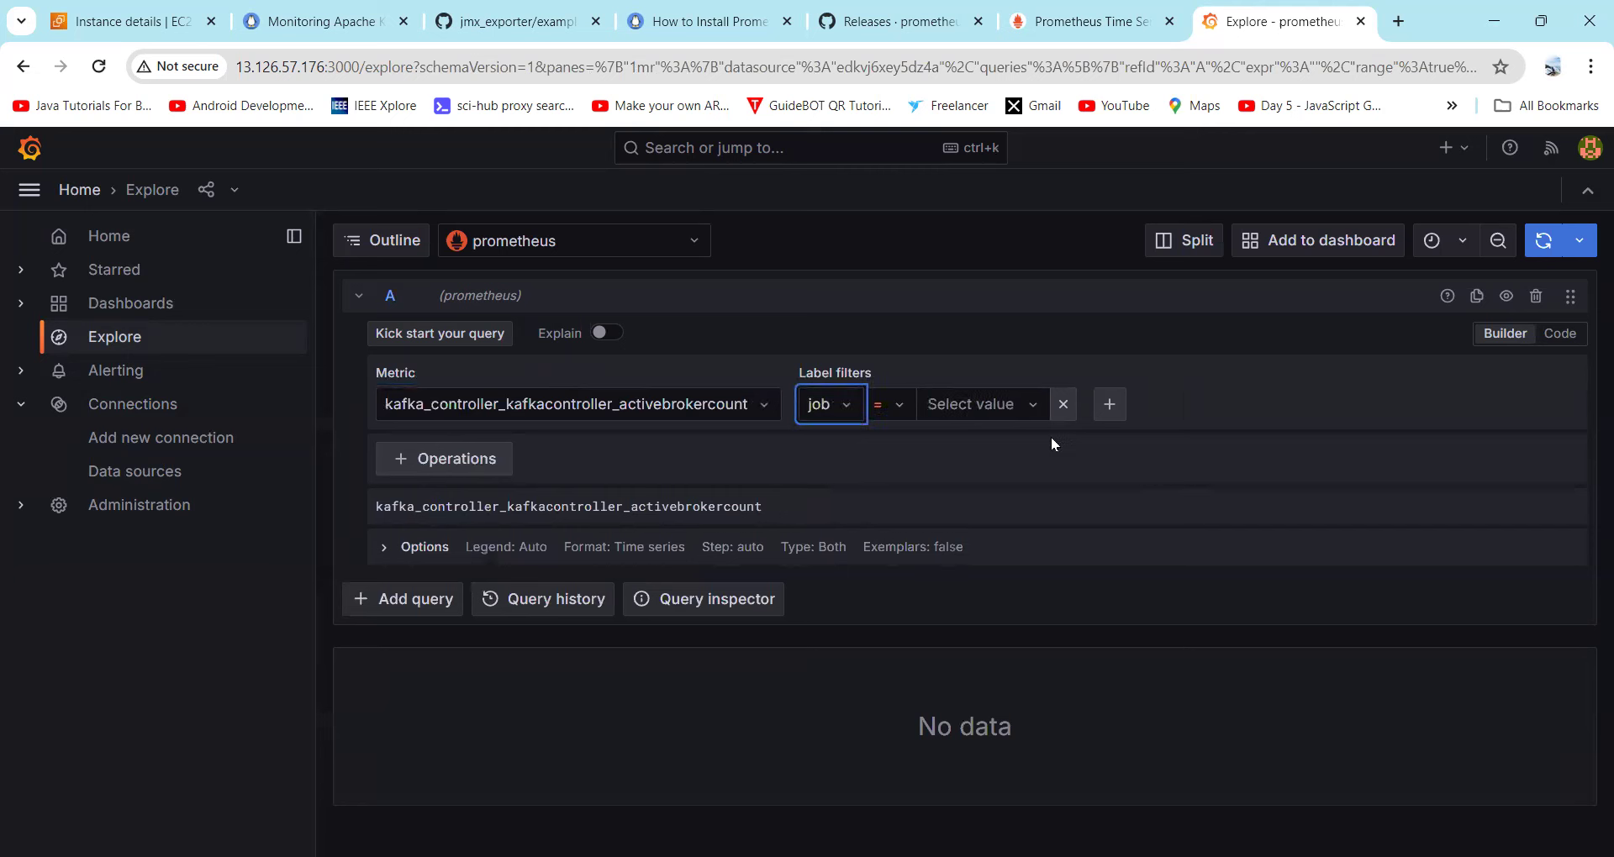
{"action": "left_click", "coordinate": [959, 406]}
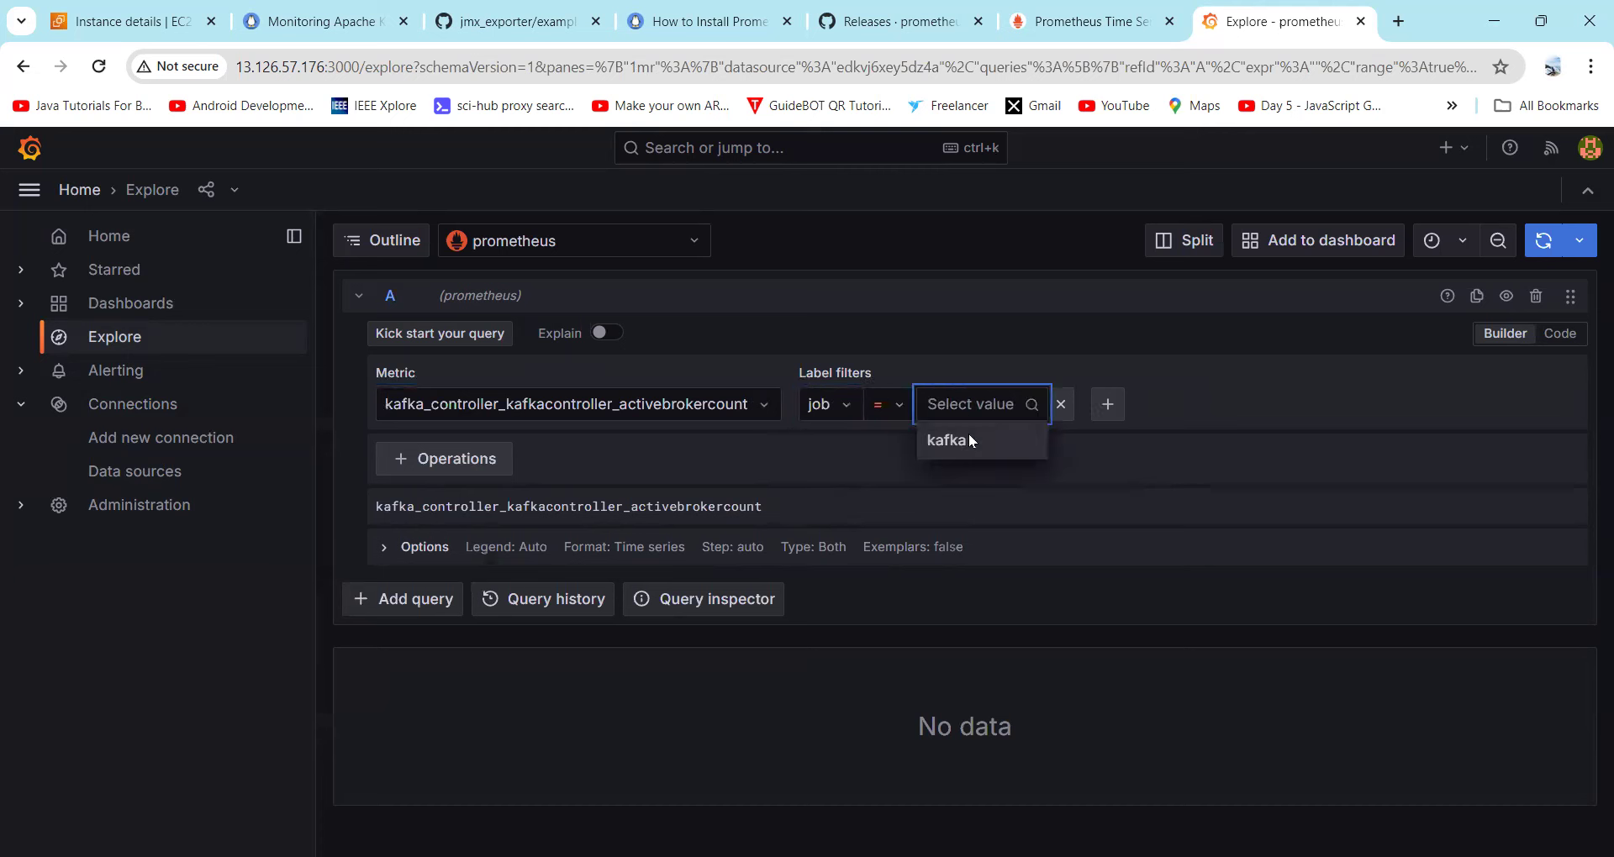
{"action": "left_click", "coordinate": [966, 435]}
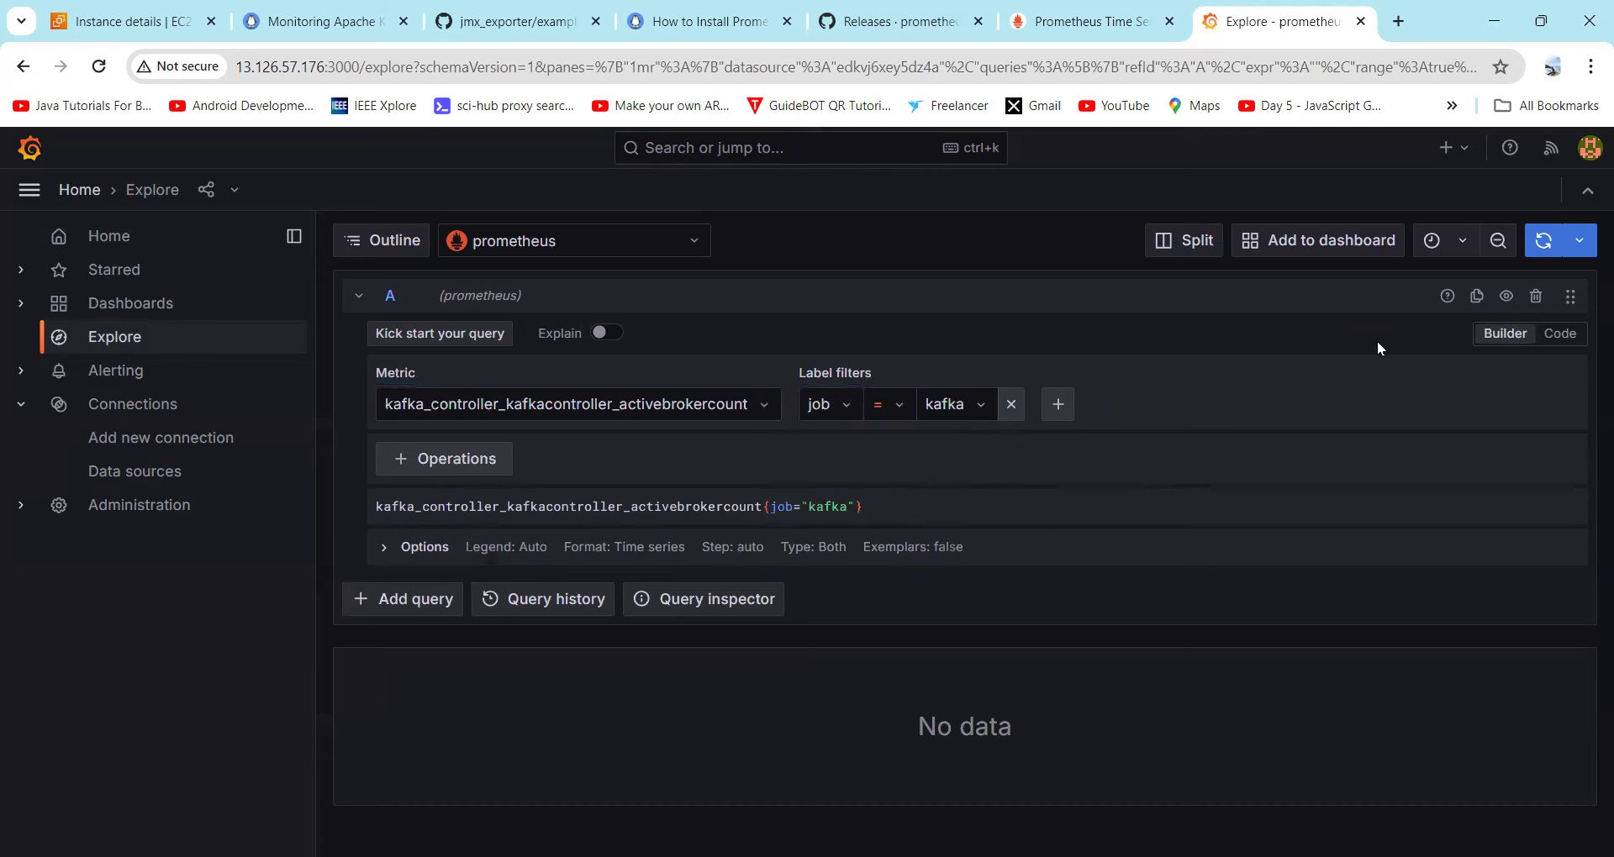
{"action": "left_click", "coordinate": [1543, 240]}
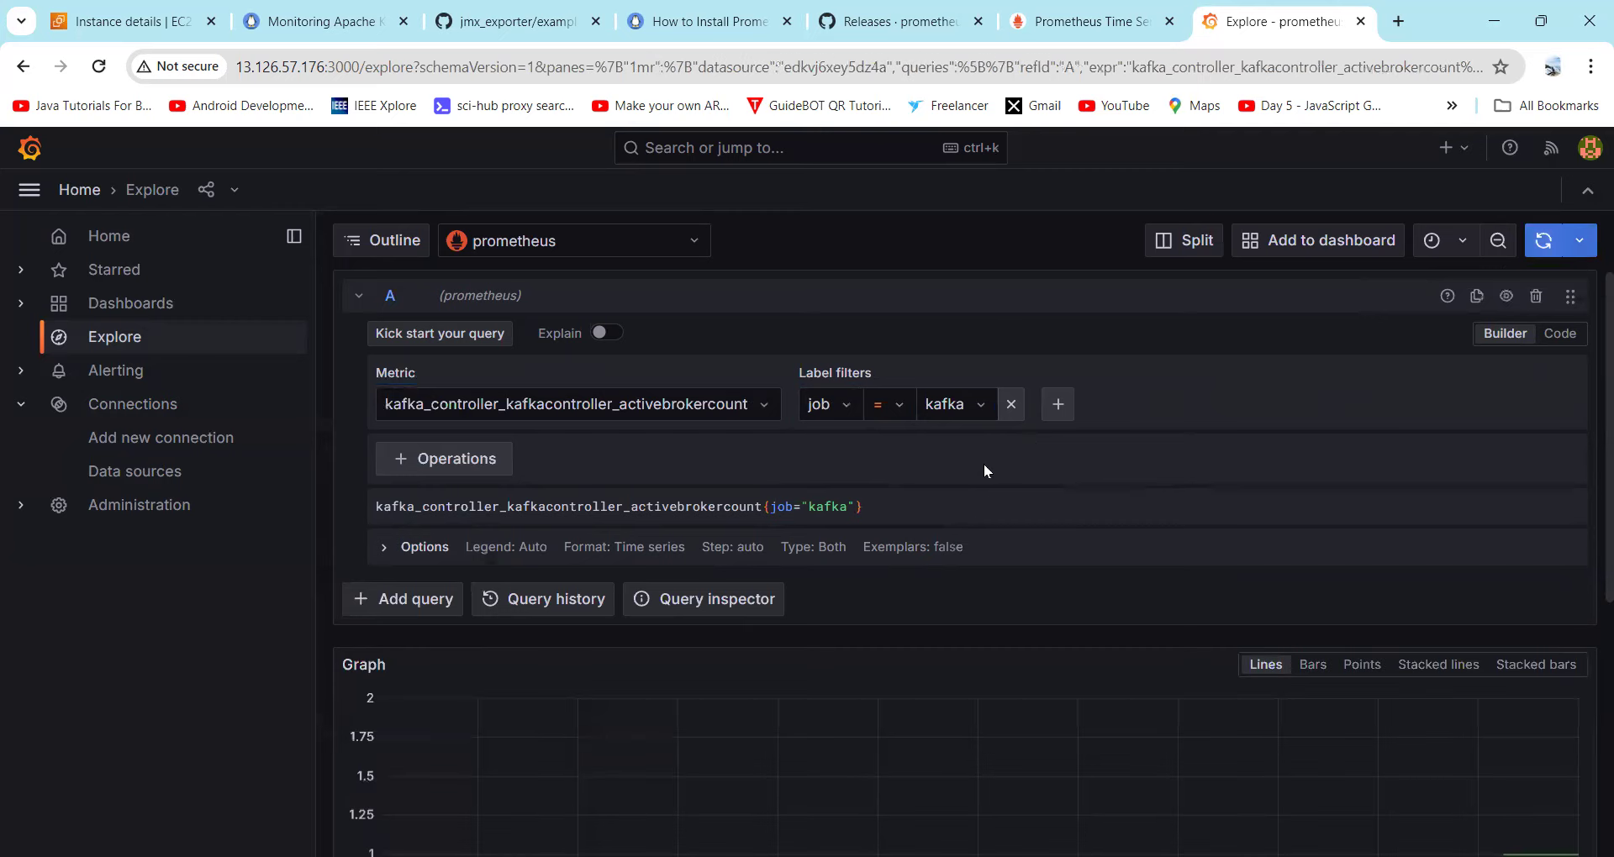
Step: Switch the graph to bars, then points, then back to lines showing a steady value of 1
{"action": "scroll", "coordinate": [985, 471], "scroll_direction": "down", "scroll_amount": 3}
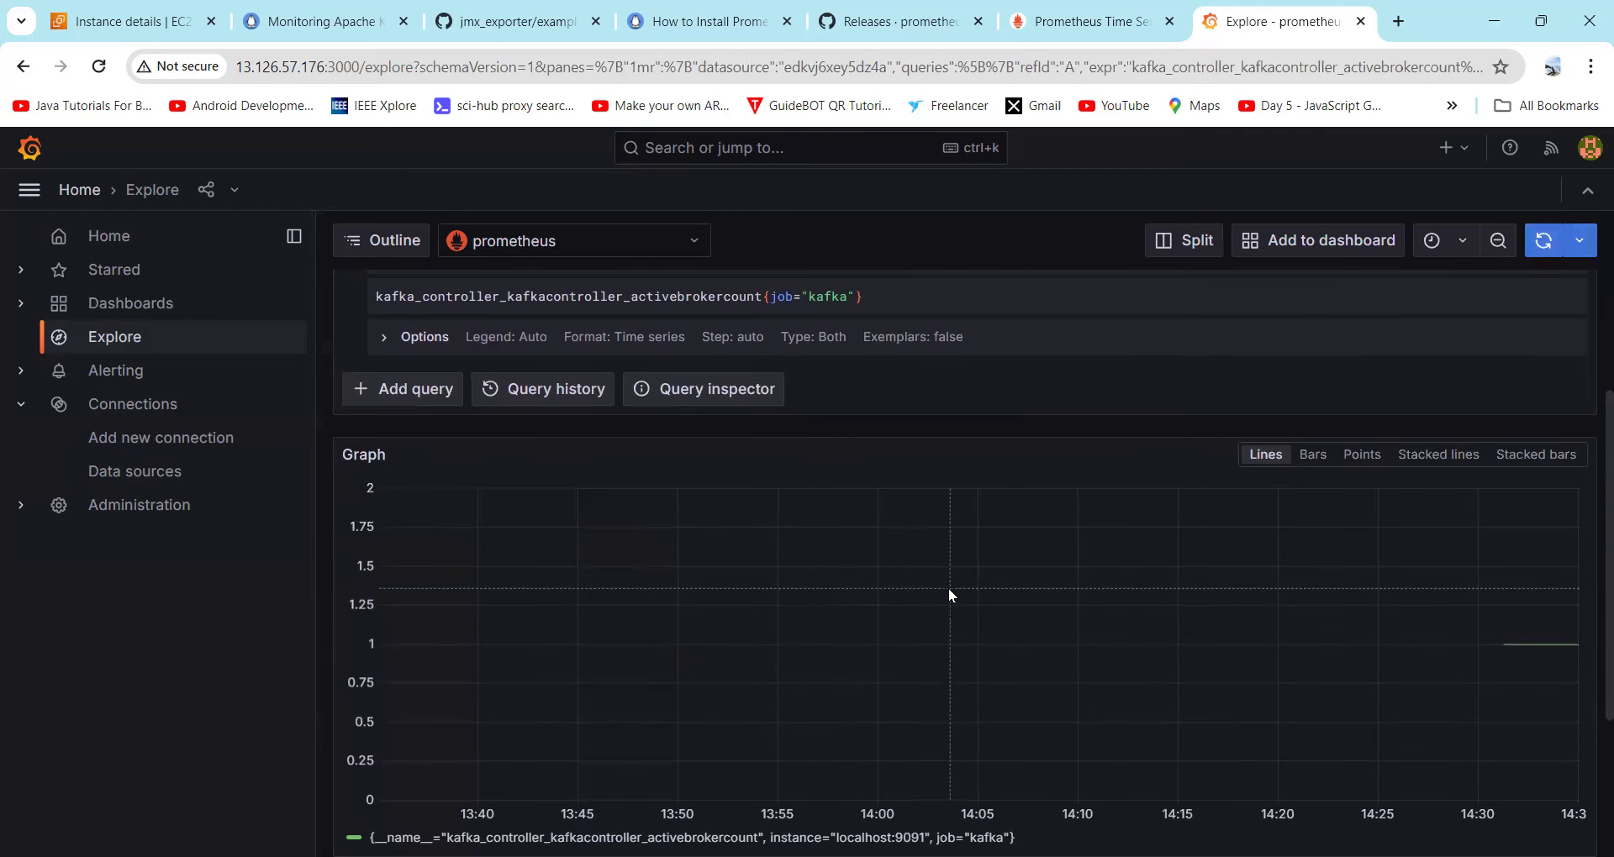
{"action": "scroll", "coordinate": [950, 593], "scroll_direction": "down", "scroll_amount": 3}
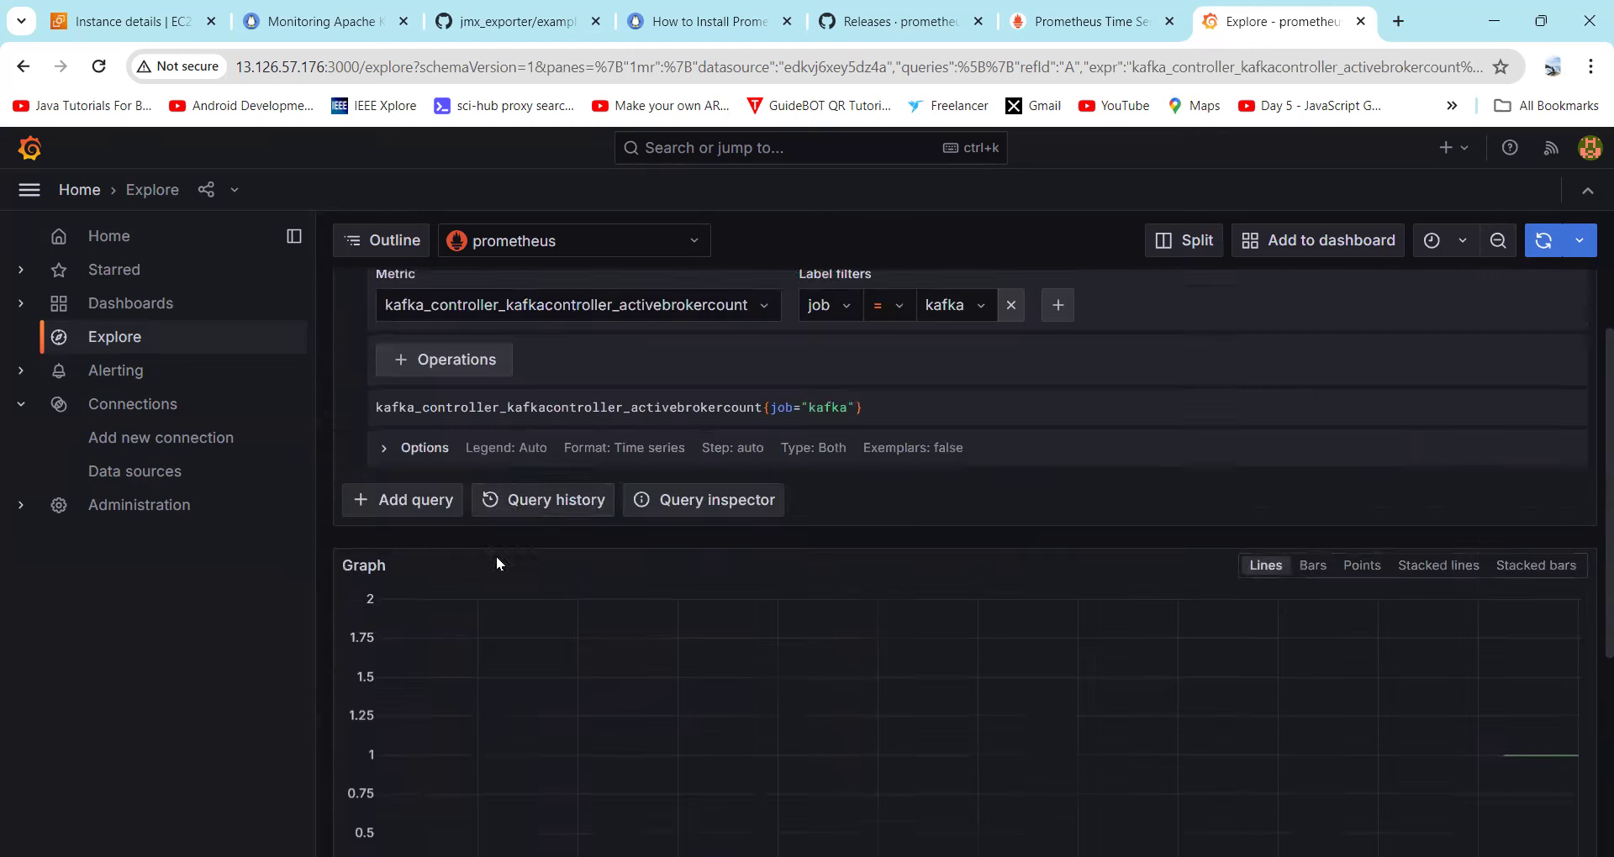
{"action": "scroll", "coordinate": [516, 560], "scroll_direction": "up", "scroll_amount": 3}
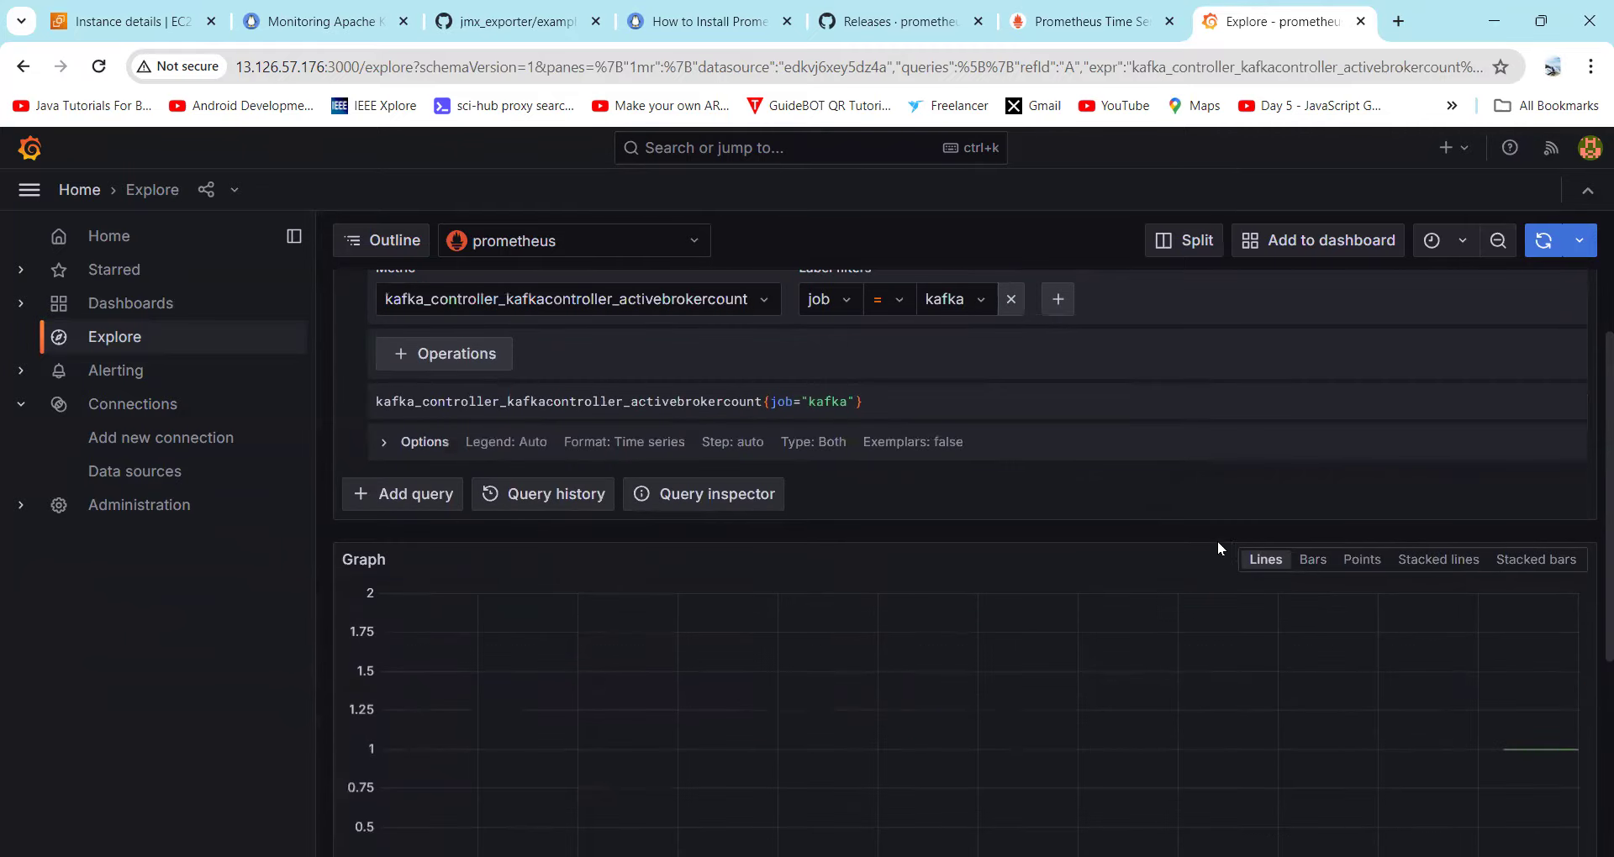
{"action": "left_click", "coordinate": [1299, 561]}
{"action": "left_click", "coordinate": [1376, 565]}
{"action": "left_click", "coordinate": [1265, 560]}
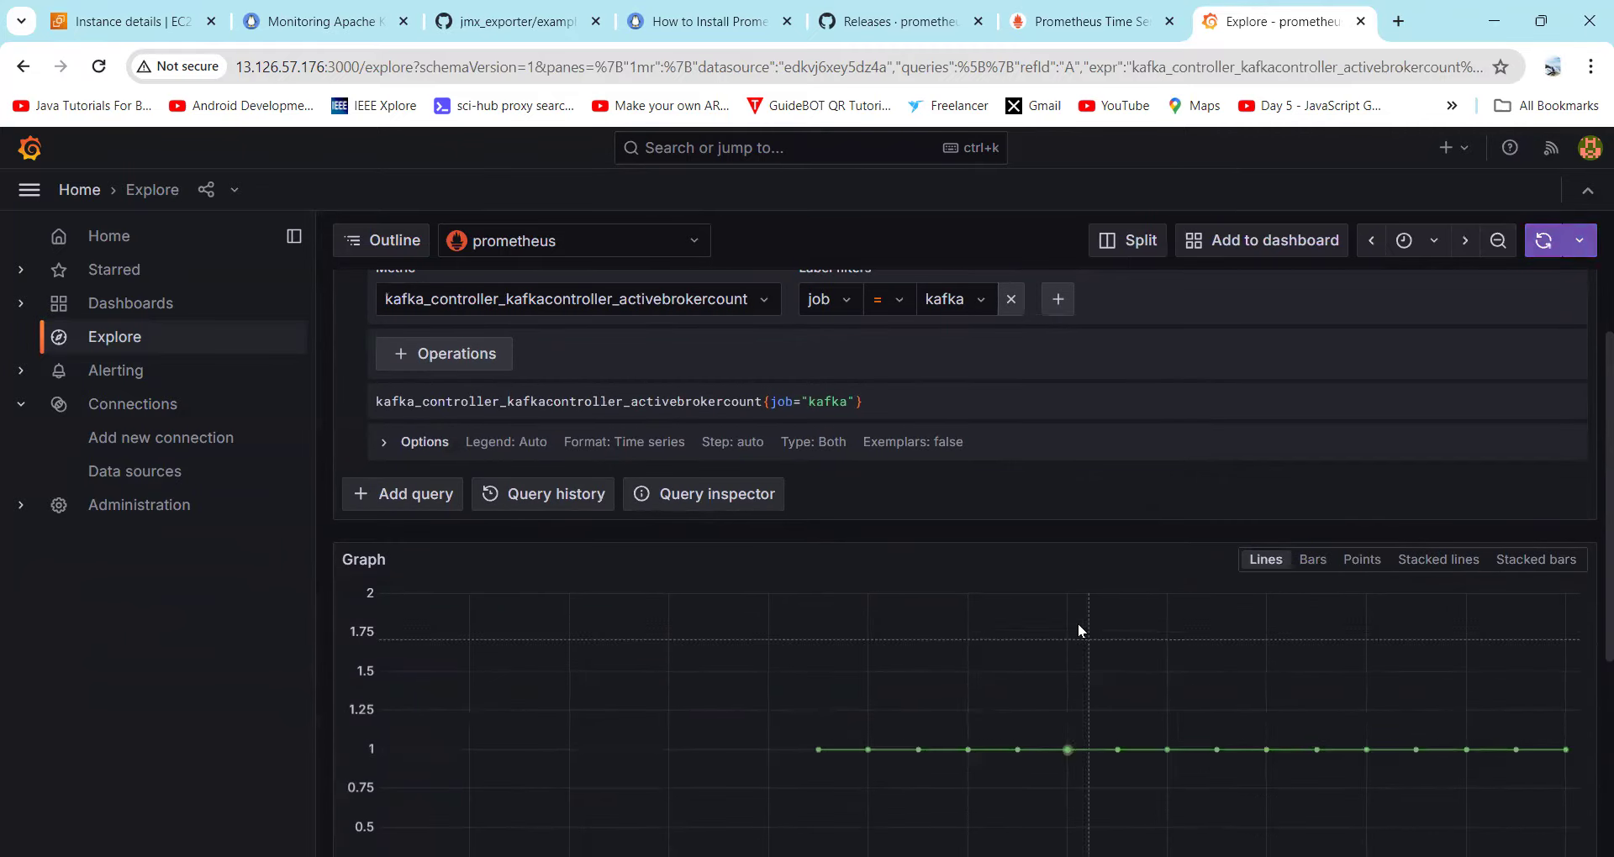
{"action": "scroll", "coordinate": [1161, 618], "scroll_direction": "up", "scroll_amount": 1}
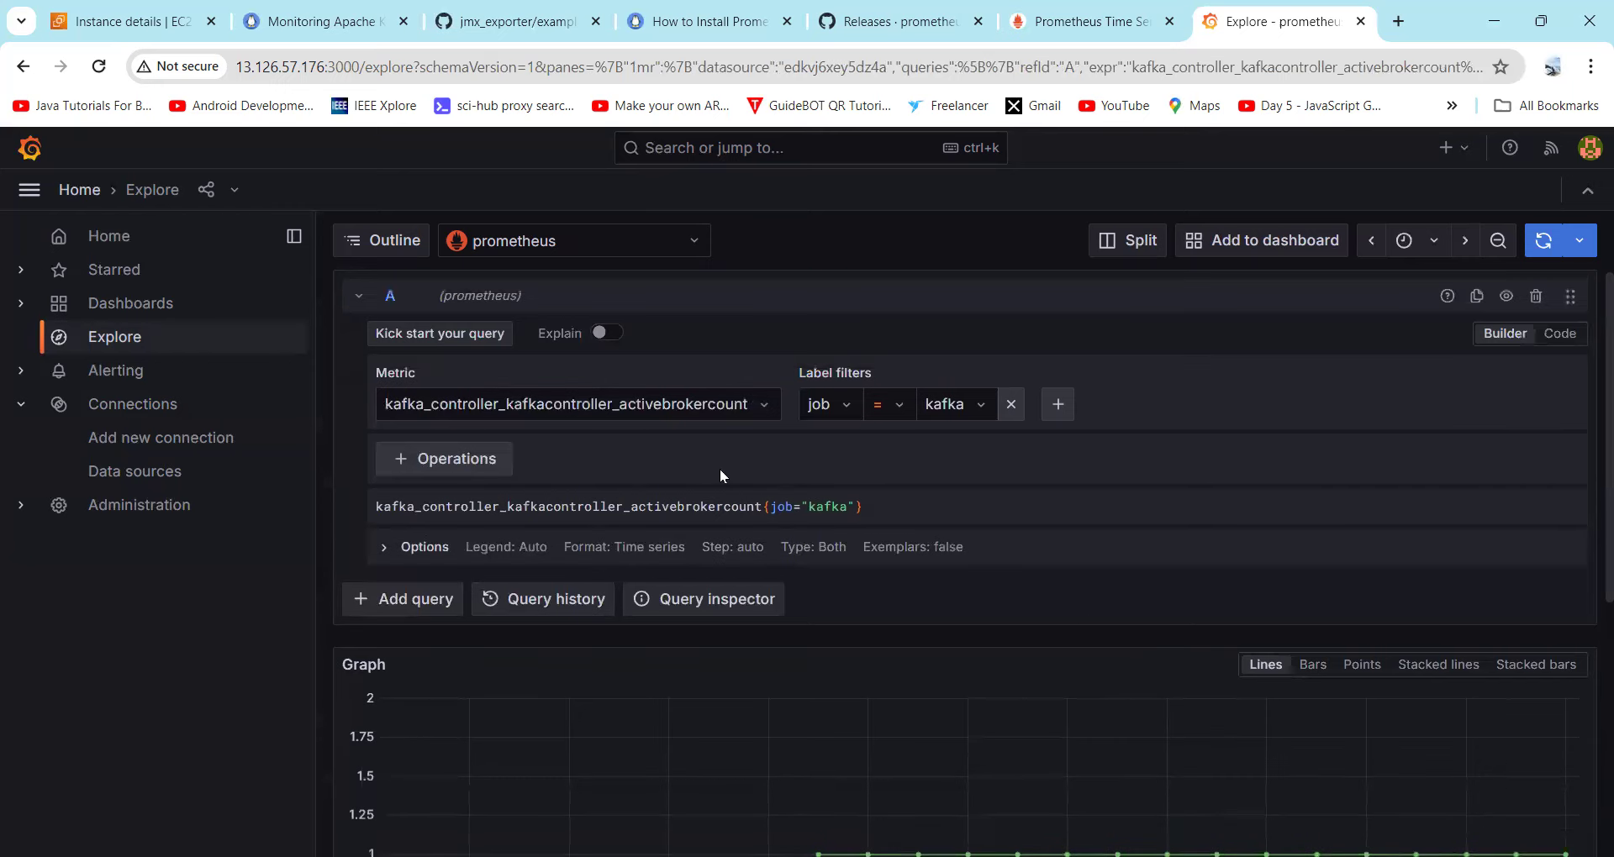